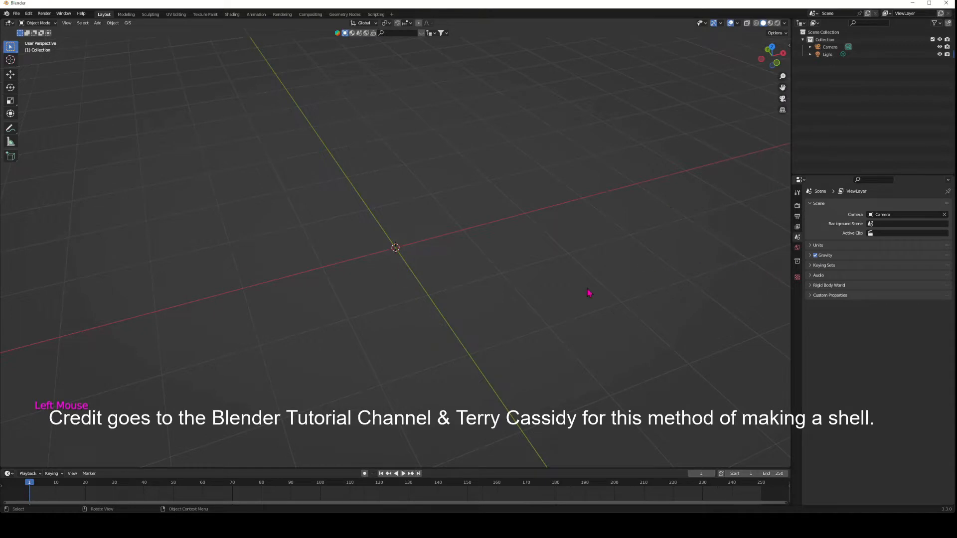
Add a mesh circle and set its X location to -1 m
{"action": "key", "text": "shift+a"}
{"action": "mouse_move", "coordinate": [384, 269]}
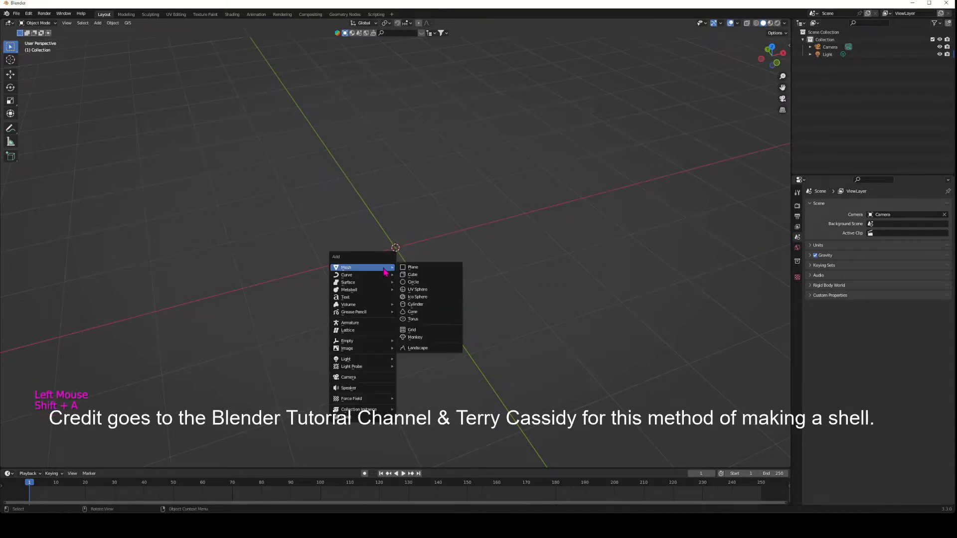
{"action": "left_click", "coordinate": [428, 284]}
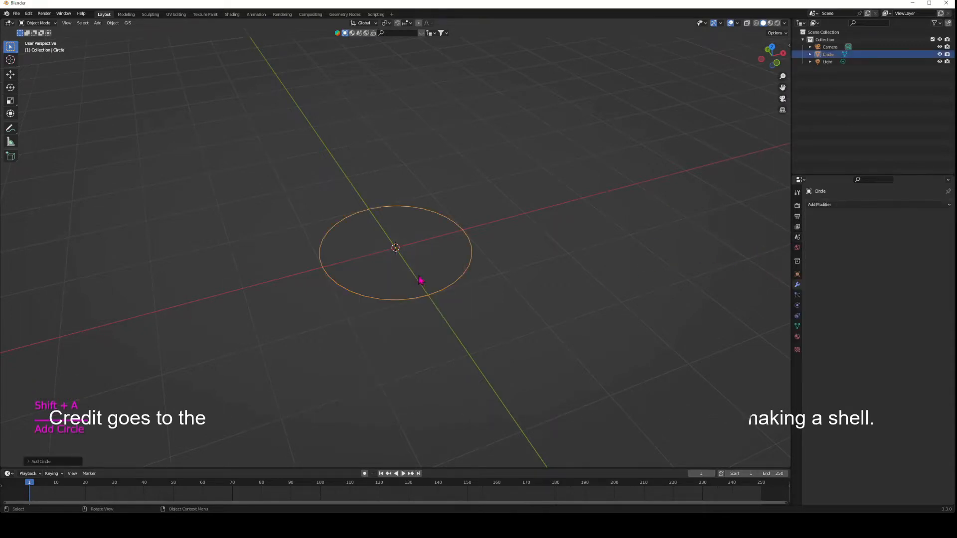
{"action": "double_click", "coordinate": [798, 275]}
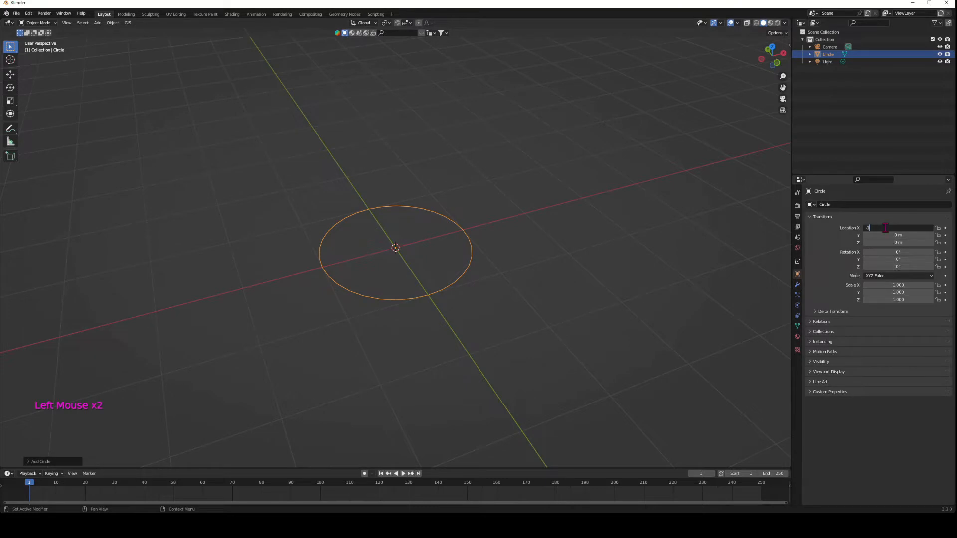
{"action": "left_click", "coordinate": [885, 228]}
{"action": "type", "text": "-1"}
{"action": "key", "text": "Return"}
{"action": "middle_click_drag", "start_coordinate": [530, 383], "coordinate": [496, 387]}
{"action": "left_click", "coordinate": [468, 315]}
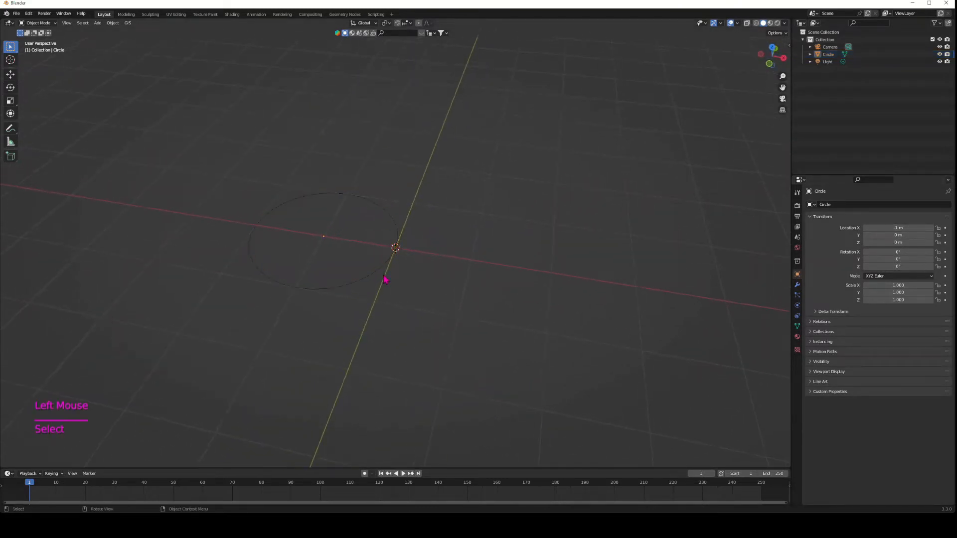
Add an Array modifier to the circle with a fixed count of 300
{"action": "left_click", "coordinate": [796, 284]}
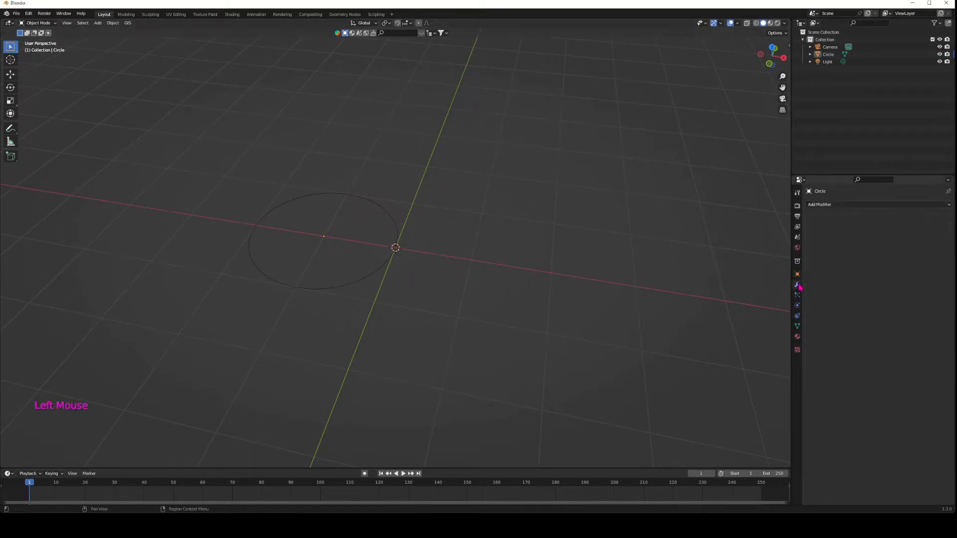
{"action": "left_click", "coordinate": [839, 204]}
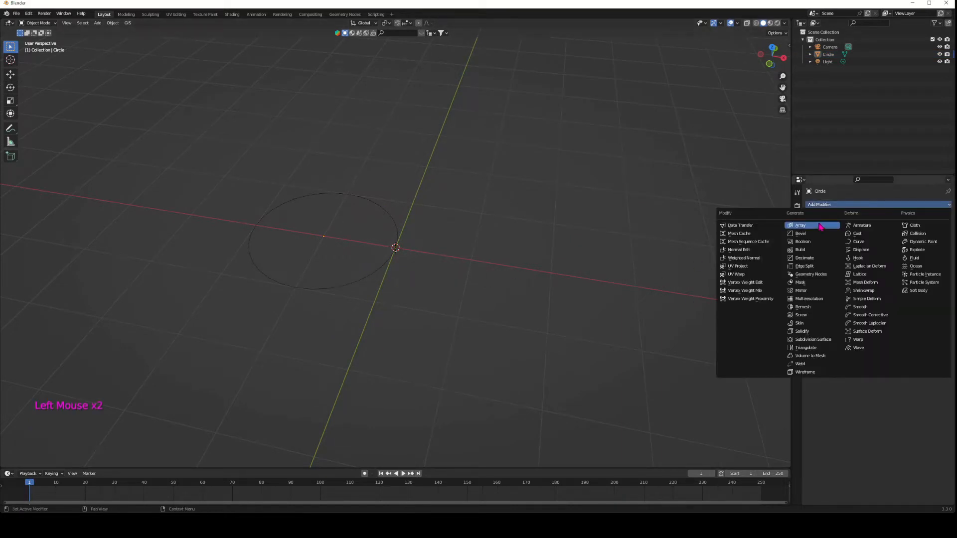
{"action": "left_click", "coordinate": [359, 274]}
{"action": "left_click", "coordinate": [835, 204]}
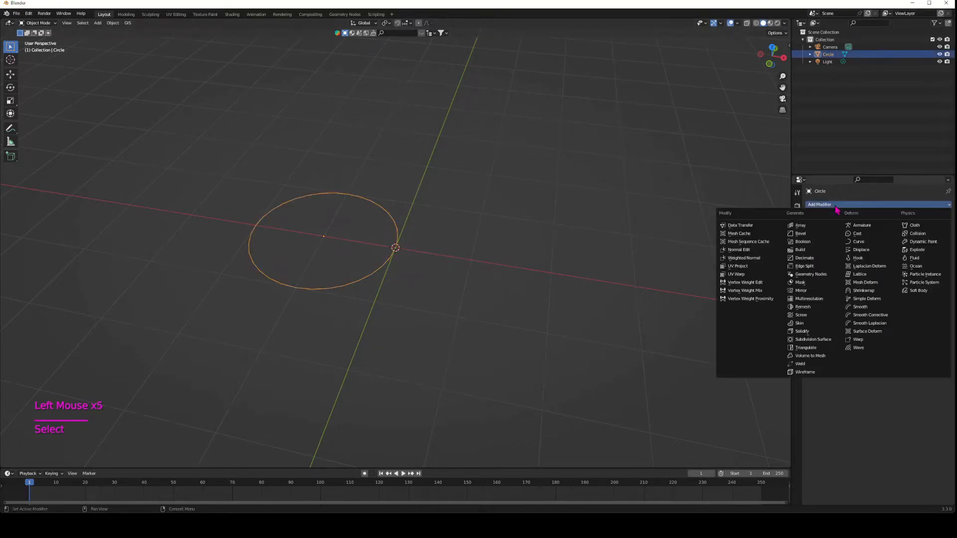
{"action": "left_click", "coordinate": [807, 229]}
{"action": "left_click", "coordinate": [892, 237]}
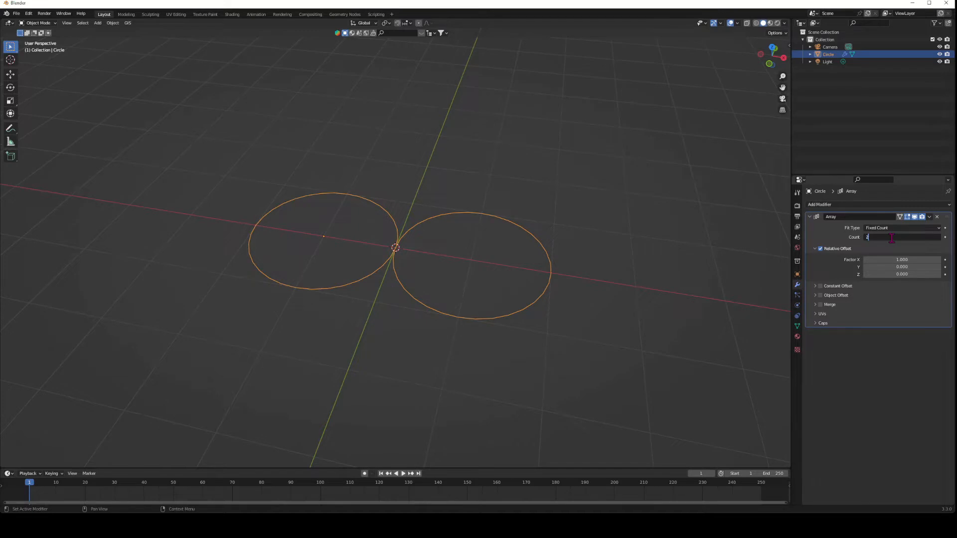
{"action": "key", "text": "Return"}
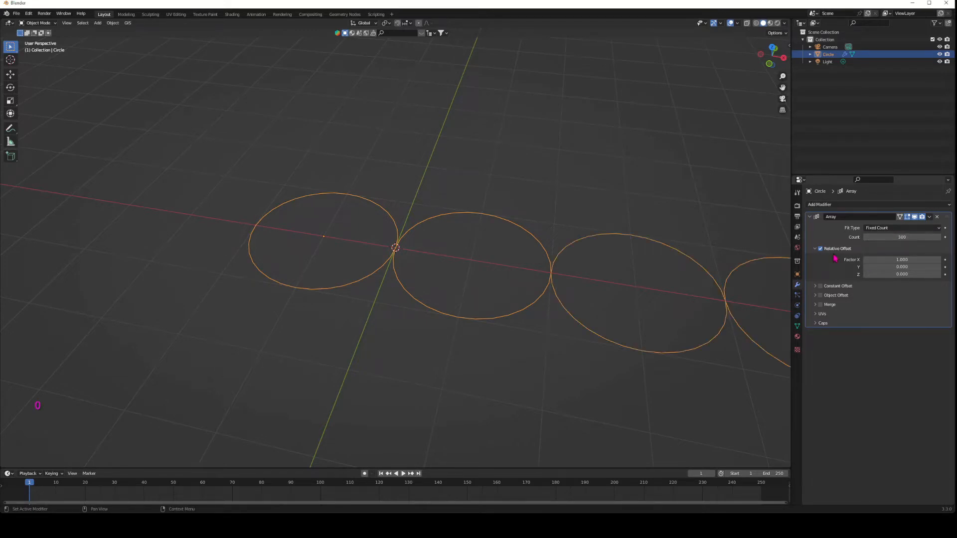
Replace the array's relative offset with a constant offset of 0 m in X and 0.2 m in Z
{"action": "left_click", "coordinate": [820, 249]}
{"action": "left_click", "coordinate": [820, 286]}
{"action": "left_click", "coordinate": [816, 286]}
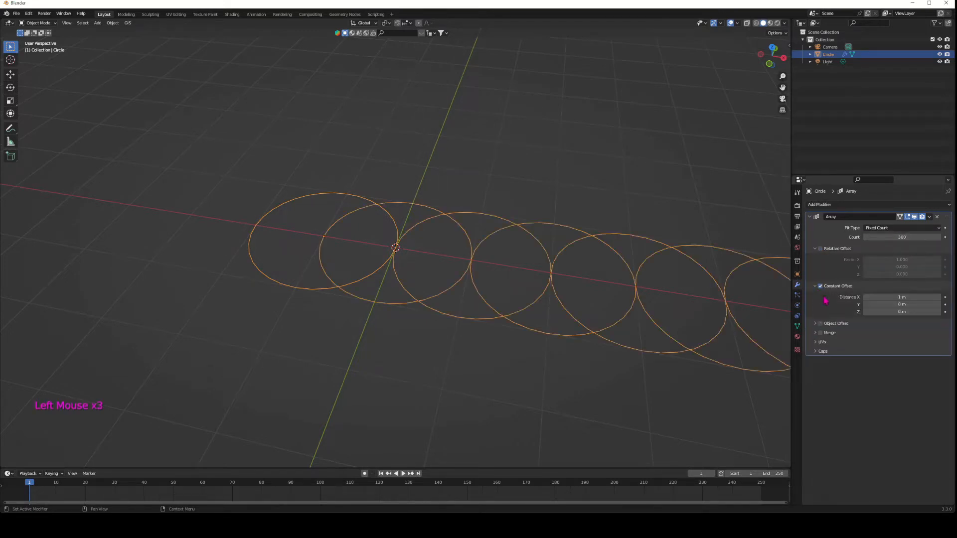
{"action": "left_click", "coordinate": [897, 298]}
{"action": "type", "text": "0"}
{"action": "key", "text": "Return"}
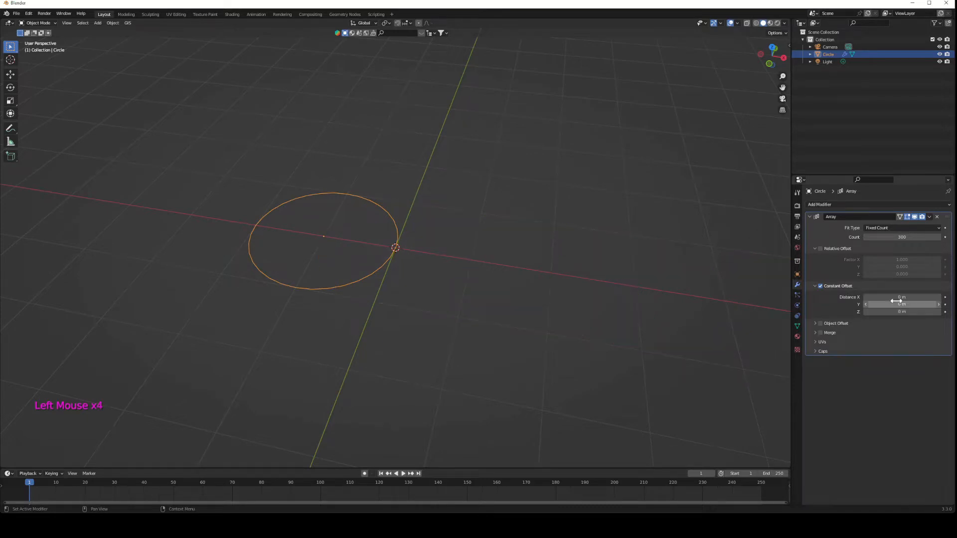
{"action": "left_click", "coordinate": [895, 312]}
{"action": "type", "text": "0.2"}
{"action": "key", "text": "Return"}
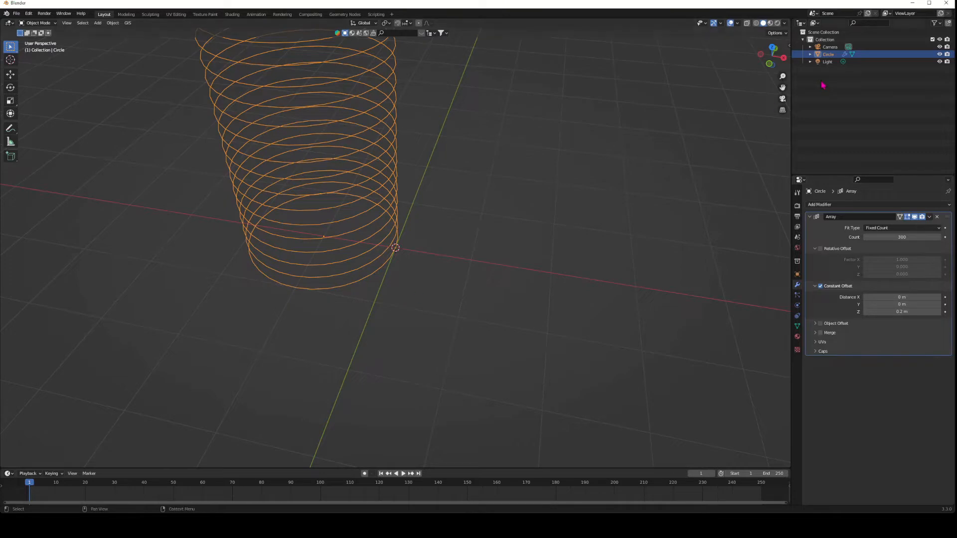
Add a plain axes empty and set its X location to -0.95 m
{"action": "left_click_drag", "start_coordinate": [783, 76], "coordinate": [766, 87]}
{"action": "left_click", "coordinate": [433, 317]}
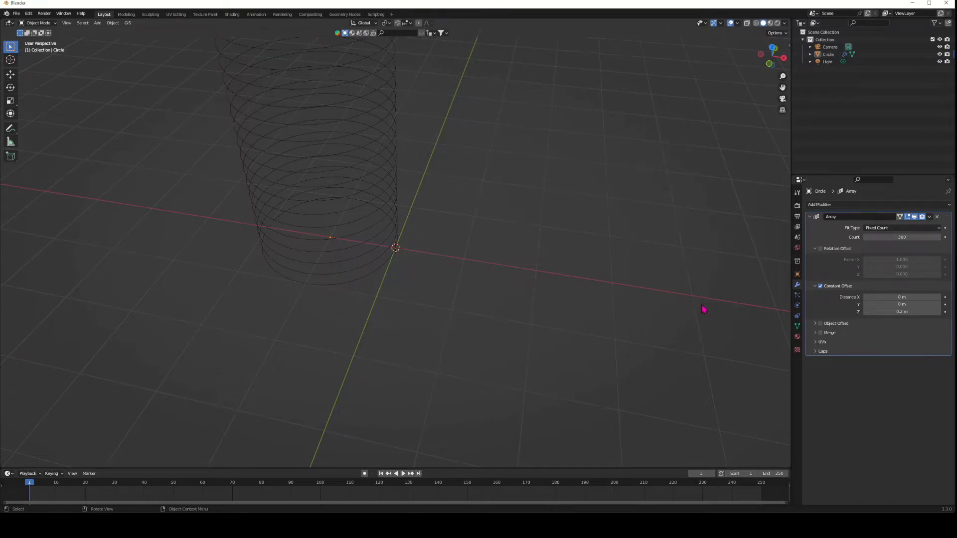
{"action": "left_click", "coordinate": [796, 274]}
{"action": "key", "text": "shift+a"}
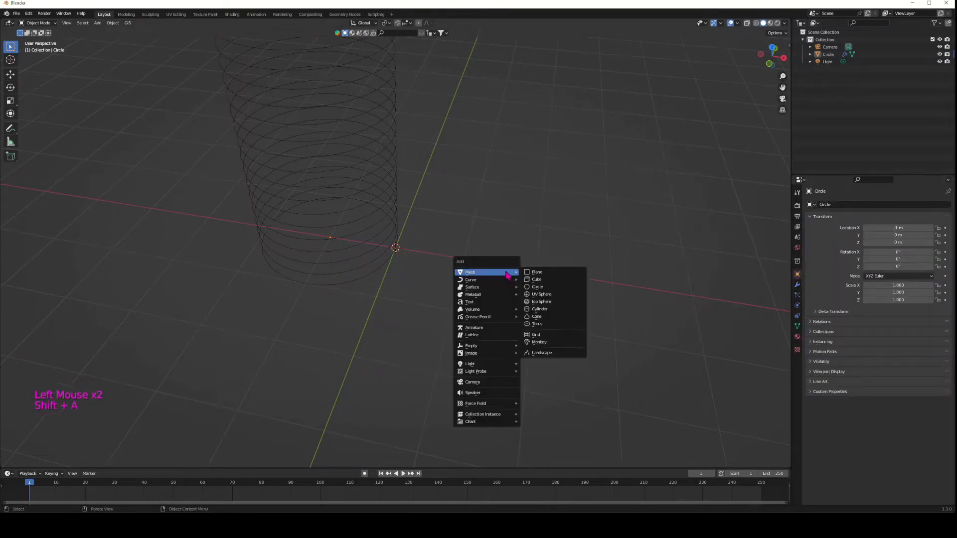
{"action": "left_click", "coordinate": [540, 346]}
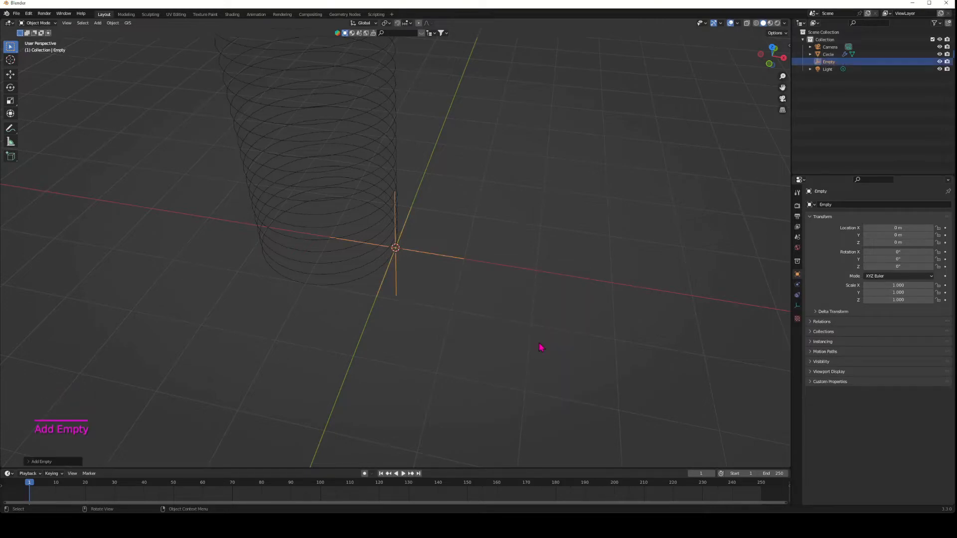
{"action": "left_click", "coordinate": [897, 227]}
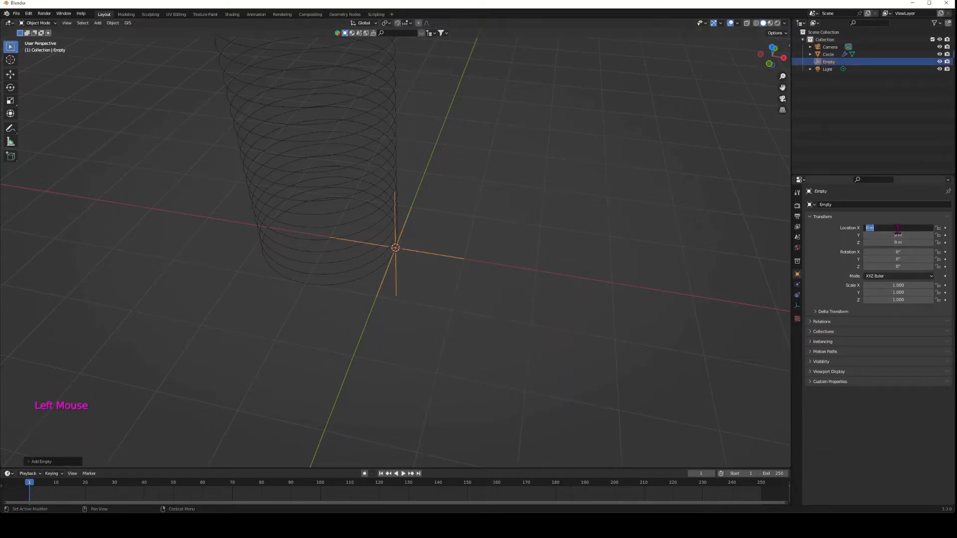
{"action": "type", "text": "-0.95"}
{"action": "key", "text": "Return"}
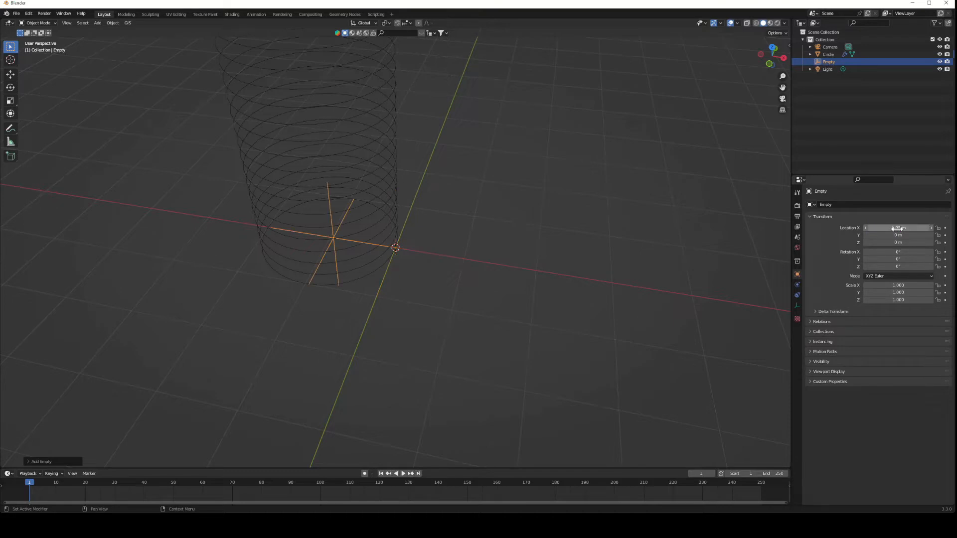
Set the empty's X rotation to 12° and its scale to 0.99 on all three axes
{"action": "left_click", "coordinate": [898, 252]}
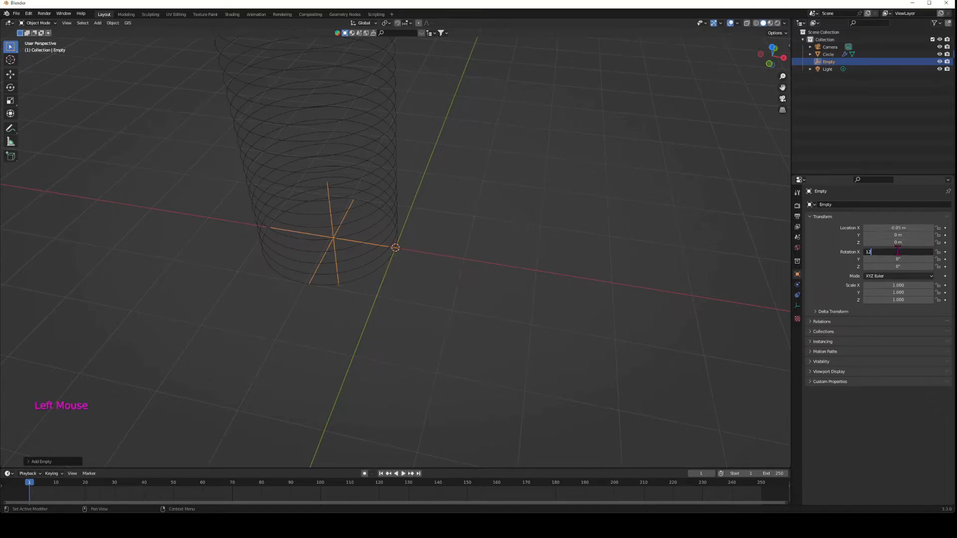
{"action": "type", "text": "12"}
{"action": "key", "text": "Return"}
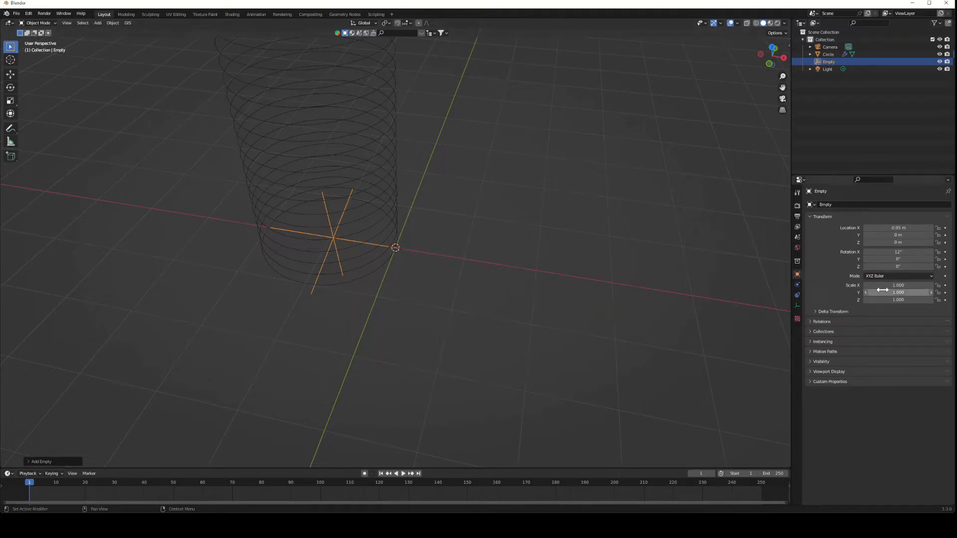
{"action": "mouse_move", "coordinate": [889, 285]}
{"action": "left_mouse_down"}
{"action": "mouse_move", "coordinate": [889, 300]}
{"action": "mouse_move", "coordinate": [889, 287]}
{"action": "left_mouse_up"}
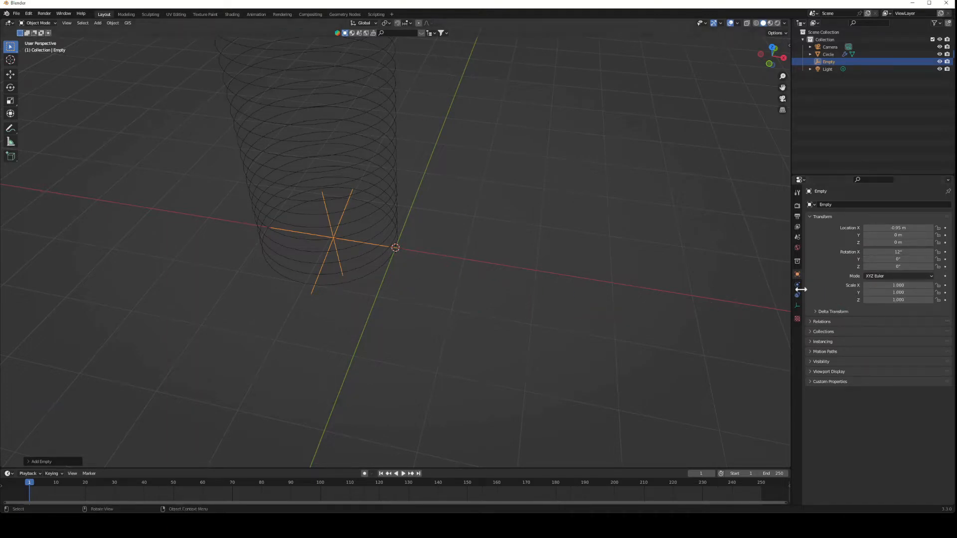
{"action": "type", "text": "0.99"}
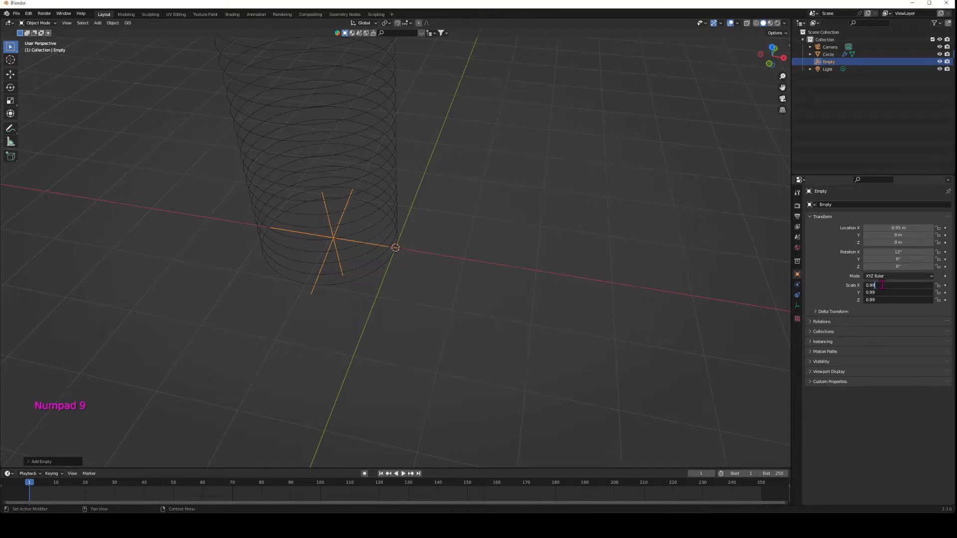
{"action": "key", "text": "Return"}
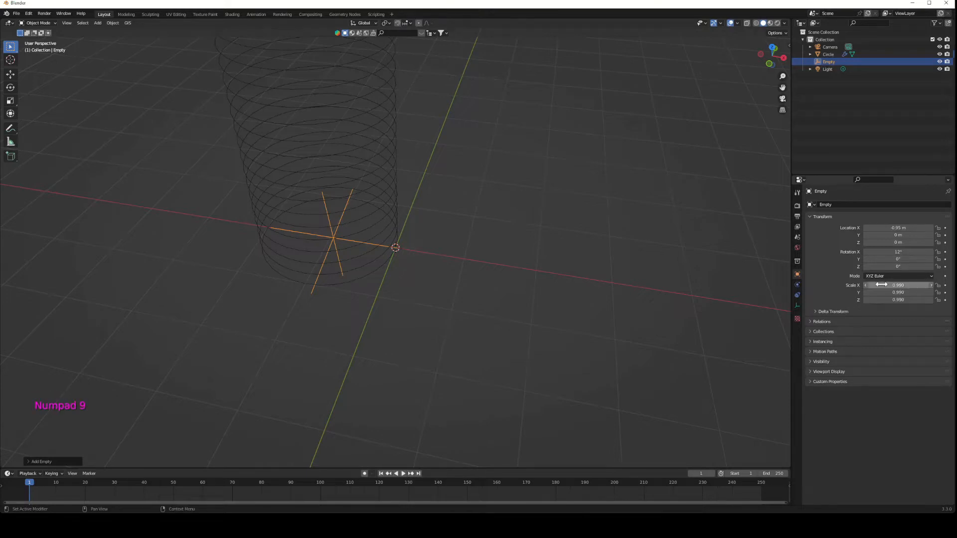
Enable Object Offset in the circle's Array modifier and assign the empty as the offset object
{"action": "left_click", "coordinate": [352, 213]}
{"action": "left_click", "coordinate": [797, 284]}
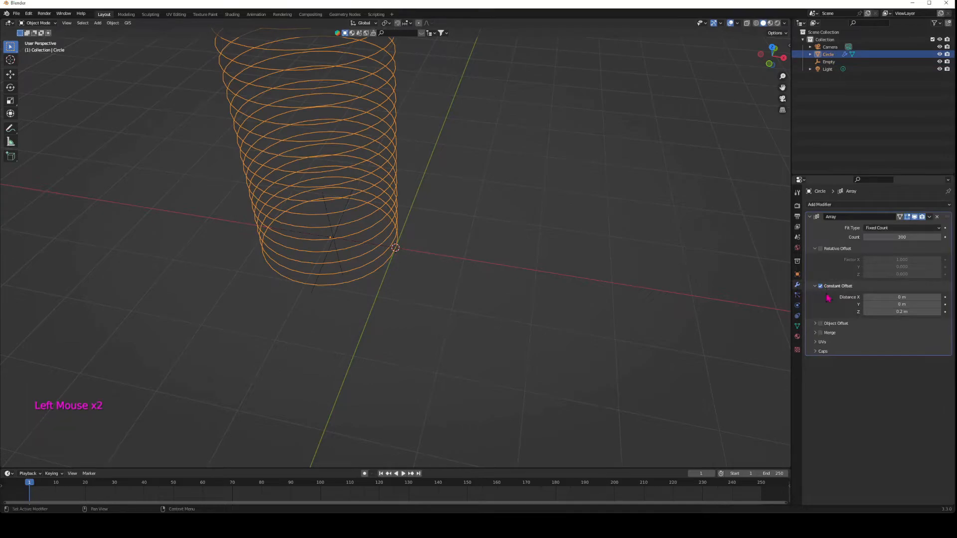
{"action": "left_click", "coordinate": [819, 325]}
{"action": "left_click", "coordinate": [820, 324]}
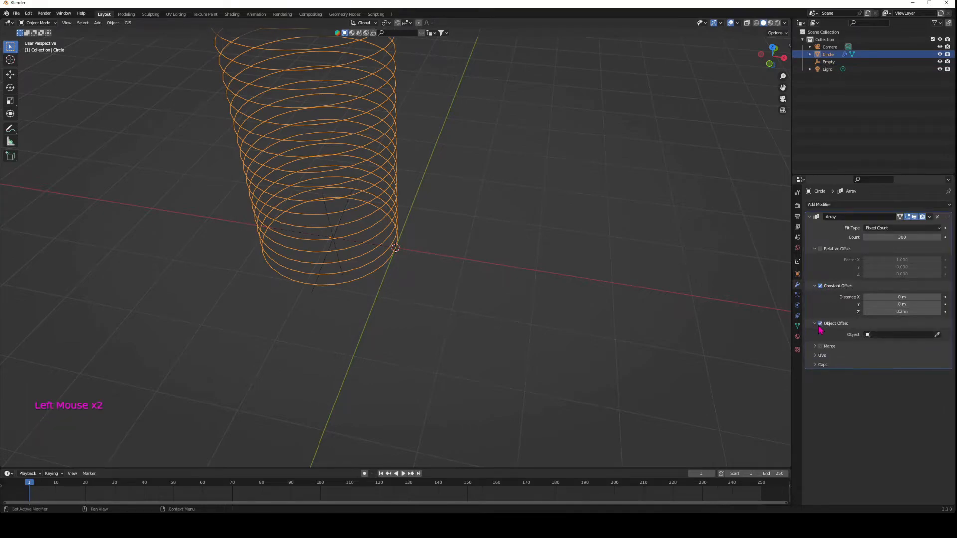
{"action": "left_click", "coordinate": [867, 337]}
{"action": "left_click", "coordinate": [877, 354]}
Set the circle's array count to 440 to extend the shell spiral toward its tip
{"action": "middle_click_drag", "start_coordinate": [707, 380], "coordinate": [687, 389]}
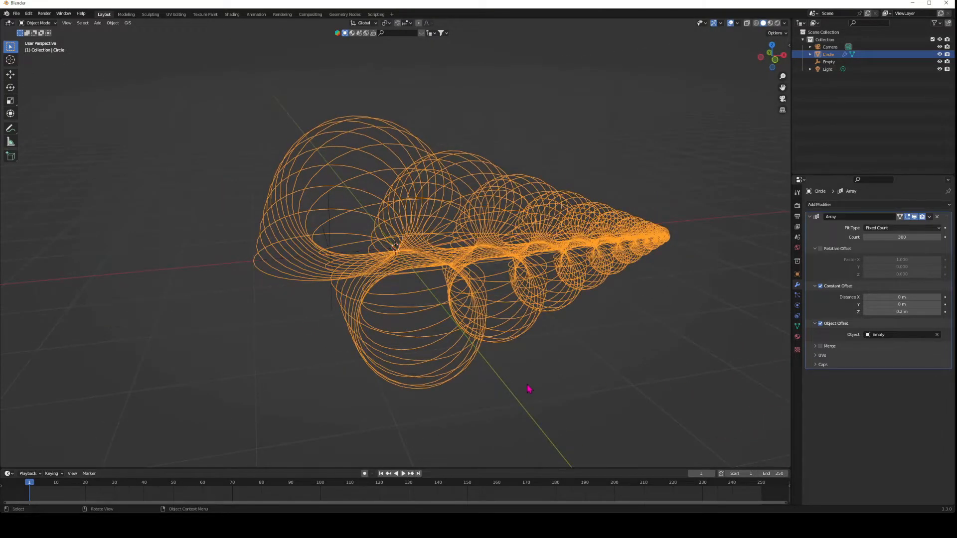
{"action": "left_click", "coordinate": [624, 356]}
{"action": "mouse_move", "coordinate": [574, 319]}
{"action": "middle_mouse_down"}
{"action": "mouse_move", "coordinate": [576, 326]}
{"action": "mouse_move", "coordinate": [529, 323]}
{"action": "mouse_move", "coordinate": [569, 331]}
{"action": "mouse_move", "coordinate": [598, 404]}
{"action": "mouse_move", "coordinate": [566, 319]}
{"action": "mouse_move", "coordinate": [577, 322]}
{"action": "middle_mouse_up"}
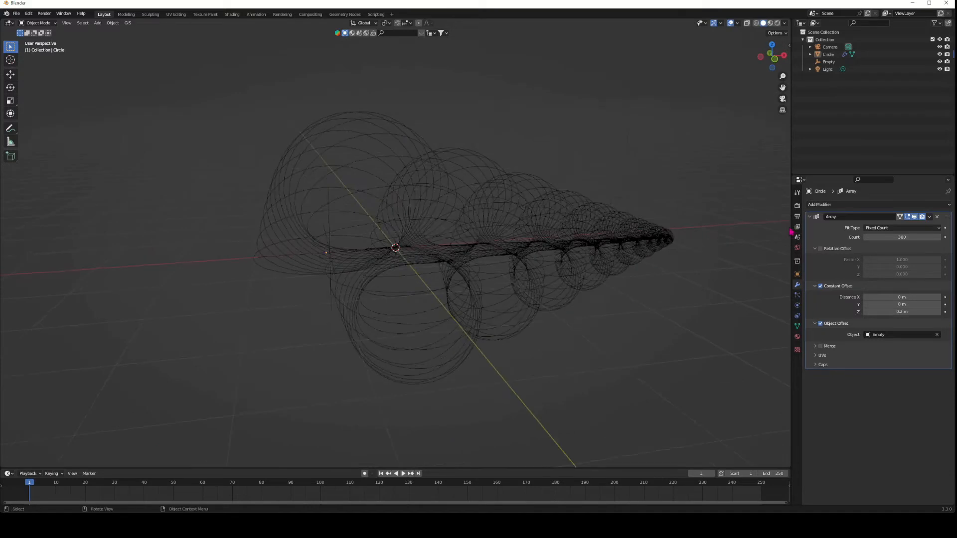
{"action": "middle_click_drag", "start_coordinate": [694, 289], "coordinate": [635, 282]}
{"action": "left_click_drag", "start_coordinate": [902, 237], "coordinate": [917, 237]}
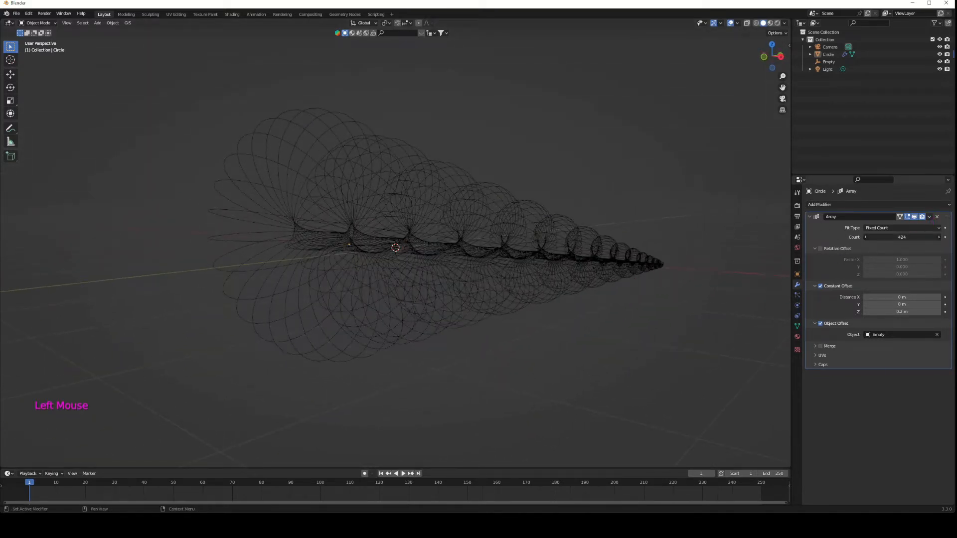
{"action": "left_click_drag", "start_coordinate": [901, 237], "coordinate": [912, 237]}
{"action": "left_click", "coordinate": [898, 237]}
{"action": "type", "text": "440"}
{"action": "left_click", "coordinate": [544, 350]}
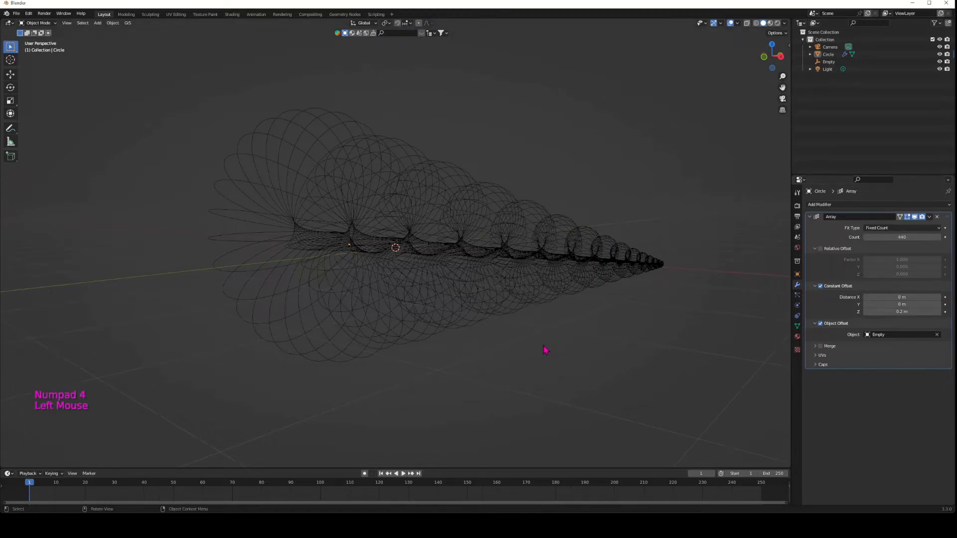
Apply the Array modifier on the circle and convert the object to a mesh
{"action": "left_click", "coordinate": [413, 295]}
{"action": "middle_click_drag", "start_coordinate": [351, 313], "coordinate": [423, 331]}
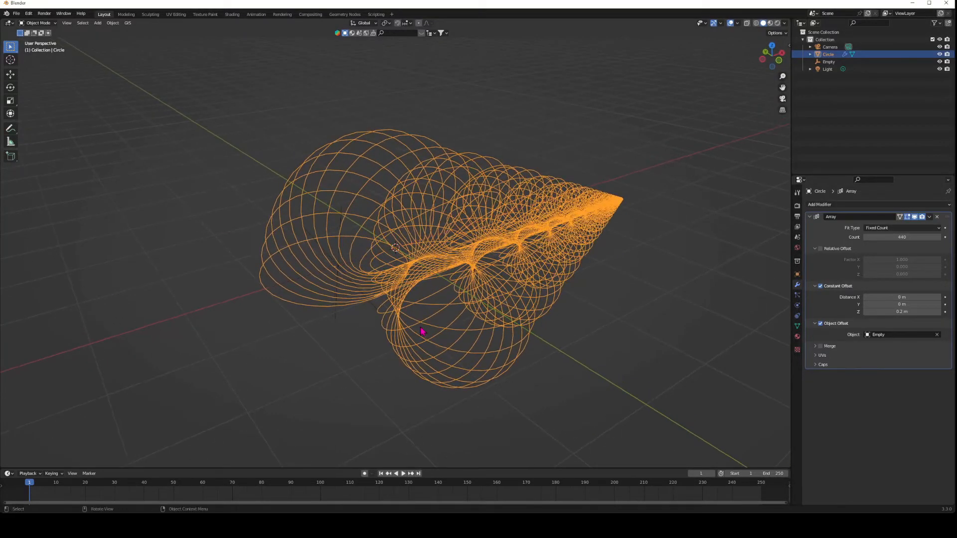
{"action": "left_click", "coordinate": [929, 218]}
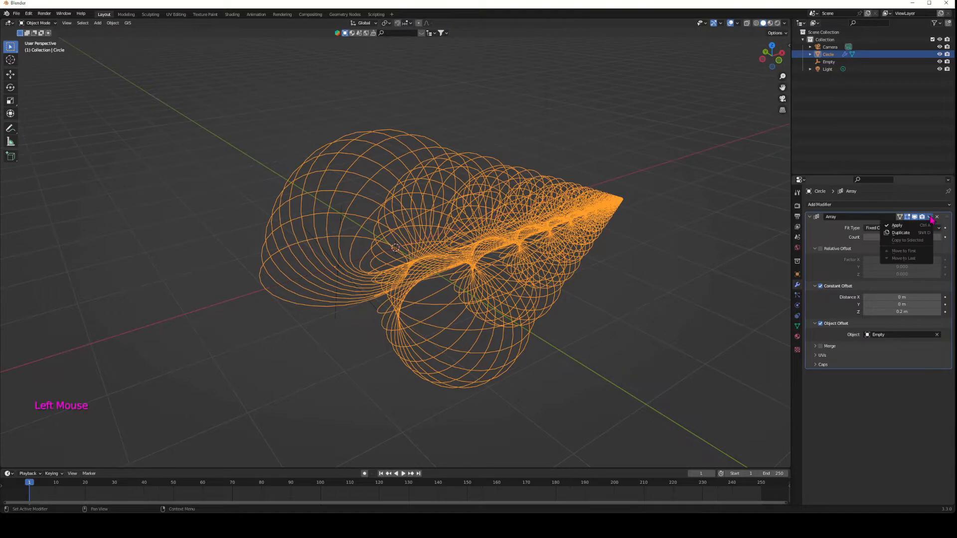
{"action": "left_click", "coordinate": [904, 230]}
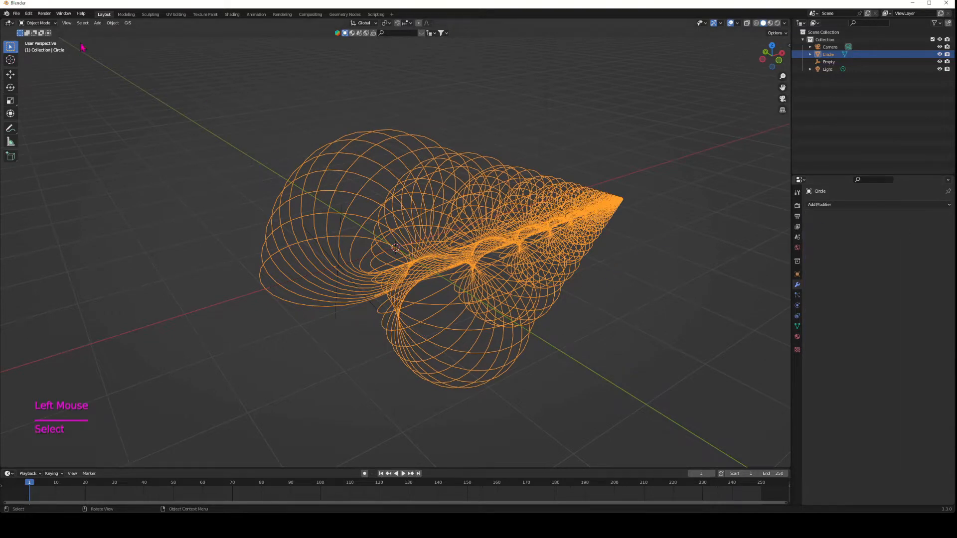
{"action": "left_click", "coordinate": [112, 23]}
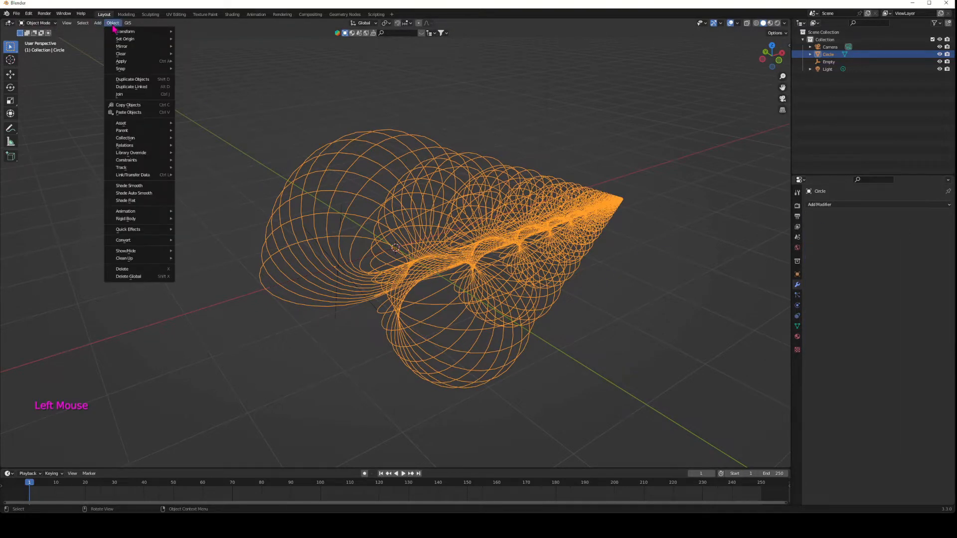
{"action": "mouse_move", "coordinate": [137, 240]}
{"action": "left_click", "coordinate": [194, 254]}
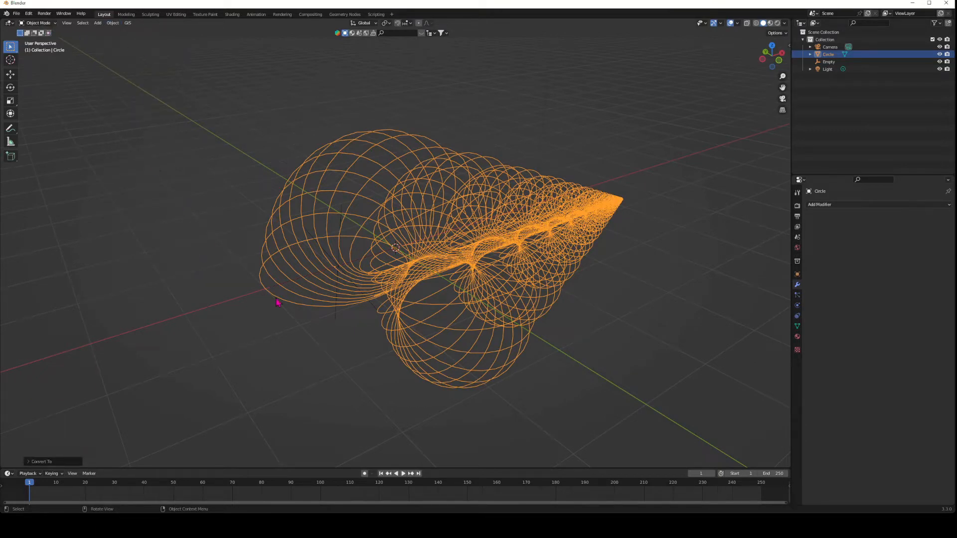
Delete the empty at the wide end of the shell and select the shell object
{"action": "left_click", "coordinate": [337, 318]}
{"action": "key", "text": "Delete"}
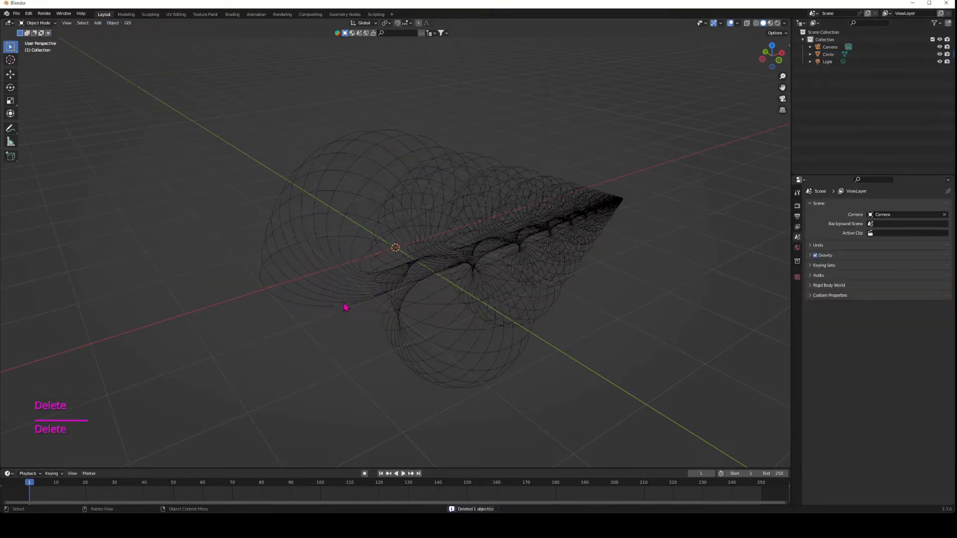
{"action": "left_click", "coordinate": [441, 258]}
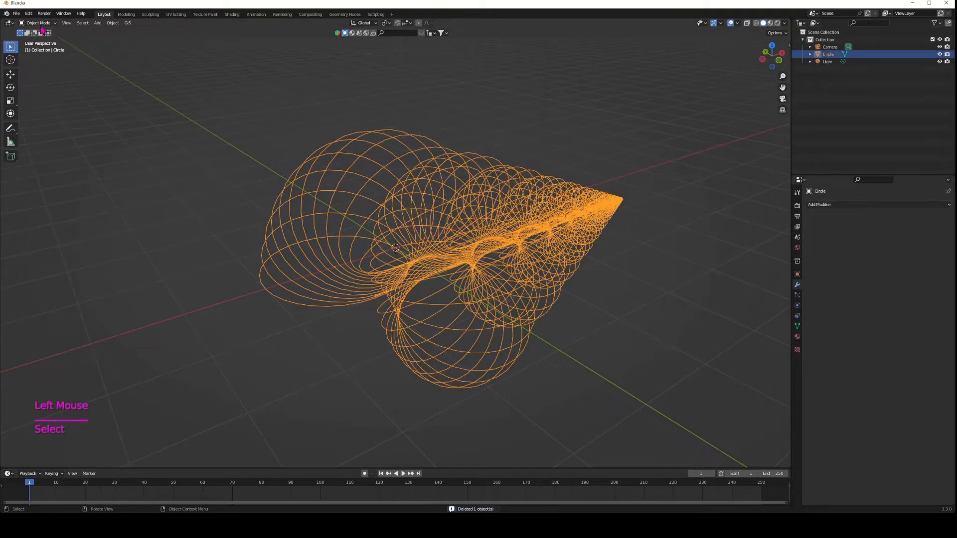
Bridge the edge loops of all the shell's circles in Edit Mode to create a continuous surface
{"action": "left_click", "coordinate": [40, 23]}
{"action": "left_click", "coordinate": [35, 41]}
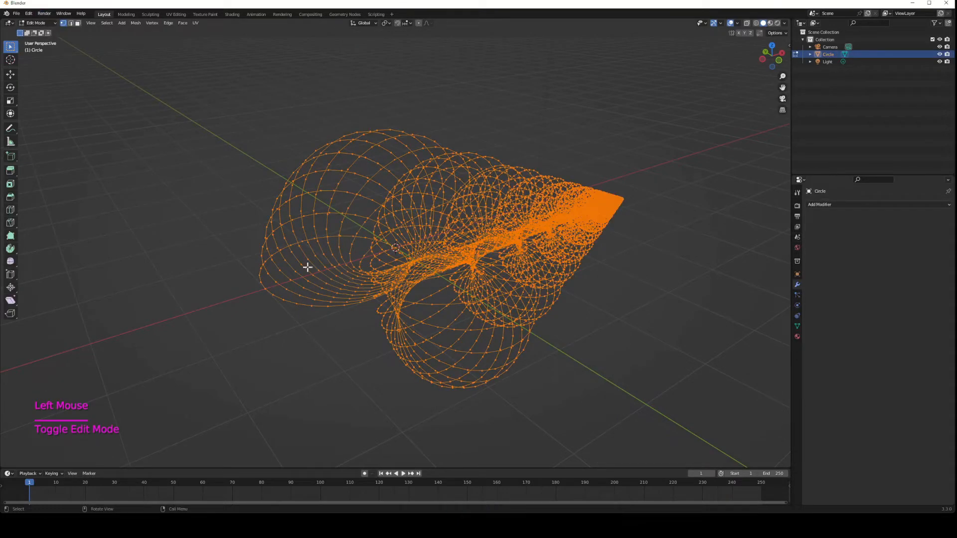
{"action": "left_click", "coordinate": [71, 23]}
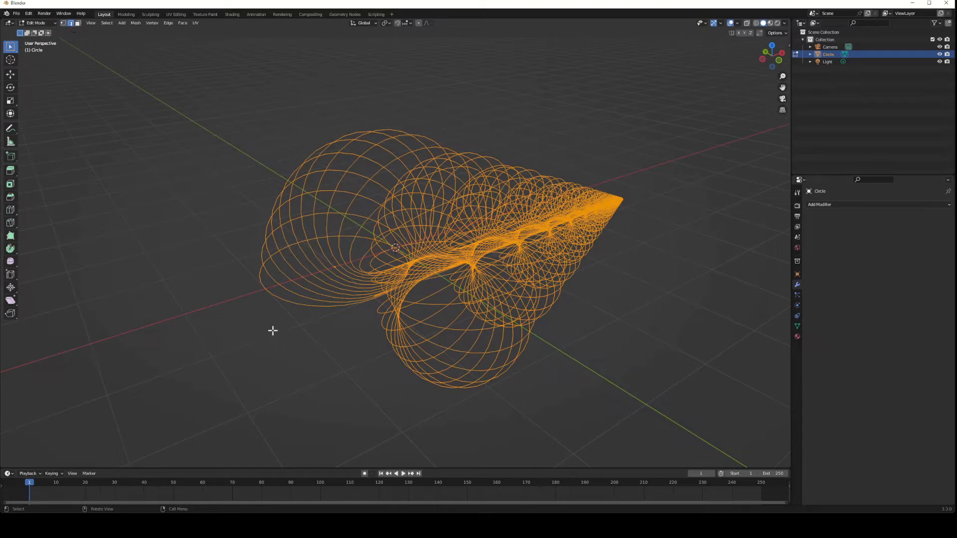
{"action": "right_click", "coordinate": [305, 270]}
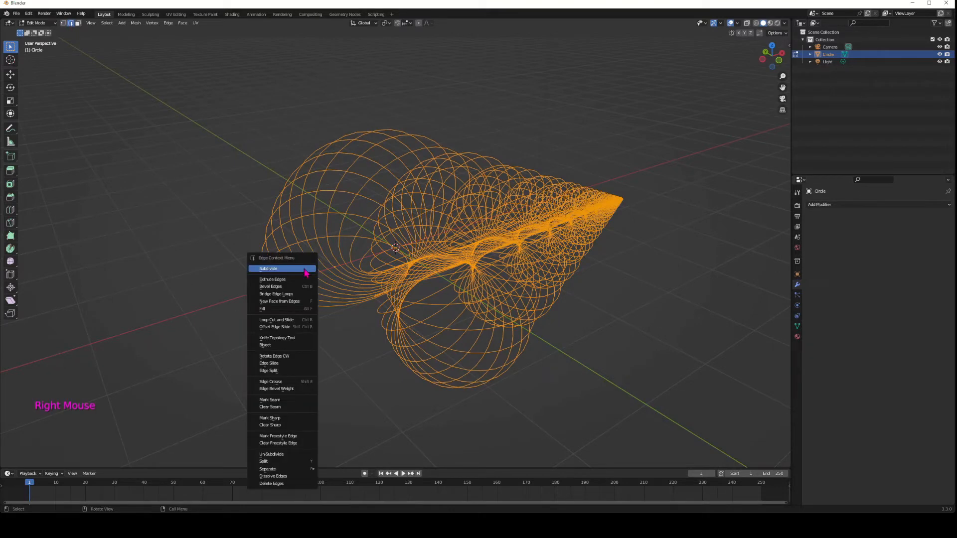
{"action": "left_click", "coordinate": [293, 294]}
{"action": "middle_click_drag", "start_coordinate": [607, 345], "coordinate": [330, 394]}
{"action": "scroll", "coordinate": [523, 314], "scroll_direction": "down", "scroll_amount": 2}
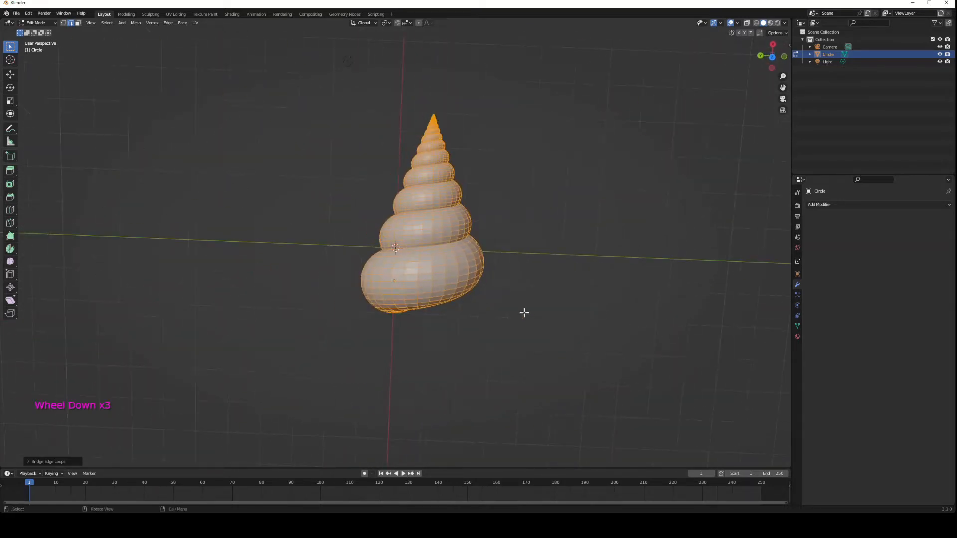
{"action": "scroll", "coordinate": [523, 314], "scroll_direction": "up", "scroll_amount": 2}
{"action": "middle_click_drag", "start_coordinate": [523, 314], "coordinate": [582, 268]}
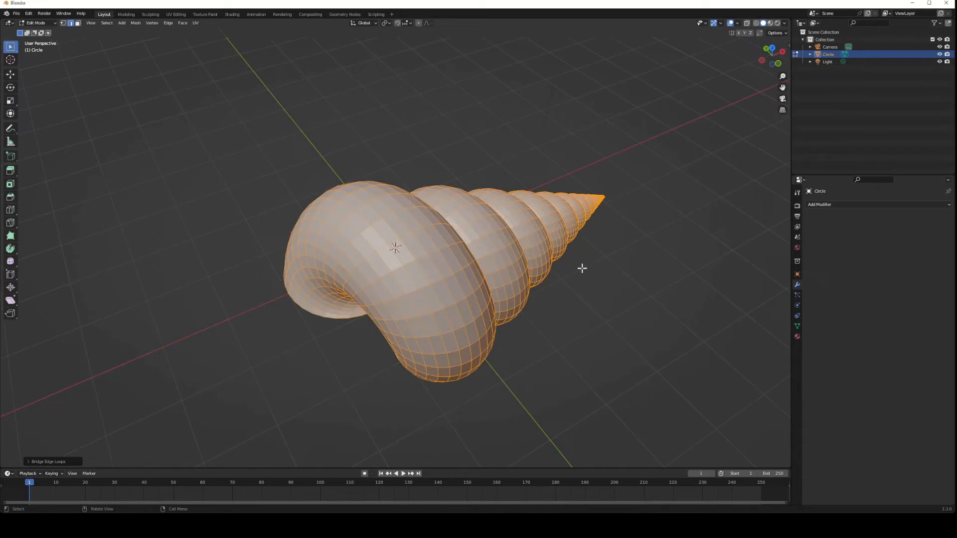
Return to Object Mode and apply smooth shading to the shell
{"action": "left_click", "coordinate": [55, 25]}
{"action": "left_click", "coordinate": [44, 31]}
{"action": "right_click", "coordinate": [429, 273]}
{"action": "left_click", "coordinate": [429, 273]}
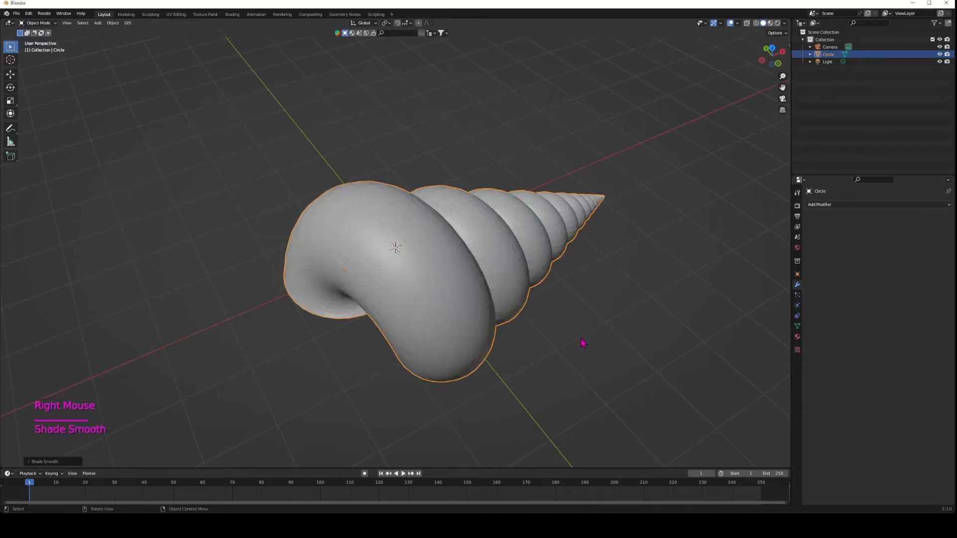
{"action": "middle_click_drag", "start_coordinate": [582, 343], "coordinate": [533, 217]}
Add a Solidify modifier to the shell and set its offset to 0
{"action": "left_click", "coordinate": [828, 205]}
{"action": "left_click", "coordinate": [828, 206]}
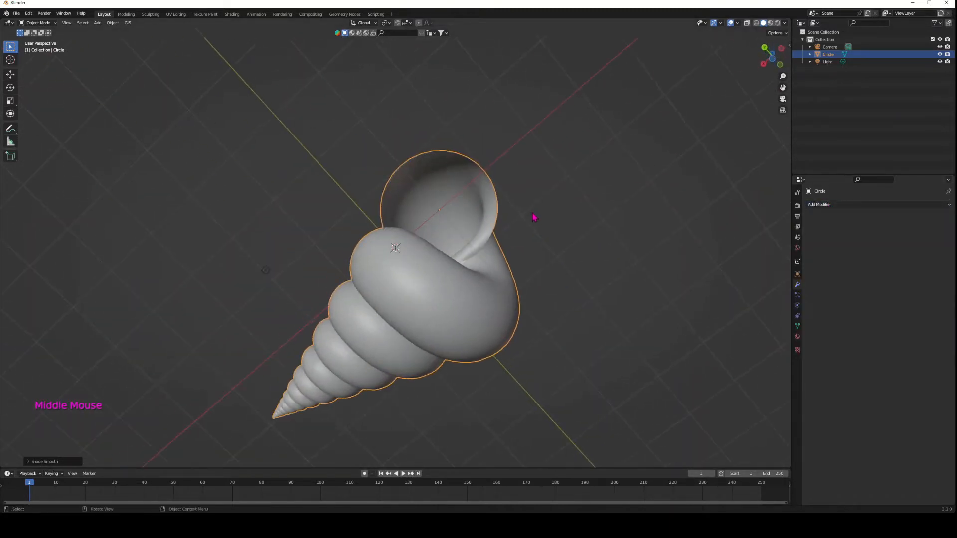
{"action": "left_click", "coordinate": [826, 206]}
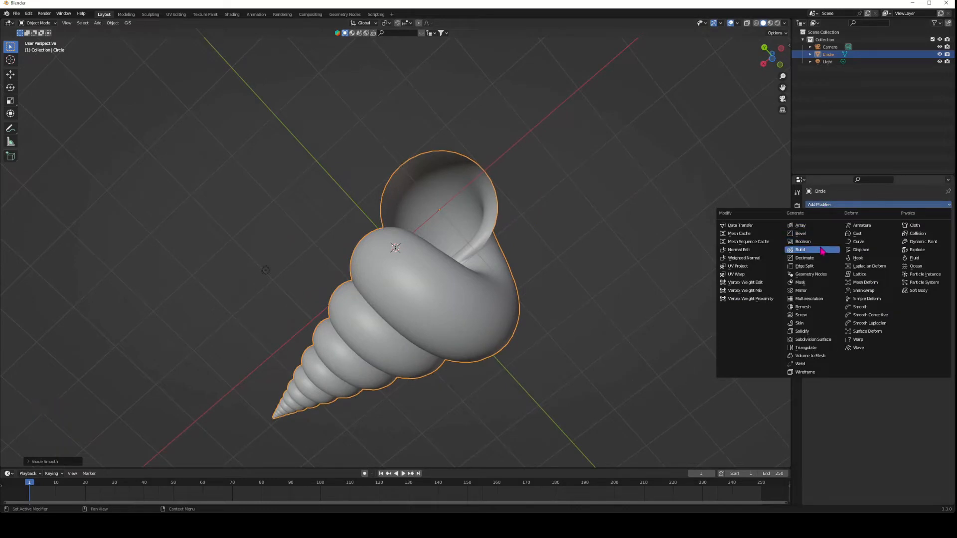
{"action": "left_click", "coordinate": [812, 331]}
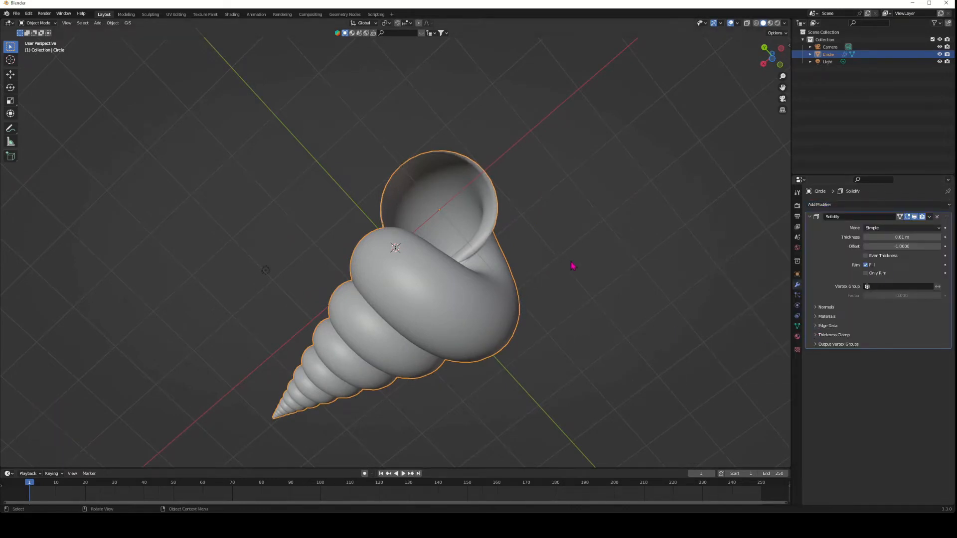
{"action": "middle_click_drag", "start_coordinate": [561, 214], "coordinate": [562, 325]}
{"action": "left_click", "coordinate": [903, 246]}
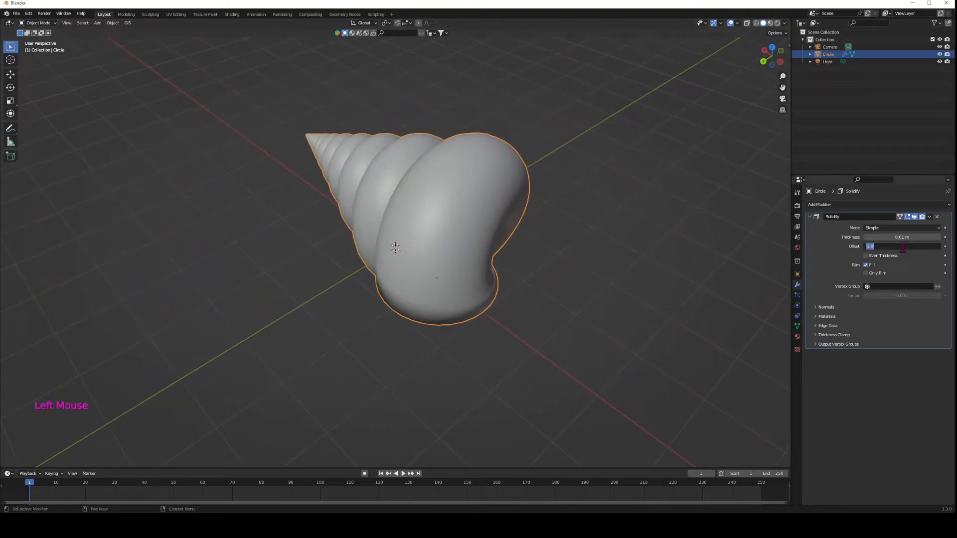
{"action": "type", "text": "0"}
{"action": "key", "text": "Return"}
{"action": "left_click", "coordinate": [609, 229]}
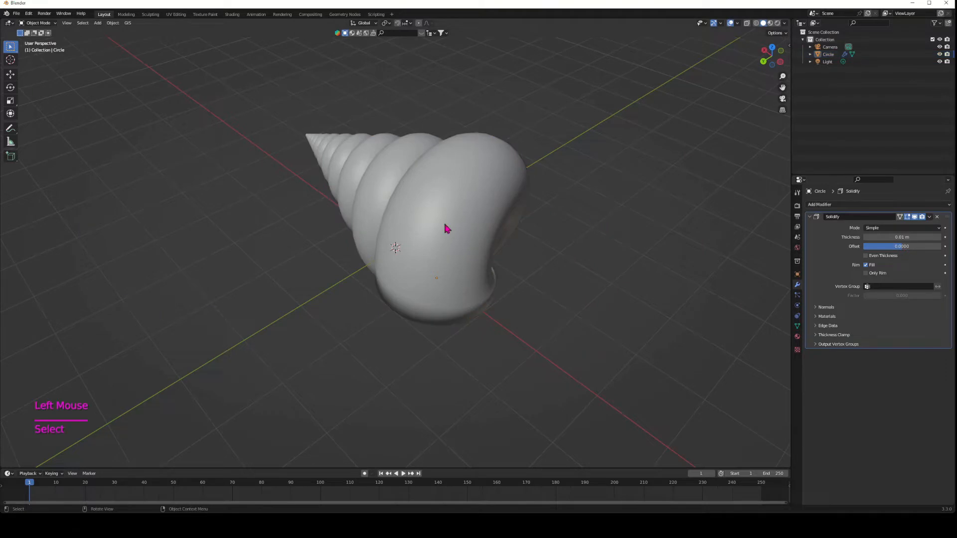
Set the Solidify modifier's thickness to 0.02 m
{"action": "middle_click_drag", "start_coordinate": [444, 223], "coordinate": [587, 235]}
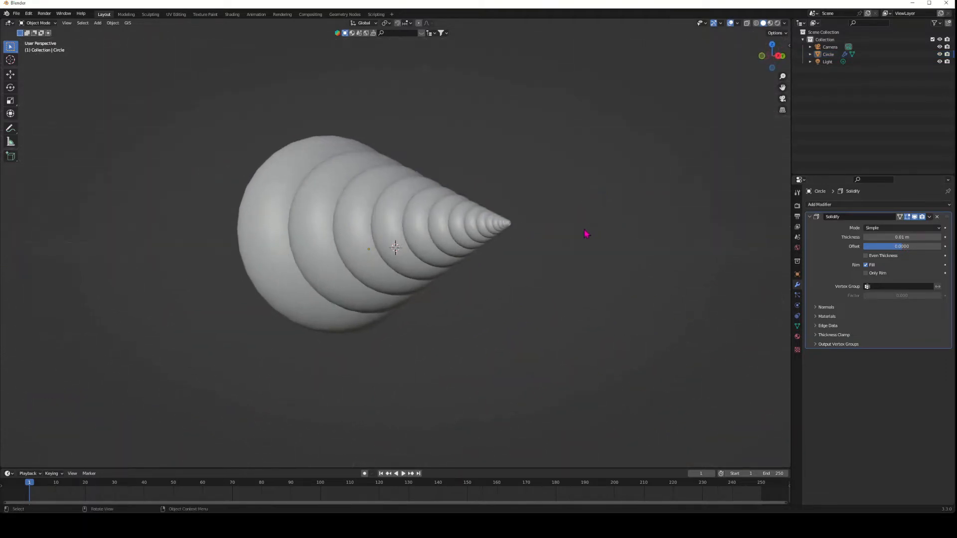
{"action": "scroll", "coordinate": [587, 235], "scroll_direction": "up", "scroll_amount": 2}
{"action": "left_click", "coordinate": [939, 237]}
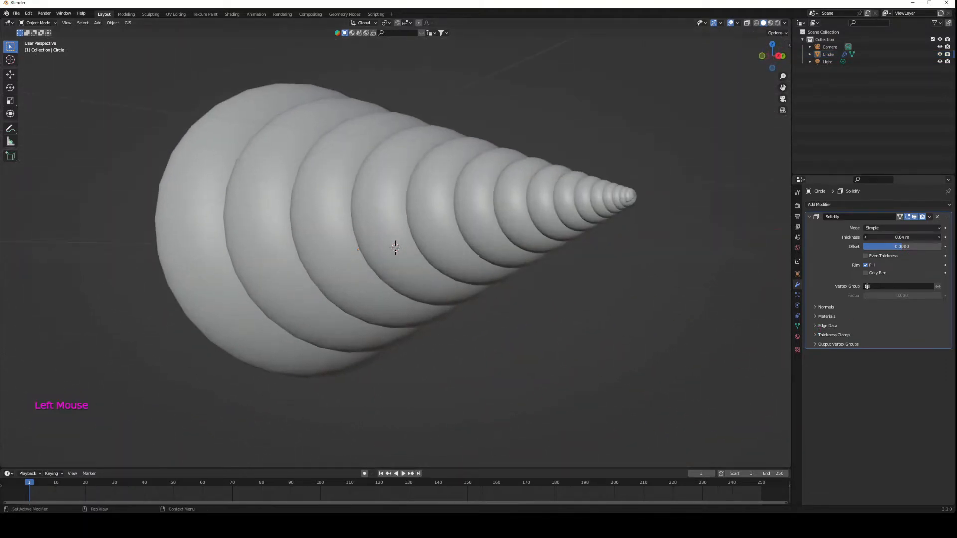
{"action": "key", "text": "ctrl+z"}
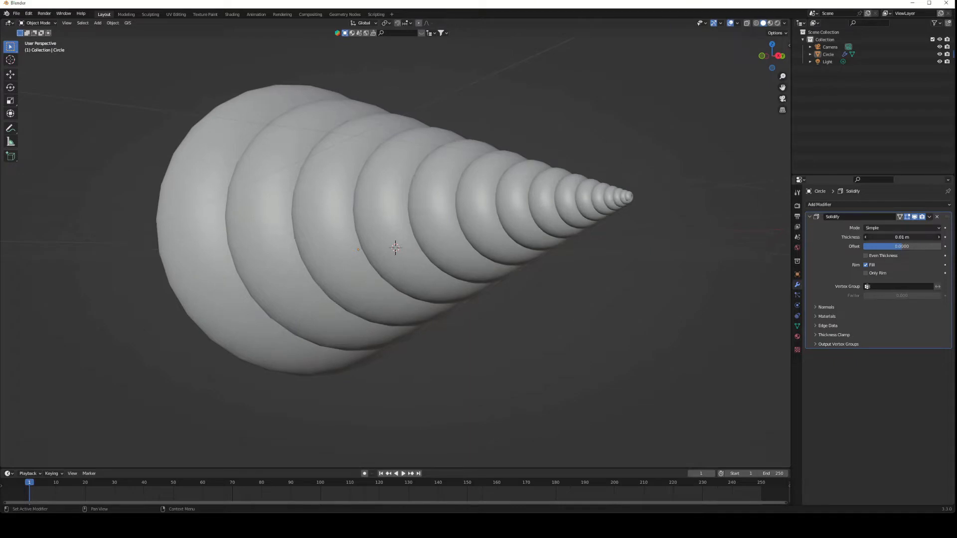
{"action": "middle_click_drag", "start_coordinate": [193, 231], "coordinate": [519, 235]}
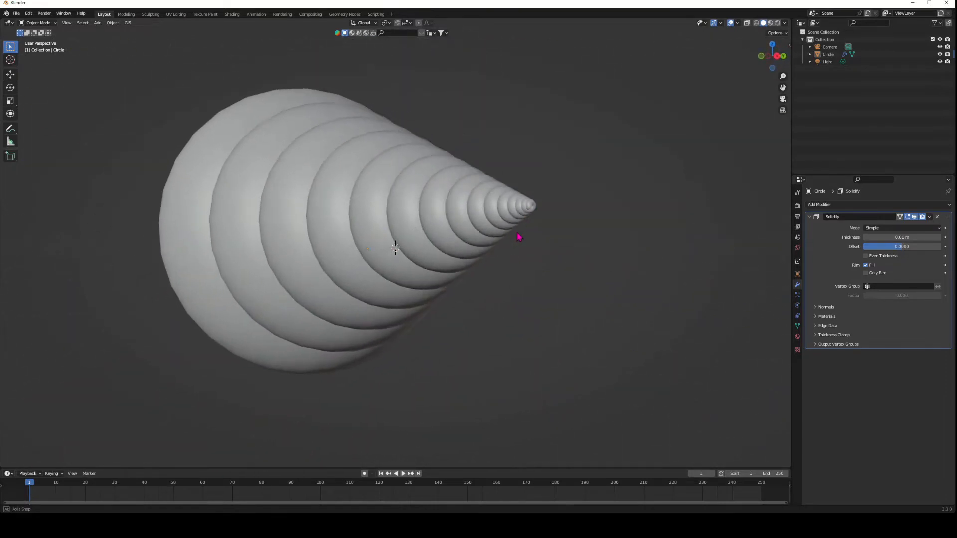
{"action": "left_click_drag", "start_coordinate": [900, 237], "coordinate": [906, 237], "text": "shift"}
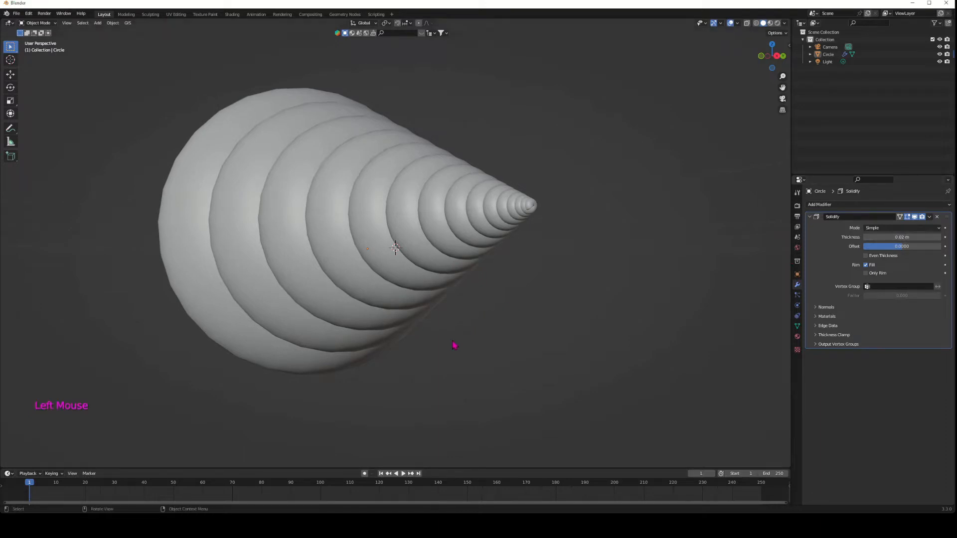
Add a Subdivision Surface modifier to the shell and set its render level to 4
{"action": "middle_click_drag", "start_coordinate": [454, 344], "coordinate": [372, 264]}
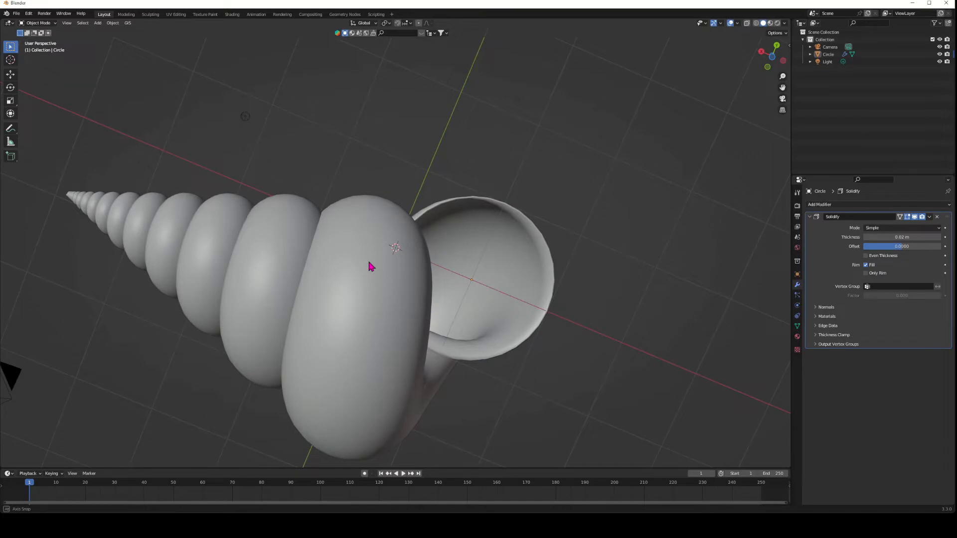
{"action": "left_click", "coordinate": [839, 203]}
{"action": "left_click", "coordinate": [818, 333]}
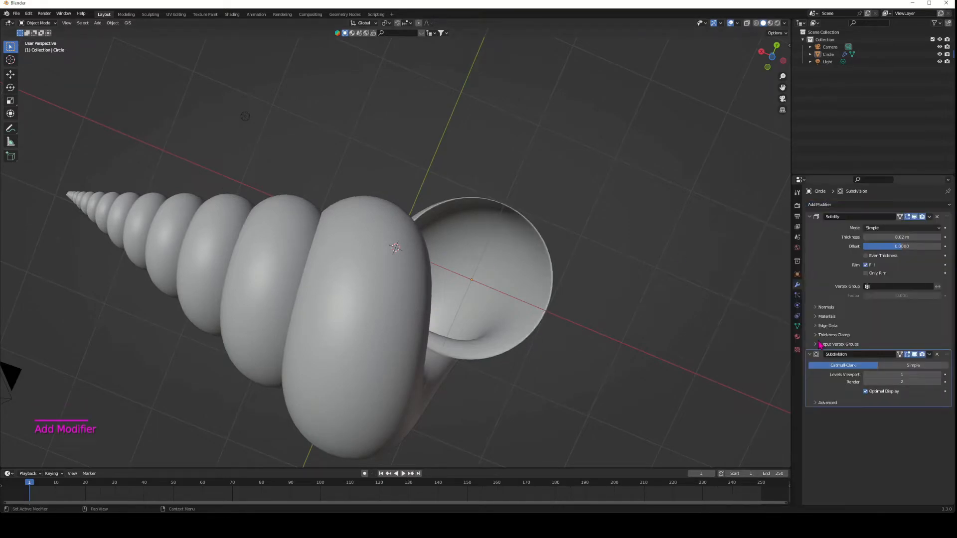
{"action": "left_click", "coordinate": [939, 382]}
{"action": "left_click", "coordinate": [938, 382]}
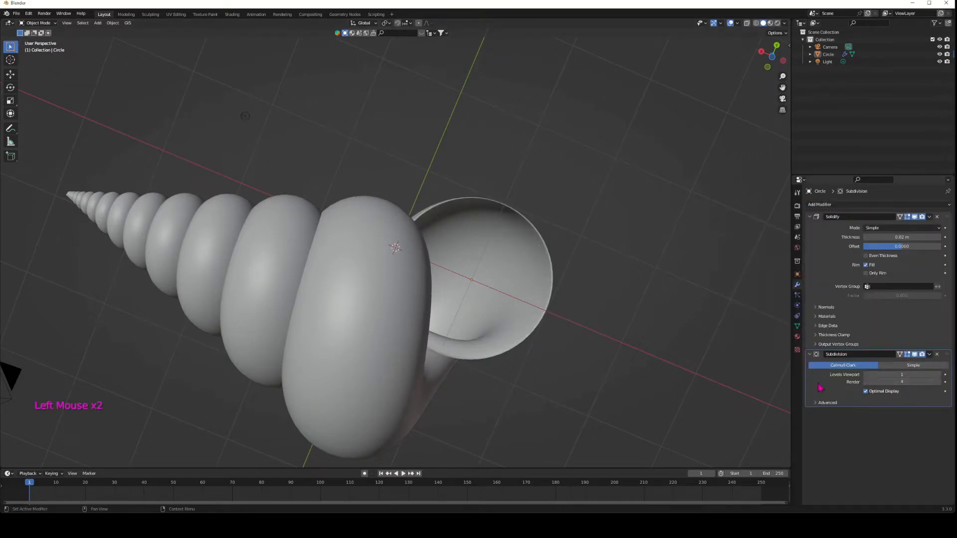
Apply the Solidify modifier to the shell, keeping the Subdivision modifier live
{"action": "middle_click_drag", "start_coordinate": [508, 364], "coordinate": [496, 436]}
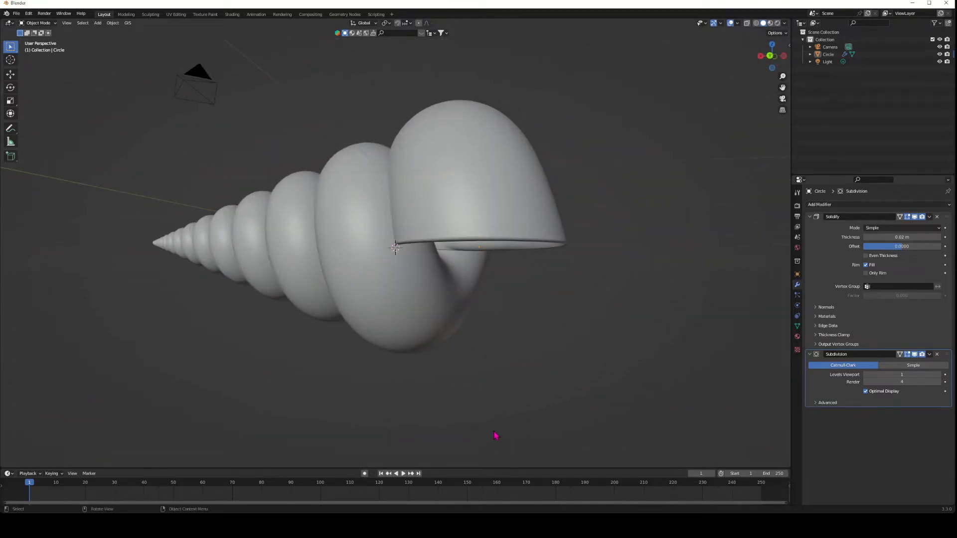
{"action": "left_click", "coordinate": [929, 216]}
{"action": "left_click", "coordinate": [897, 223]}
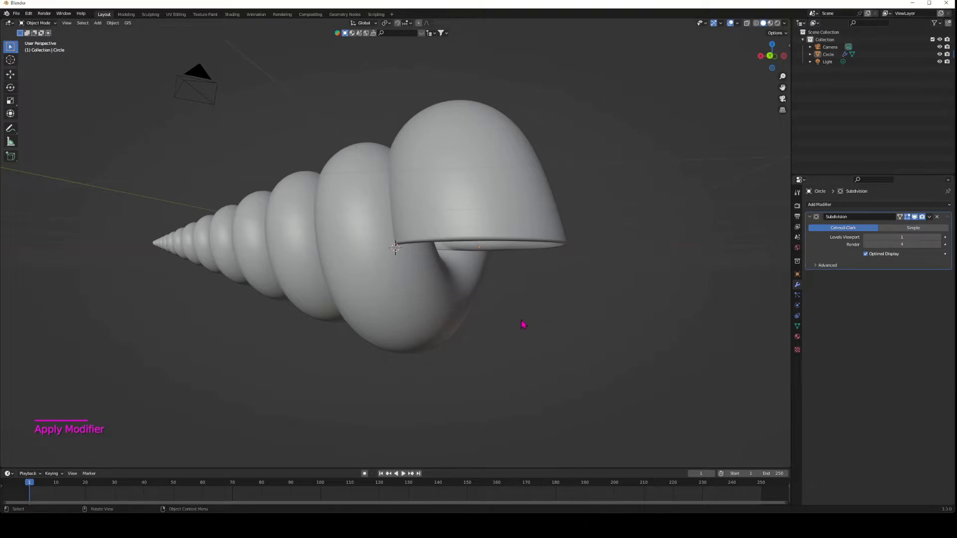
{"action": "middle_click_drag", "start_coordinate": [551, 294], "coordinate": [467, 386]}
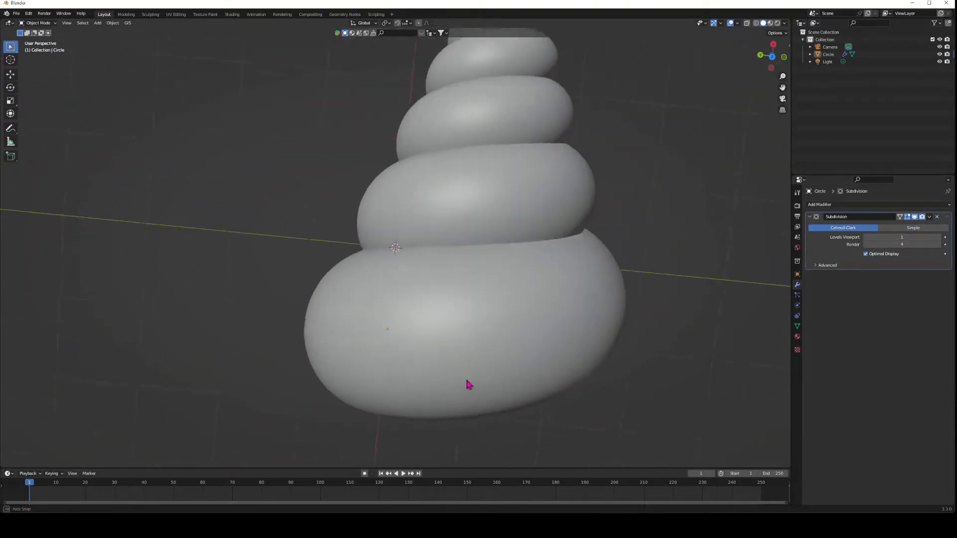
{"action": "scroll", "coordinate": [468, 387], "scroll_direction": "down", "scroll_amount": 4}
{"action": "mouse_move", "coordinate": [519, 318]}
{"action": "middle_mouse_down"}
{"action": "mouse_move", "coordinate": [489, 324]}
{"action": "mouse_move", "coordinate": [511, 331]}
{"action": "middle_mouse_up"}
Rotate the shell about the global Y axis until its tip points upward, and turn it about the global X axis
{"action": "left_click", "coordinate": [445, 295]}
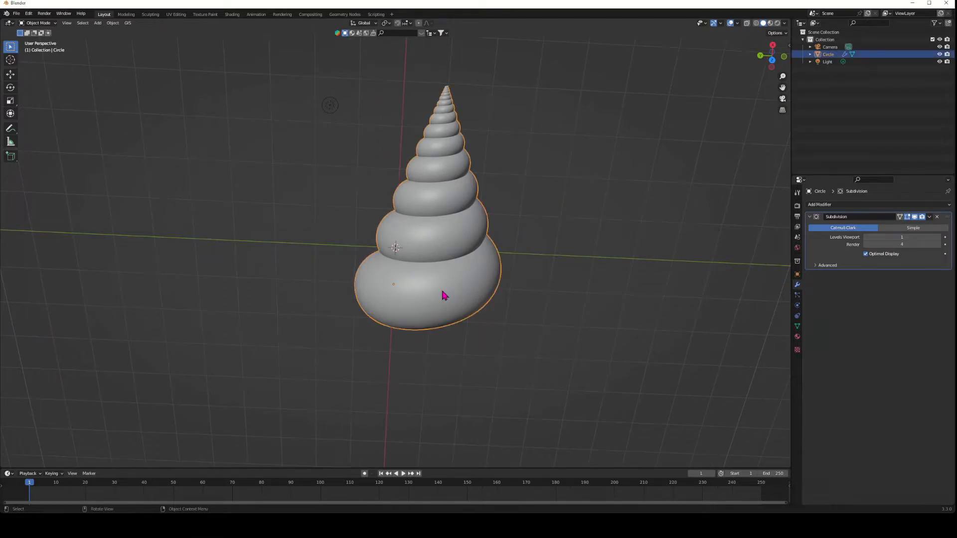
{"action": "left_click", "coordinate": [772, 45]}
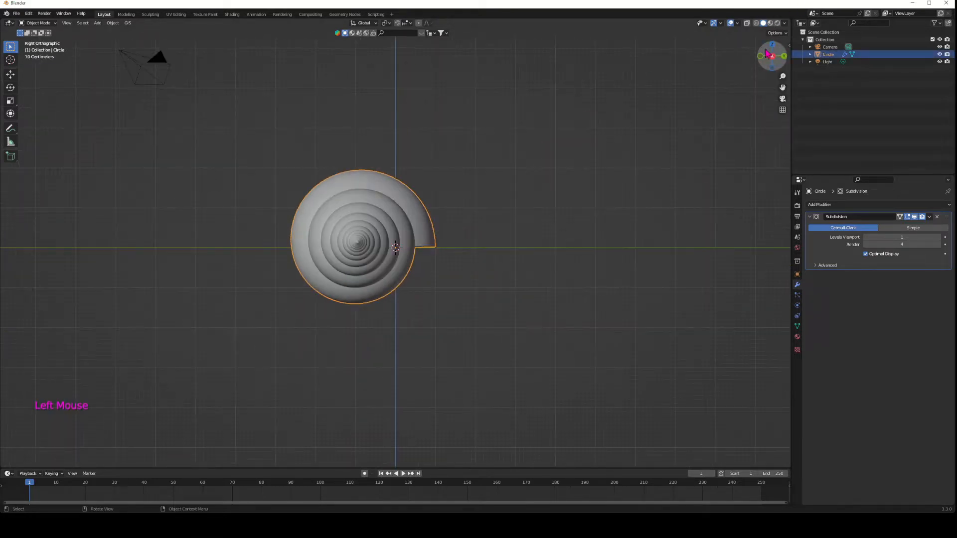
{"action": "left_click", "coordinate": [784, 56]}
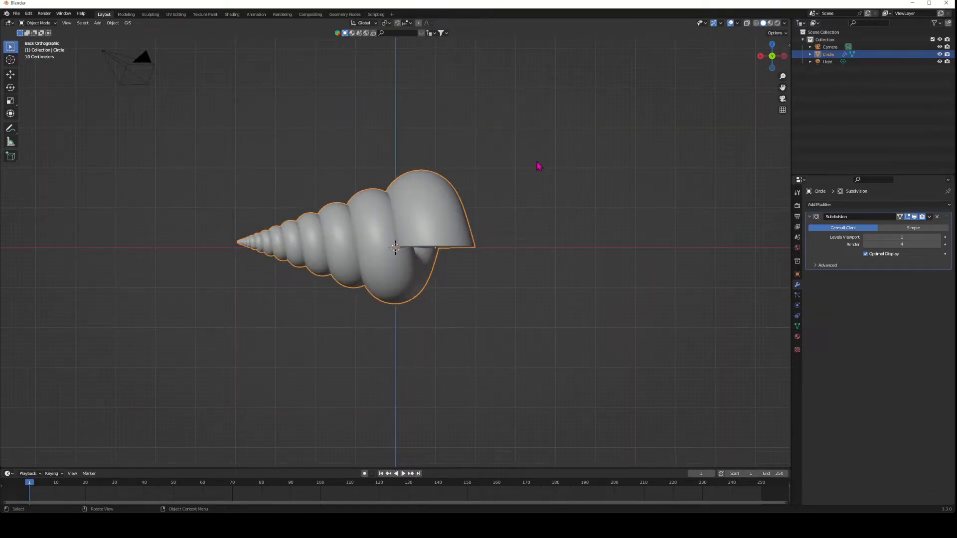
{"action": "key", "text": "r"}
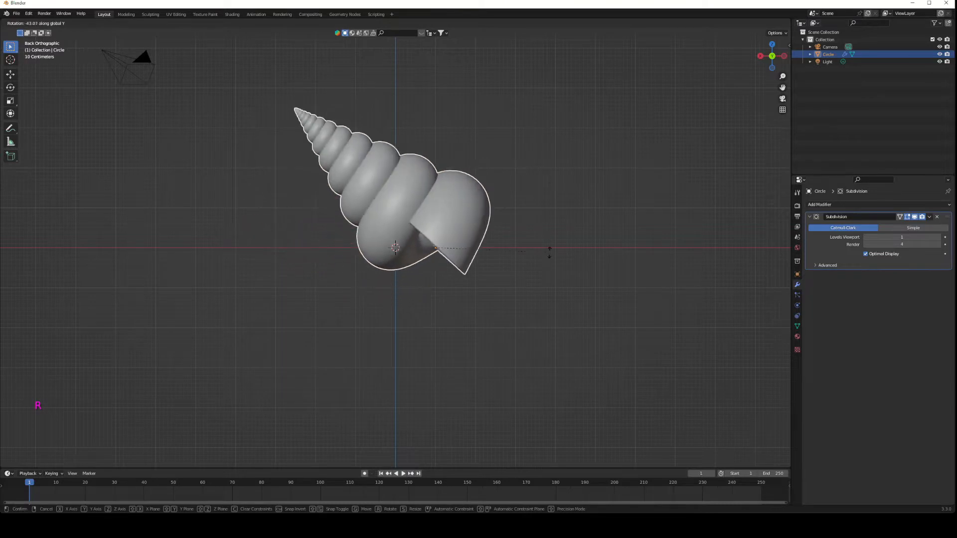
{"action": "left_click", "coordinate": [547, 288]}
{"action": "key", "text": "r"}
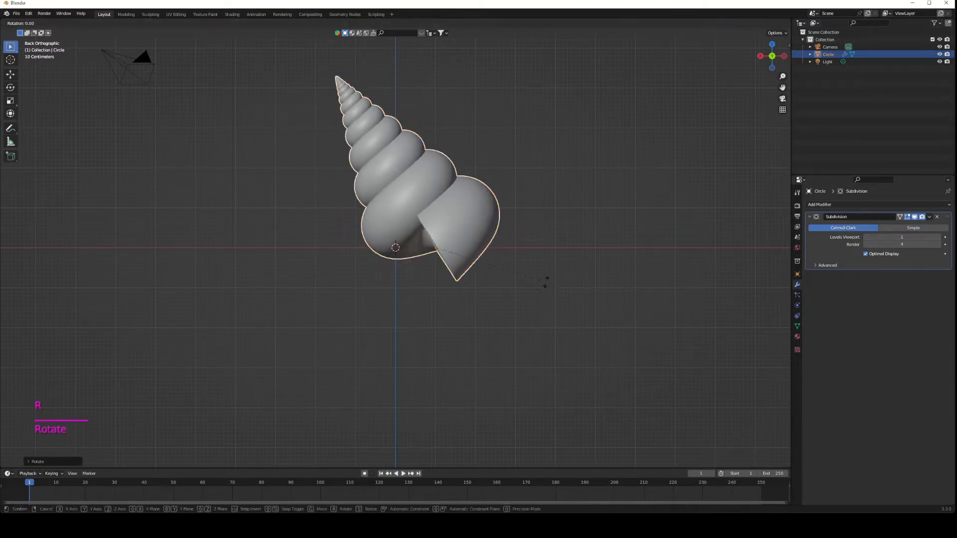
{"action": "key", "text": "x"}
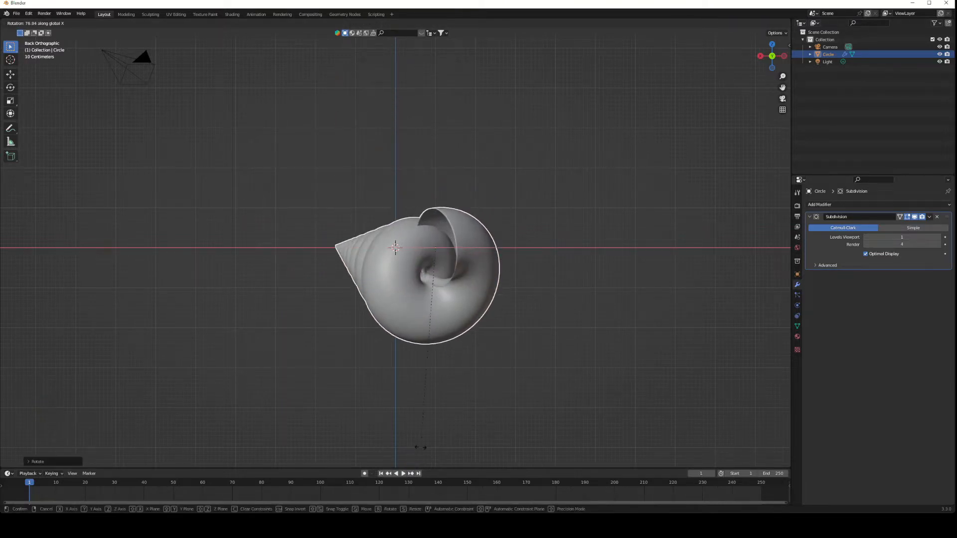
{"action": "left_click", "coordinate": [452, 274]}
{"action": "middle_click_drag", "start_coordinate": [504, 186], "coordinate": [557, 219]}
{"action": "scroll", "coordinate": [499, 255], "scroll_direction": "up", "scroll_amount": 2}
{"action": "scroll", "coordinate": [501, 249], "scroll_direction": "up", "scroll_amount": 2}
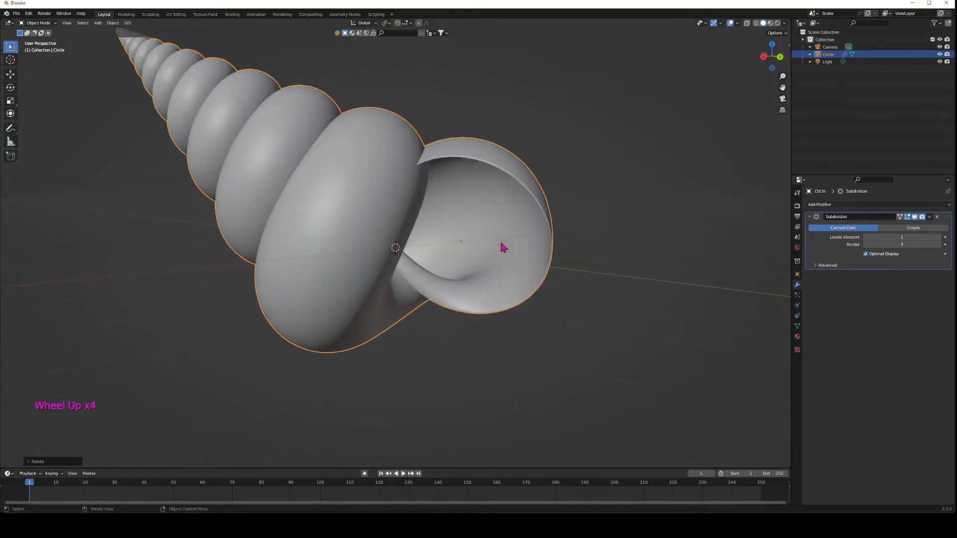
{"action": "scroll", "coordinate": [502, 247], "scroll_direction": "down", "scroll_amount": 1}
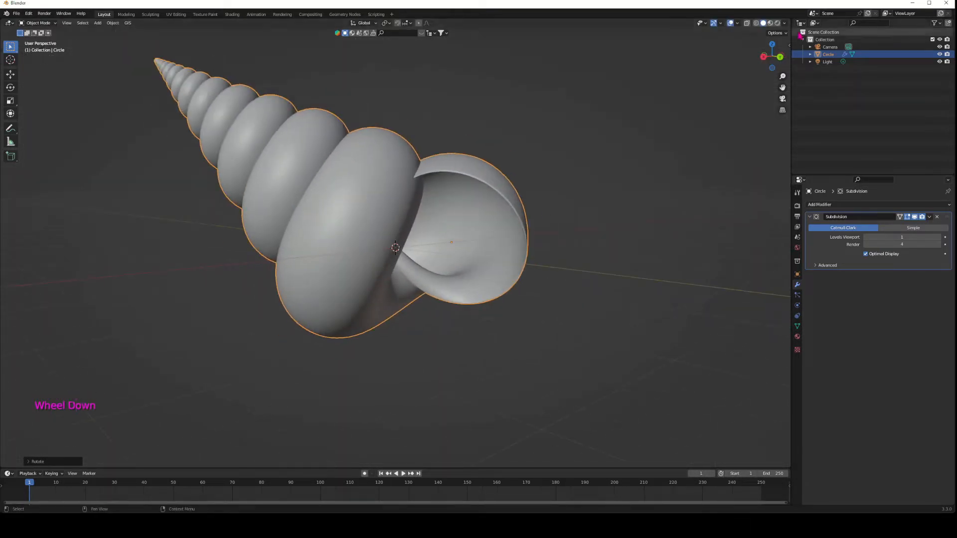
Split the 3D viewport into two areas and switch one to the Shader Editor with its sidebar hidden
{"action": "left_click_drag", "start_coordinate": [789, 21], "coordinate": [408, 76]}
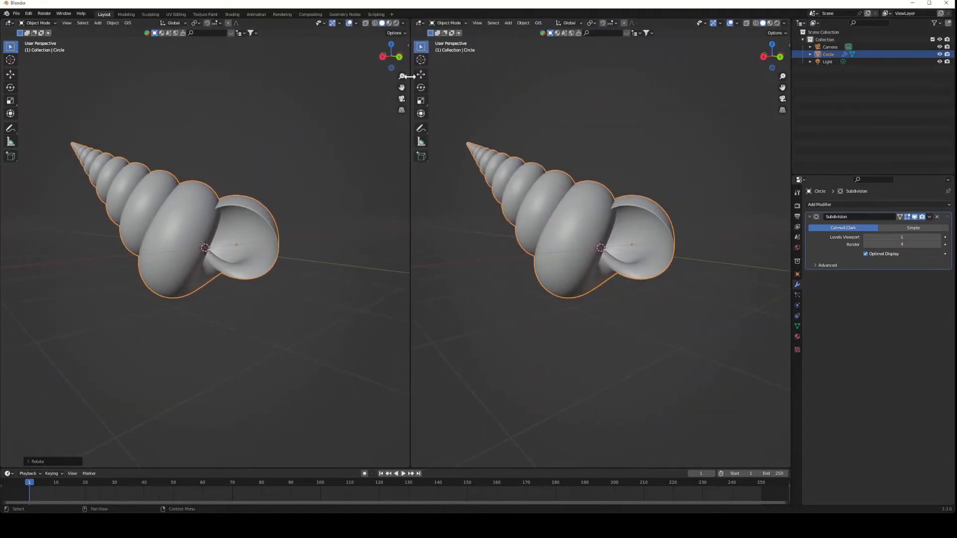
{"action": "left_click", "coordinate": [420, 23]}
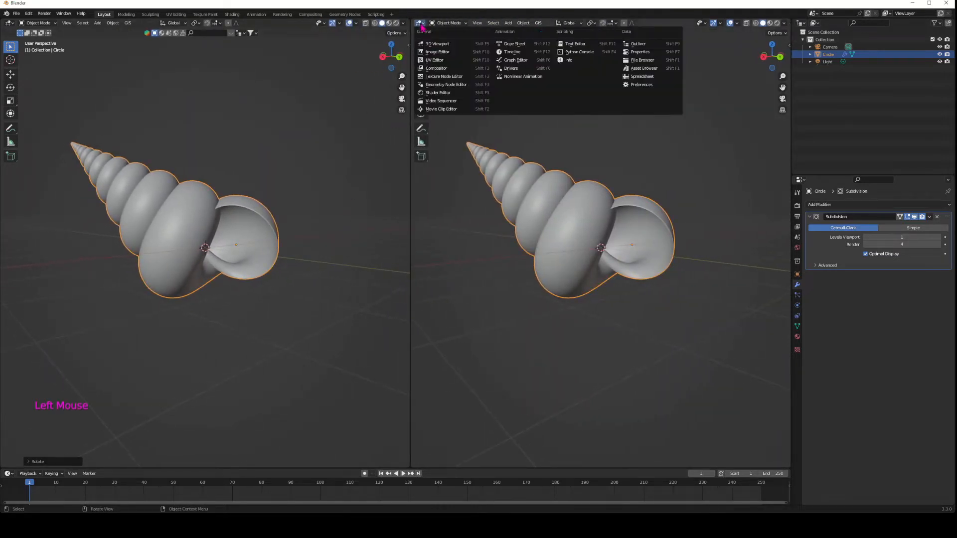
{"action": "left_click", "coordinate": [432, 94]}
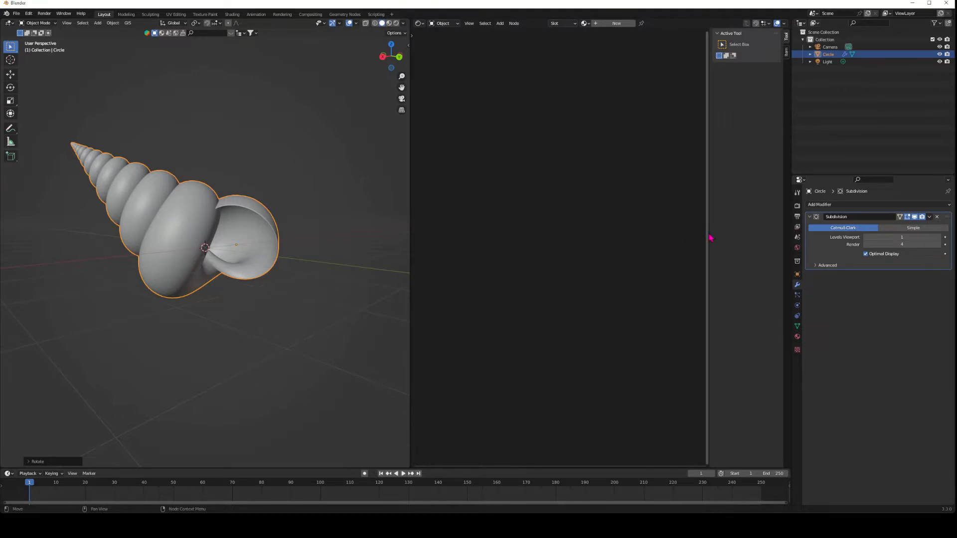
{"action": "left_click_drag", "start_coordinate": [710, 235], "coordinate": [802, 222]}
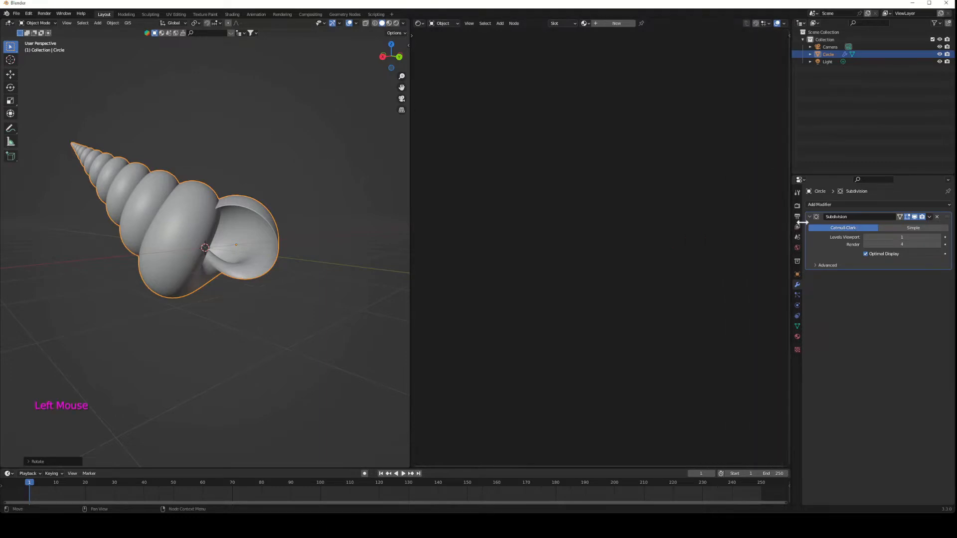
Rename the Circle object as shell
{"action": "double_click", "coordinate": [827, 54]}
{"action": "type", "text": "shell"}
{"action": "key", "text": "Return"}
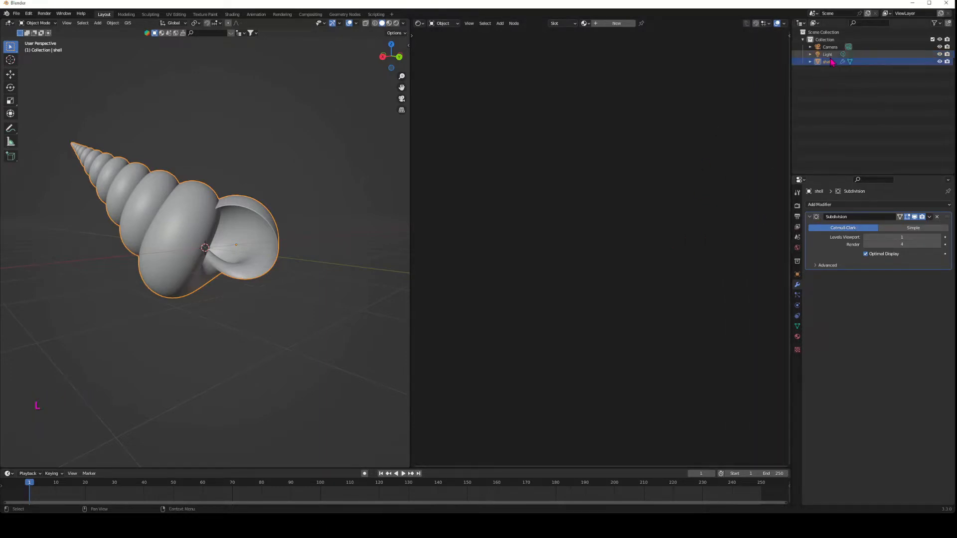
Set the render engine to Cycles with GPU Compute as the device
{"action": "left_click", "coordinate": [797, 205]}
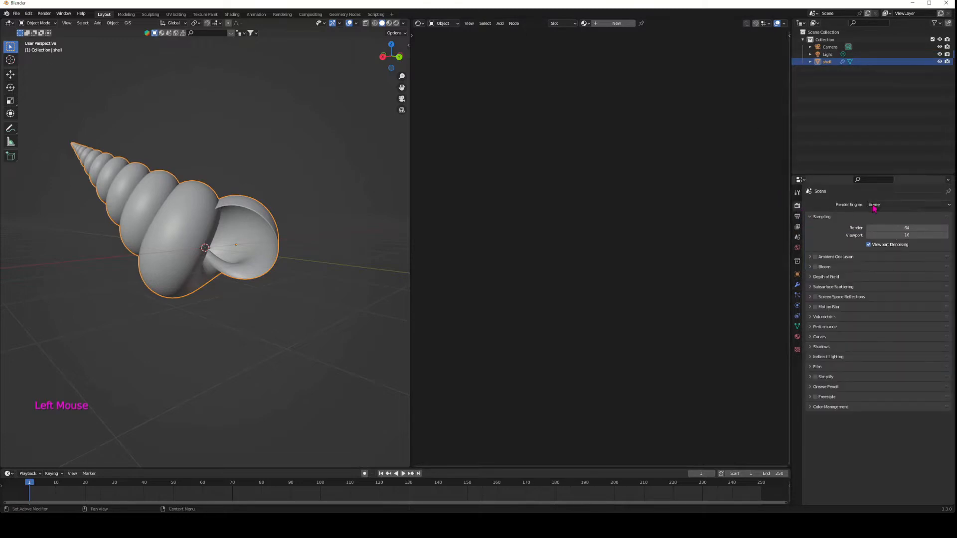
{"action": "left_click", "coordinate": [875, 204]}
{"action": "left_click", "coordinate": [889, 226]}
{"action": "left_click", "coordinate": [889, 223]}
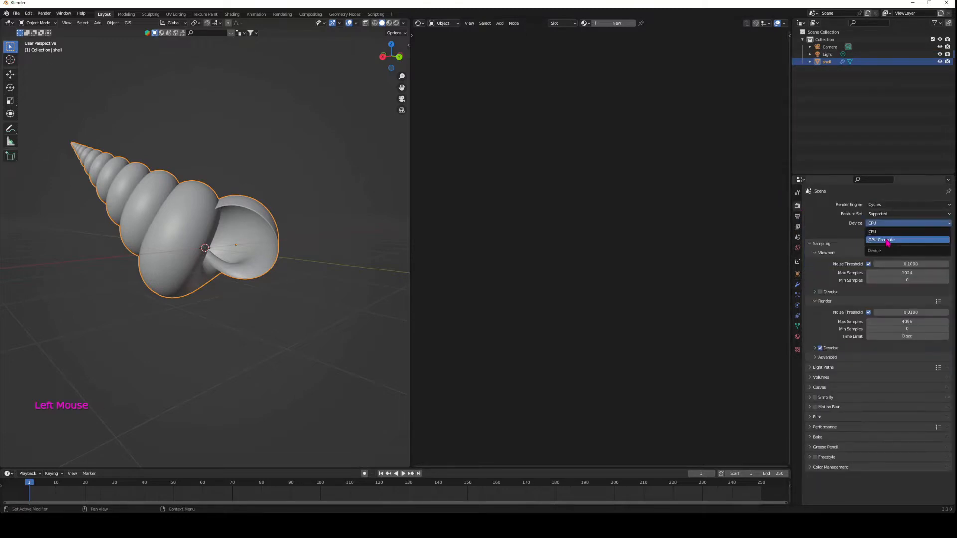
{"action": "left_click", "coordinate": [889, 241]}
Set the maximum samples to 32 for the viewport and 64 for the final render
{"action": "left_click", "coordinate": [906, 266]}
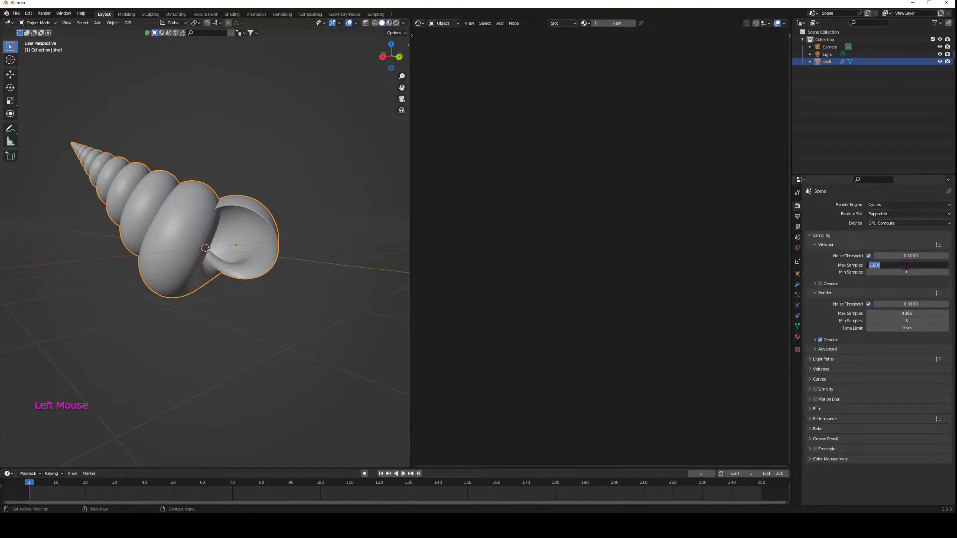
{"action": "type", "text": "32"}
{"action": "key", "text": "Return"}
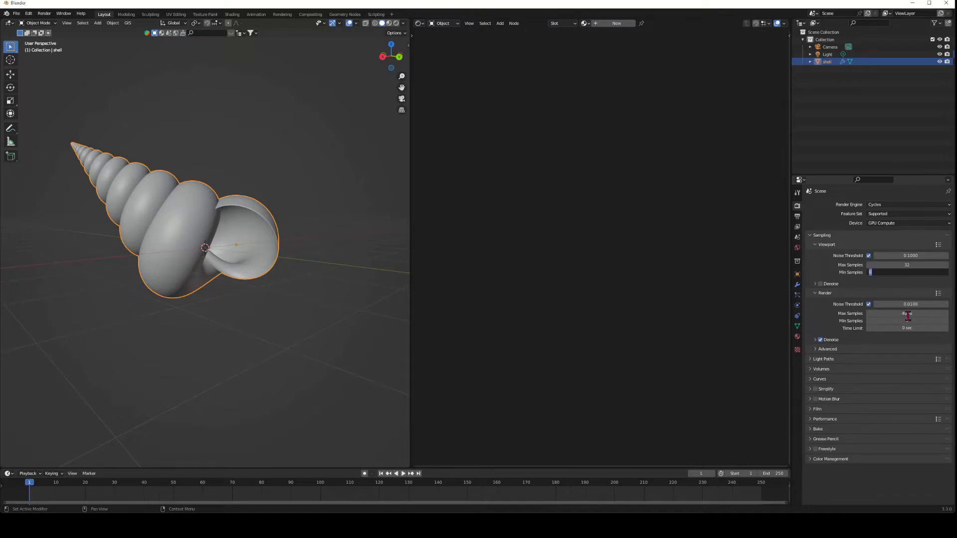
{"action": "left_click", "coordinate": [907, 314]}
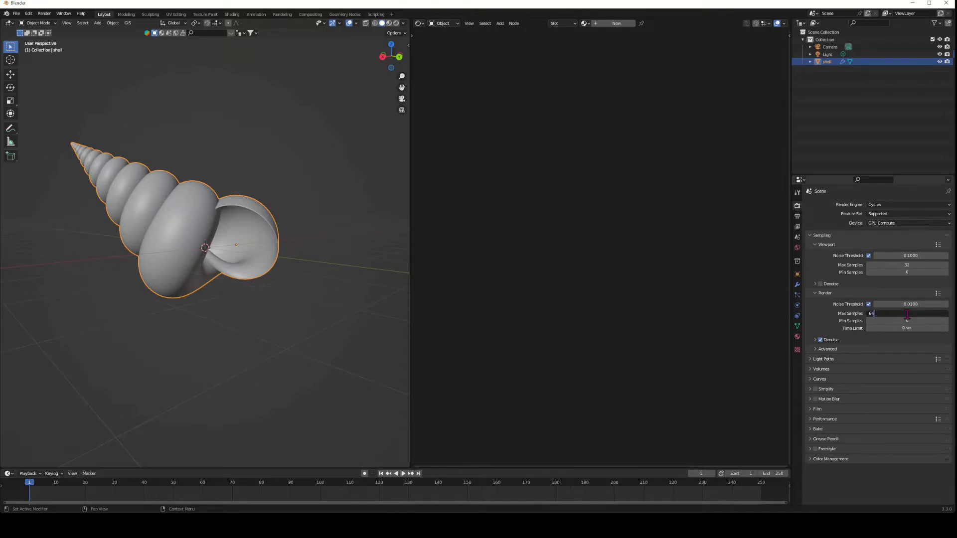
{"action": "key", "text": "Return"}
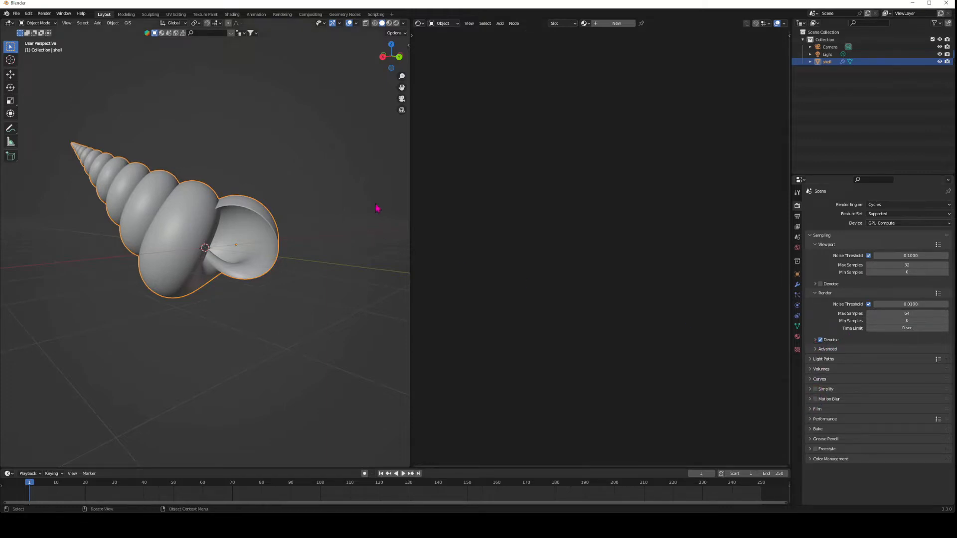
Create a new material named shell_pattern for the shell and show the 3D viewport in rendered shading
{"action": "left_click", "coordinate": [599, 23]}
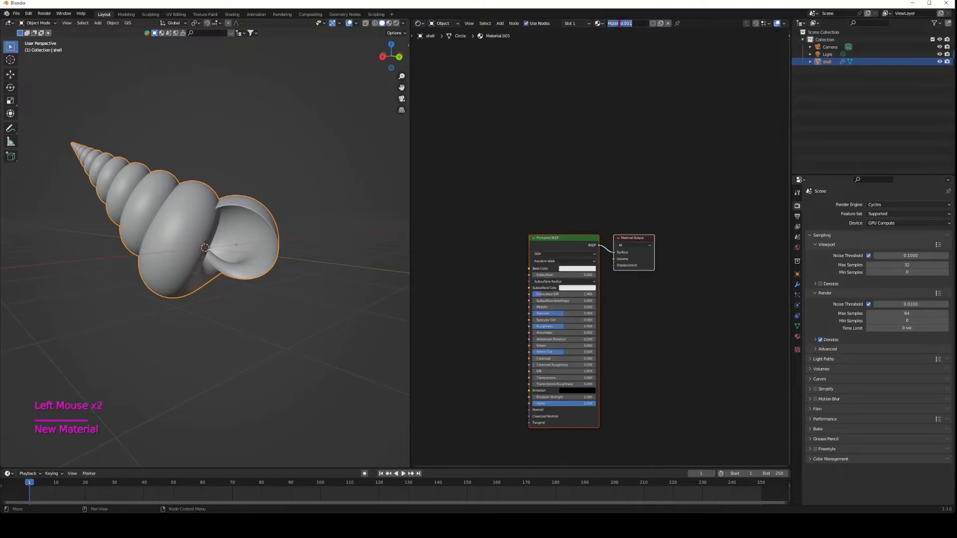
{"action": "type", "text": "shell_pattern"}
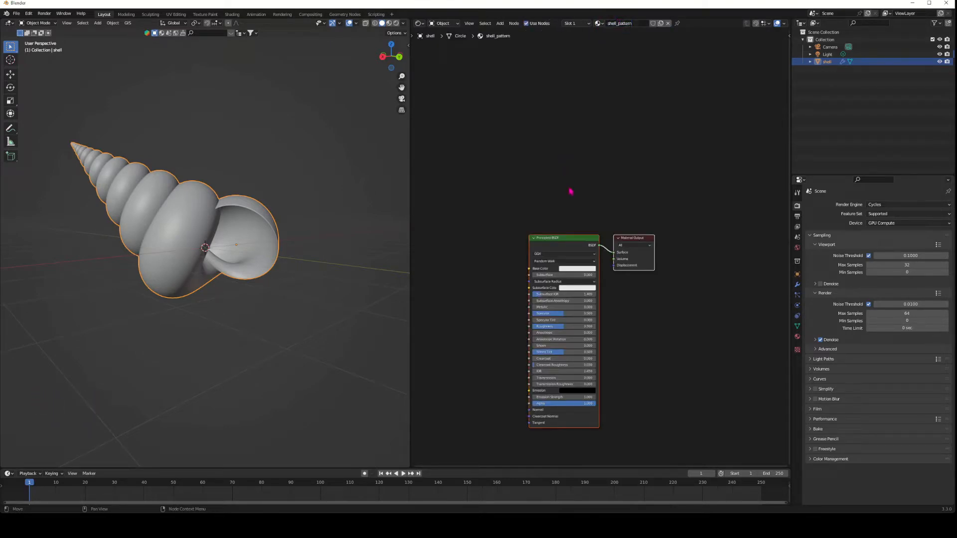
{"action": "middle_click_drag", "start_coordinate": [571, 191], "coordinate": [630, 105]}
{"action": "left_click", "coordinate": [671, 158]}
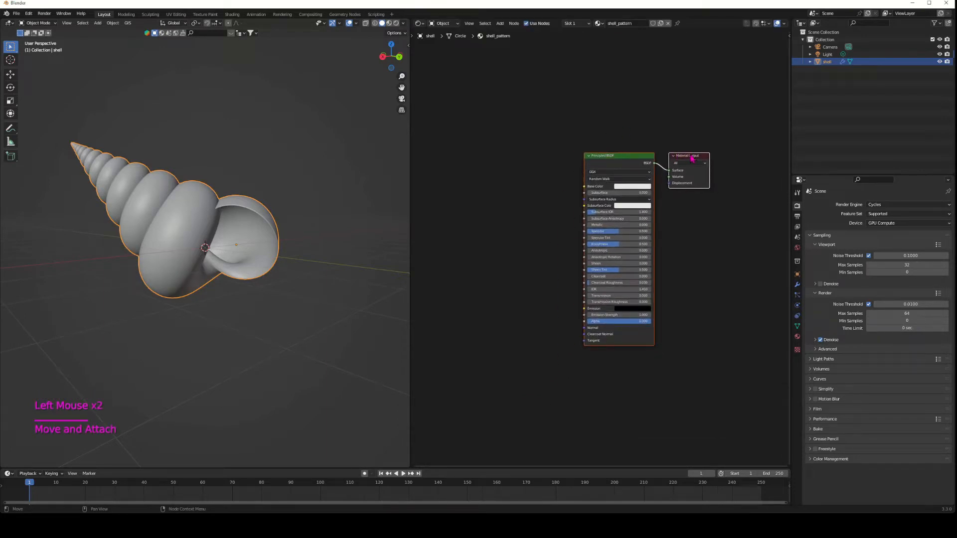
{"action": "left_click_drag", "start_coordinate": [692, 159], "coordinate": [720, 158]}
{"action": "left_click", "coordinate": [395, 24]}
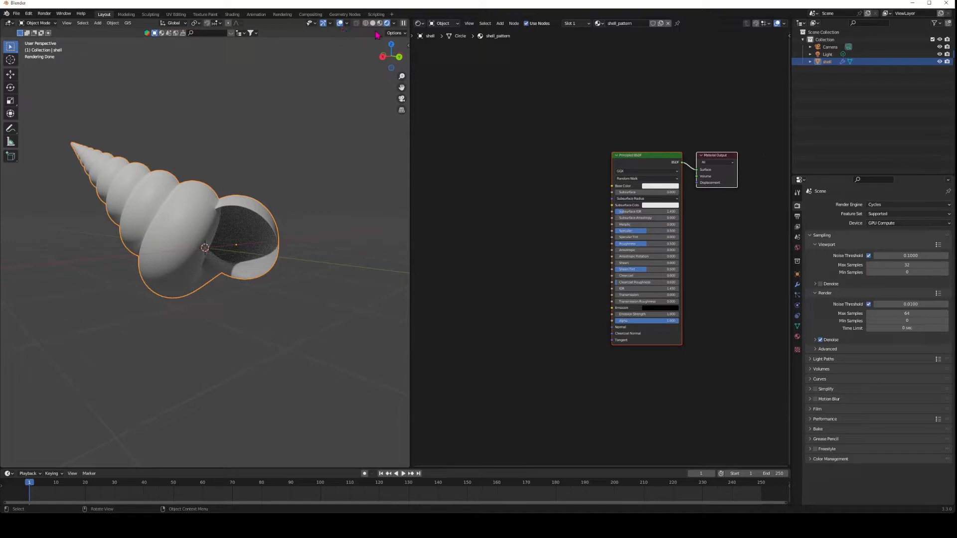
Darken the World background color to black and return to the shell's object material nodes
{"action": "left_click", "coordinate": [451, 23]}
{"action": "left_click", "coordinate": [449, 41]}
{"action": "left_click", "coordinate": [614, 172]}
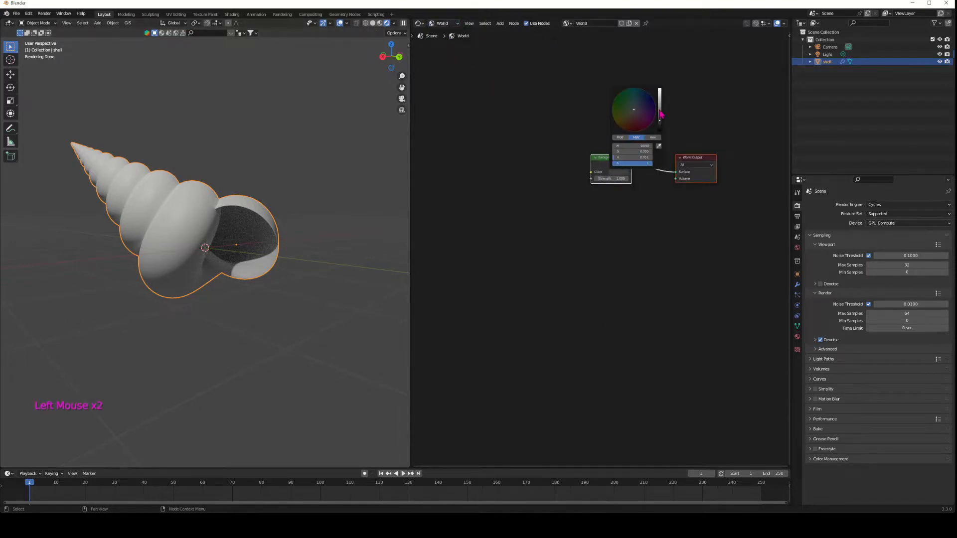
{"action": "left_click_drag", "start_coordinate": [661, 115], "coordinate": [659, 122]}
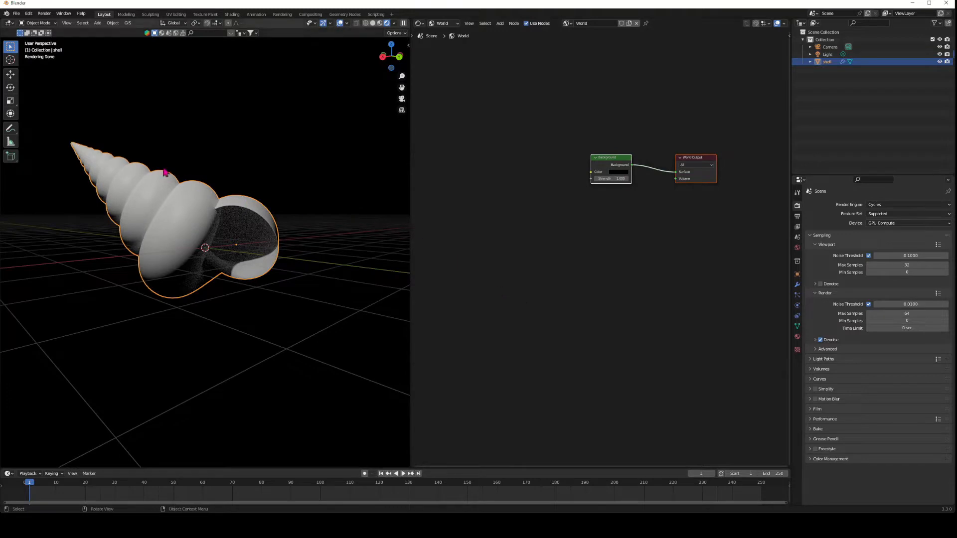
{"action": "scroll", "coordinate": [130, 182], "scroll_direction": "up", "scroll_amount": 3}
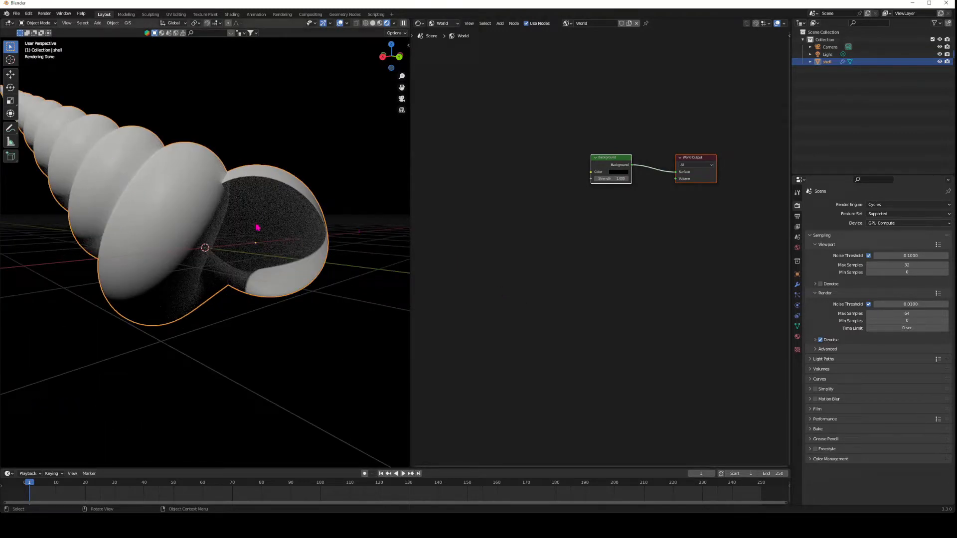
{"action": "left_click", "coordinate": [589, 145]}
{"action": "left_click", "coordinate": [443, 23]}
{"action": "left_click", "coordinate": [443, 31]}
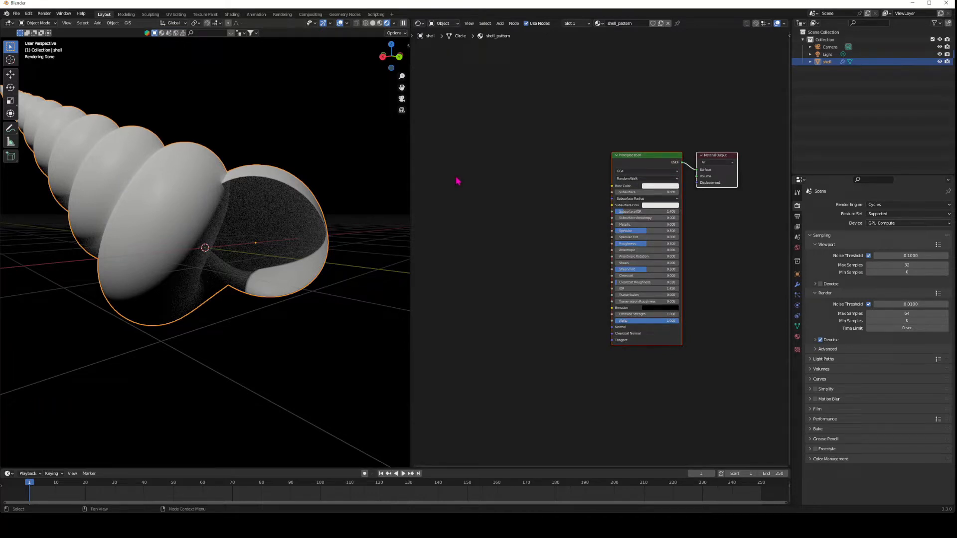
Add a ColorRamp node and link its Color output to the Principled BSDF's Base Color
{"action": "middle_click_drag", "start_coordinate": [296, 228], "coordinate": [275, 250]}
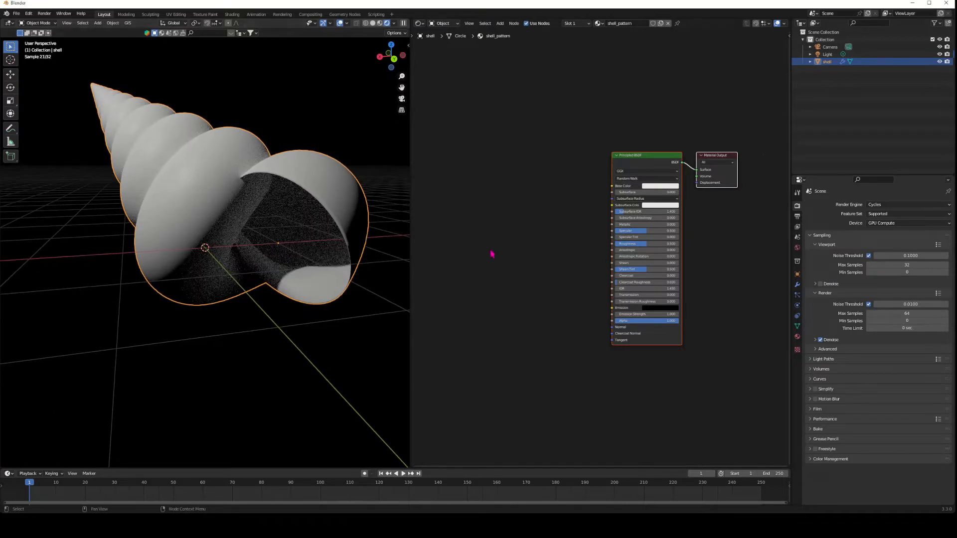
{"action": "left_click", "coordinate": [521, 253]}
{"action": "left_click", "coordinate": [620, 163]}
{"action": "left_click", "coordinate": [562, 193]}
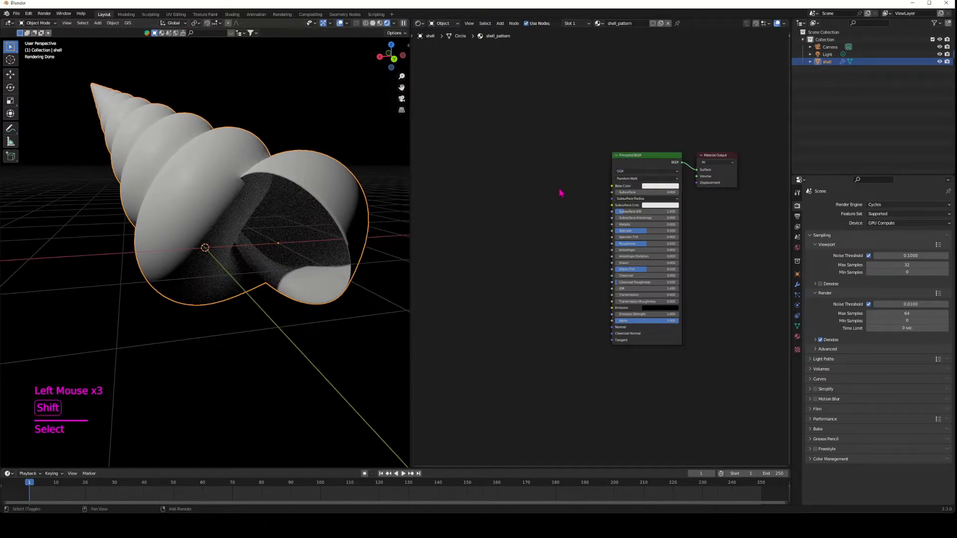
{"action": "key", "text": "shift+a"}
{"action": "left_click", "coordinate": [561, 188]}
{"action": "type", "text": "color ramp"}
{"action": "key", "text": "Return"}
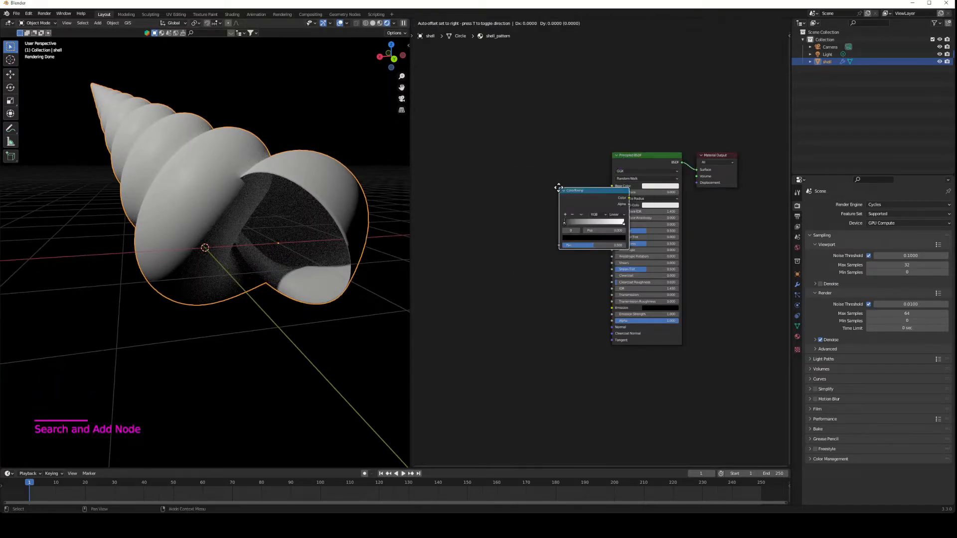
{"action": "left_click", "coordinate": [558, 182]}
{"action": "left_click_drag", "start_coordinate": [577, 181], "coordinate": [611, 185]}
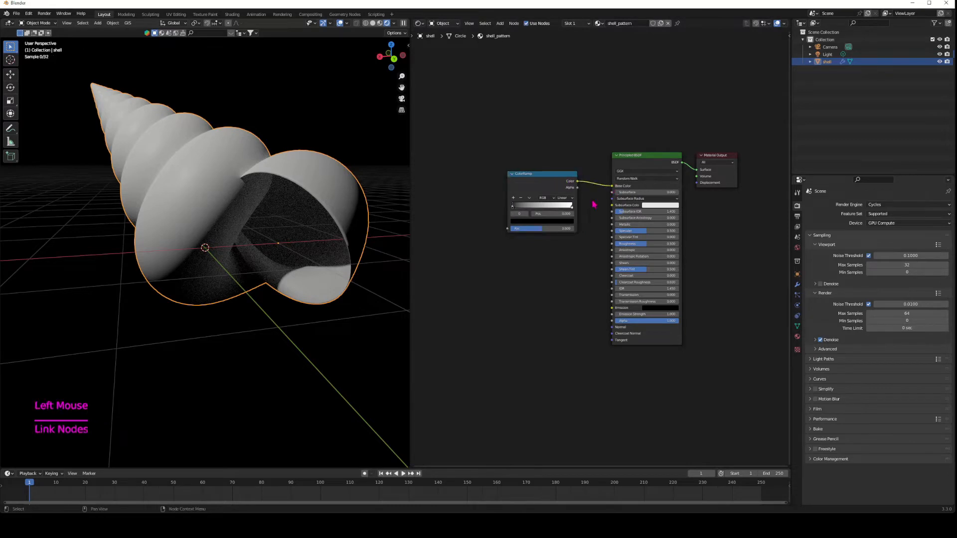
Add a texture setup with Mapping and Texture Coordinate nodes before the ColorRamp, and switch its Image Texture to a Voronoi Texture
{"action": "left_click", "coordinate": [537, 180]}
{"action": "key", "text": "ctrl+t"}
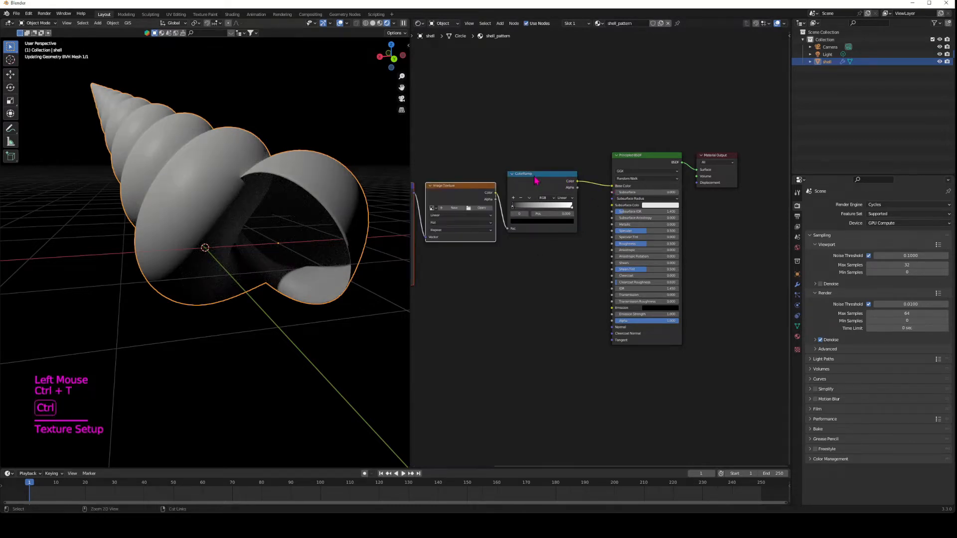
{"action": "middle_click_drag", "start_coordinate": [493, 301], "coordinate": [683, 301]}
{"action": "scroll", "coordinate": [585, 286], "scroll_direction": "up", "scroll_amount": 6}
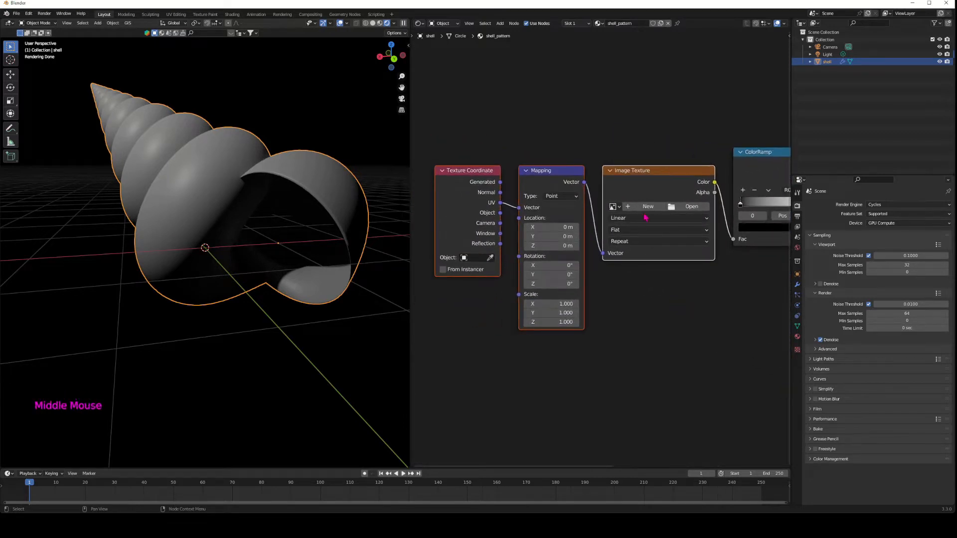
{"action": "double_click", "coordinate": [612, 172]}
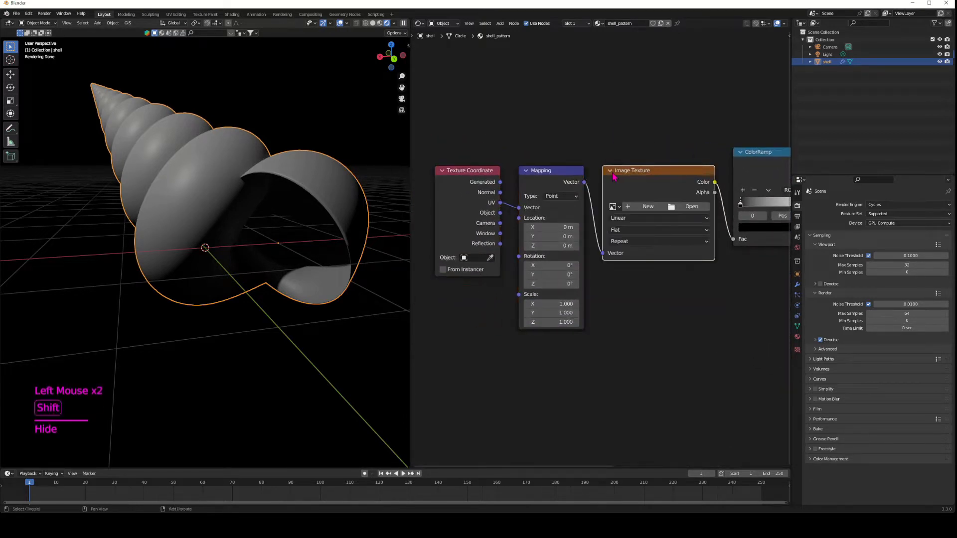
{"action": "key", "text": "shift+s"}
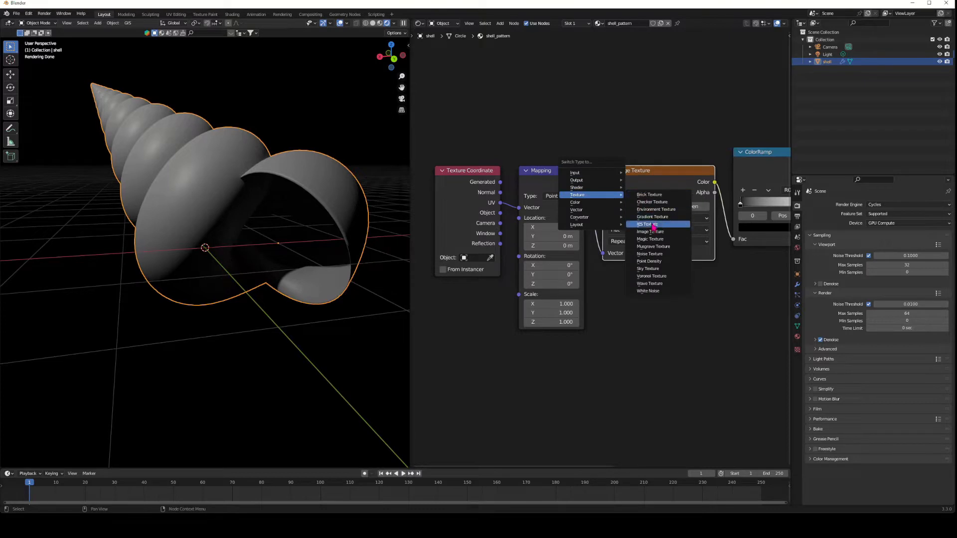
{"action": "left_click", "coordinate": [651, 276]}
{"action": "left_click_drag", "start_coordinate": [643, 176], "coordinate": [660, 178]}
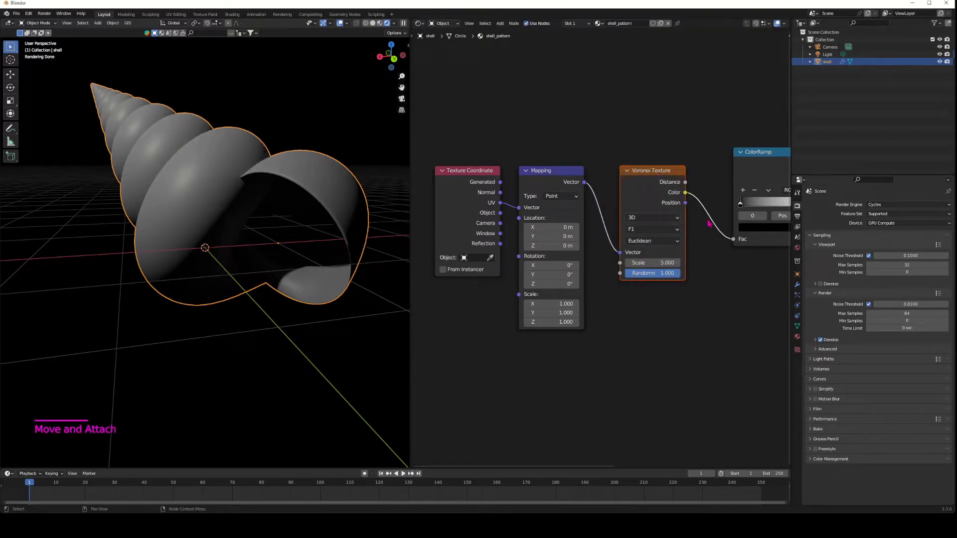
Shift the ColorRamp's black stop inward and set the Voronoi Texture's scale to 9.4
{"action": "left_click_drag", "start_coordinate": [741, 204], "coordinate": [770, 207]}
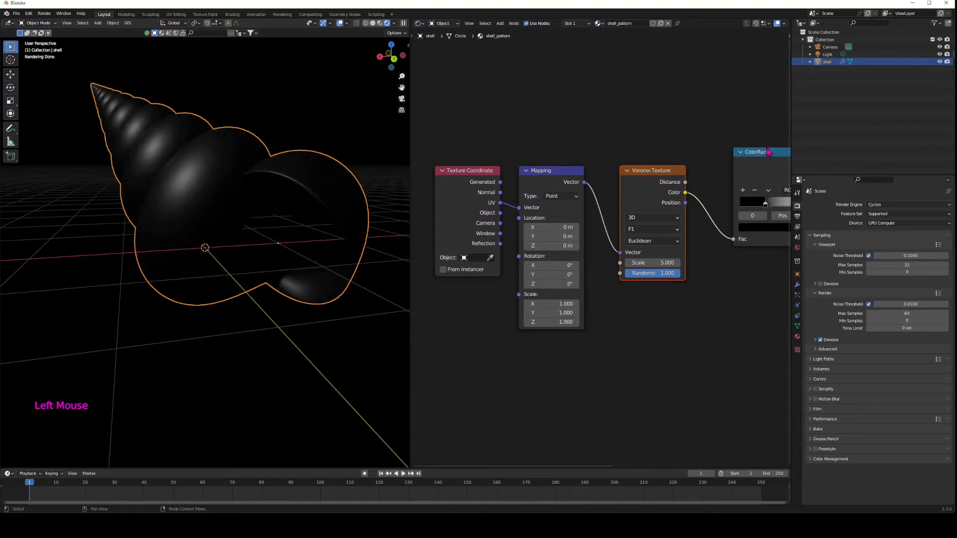
{"action": "left_click_drag", "start_coordinate": [768, 152], "coordinate": [725, 171]}
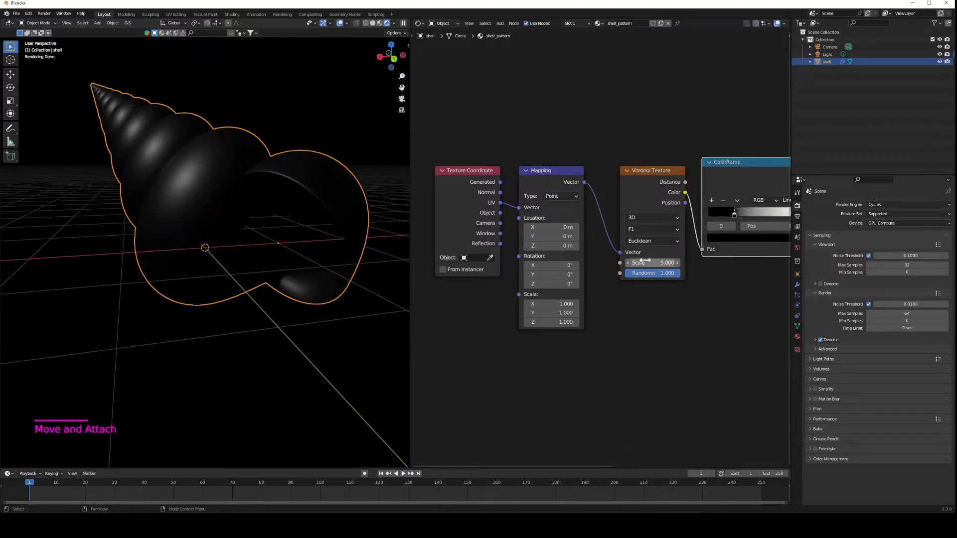
{"action": "left_click_drag", "start_coordinate": [648, 262], "coordinate": [672, 263]}
{"action": "left_click_drag", "start_coordinate": [739, 262], "coordinate": [670, 262]}
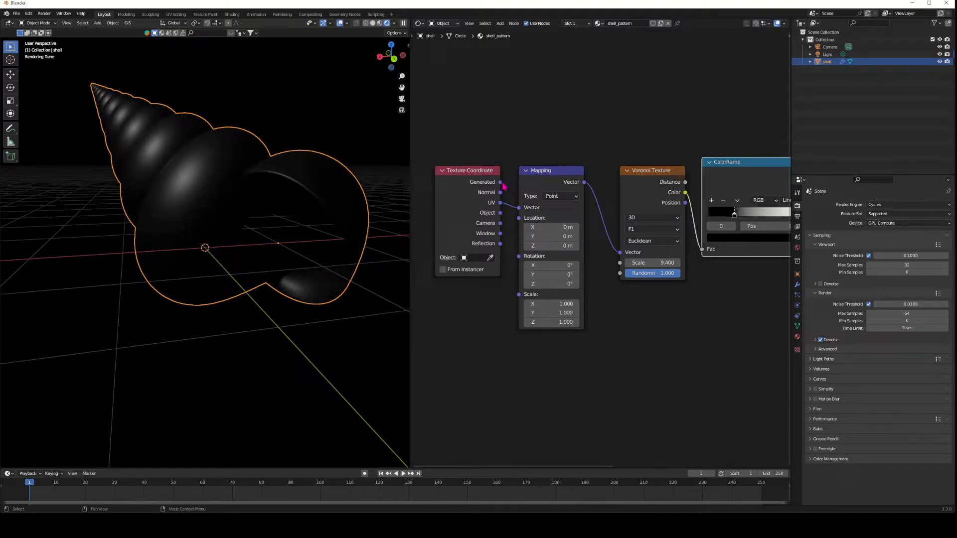
Feed the Mapping node's Vector input from Generated coordinates and fine-tune the ColorRamp's black stop to about 0.268
{"action": "left_click_drag", "start_coordinate": [502, 183], "coordinate": [518, 208]}
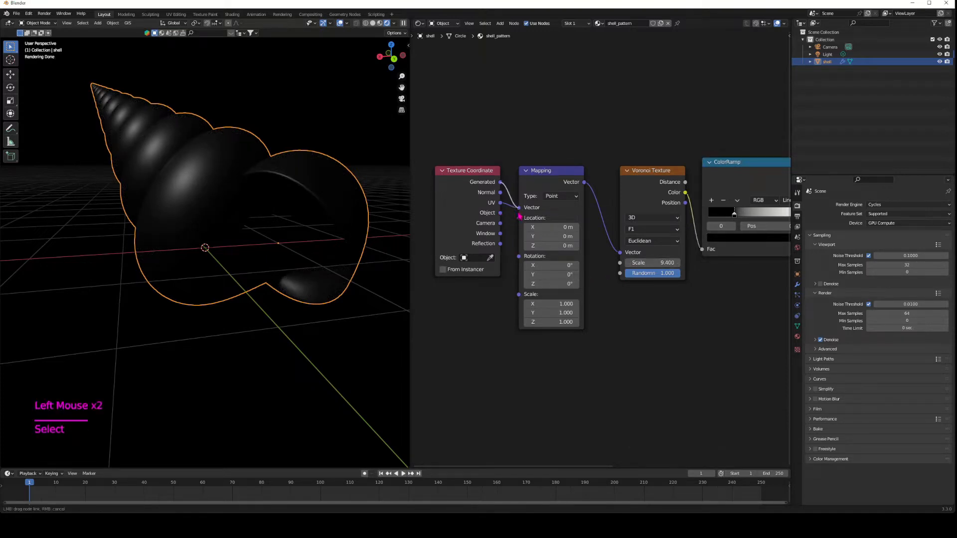
{"action": "left_click_drag", "start_coordinate": [739, 220], "coordinate": [737, 214]}
{"action": "middle_click_drag", "start_coordinate": [286, 284], "coordinate": [216, 141]}
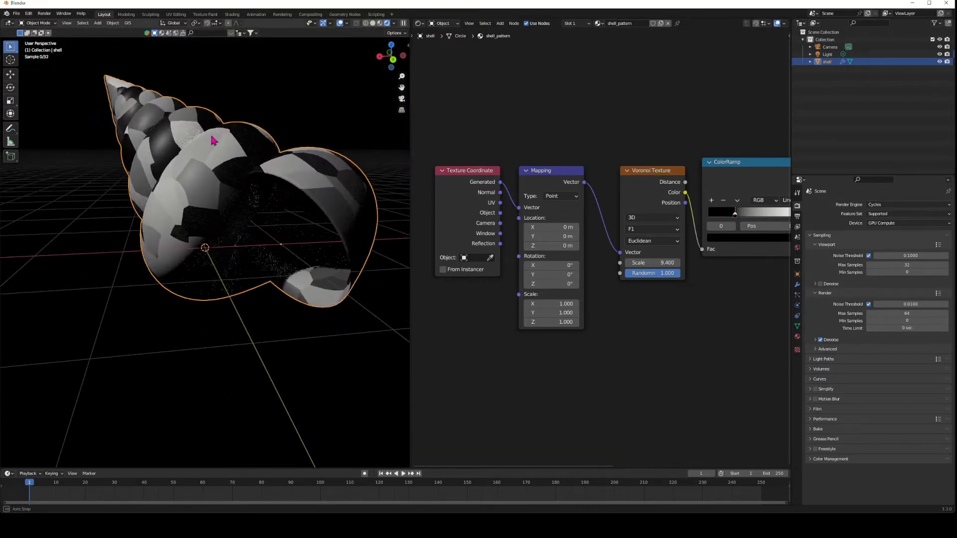
Widen the Shader Editor by shrinking the Outliner and Properties areas, so the whole ColorRamp node fits
{"action": "left_click", "coordinate": [793, 336]}
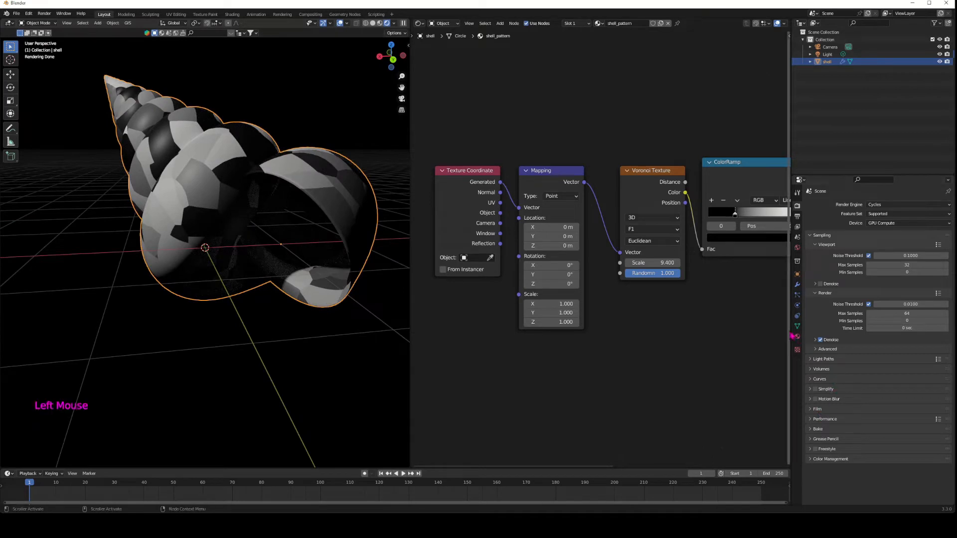
{"action": "left_click", "coordinate": [796, 337]}
{"action": "left_click_drag", "start_coordinate": [791, 331], "coordinate": [942, 329]}
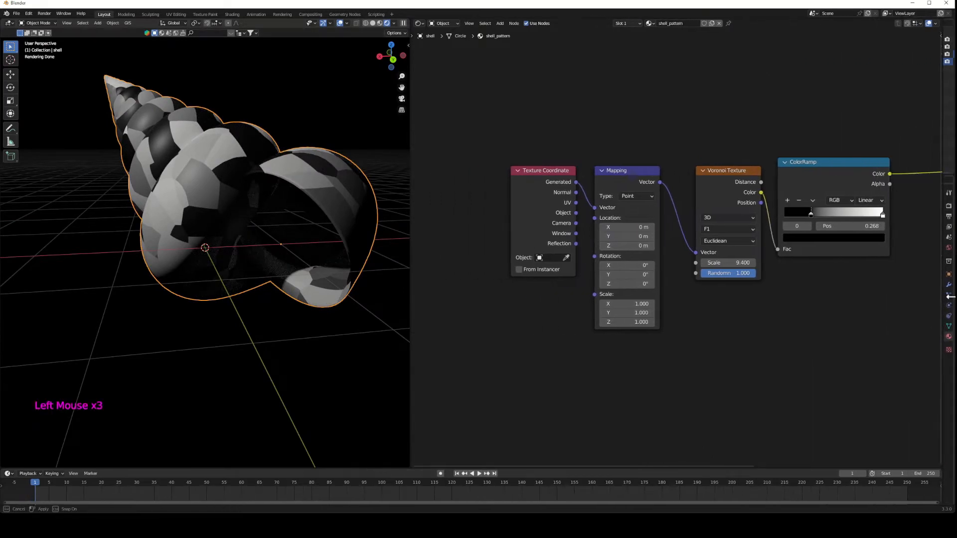
{"action": "middle_click_drag", "start_coordinate": [756, 310], "coordinate": [704, 332]}
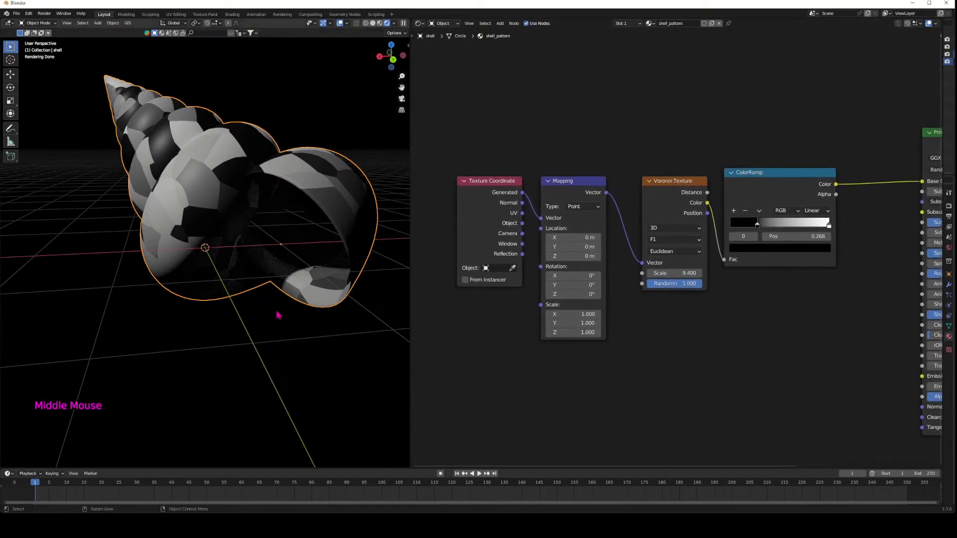
Set the Voronoi scale to 51.2 and the ColorRamp to B-Spline interpolation, with the black stop at 0.373 and white stop at 0.950
{"action": "left_click_drag", "start_coordinate": [673, 273], "coordinate": [718, 273]}
{"action": "left_click", "coordinate": [829, 226]}
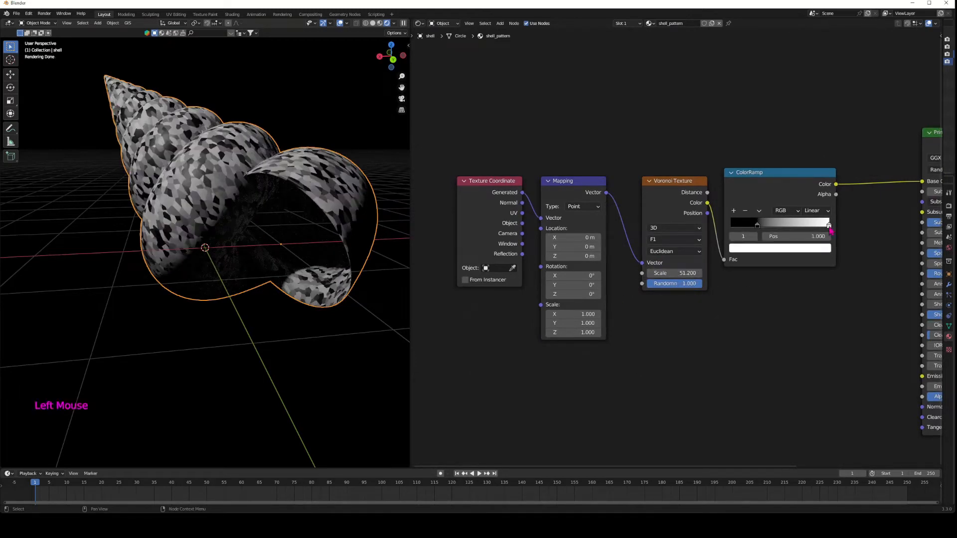
{"action": "left_click_drag", "start_coordinate": [829, 226], "coordinate": [793, 225]}
{"action": "left_click", "coordinate": [814, 210]}
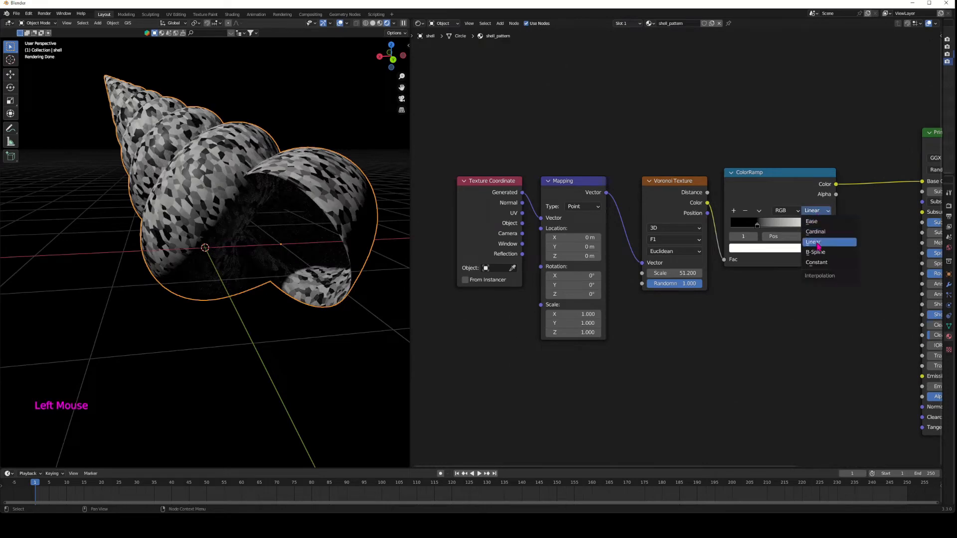
{"action": "left_click", "coordinate": [815, 252]}
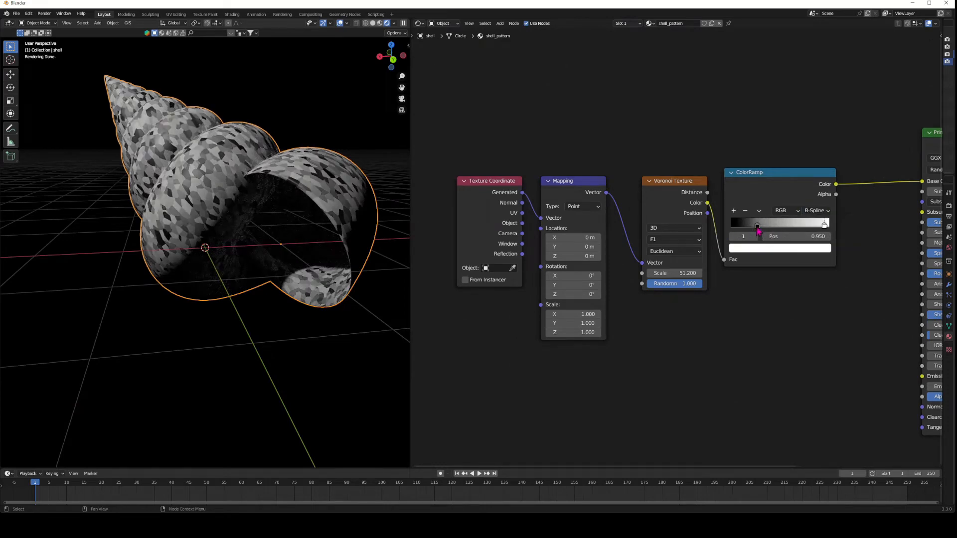
{"action": "mouse_move", "coordinate": [757, 225]}
{"action": "left_mouse_down"}
{"action": "mouse_move", "coordinate": [745, 227]}
{"action": "mouse_move", "coordinate": [768, 227]}
{"action": "left_mouse_up"}
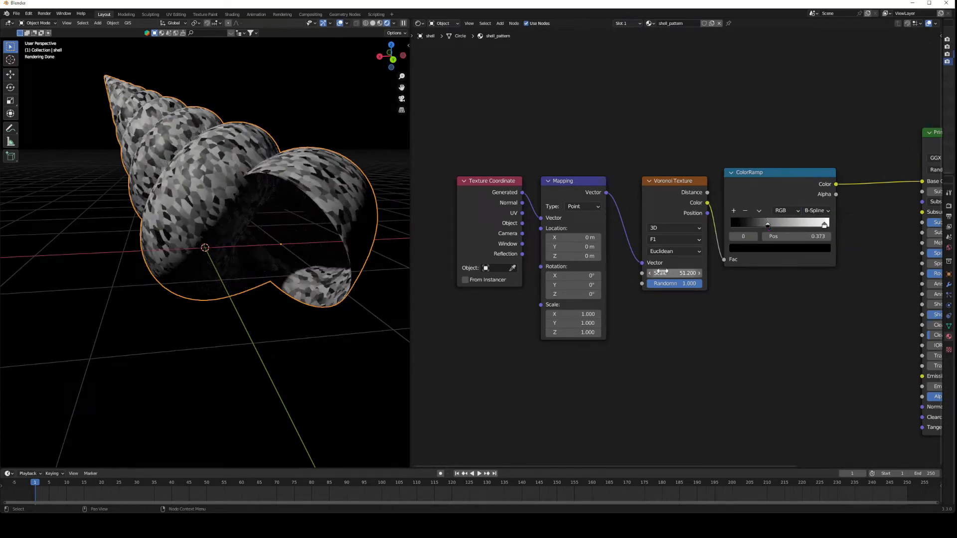
Try the Voronoi pattern with randomness 0 and scale -3.8, feeding the Mapping node from Object coordinates
{"action": "mouse_move", "coordinate": [662, 272]}
{"action": "left_mouse_down"}
{"action": "mouse_move", "coordinate": [641, 273]}
{"action": "mouse_move", "coordinate": [647, 283]}
{"action": "left_mouse_up"}
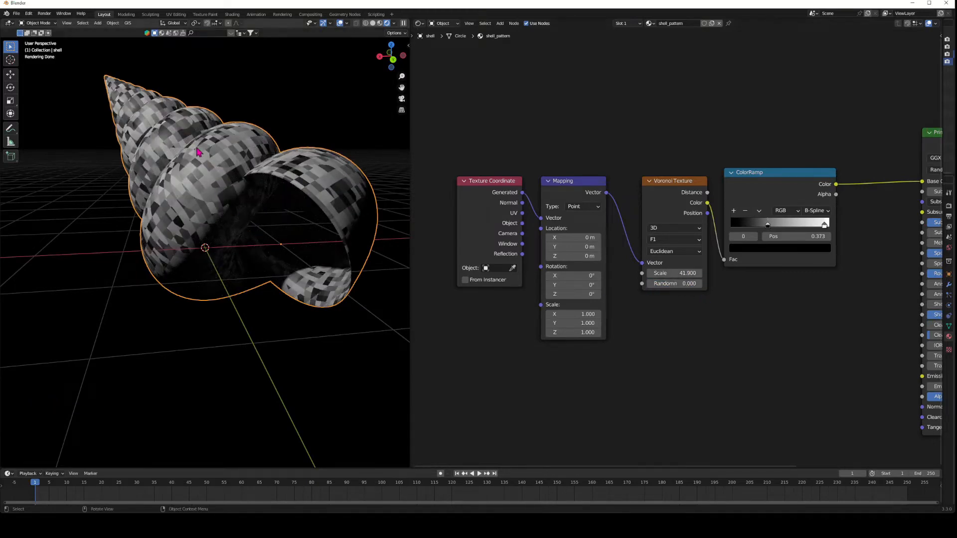
{"action": "mouse_move", "coordinate": [192, 150]}
{"action": "middle_mouse_down"}
{"action": "mouse_move", "coordinate": [193, 181]}
{"action": "mouse_move", "coordinate": [201, 155]}
{"action": "middle_mouse_up"}
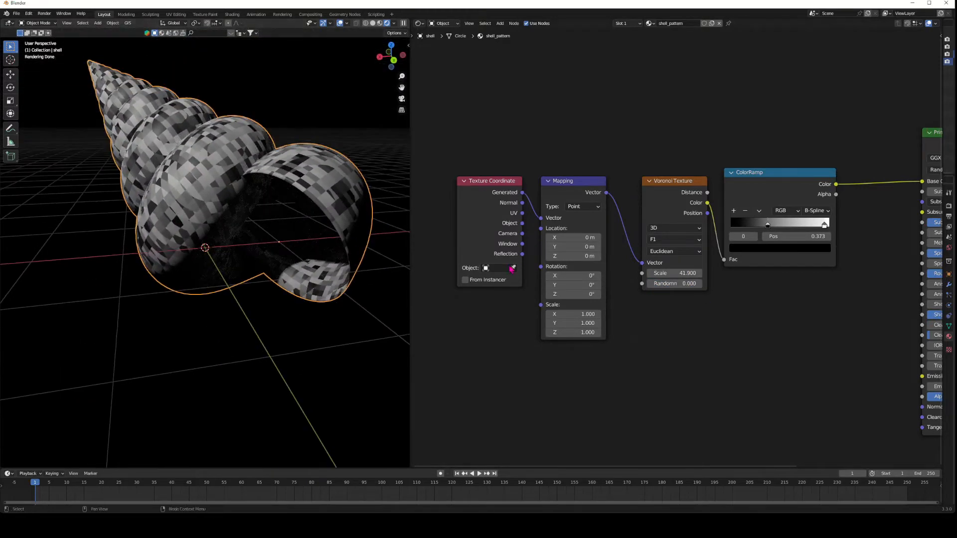
{"action": "left_click_drag", "start_coordinate": [522, 224], "coordinate": [546, 224]}
{"action": "scroll", "coordinate": [220, 160], "scroll_direction": "up", "scroll_amount": 3}
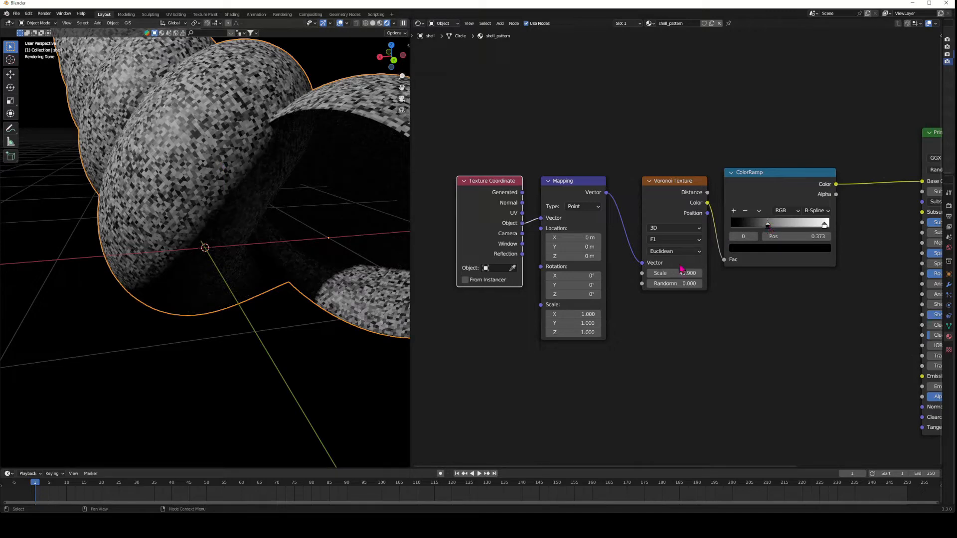
{"action": "left_click_drag", "start_coordinate": [681, 269], "coordinate": [401, 248]}
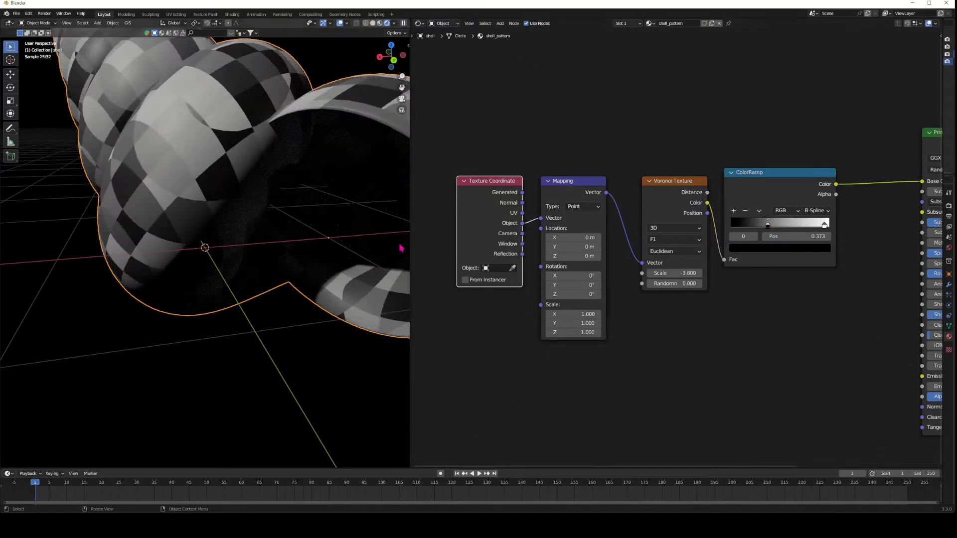
{"action": "scroll", "coordinate": [364, 252], "scroll_direction": "down", "scroll_amount": 2}
{"action": "middle_click_drag", "start_coordinate": [326, 234], "coordinate": [292, 209]}
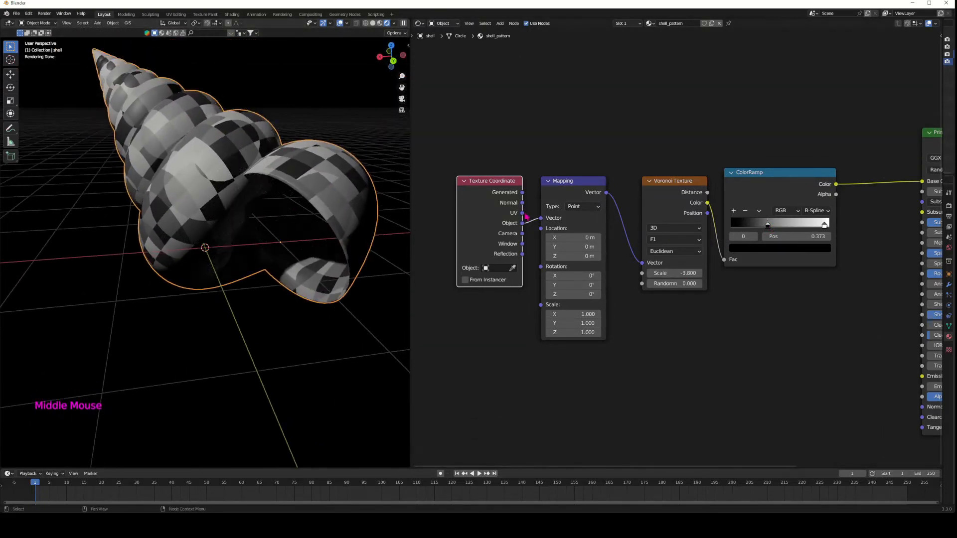
Feed the Mapping node from Normal coordinates and set the Voronoi Texture to Smooth F1 with randomness 1 and scale -4.5
{"action": "left_click_drag", "start_coordinate": [522, 202], "coordinate": [541, 222]}
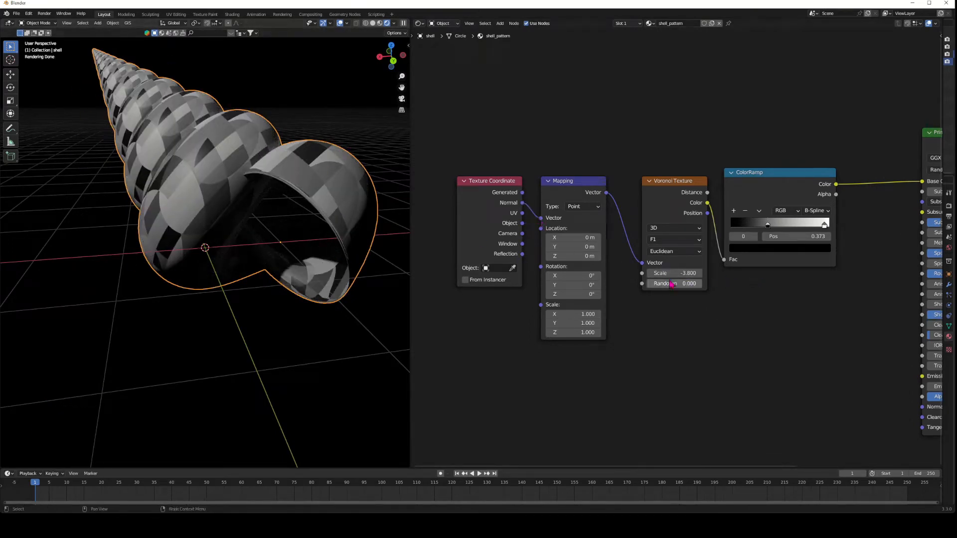
{"action": "left_click_drag", "start_coordinate": [701, 283], "coordinate": [673, 273]}
{"action": "left_click", "coordinate": [668, 243]}
{"action": "left_click", "coordinate": [668, 262]}
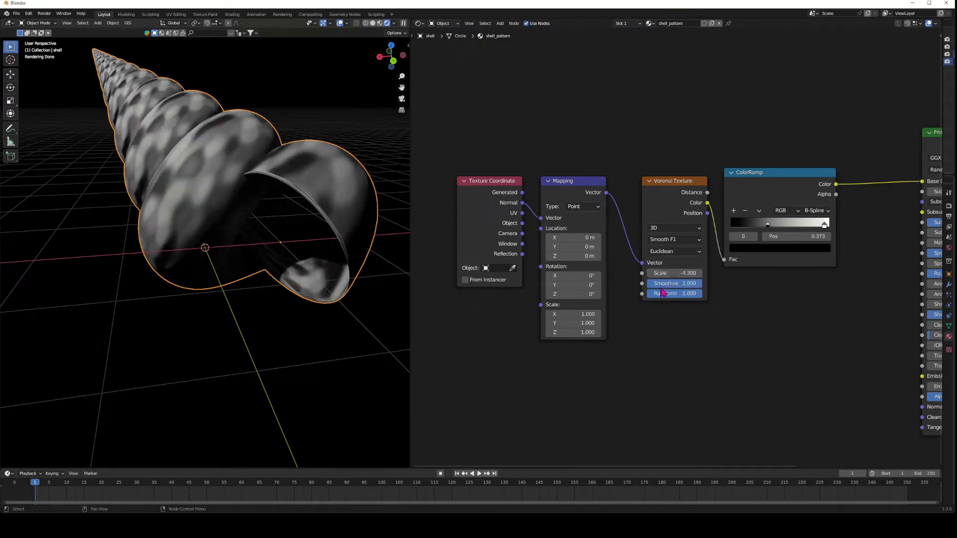
{"action": "mouse_move", "coordinate": [668, 273]}
{"action": "left_mouse_down"}
{"action": "mouse_move", "coordinate": [698, 273]}
{"action": "mouse_move", "coordinate": [648, 273]}
{"action": "mouse_move", "coordinate": [667, 273]}
{"action": "left_mouse_up"}
Move the ColorRamp's black stop to 0.159 and add a light grey middle stop, shifted toward the black one
{"action": "left_click_drag", "start_coordinate": [768, 224], "coordinate": [747, 228]}
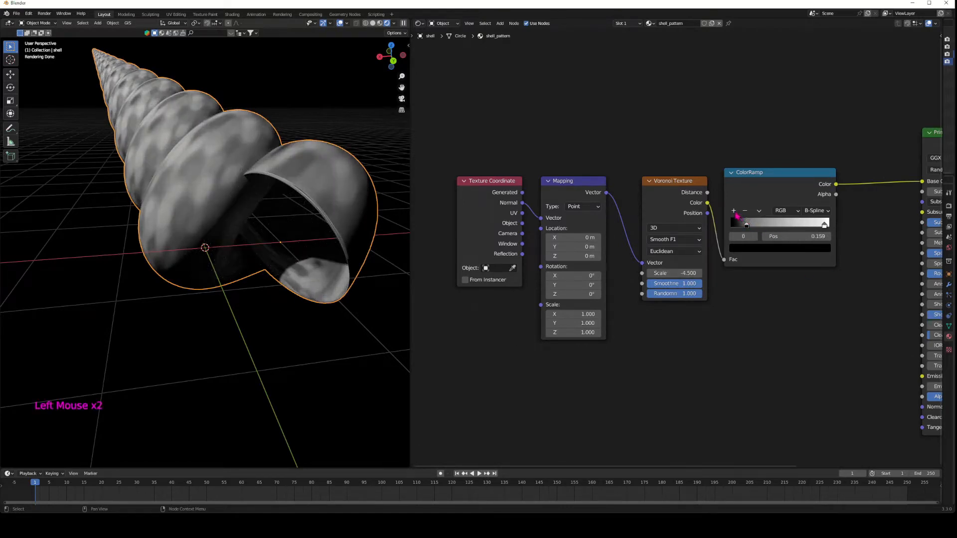
{"action": "left_click", "coordinate": [734, 211]}
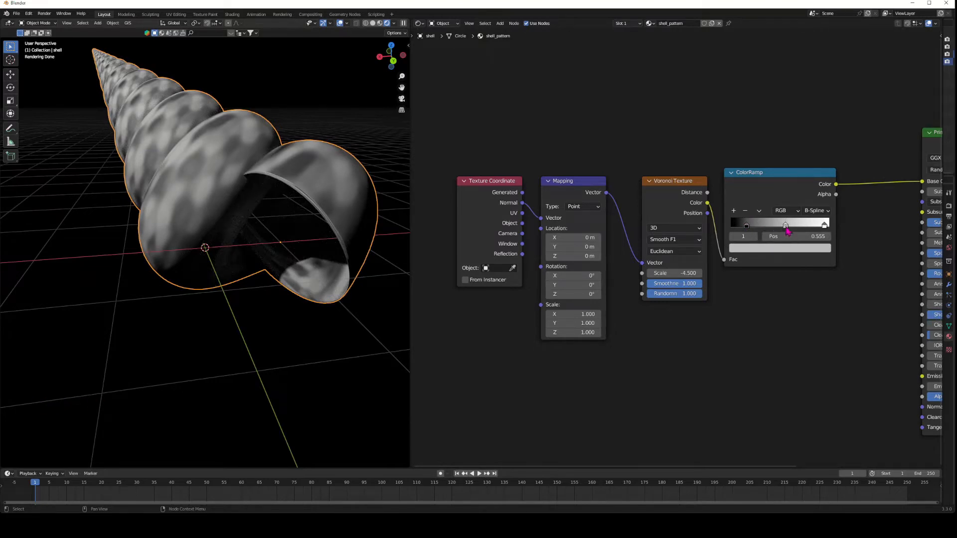
{"action": "left_click_drag", "start_coordinate": [788, 230], "coordinate": [771, 229]}
{"action": "left_click", "coordinate": [748, 230]}
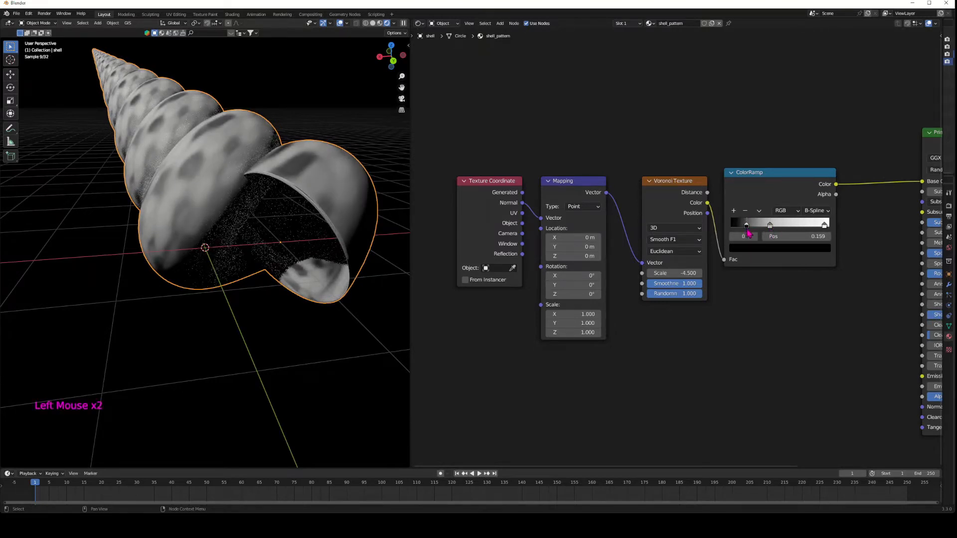
Switch the ColorRamp to Ease interpolation, with the black stop at 0.373 and the grey and white stops shifted toward the white end
{"action": "left_click", "coordinate": [817, 210]}
{"action": "left_click", "coordinate": [812, 217]}
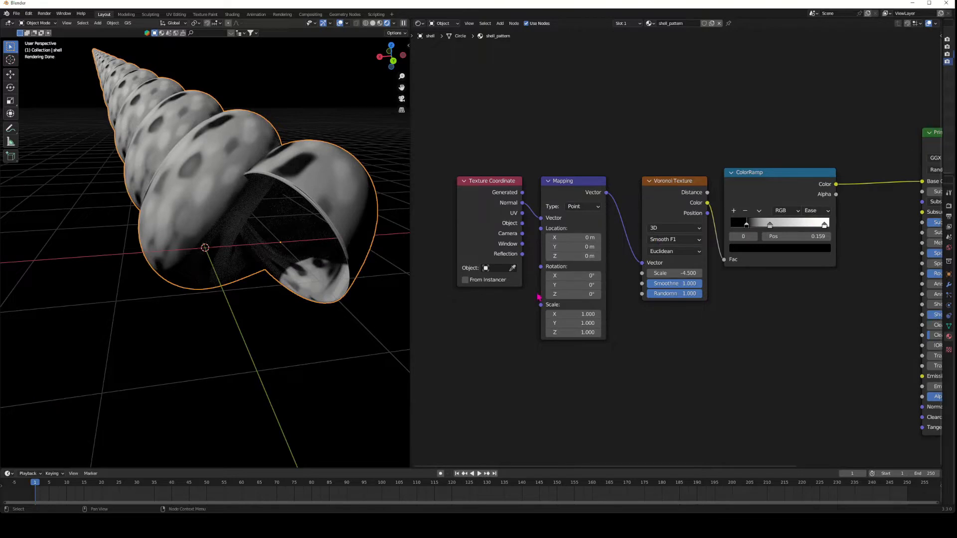
{"action": "left_click_drag", "start_coordinate": [824, 225], "coordinate": [767, 248]}
{"action": "left_click", "coordinate": [777, 229]}
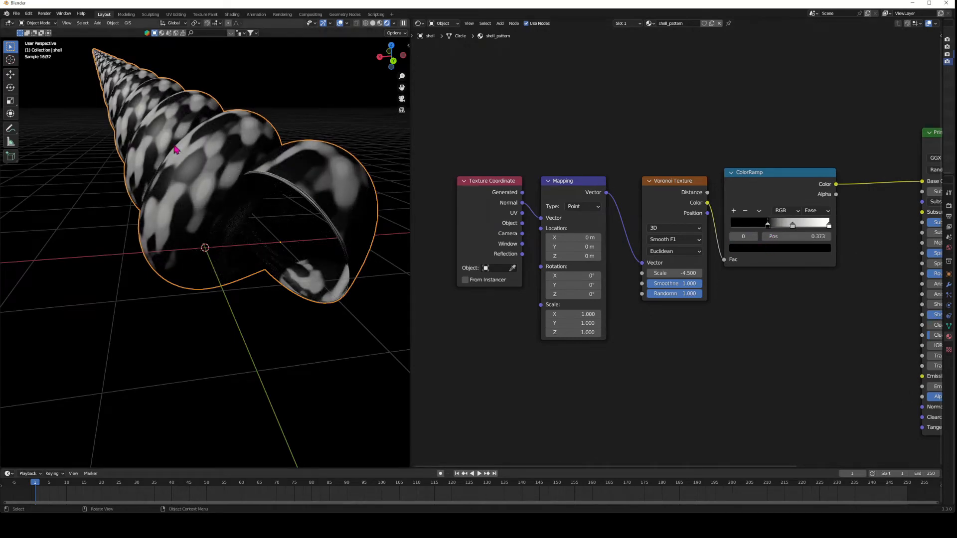
{"action": "middle_click_drag", "start_coordinate": [174, 150], "coordinate": [157, 133]}
{"action": "scroll", "coordinate": [186, 181], "scroll_direction": "down", "scroll_amount": 2}
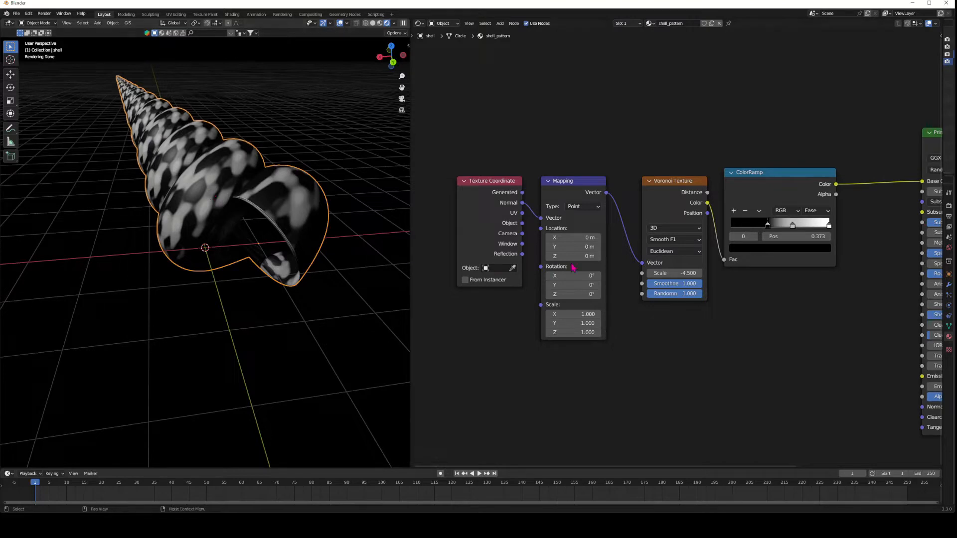
{"action": "mouse_move", "coordinate": [699, 289]}
{"action": "left_mouse_down"}
{"action": "mouse_move", "coordinate": [702, 296]}
{"action": "mouse_move", "coordinate": [648, 296]}
{"action": "mouse_move", "coordinate": [633, 285]}
{"action": "mouse_move", "coordinate": [690, 285]}
{"action": "mouse_move", "coordinate": [706, 300]}
{"action": "left_mouse_up"}
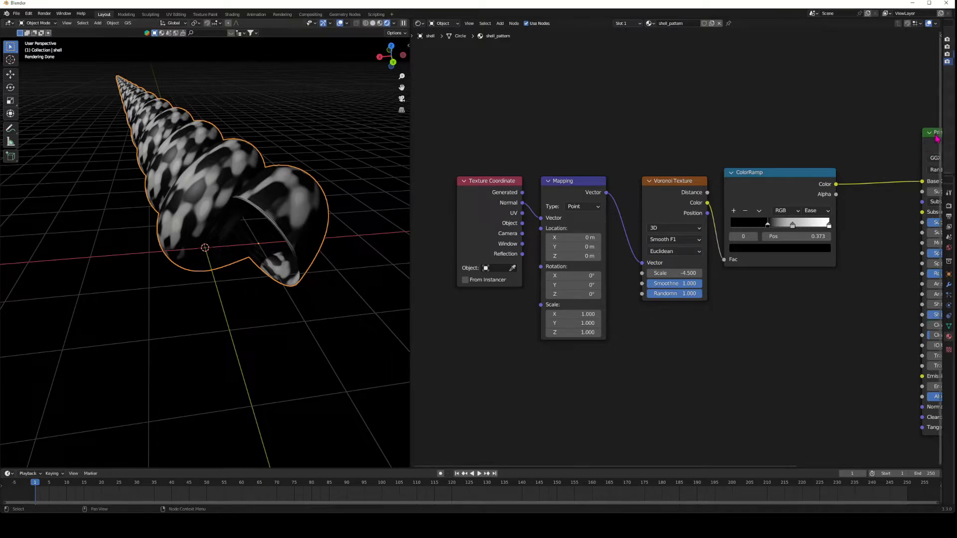
Widen the Shader Editor and reposition the Principled BSDF node so its full settings are visible beside the ColorRamp
{"action": "left_click_drag", "start_coordinate": [936, 138], "coordinate": [877, 138]}
{"action": "middle_click_drag", "start_coordinate": [754, 301], "coordinate": [704, 300]}
{"action": "left_click_drag", "start_coordinate": [410, 321], "coordinate": [268, 322]}
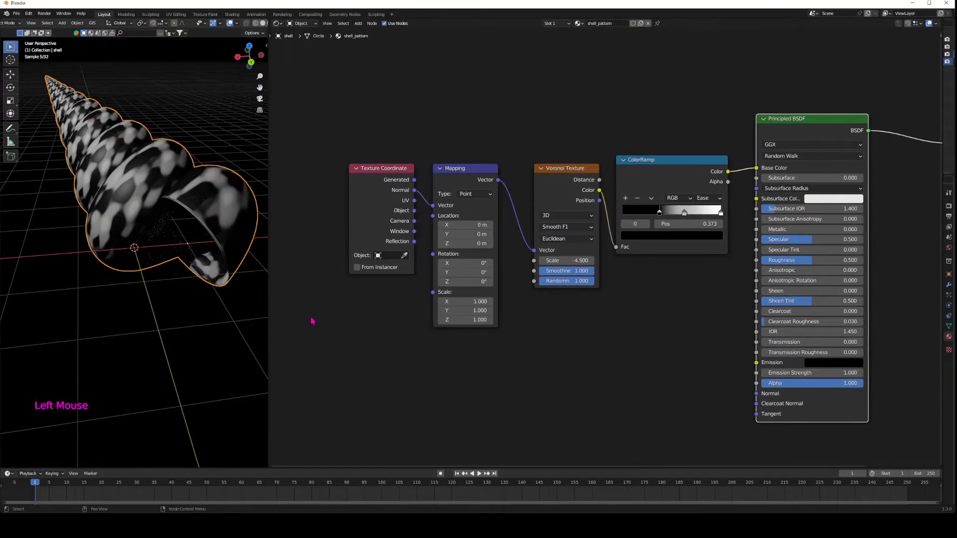
{"action": "left_click_drag", "start_coordinate": [778, 122], "coordinate": [783, 122]}
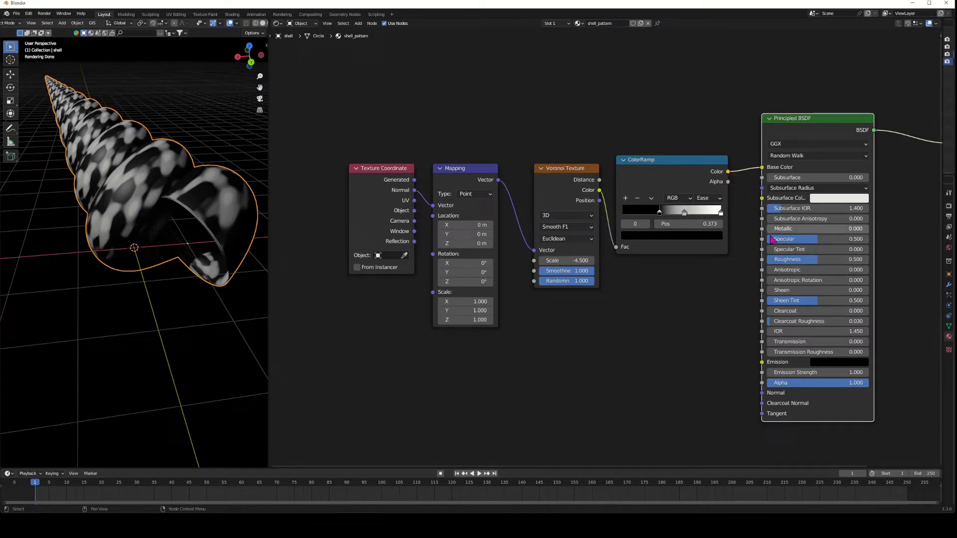
Lower the Principled BSDF's Roughness and raise its Metallic and Specular values
{"action": "left_click_drag", "start_coordinate": [817, 259], "coordinate": [837, 259]}
{"action": "mouse_move", "coordinate": [797, 228]}
{"action": "left_mouse_down"}
{"action": "mouse_move", "coordinate": [821, 229]}
{"action": "mouse_move", "coordinate": [803, 229]}
{"action": "left_mouse_up"}
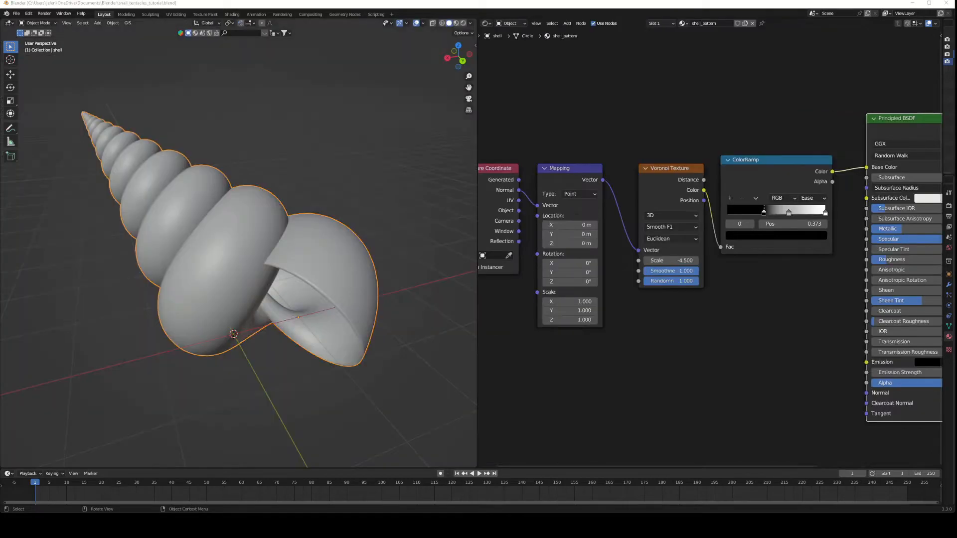
Enlarge the 3D viewport, then select the edge loop around the shell's opening in Edit Mode and fill it with a face
{"action": "left_click_drag", "start_coordinate": [477, 332], "coordinate": [661, 332]}
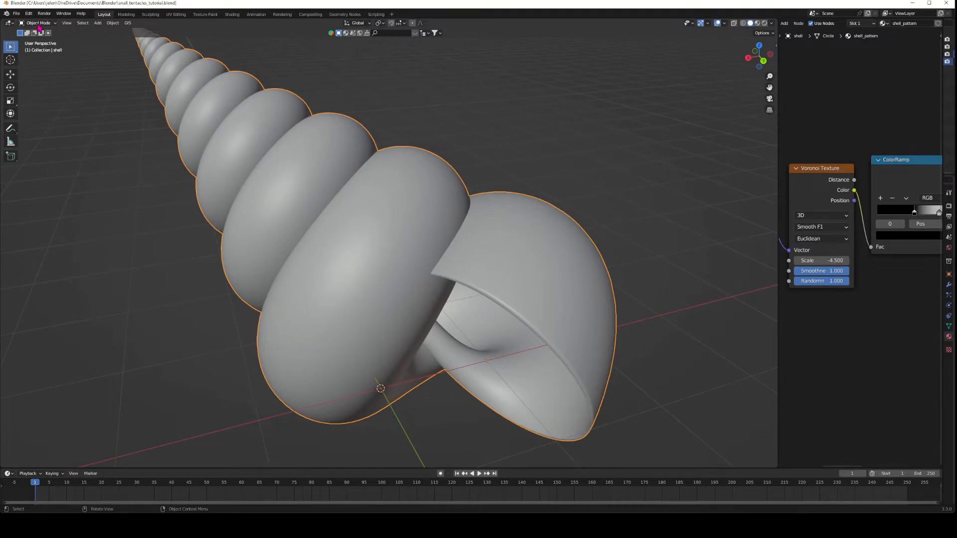
{"action": "key", "text": "Tab"}
{"action": "middle_click_drag", "start_coordinate": [474, 385], "coordinate": [408, 256]}
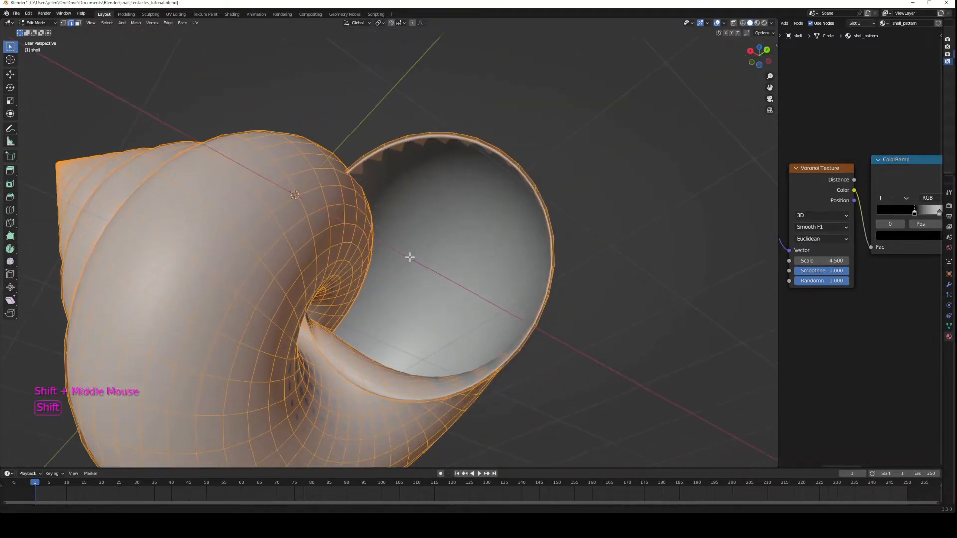
{"action": "left_click", "coordinate": [486, 146]}
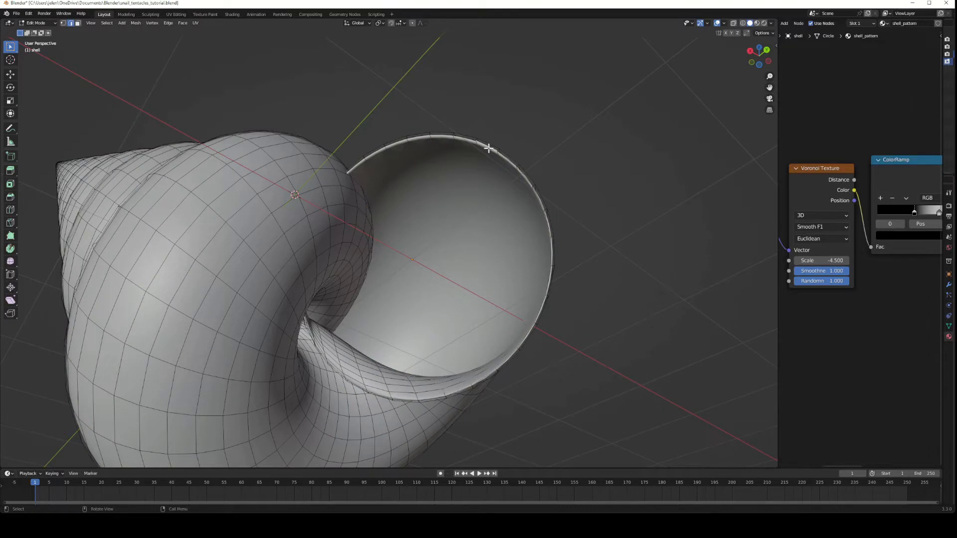
{"action": "left_click", "coordinate": [488, 148], "text": "alt"}
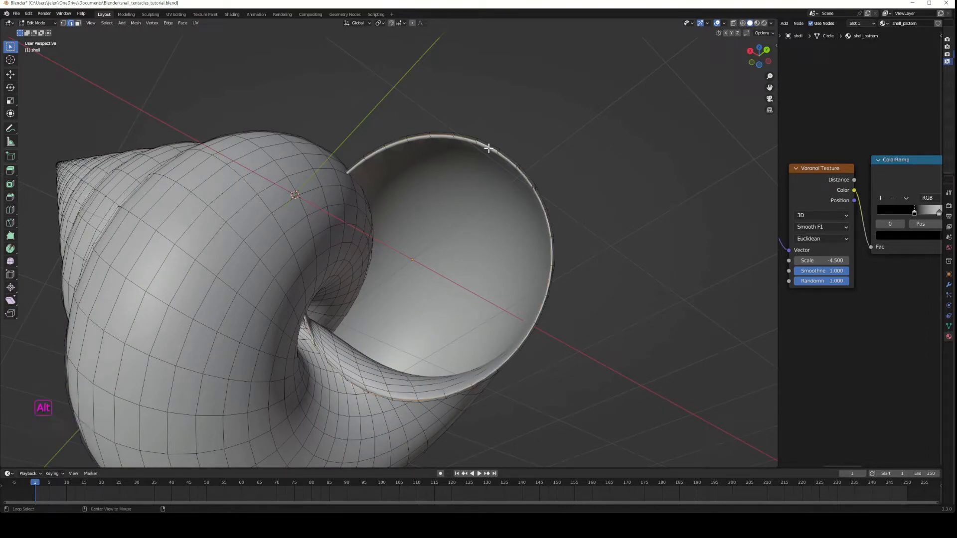
{"action": "key", "text": "f"}
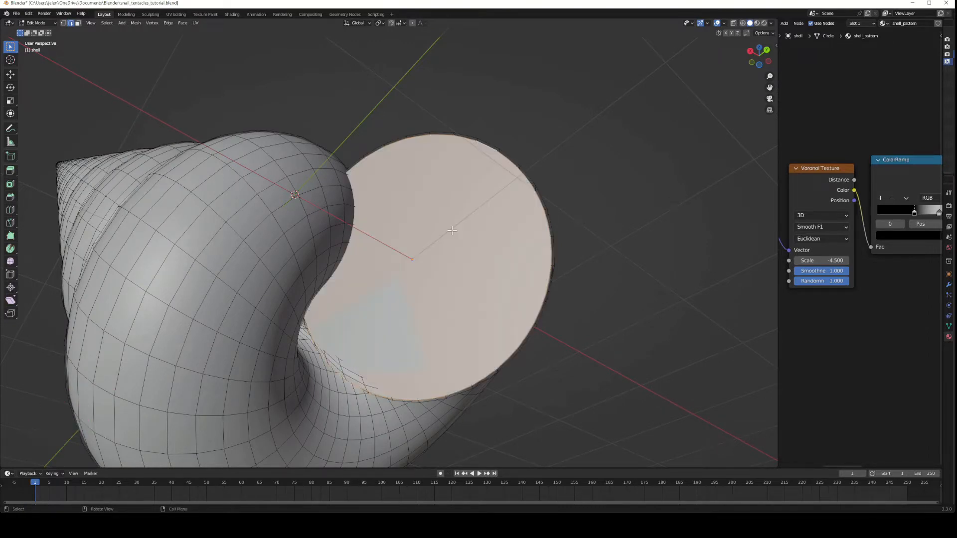
Separate the selected opening face into its own object and return to Object Mode
{"action": "right_click", "coordinate": [451, 230]}
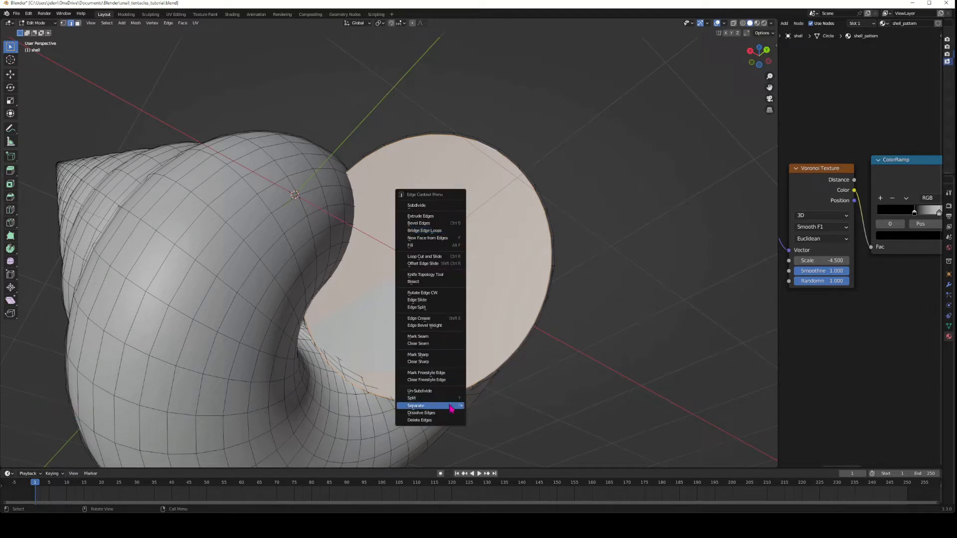
{"action": "mouse_move", "coordinate": [451, 406]}
{"action": "left_click", "coordinate": [486, 405]}
{"action": "left_click", "coordinate": [36, 23]}
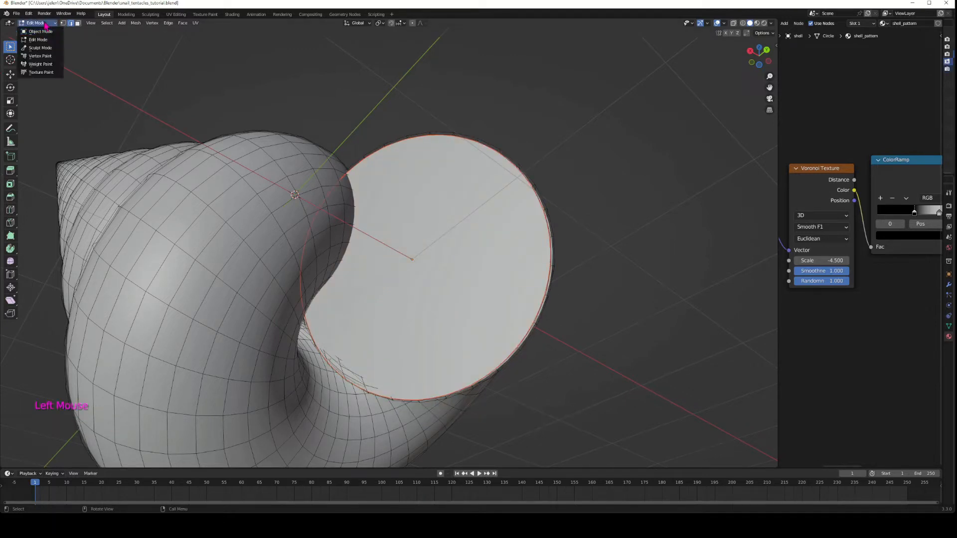
{"action": "left_click", "coordinate": [38, 29]}
Scale the separated disc down to about three-quarters of its size and move it about 0.05 m along Y within the opening
{"action": "left_click", "coordinate": [446, 300]}
{"action": "key", "text": "s"}
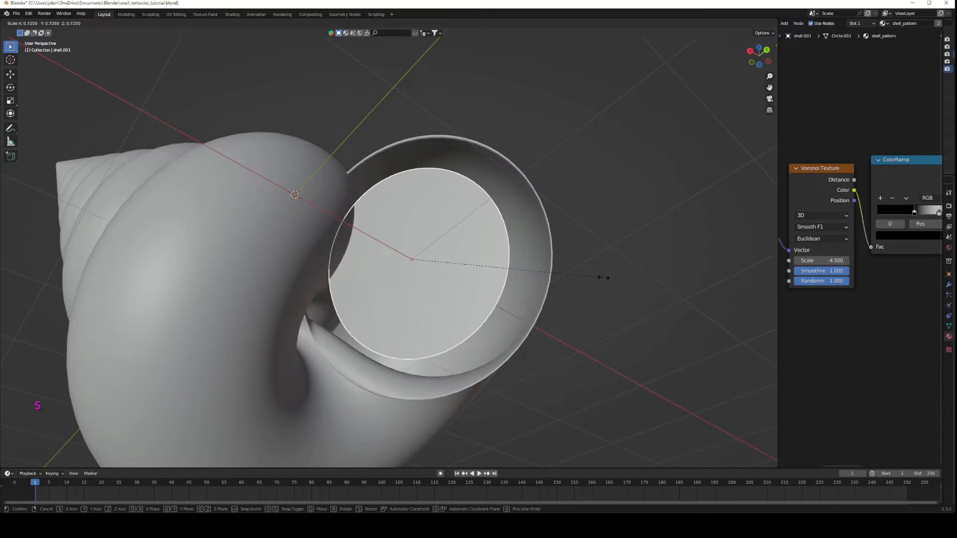
{"action": "left_click", "coordinate": [612, 281]}
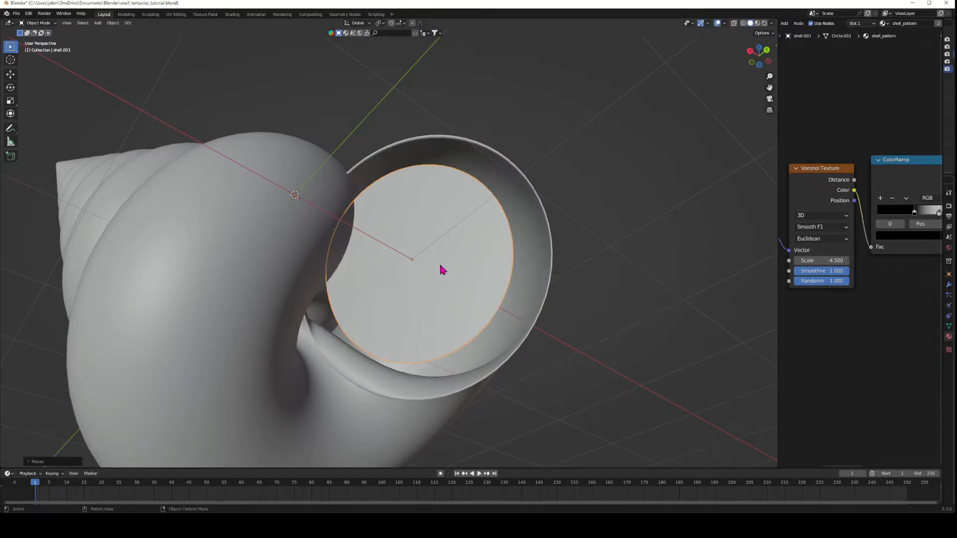
{"action": "key", "text": "g"}
{"action": "key", "text": "y"}
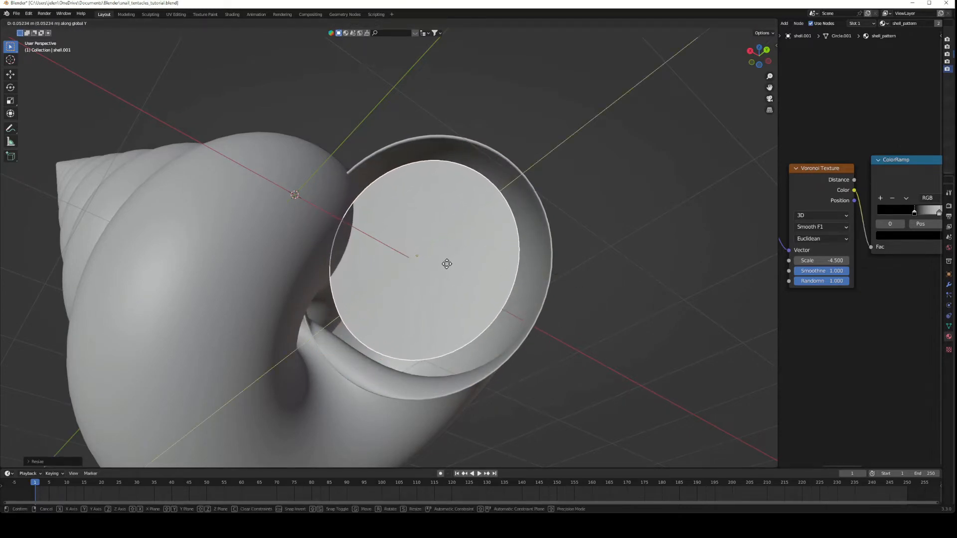
{"action": "left_click", "coordinate": [446, 264]}
Open the disc for editing in vertex select mode with all of its vertices selected
{"action": "scroll", "coordinate": [459, 325], "scroll_direction": "up", "scroll_amount": 2}
{"action": "left_click", "coordinate": [39, 24]}
{"action": "left_click", "coordinate": [38, 34]}
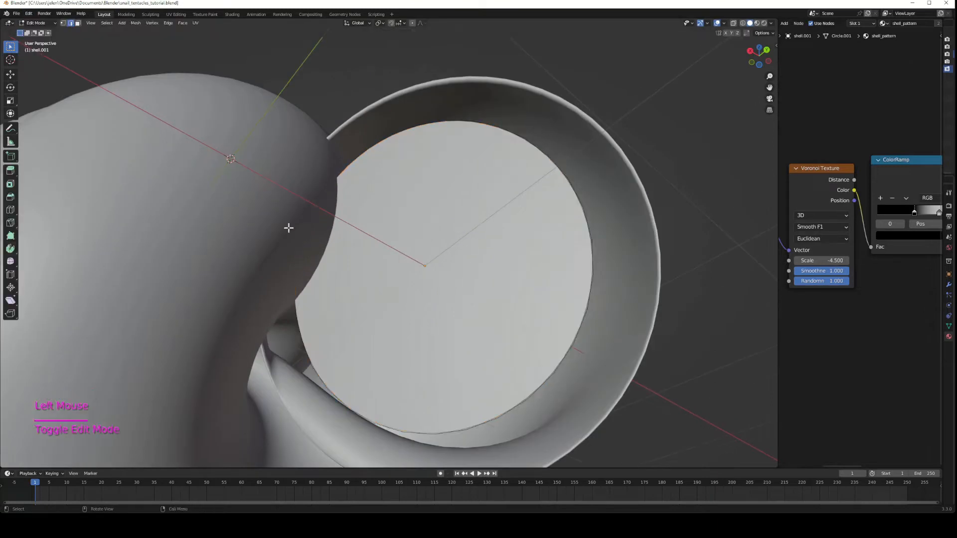
{"action": "left_click", "coordinate": [63, 23]}
{"action": "key", "text": "a"}
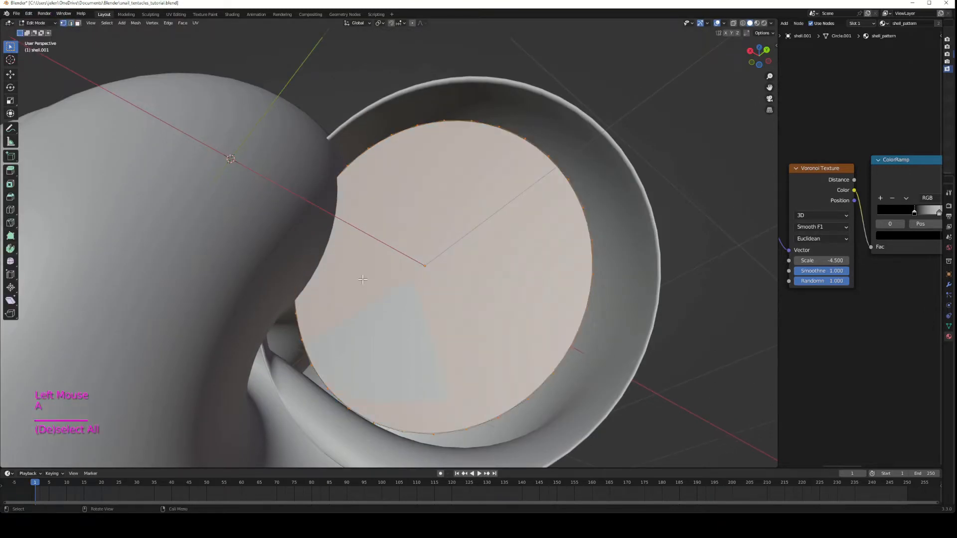
Move the four rim vertices on the disc's side facing the shell body inward one by one to dent its outline
{"action": "middle_click_drag", "start_coordinate": [284, 154], "coordinate": [403, 293]}
{"action": "scroll", "coordinate": [403, 293], "scroll_direction": "up", "scroll_amount": 3}
{"action": "scroll", "coordinate": [520, 198], "scroll_direction": "down", "scroll_amount": 1}
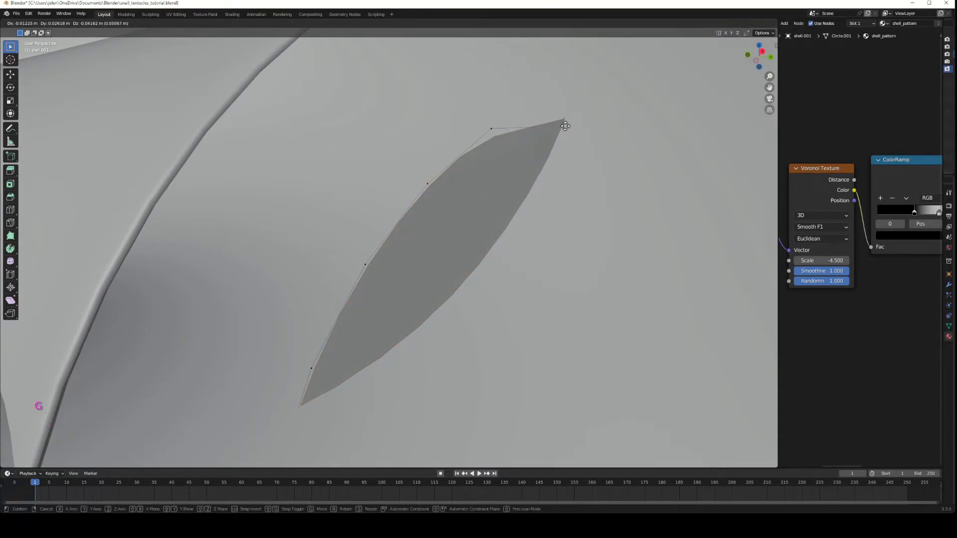
{"action": "left_click", "coordinate": [490, 129]}
{"action": "key", "text": "g"}
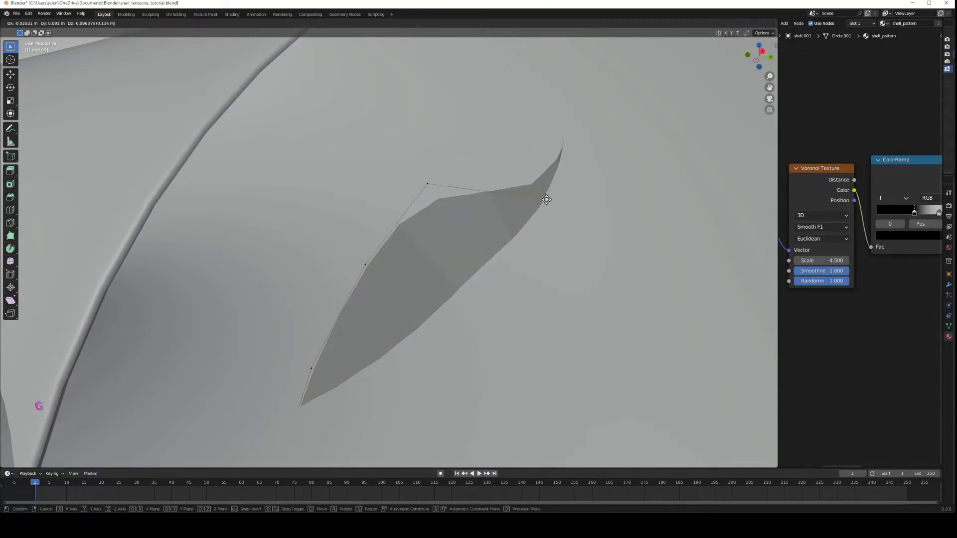
{"action": "left_click", "coordinate": [554, 197]}
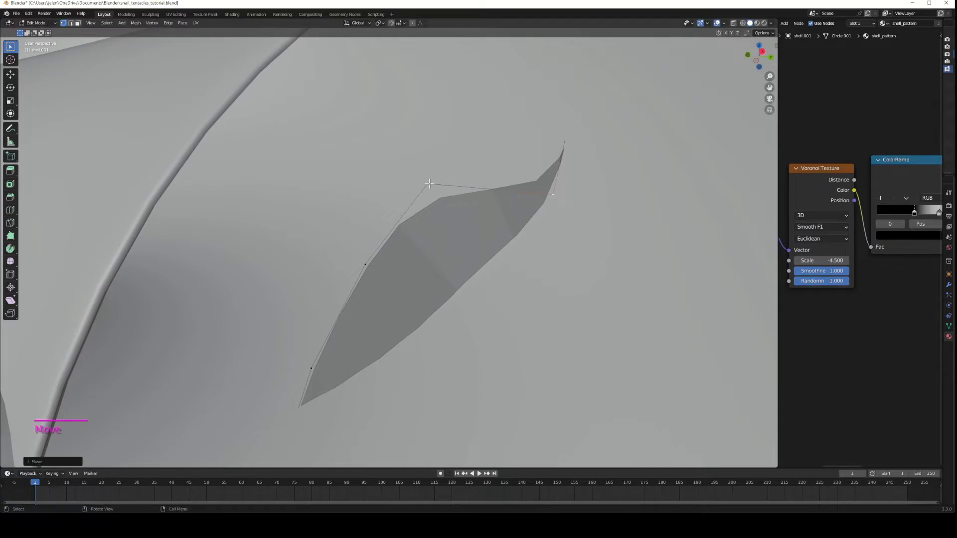
{"action": "left_click", "coordinate": [427, 184]}
{"action": "key", "text": "g"}
{"action": "left_click", "coordinate": [518, 278]}
{"action": "left_click", "coordinate": [365, 264]}
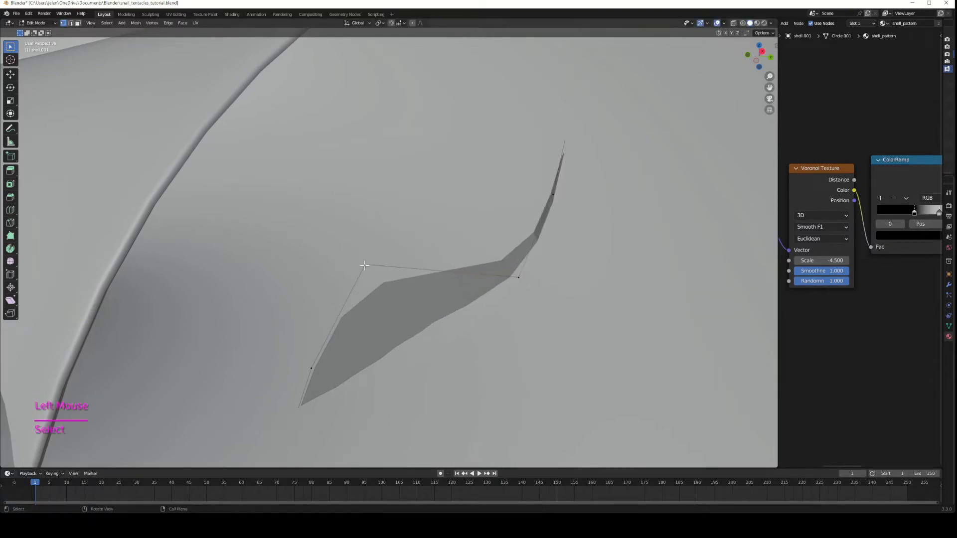
{"action": "key", "text": "g"}
{"action": "left_click", "coordinate": [425, 374]}
{"action": "left_click", "coordinate": [310, 368]}
{"action": "key", "text": "g"}
{"action": "left_click", "coordinate": [338, 405]}
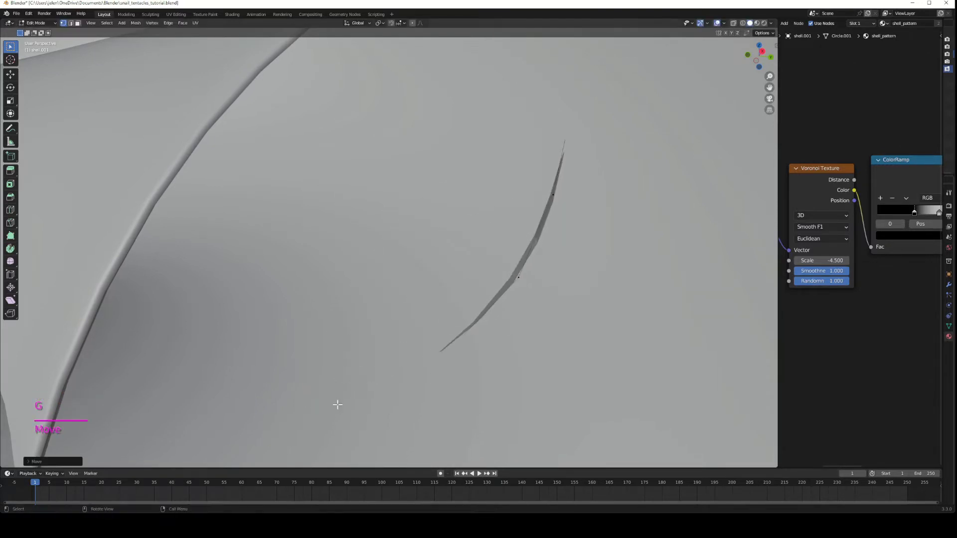
Shift the middle vertices of the dented rim a little further inward to smooth the curve, then return to Object Mode
{"action": "left_click", "coordinate": [519, 279]}
{"action": "key", "text": "g"}
{"action": "left_click", "coordinate": [519, 279]}
{"action": "left_click", "coordinate": [529, 283]}
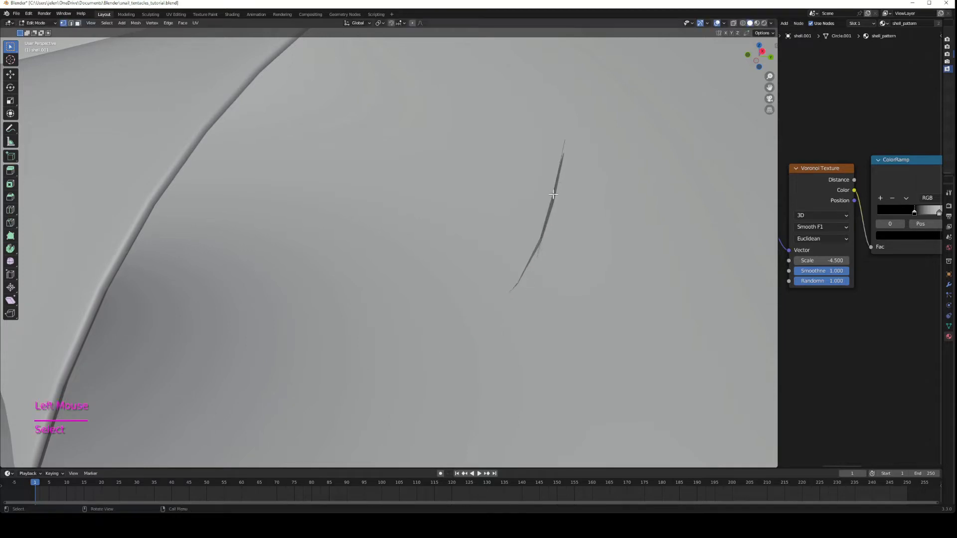
{"action": "key", "text": "g"}
{"action": "left_click", "coordinate": [575, 203]}
{"action": "scroll", "coordinate": [523, 254], "scroll_direction": "down", "scroll_amount": 3}
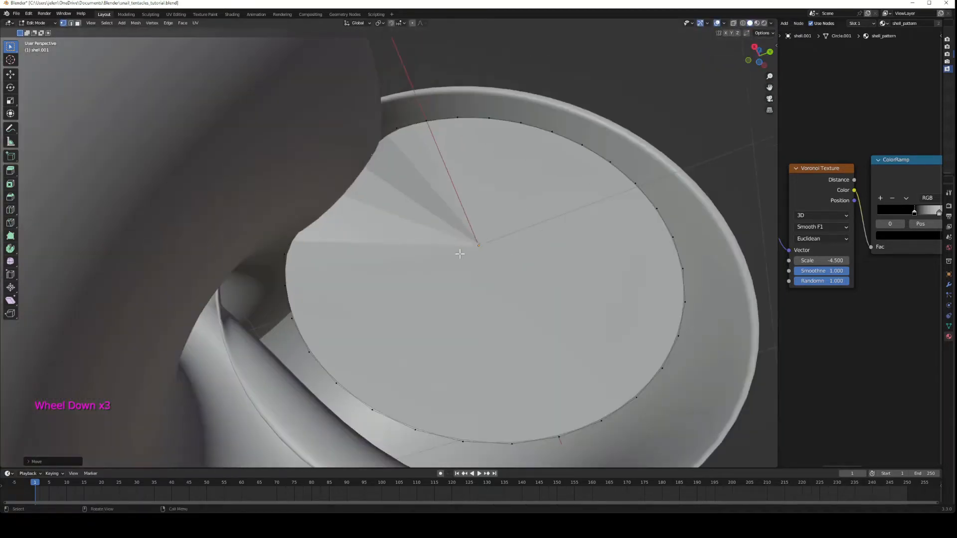
{"action": "middle_click_drag", "start_coordinate": [461, 246], "coordinate": [494, 297]}
{"action": "key", "text": "Tab"}
Move the disc about 0.065 m with Z locked, then about 0.2 m along X deeper into the shell opening
{"action": "key", "text": "g"}
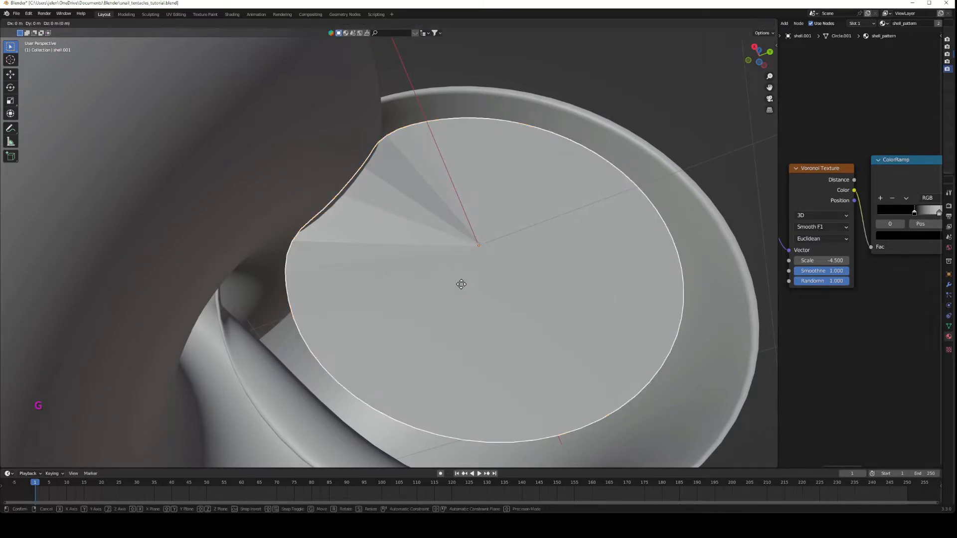
{"action": "key", "text": "shift+z"}
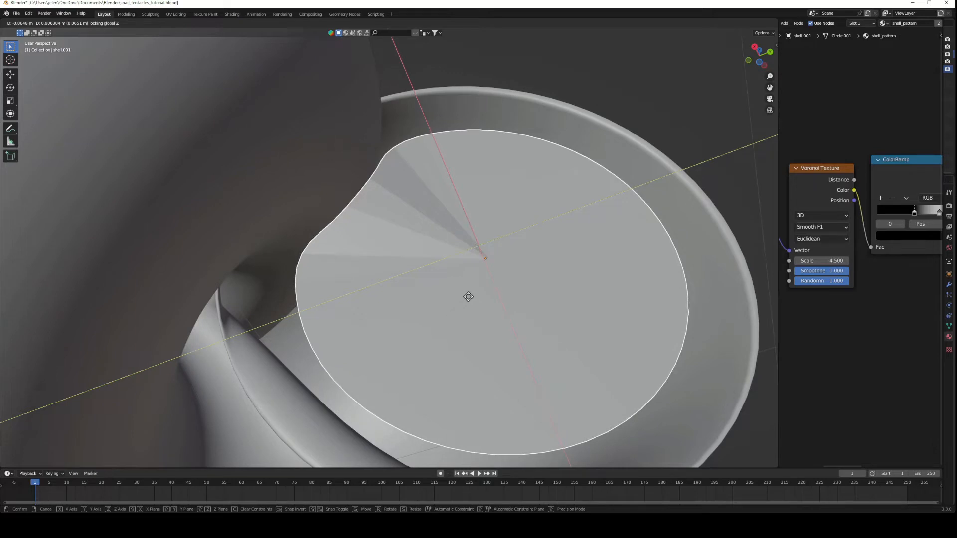
{"action": "left_click", "coordinate": [468, 297]}
{"action": "middle_click_drag", "start_coordinate": [468, 296], "coordinate": [544, 270]}
{"action": "key", "text": "g"}
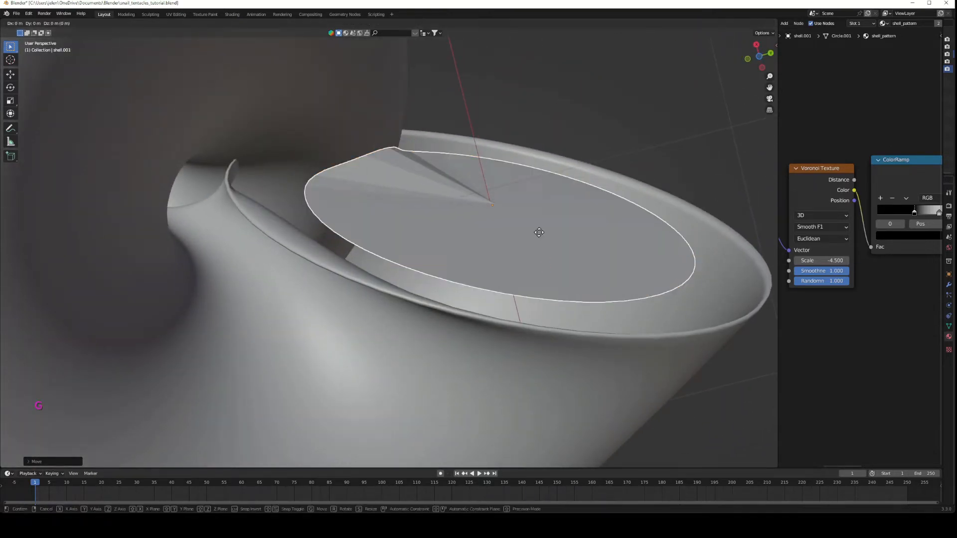
{"action": "key", "text": "x"}
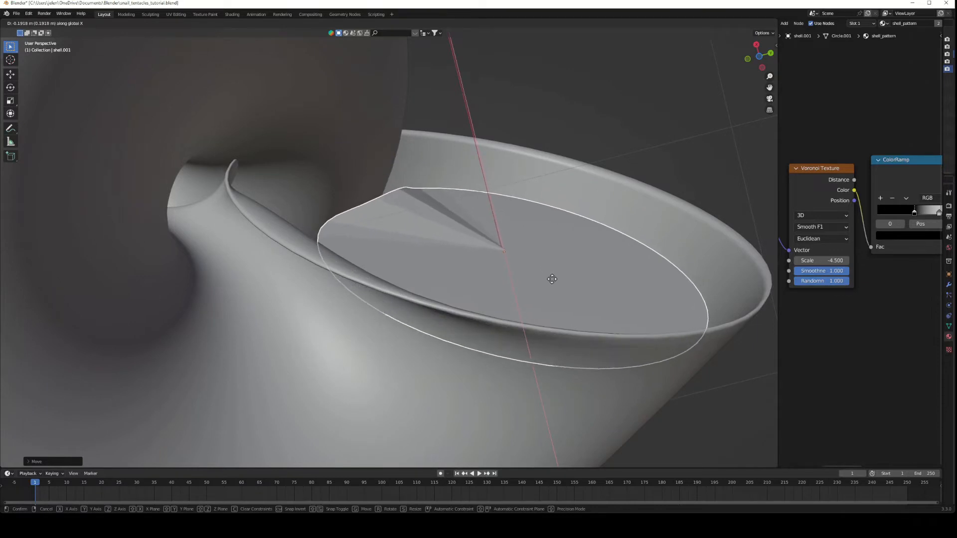
{"action": "left_click", "coordinate": [555, 282]}
Save the project file
{"action": "middle_click_drag", "start_coordinate": [555, 282], "coordinate": [538, 303]}
{"action": "scroll", "coordinate": [538, 305], "scroll_direction": "down", "scroll_amount": 2}
{"action": "key", "text": "shift+s"}
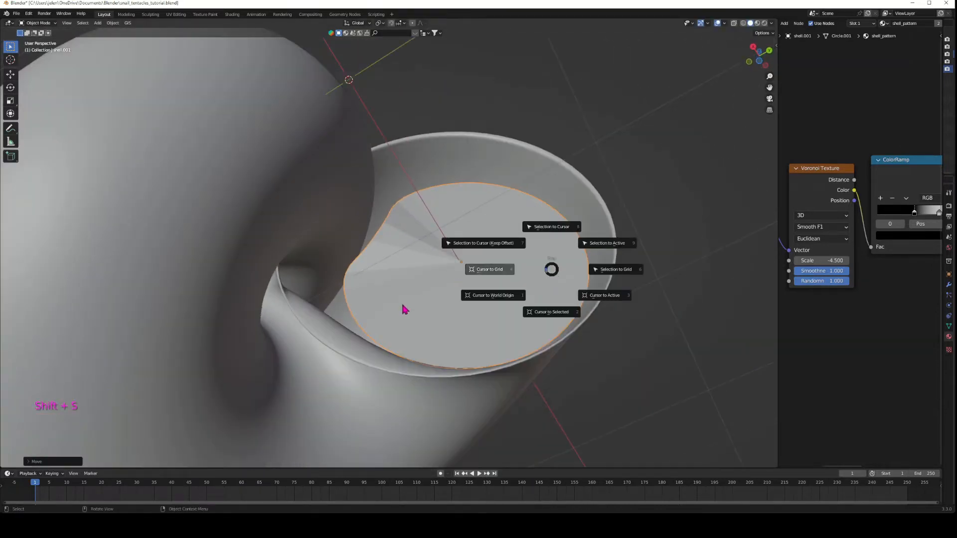
{"action": "left_click", "coordinate": [406, 304]}
{"action": "key", "text": "ctrl+s"}
Move the disc about 0.14 m with Z locked toward the shell body
{"action": "middle_click_drag", "start_coordinate": [596, 269], "coordinate": [629, 307]}
{"action": "key", "text": "g"}
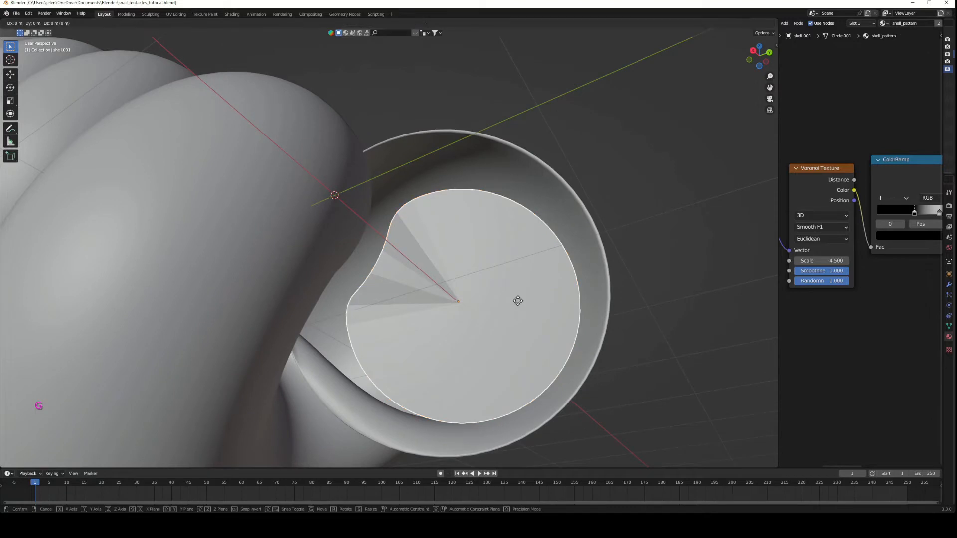
{"action": "key", "text": "z"}
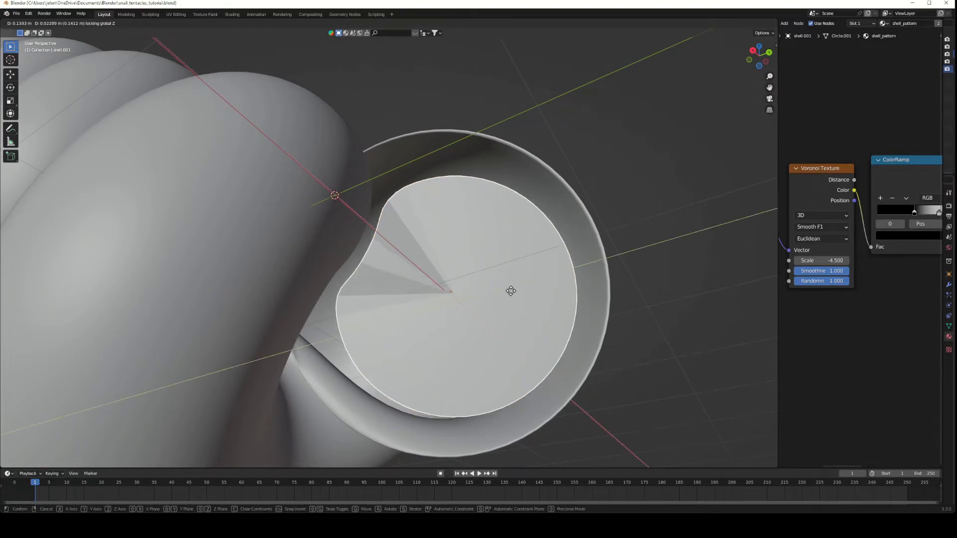
{"action": "left_click", "coordinate": [510, 290]}
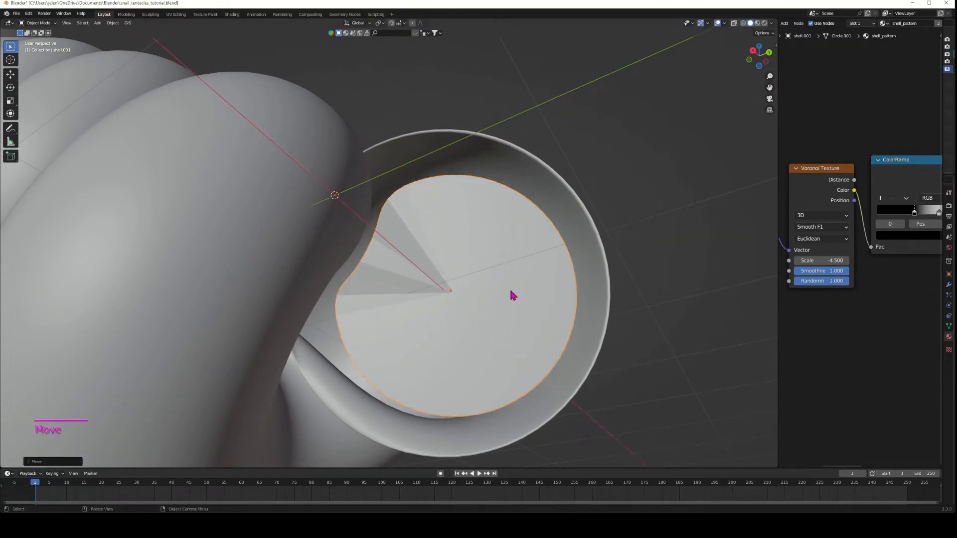
Scale the disc down slightly inside the opening and apply its transforms
{"action": "middle_click_drag", "start_coordinate": [513, 294], "coordinate": [508, 335]}
{"action": "key", "text": "s"}
{"action": "left_click", "coordinate": [666, 269]}
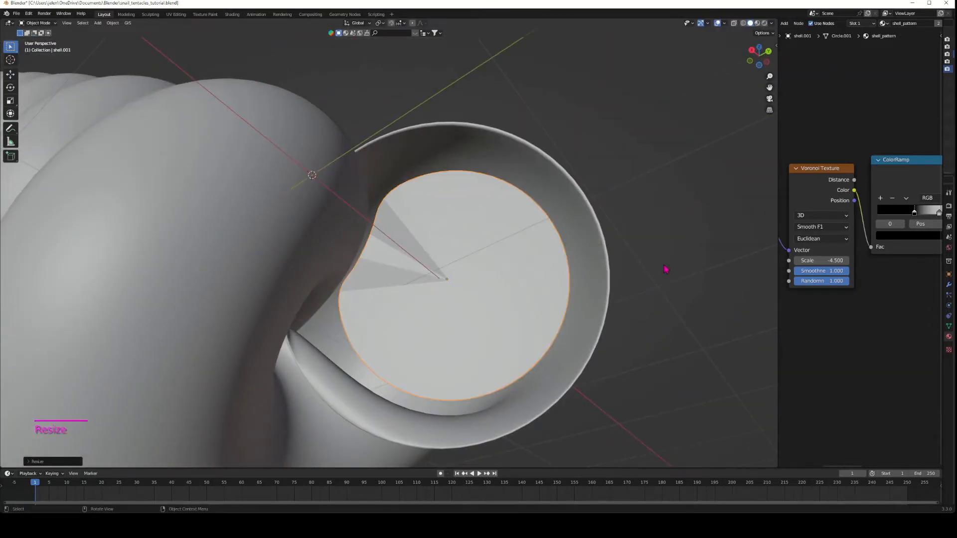
{"action": "key", "text": "ctrl+a"}
{"action": "left_click", "coordinate": [662, 289]}
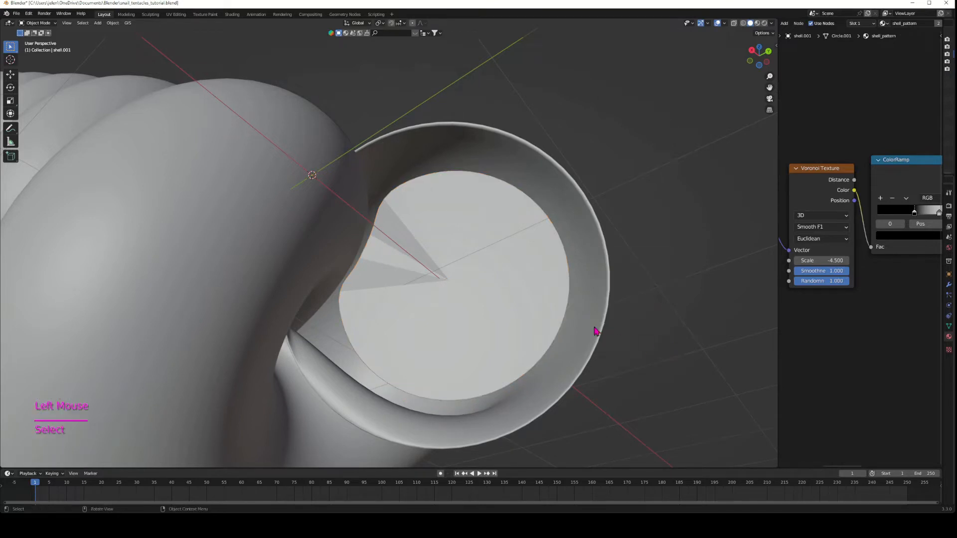
Move the disc slightly along X, deeper into the shell opening
{"action": "middle_click_drag", "start_coordinate": [518, 317], "coordinate": [525, 276]}
{"action": "left_click", "coordinate": [520, 261]}
{"action": "key", "text": "g"}
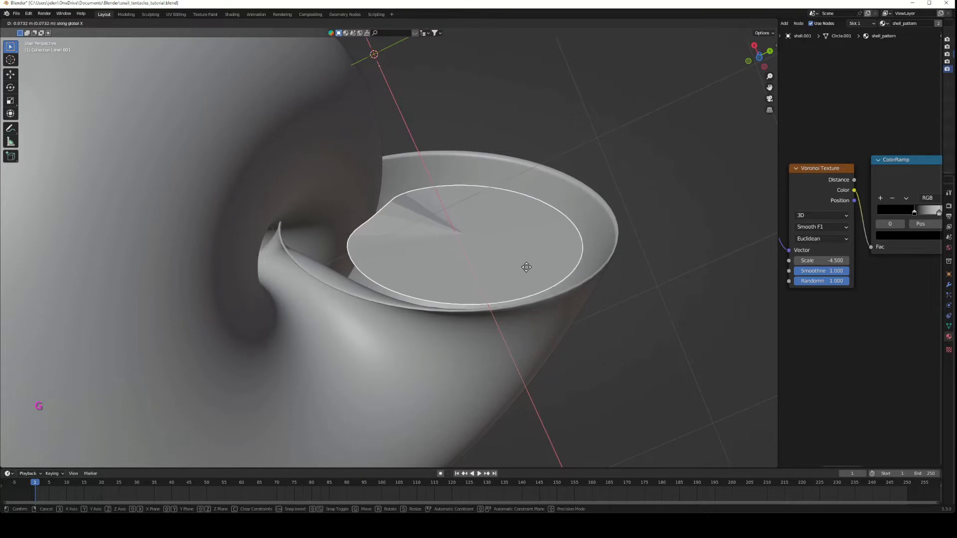
{"action": "left_click", "coordinate": [531, 275]}
Reposition the disc freely in small moves so it sits against the shell body inside the opening
{"action": "middle_click_drag", "start_coordinate": [597, 388], "coordinate": [571, 384]}
{"action": "key", "text": "g"}
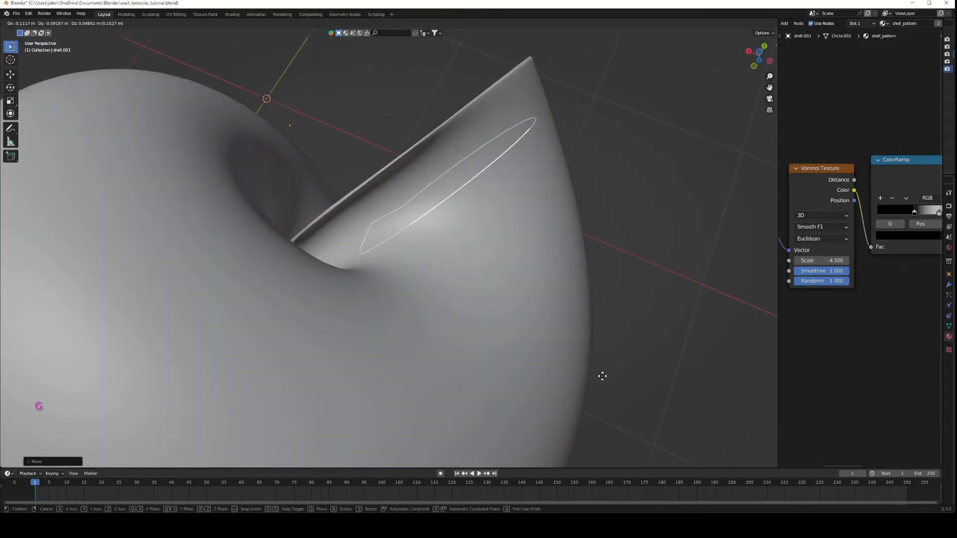
{"action": "left_click", "coordinate": [621, 329]}
{"action": "middle_click_drag", "start_coordinate": [621, 329], "coordinate": [318, 204]}
{"action": "left_click", "coordinate": [336, 220]}
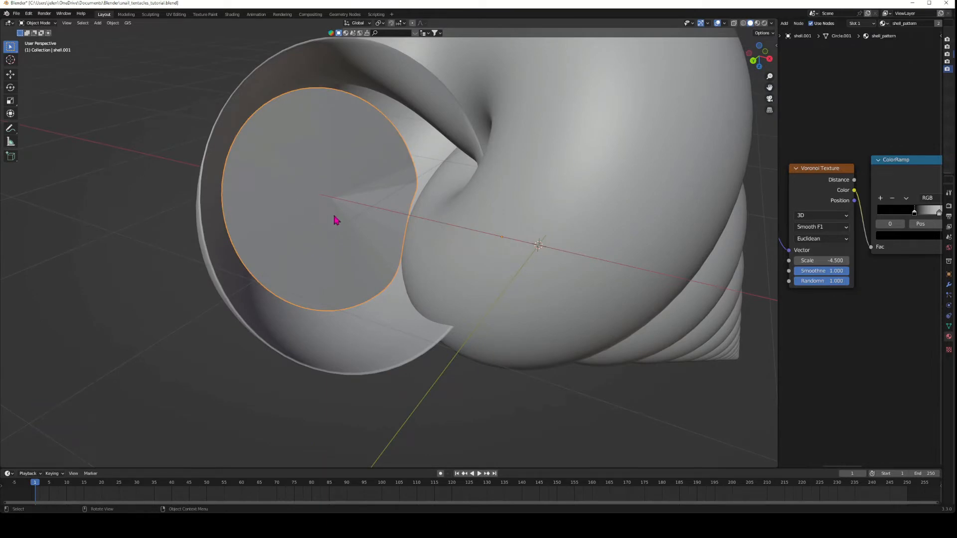
{"action": "key", "text": "g"}
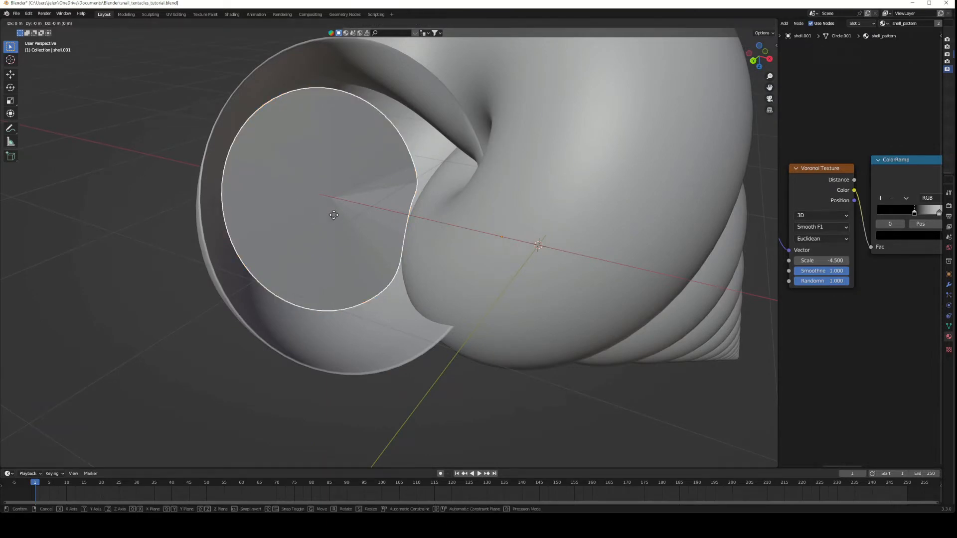
{"action": "left_click", "coordinate": [335, 217]}
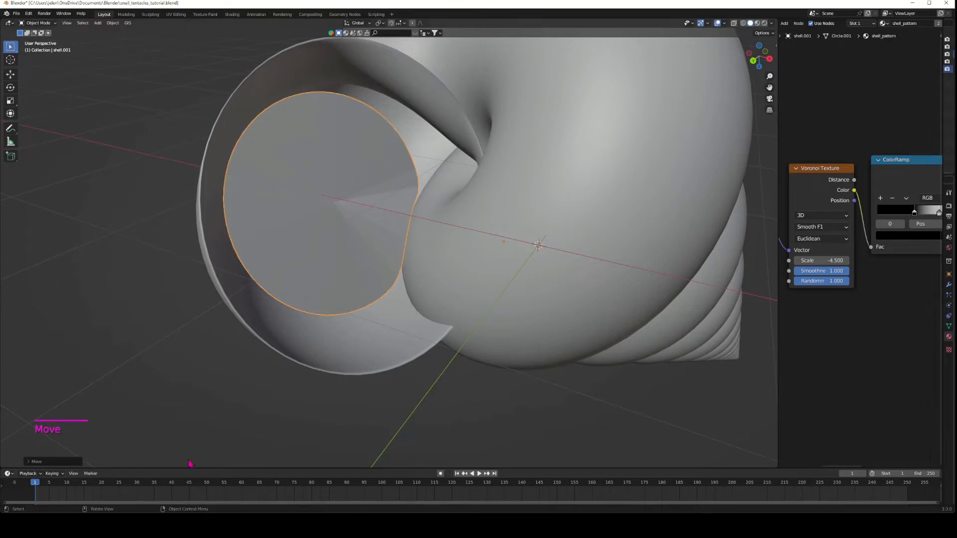
Widen the Outliner and Properties area and rename the disc object to snail_tentacles
{"action": "middle_click_drag", "start_coordinate": [190, 464], "coordinate": [212, 407]}
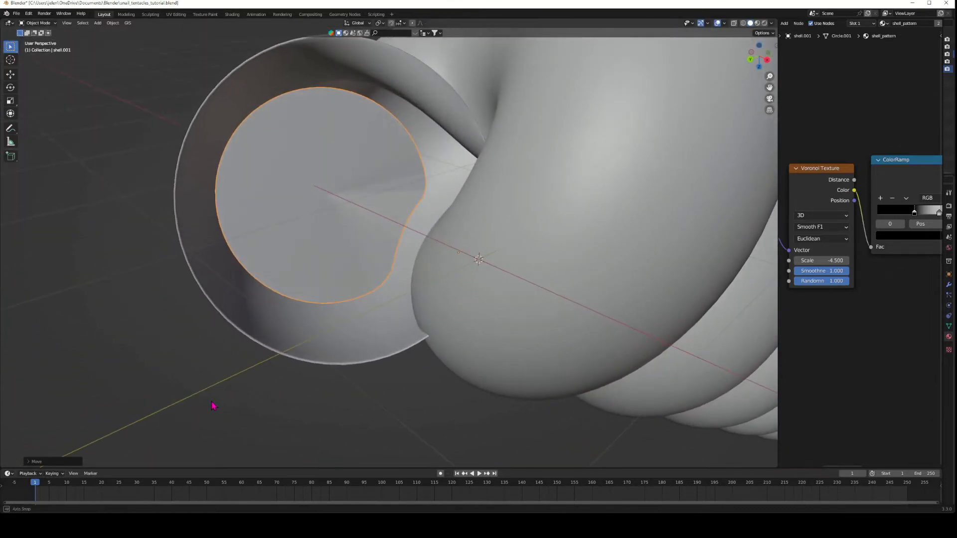
{"action": "left_click", "coordinate": [758, 46]}
{"action": "left_click", "coordinate": [770, 54]}
{"action": "scroll", "coordinate": [602, 386], "scroll_direction": "up", "scroll_amount": 1}
{"action": "middle_click_drag", "start_coordinate": [602, 386], "coordinate": [568, 369]}
{"action": "scroll", "coordinate": [558, 393], "scroll_direction": "down", "scroll_amount": 4}
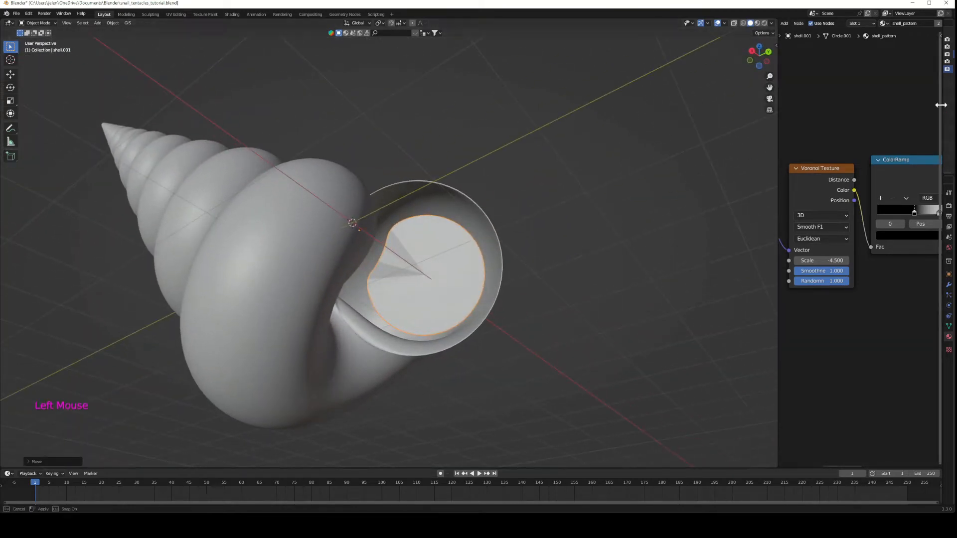
{"action": "left_click_drag", "start_coordinate": [941, 89], "coordinate": [791, 85]}
{"action": "double_click", "coordinate": [828, 69]}
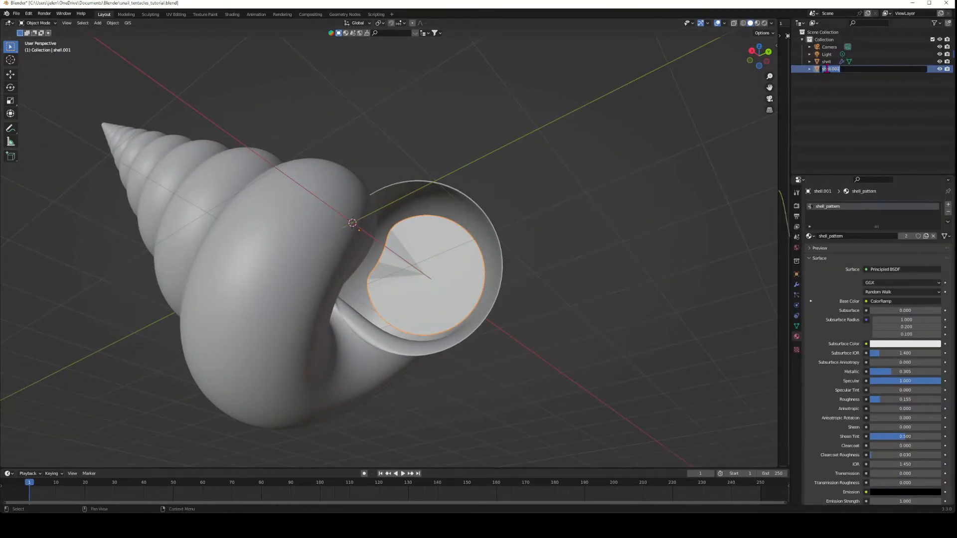
{"action": "type", "text": "snail_tentacles"}
{"action": "key", "text": "Return"}
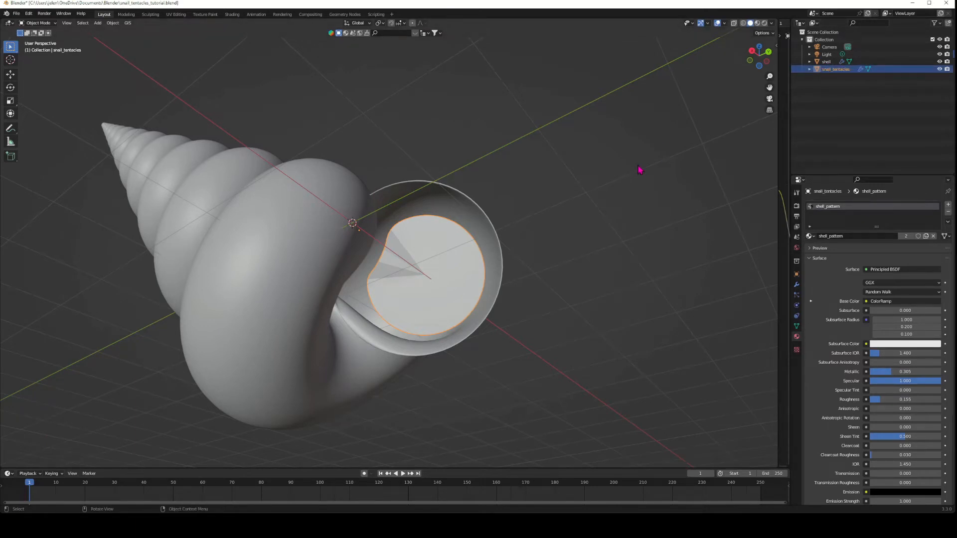
Enlarge the shader editor, make the snail_tentacles object's shell_pattern material single-user and unlink it, checking the result in rendered shading
{"action": "left_click_drag", "start_coordinate": [774, 190], "coordinate": [406, 186]}
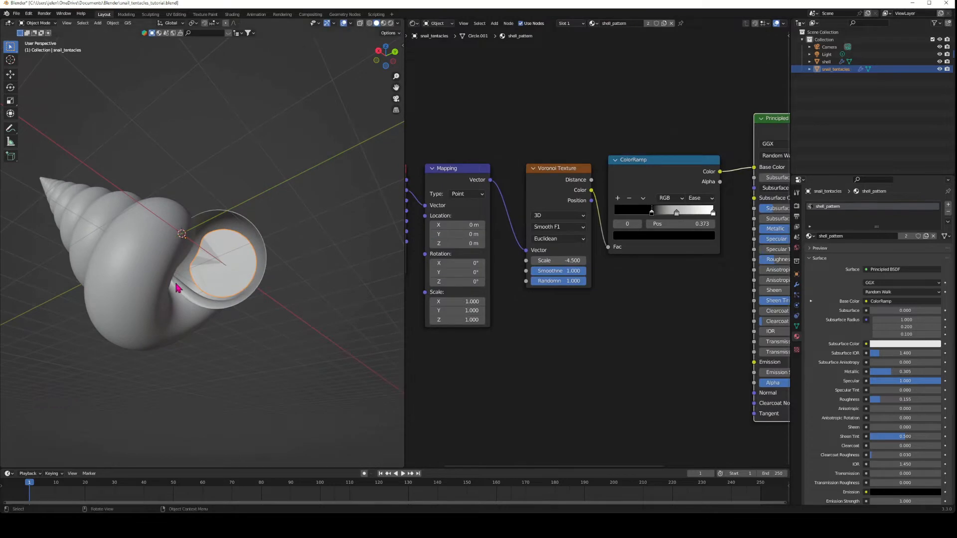
{"action": "scroll", "coordinate": [270, 283], "scroll_direction": "up", "scroll_amount": 3}
{"action": "middle_click_drag", "start_coordinate": [270, 283], "coordinate": [222, 259]}
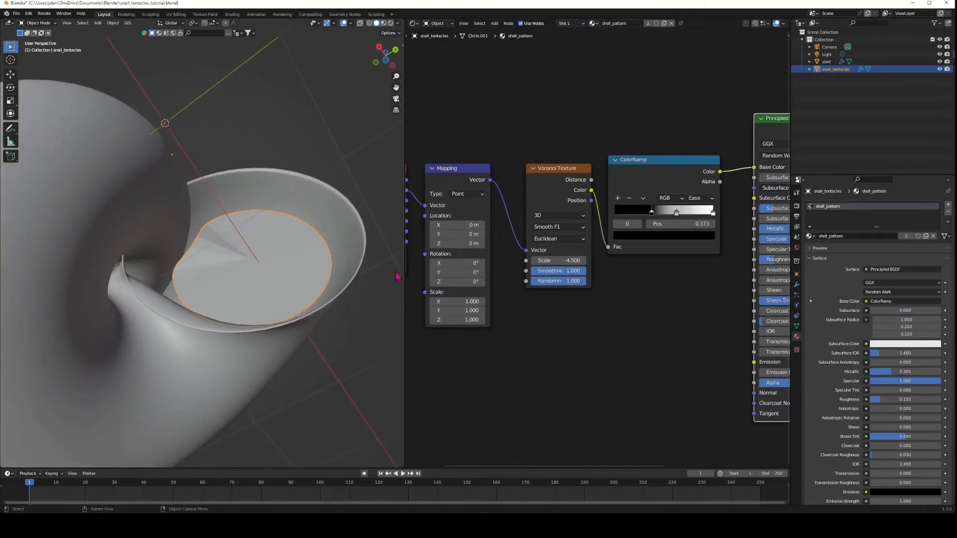
{"action": "scroll", "coordinate": [527, 316], "scroll_direction": "down", "scroll_amount": 5}
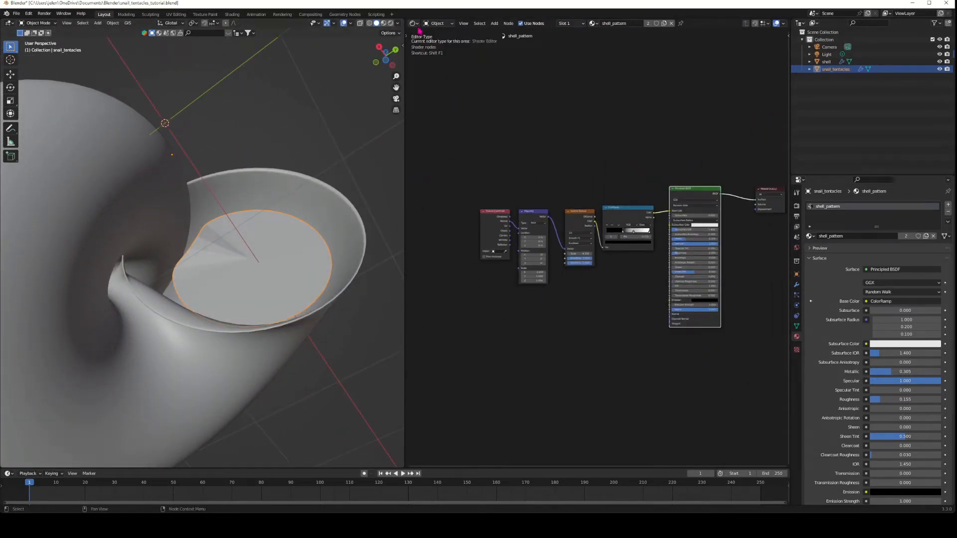
{"action": "left_click", "coordinate": [648, 24]}
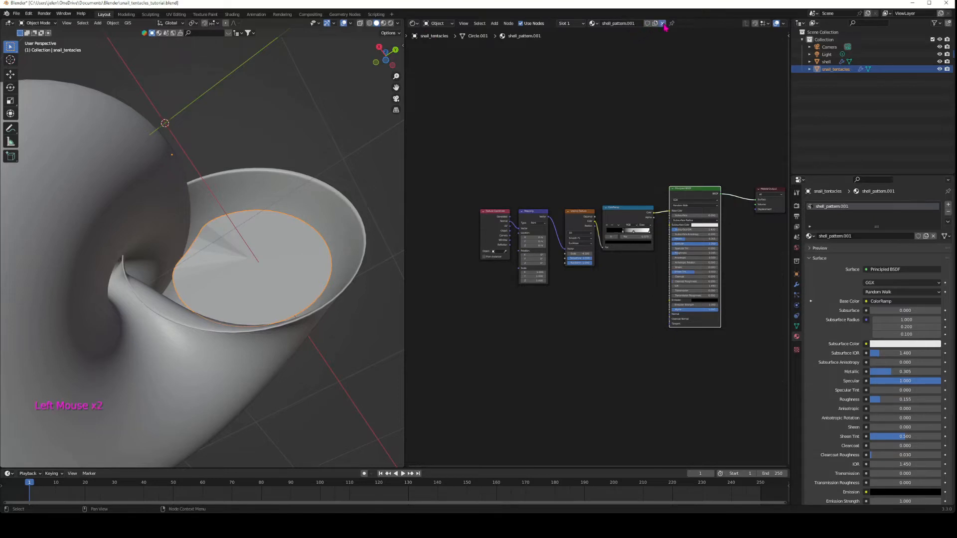
{"action": "left_click", "coordinate": [663, 24]}
{"action": "left_click", "coordinate": [390, 23]}
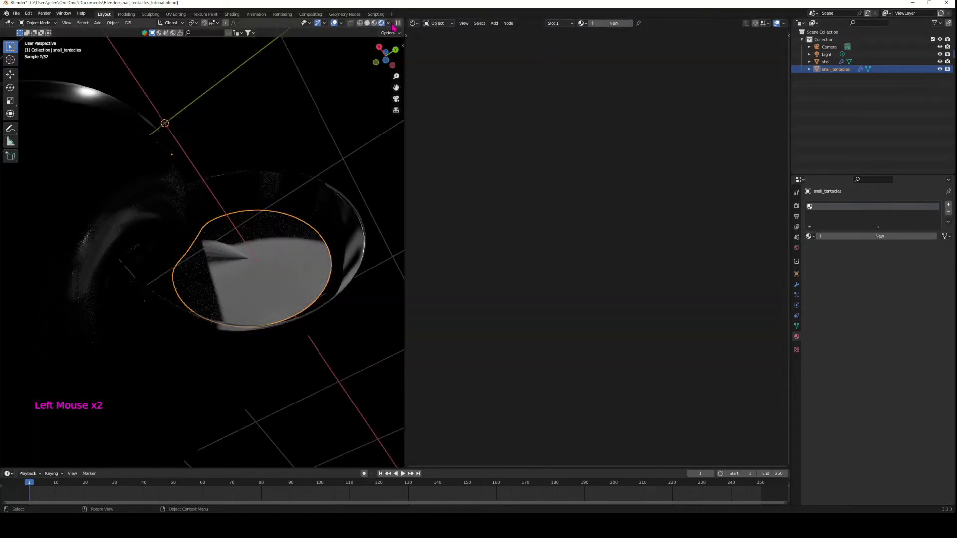
{"action": "middle_click_drag", "start_coordinate": [73, 234], "coordinate": [86, 252]}
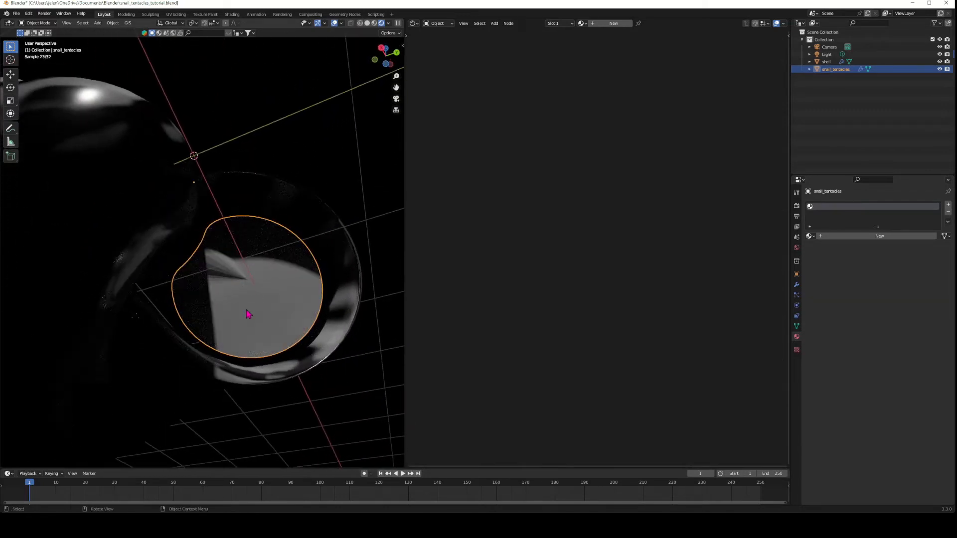
Show the Geometry Node Editor, return the viewport to solid shading, and create a node tree named tentacles on snail_tentacles
{"action": "left_click", "coordinate": [413, 23]}
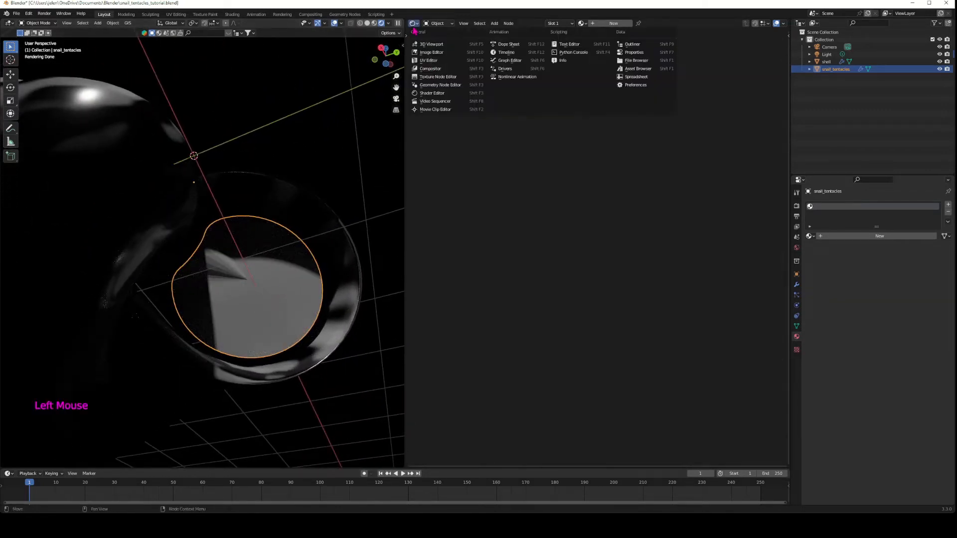
{"action": "left_click", "coordinate": [439, 92]}
{"action": "left_click", "coordinate": [367, 23]}
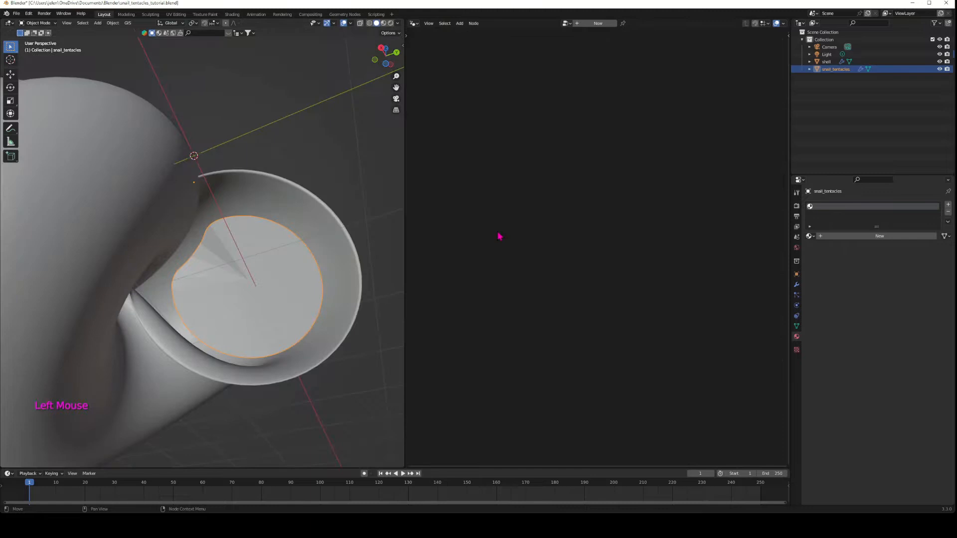
{"action": "left_click", "coordinate": [593, 24]}
{"action": "key", "text": "BackSpace"}
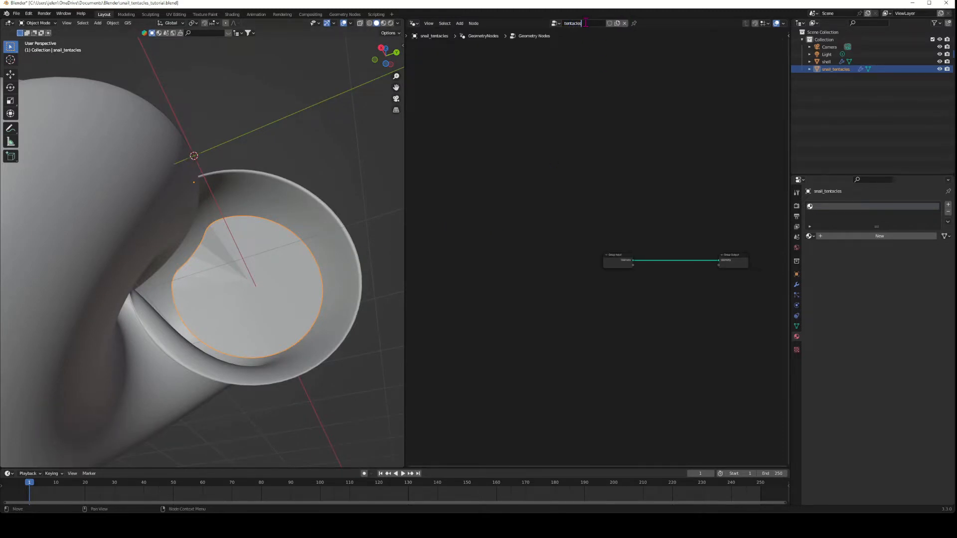
Move the Group Input node away from Group Output and widen the geometry node editor to make room for new nodes
{"action": "left_click", "coordinate": [617, 257]}
{"action": "left_click_drag", "start_coordinate": [621, 261], "coordinate": [470, 249]}
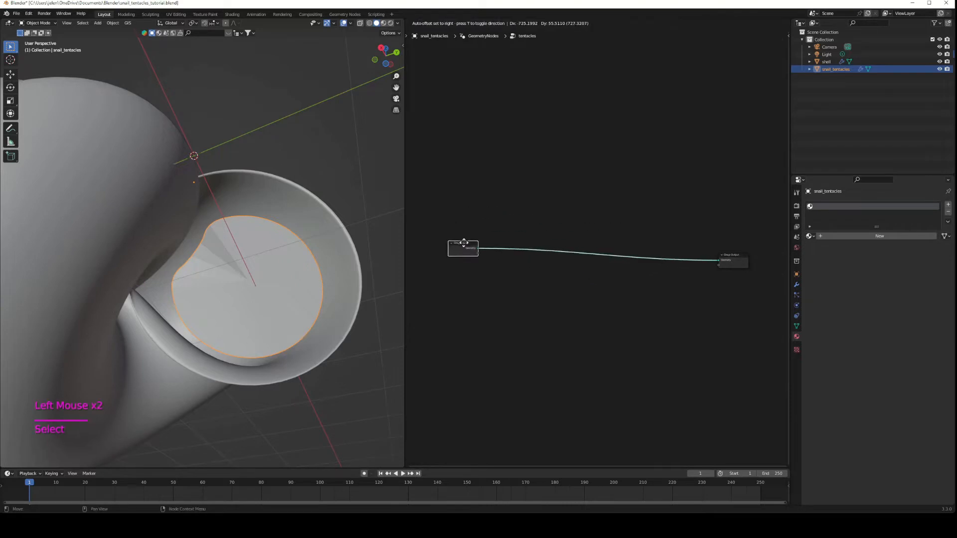
{"action": "left_click_drag", "start_coordinate": [738, 254], "coordinate": [941, 239]}
{"action": "scroll", "coordinate": [530, 310], "scroll_direction": "up", "scroll_amount": 5}
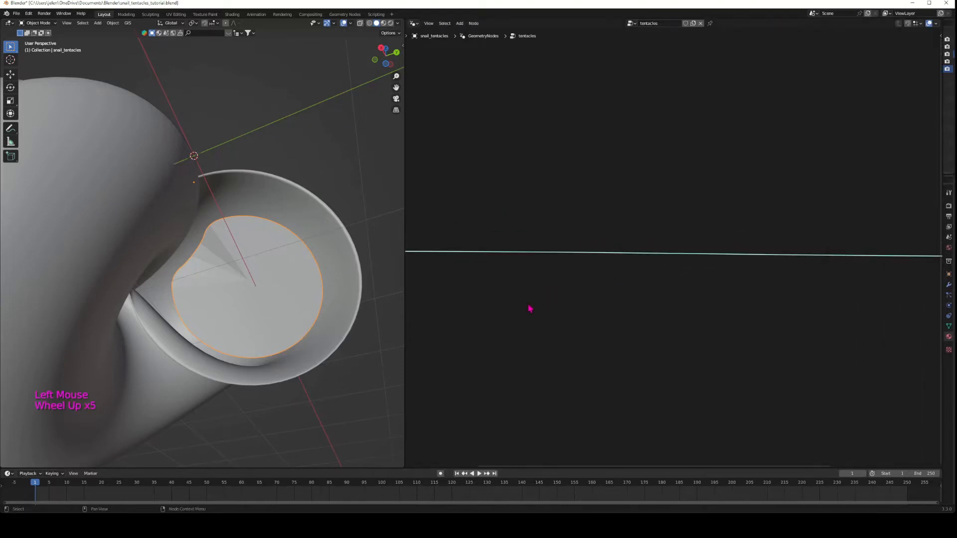
{"action": "middle_click_drag", "start_coordinate": [530, 310], "coordinate": [691, 248]}
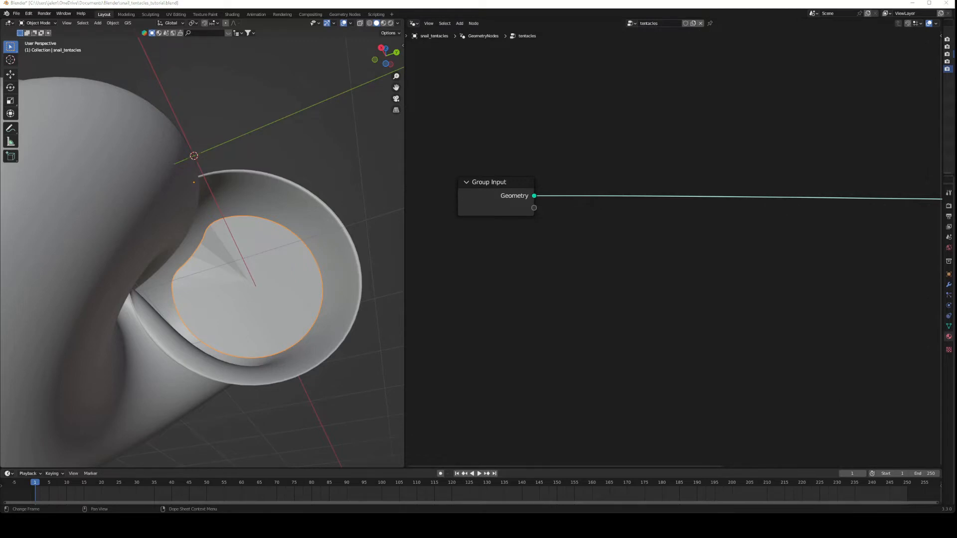
Add a Distribute Points on Faces node after Group Input and set its Density to 10
{"action": "left_click", "coordinate": [472, 237]}
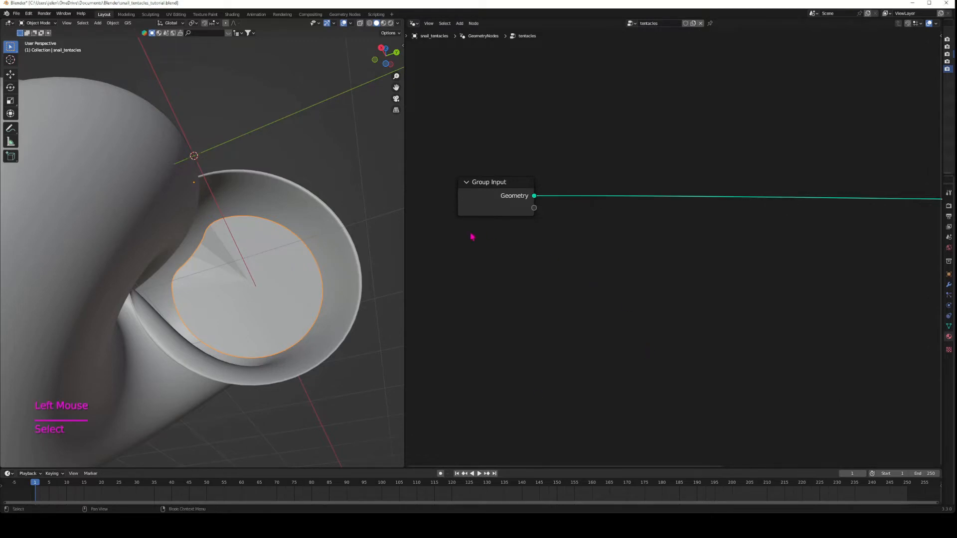
{"action": "key", "text": "shift+a"}
{"action": "type", "text": "dist"}
{"action": "key", "text": "Down"}
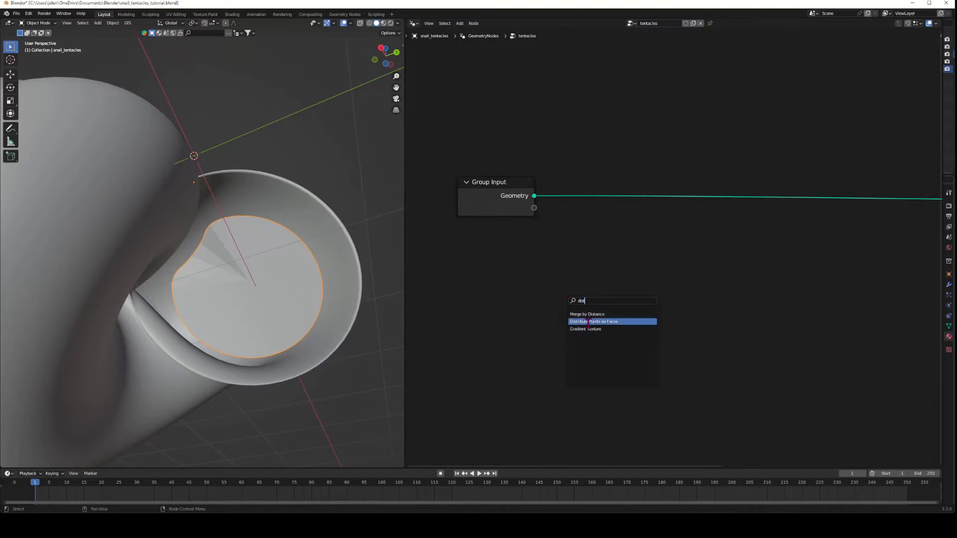
{"action": "key", "text": "Return"}
{"action": "left_click", "coordinate": [600, 179]}
{"action": "left_click_drag", "start_coordinate": [623, 253], "coordinate": [641, 254]}
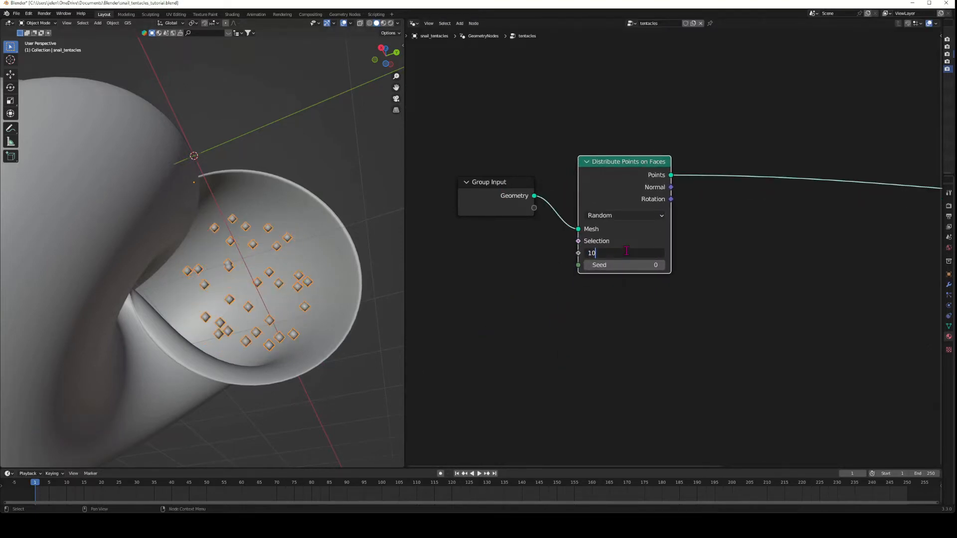
{"action": "key", "text": "Return"}
Insert an Instance on Points node between Distribute Points on Faces and the group output
{"action": "left_click", "coordinate": [575, 304]}
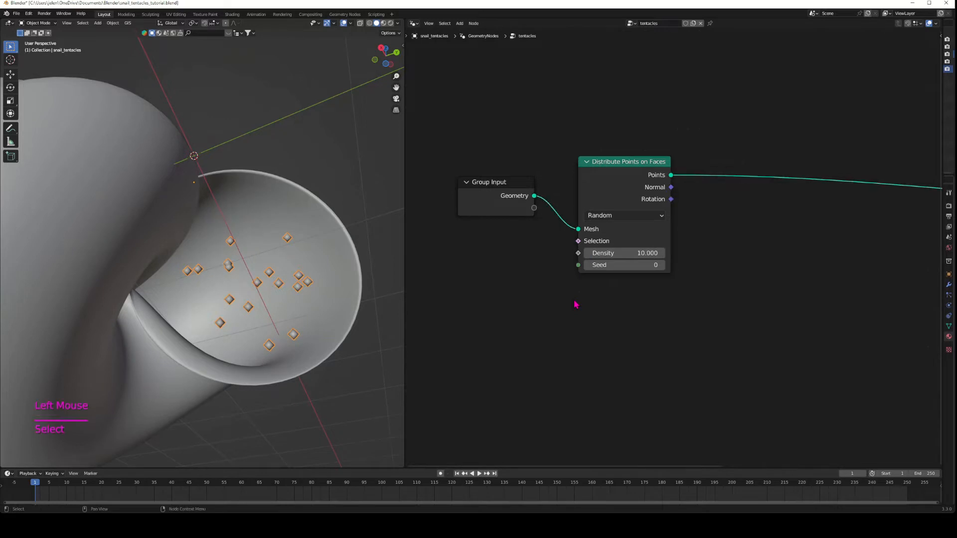
{"action": "key", "text": "shift+a"}
{"action": "type", "text": "instance"}
{"action": "key", "text": "Down"}
{"action": "key", "text": "Down"}
{"action": "key", "text": "Down"}
{"action": "key", "text": "Down"}
{"action": "key", "text": "Down"}
{"action": "key", "text": "Return"}
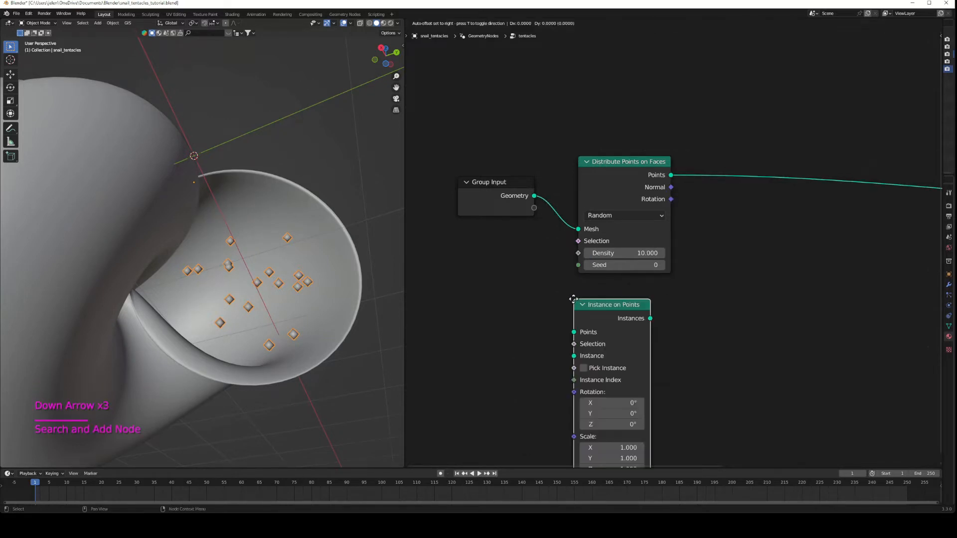
{"action": "left_click", "coordinate": [670, 318]}
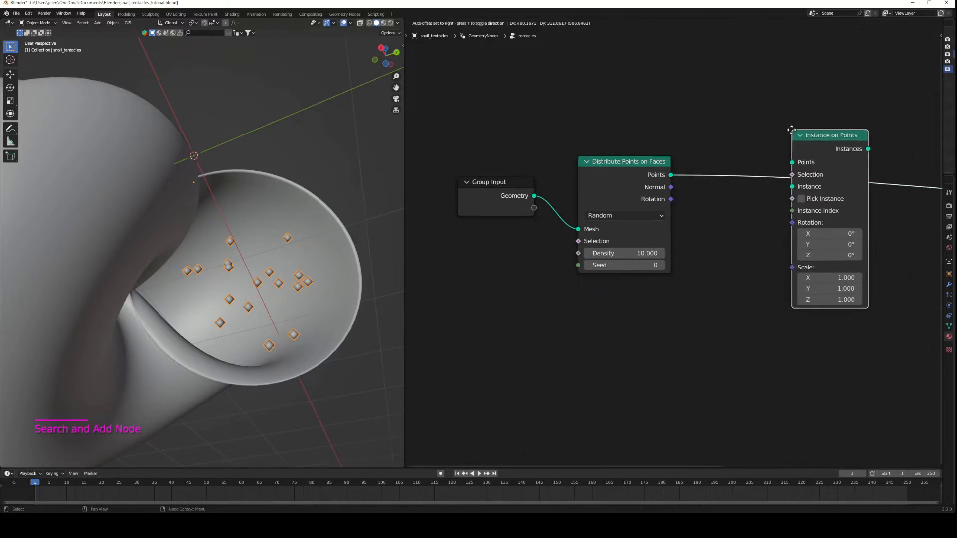
Add a Curve Line node and link its Curve output to the Instance input of Instance on Points
{"action": "left_click", "coordinate": [640, 317]}
{"action": "key", "text": "shift+a"}
{"action": "type", "text": "curve"}
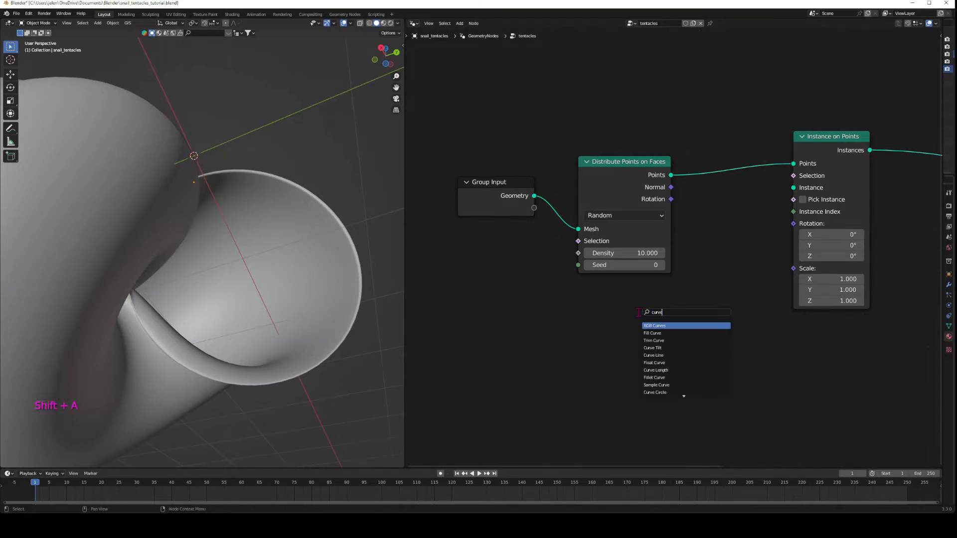
{"action": "left_click", "coordinate": [657, 355]}
{"action": "left_click", "coordinate": [759, 215]}
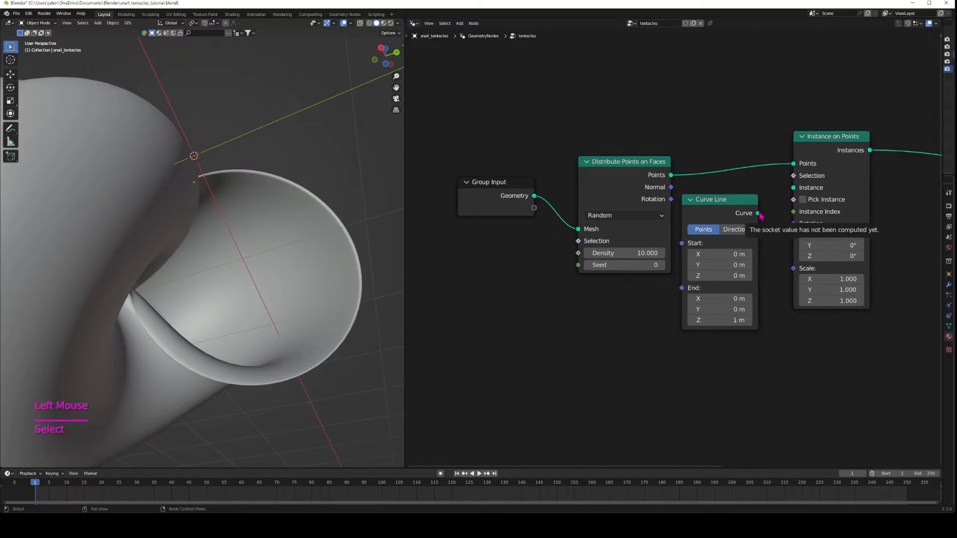
{"action": "left_click_drag", "start_coordinate": [757, 213], "coordinate": [793, 187]}
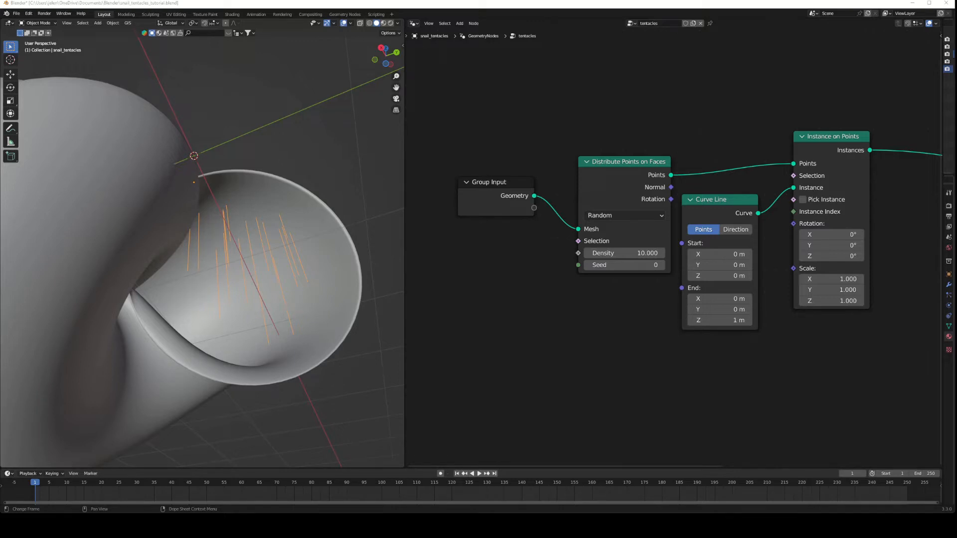
Move Group Input further back and insert a Capture Attribute node between it and Distribute Points on Faces
{"action": "left_click", "coordinate": [493, 183]}
{"action": "left_click_drag", "start_coordinate": [493, 182], "coordinate": [439, 181]}
{"action": "key", "text": "shift+a"}
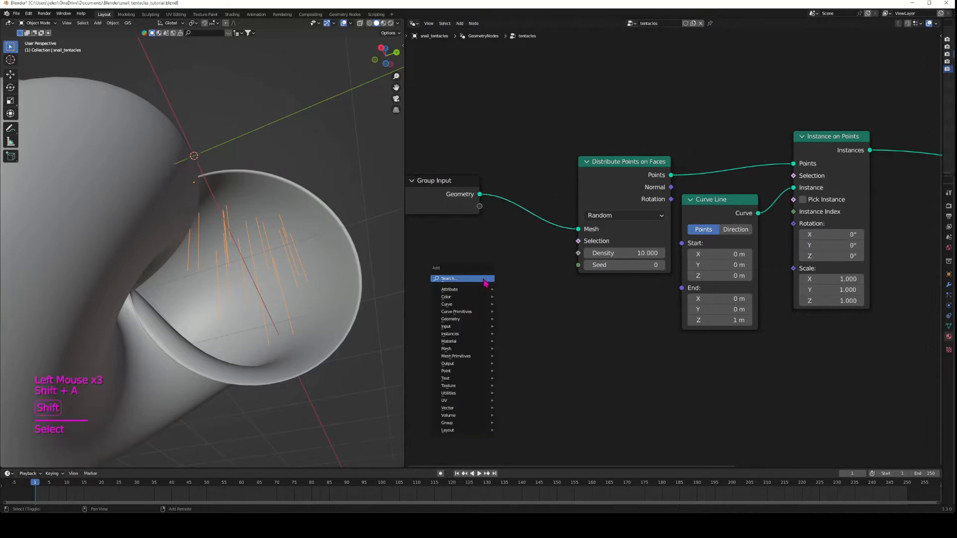
{"action": "left_click", "coordinate": [483, 280]}
{"action": "type", "text": "cap"}
{"action": "left_click", "coordinate": [501, 292]}
{"action": "left_click", "coordinate": [516, 278]}
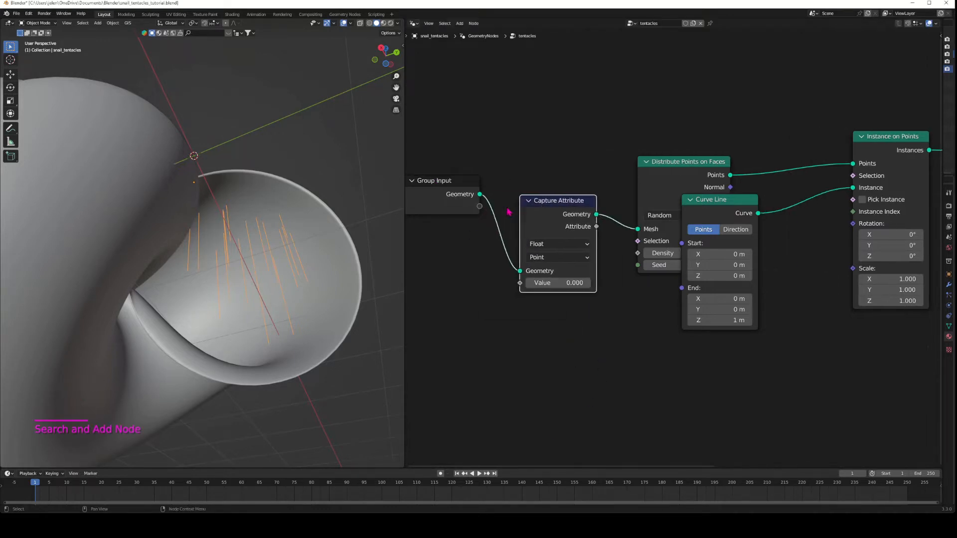
{"action": "key", "text": "shift+a"}
{"action": "left_click", "coordinate": [484, 314]}
{"action": "left_click", "coordinate": [463, 303]}
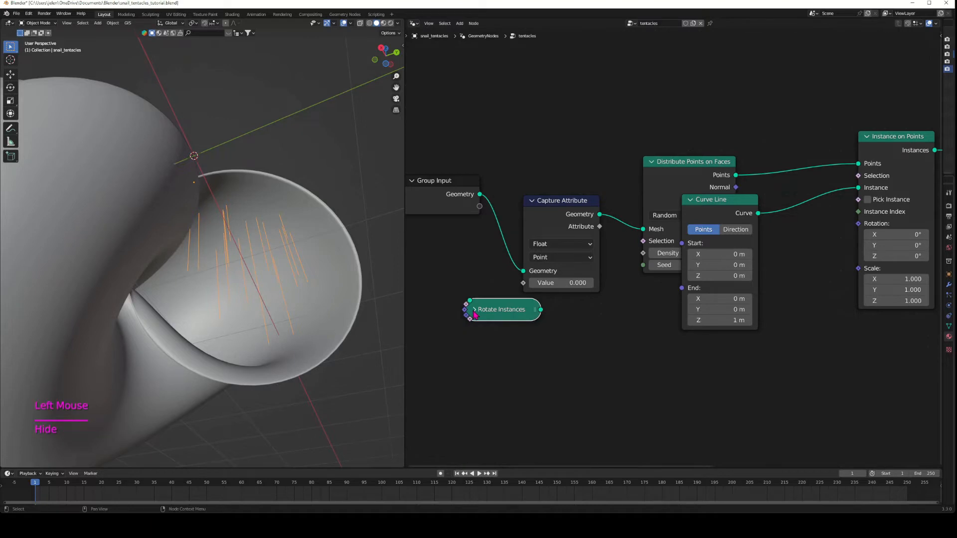
{"action": "key", "text": "Delete"}
Add a Normal node and link it to the Value input of Capture Attribute
{"action": "key", "text": "shift+a"}
{"action": "type", "text": "normal"}
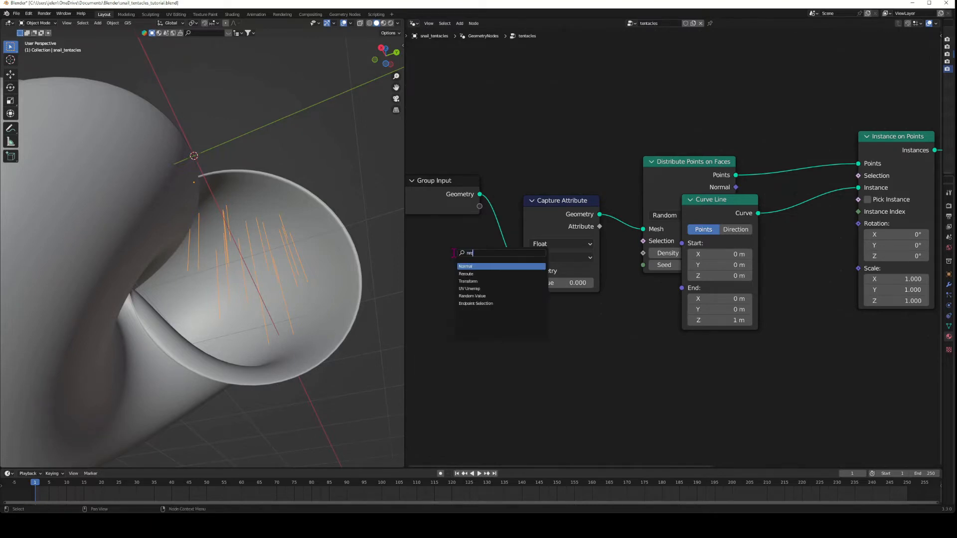
{"action": "key", "text": "Return"}
{"action": "left_click", "coordinate": [503, 292]}
{"action": "left_click_drag", "start_coordinate": [493, 275], "coordinate": [523, 284]}
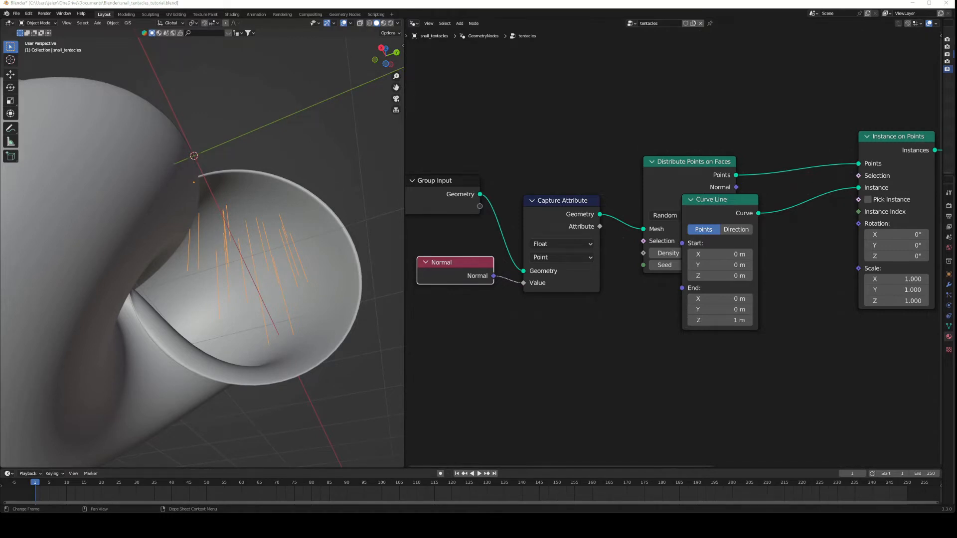
Move the Curve Line node clear of Distribute Points on Faces and add an Align Euler to Vector node below them
{"action": "left_click", "coordinate": [623, 359]}
{"action": "left_click_drag", "start_coordinate": [726, 197], "coordinate": [795, 189]}
{"action": "left_click", "coordinate": [644, 341]}
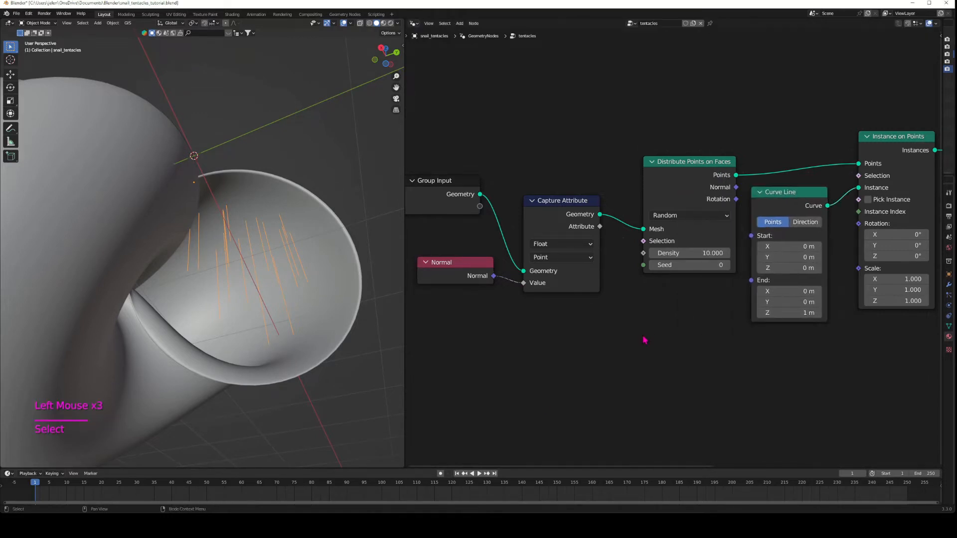
{"action": "scroll", "coordinate": [647, 336], "scroll_direction": "down", "scroll_amount": 2}
{"action": "middle_click_drag", "start_coordinate": [656, 331], "coordinate": [560, 282]}
{"action": "key", "text": "shift+a"}
{"action": "type", "text": "ali"}
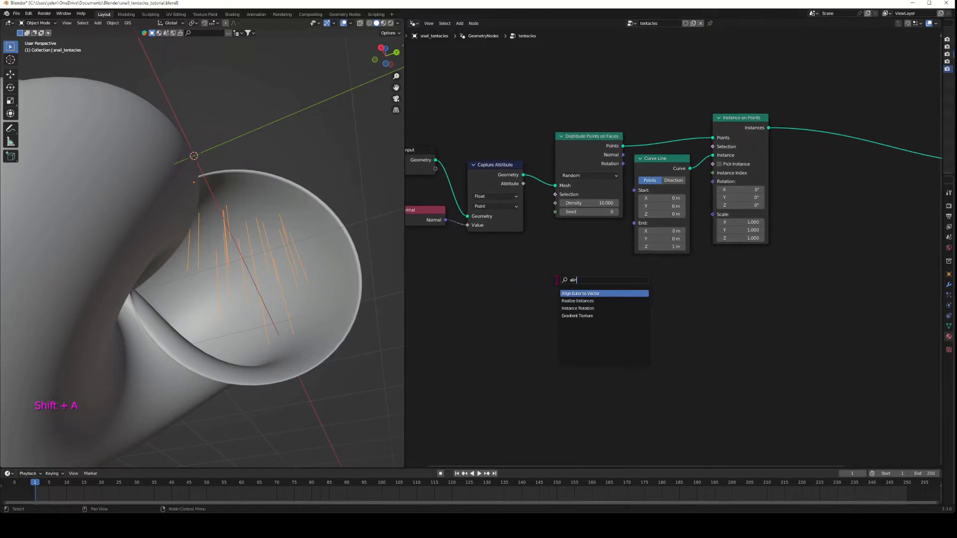
{"action": "key", "text": "Return"}
{"action": "left_click", "coordinate": [557, 280]}
Add a Musgrave Texture, link its Height to the Rotation of Instance on Points, and set its Scale to 15.6
{"action": "key", "text": "shift+a"}
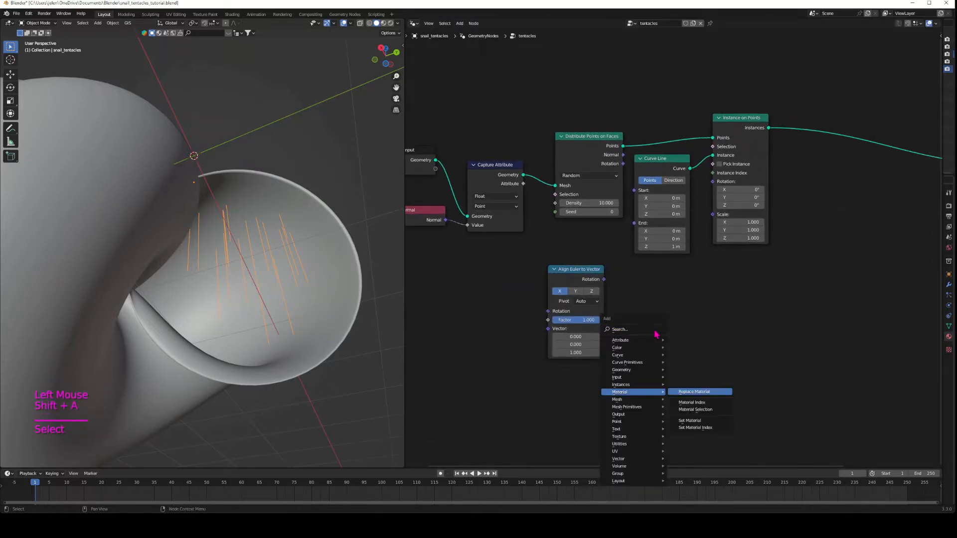
{"action": "mouse_move", "coordinate": [633, 436]}
{"action": "left_click", "coordinate": [695, 406]}
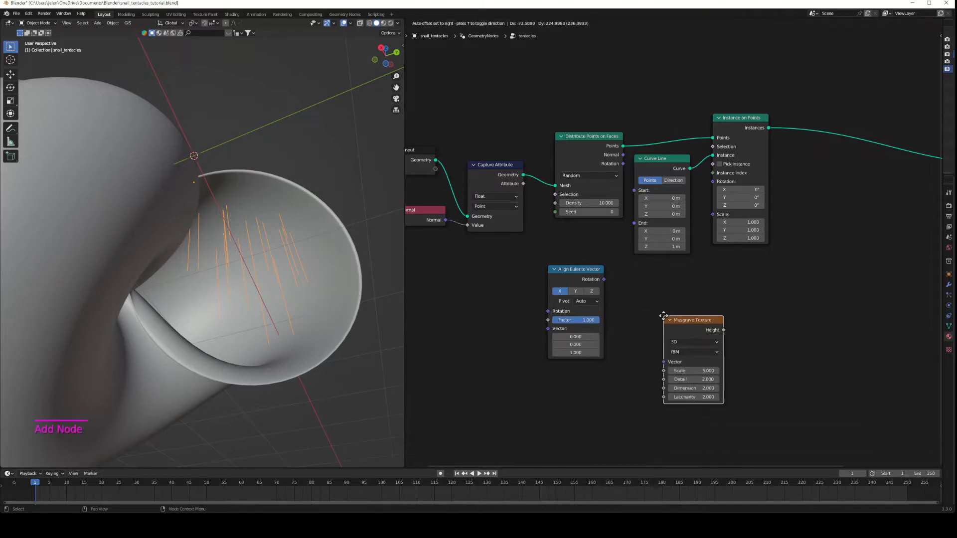
{"action": "left_click", "coordinate": [646, 284]}
{"action": "left_click_drag", "start_coordinate": [706, 297], "coordinate": [713, 181]}
{"action": "left_click_drag", "start_coordinate": [676, 287], "coordinate": [655, 273]}
{"action": "left_click_drag", "start_coordinate": [647, 323], "coordinate": [673, 323]}
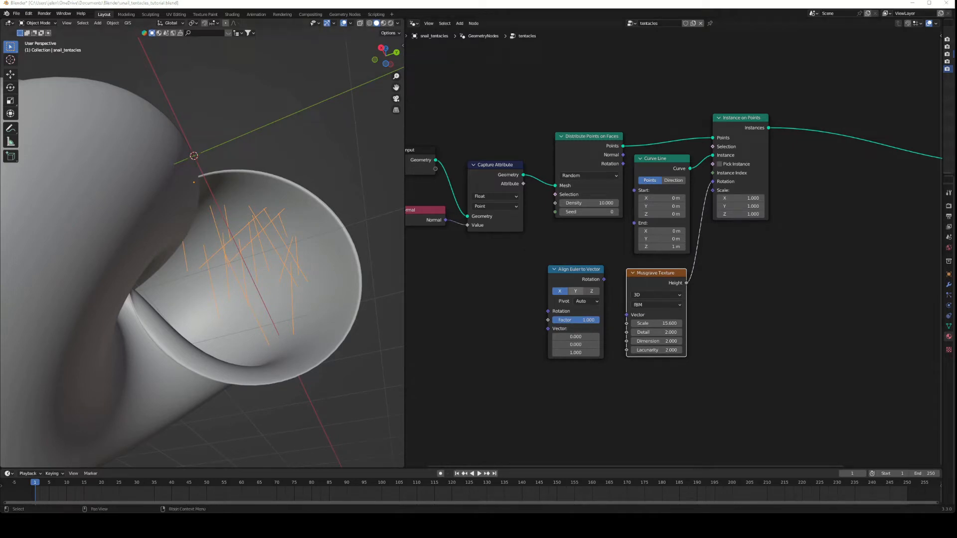
Link Align Euler to Vector's Rotation to the Musgrave Texture's Vector, compare the alignment axes, and choose Y
{"action": "left_click", "coordinate": [576, 292]}
{"action": "left_click_drag", "start_coordinate": [600, 282], "coordinate": [627, 315]}
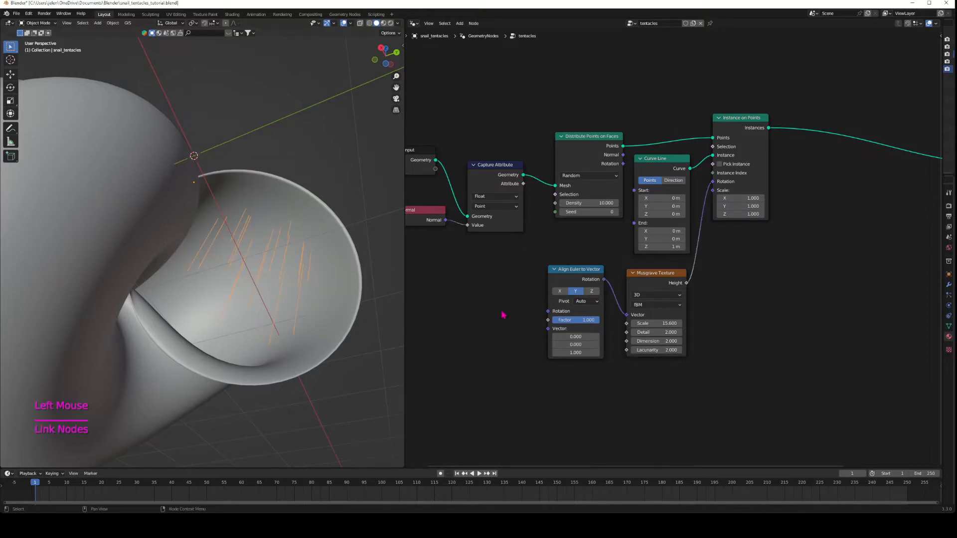
{"action": "left_click", "coordinate": [559, 291]}
{"action": "left_click", "coordinate": [575, 291]}
{"action": "left_click", "coordinate": [559, 291]}
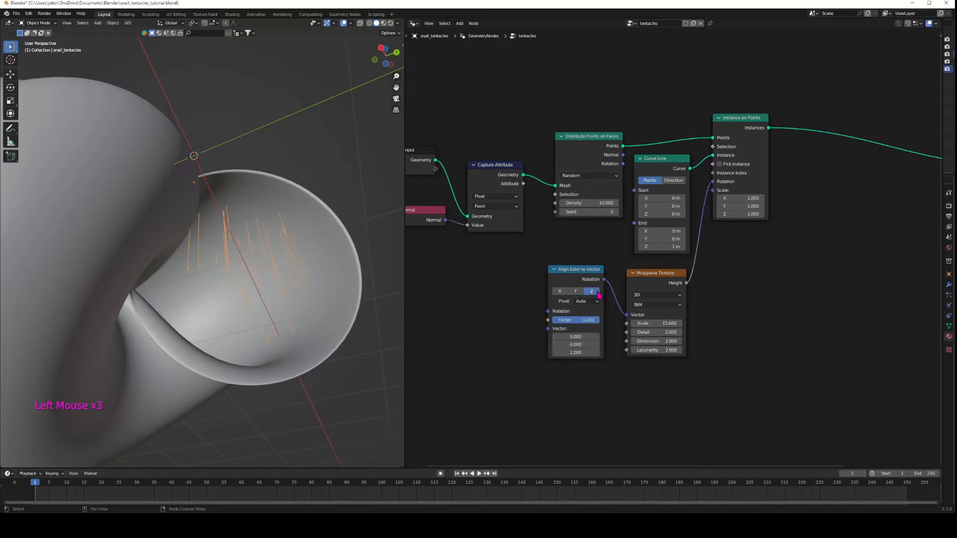
{"action": "left_click", "coordinate": [575, 291]}
{"action": "scroll", "coordinate": [495, 311], "scroll_direction": "down", "scroll_amount": 1}
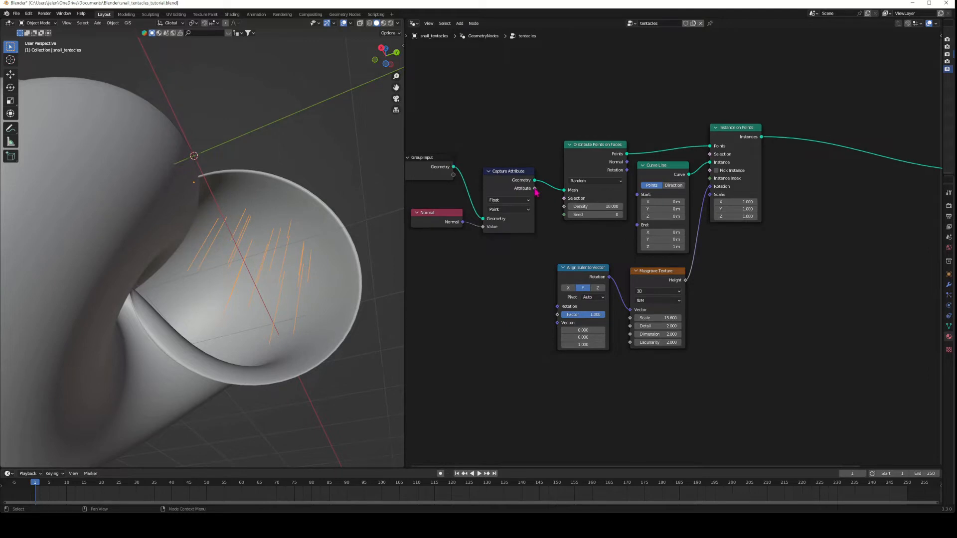
Link Capture Attribute's Attribute output to the Vector of Align Euler to Vector and set the Factor to 0.2
{"action": "left_click_drag", "start_coordinate": [534, 189], "coordinate": [571, 314]}
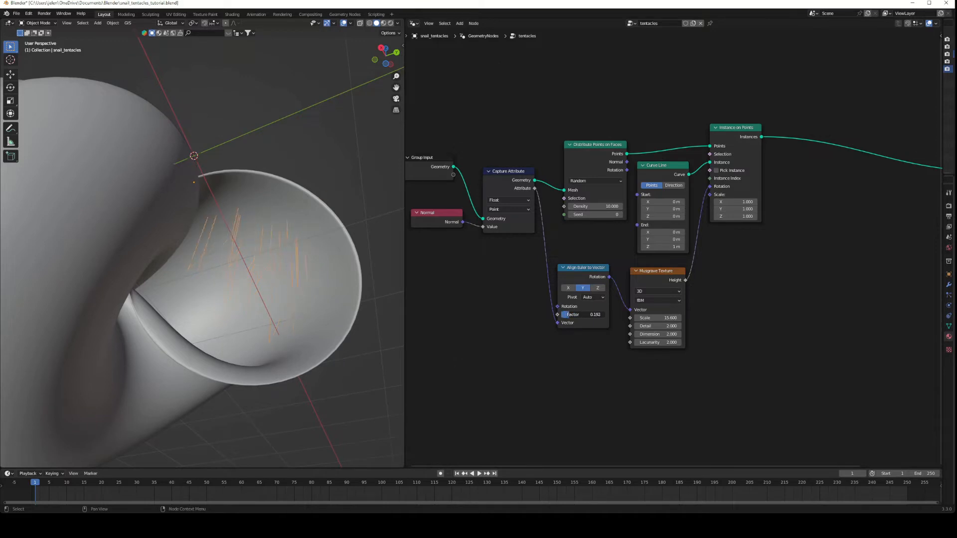
{"action": "middle_click_drag", "start_coordinate": [144, 325], "coordinate": [147, 374]}
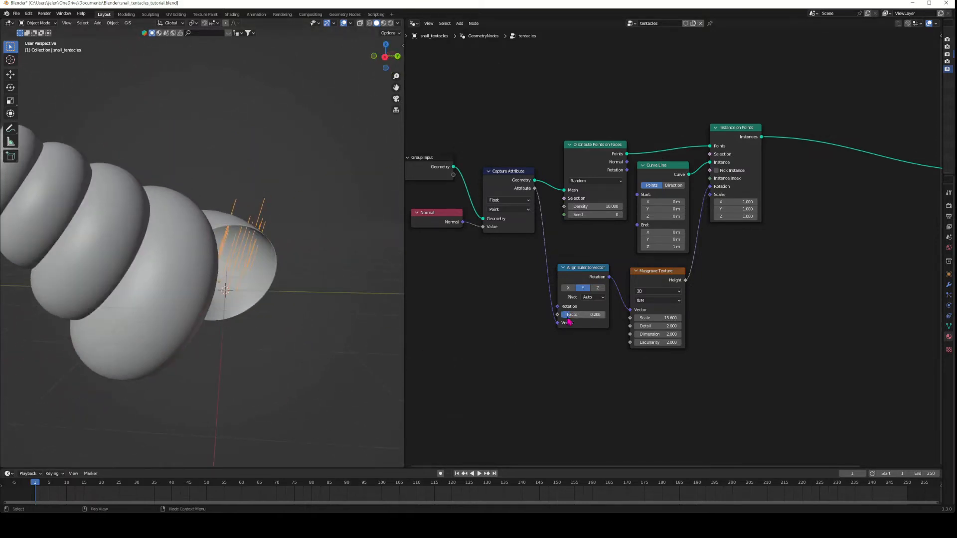
{"action": "left_click", "coordinate": [563, 314]}
{"action": "left_click", "coordinate": [564, 314]}
{"action": "left_click", "coordinate": [564, 315]}
{"action": "mouse_move", "coordinate": [564, 314]}
{"action": "left_mouse_down"}
{"action": "mouse_move", "coordinate": [586, 314]}
{"action": "mouse_move", "coordinate": [570, 315]}
{"action": "left_mouse_up"}
Change the Musgrave Texture type to Hetero Terrain and set its Scale to 4
{"action": "left_click", "coordinate": [658, 301]}
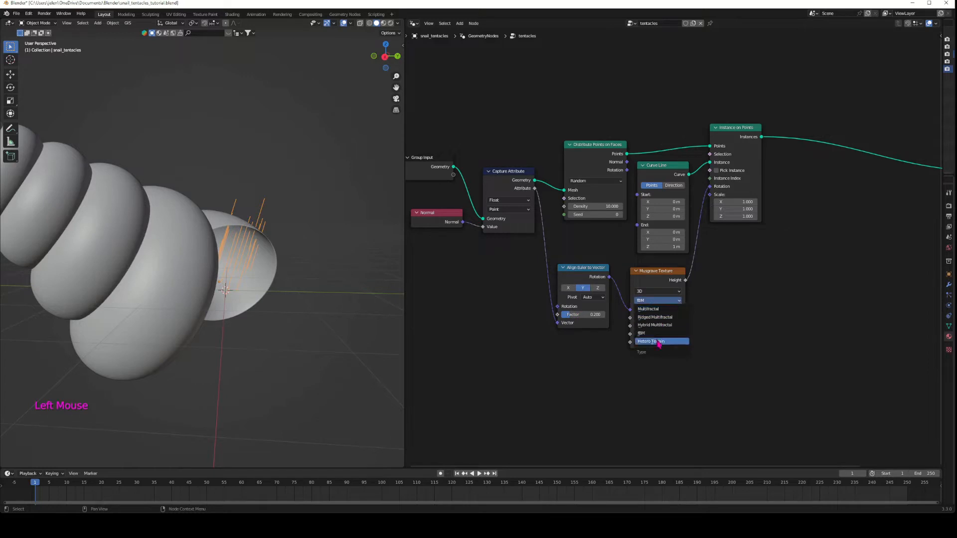
{"action": "left_click", "coordinate": [658, 319]}
{"action": "left_click_drag", "start_coordinate": [658, 318], "coordinate": [639, 318]}
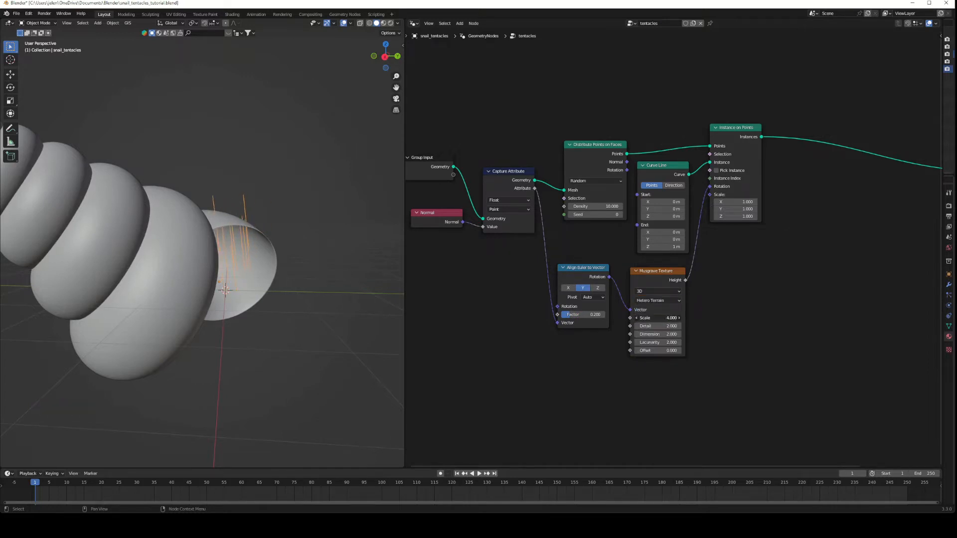
Rearrange the Align Euler to Vector, Musgrave Texture and Instance on Points nodes to free space between them
{"action": "left_click_drag", "start_coordinate": [583, 268], "coordinate": [578, 252]}
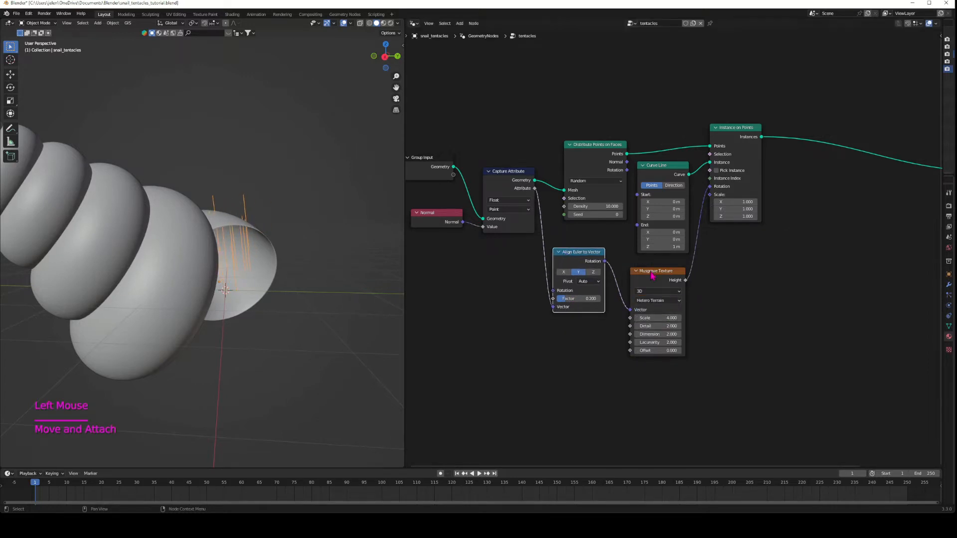
{"action": "left_click_drag", "start_coordinate": [657, 270], "coordinate": [650, 269]}
{"action": "middle_click_drag", "start_coordinate": [244, 312], "coordinate": [215, 302]}
{"action": "left_click_drag", "start_coordinate": [732, 128], "coordinate": [767, 135]}
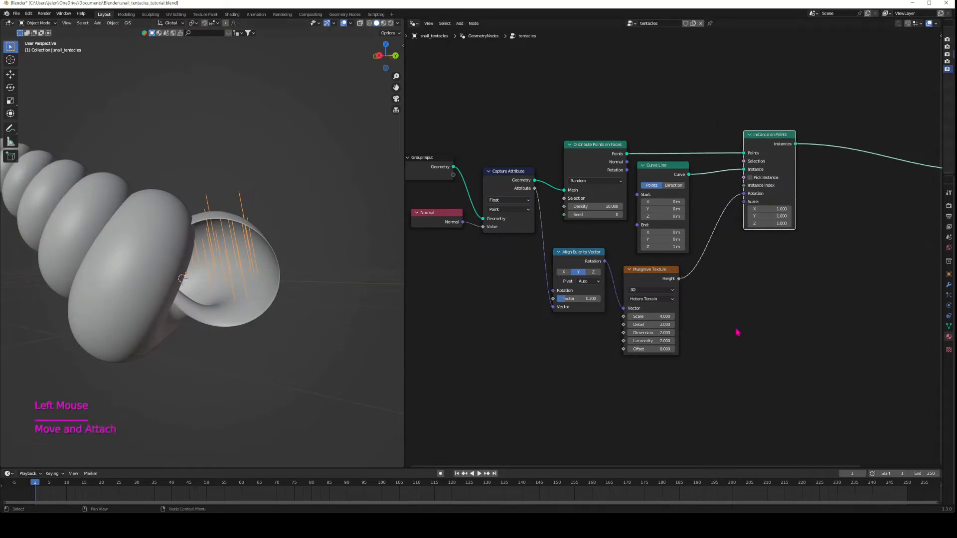
Add a Noise Texture, link its Fac to Instance on Points' Scale, and feed its Vector from Align Euler to Vector's Rotation
{"action": "key", "text": "shift+a"}
{"action": "mouse_move", "coordinate": [728, 288]}
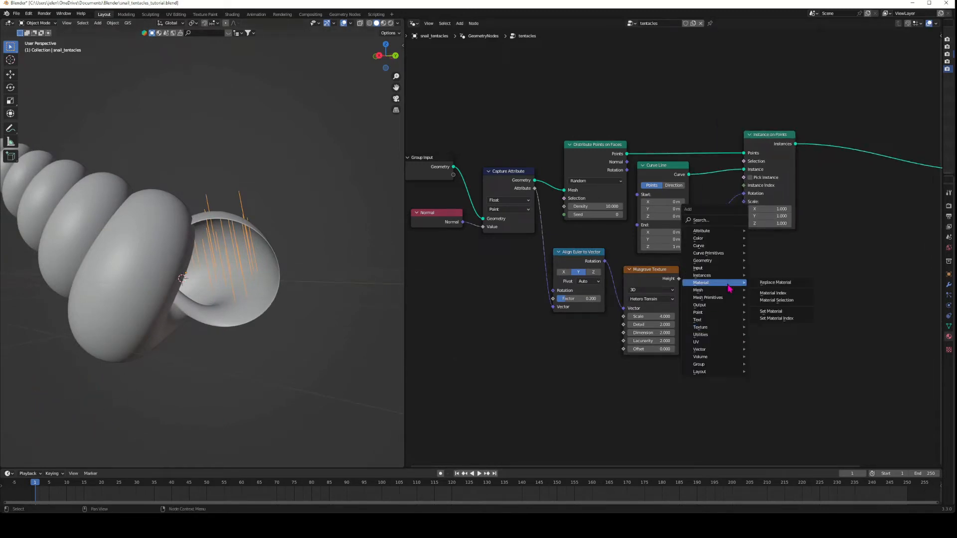
{"action": "type", "text": "noise"}
{"action": "key", "text": "Return"}
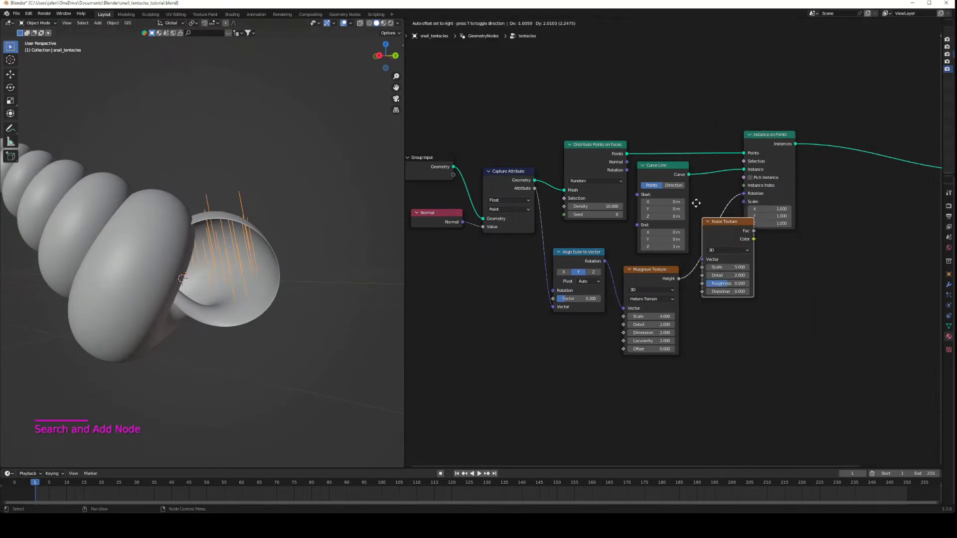
{"action": "left_click", "coordinate": [623, 348]}
{"action": "left_click_drag", "start_coordinate": [680, 376], "coordinate": [744, 201]}
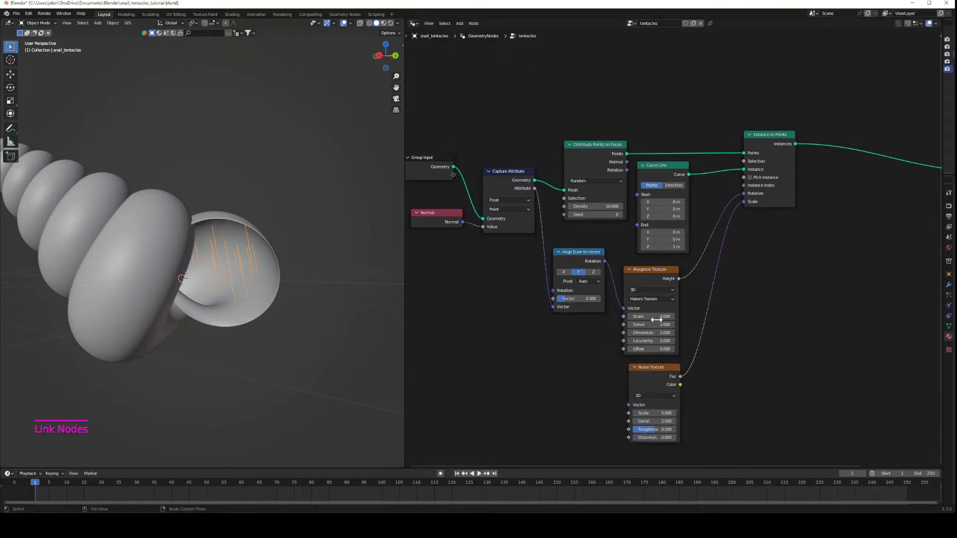
{"action": "left_click_drag", "start_coordinate": [604, 262], "coordinate": [627, 404]}
Insert a Map Range node between the Noise Texture's Fac output and the Scale input of Instance on Points
{"action": "key", "text": "shift+a"}
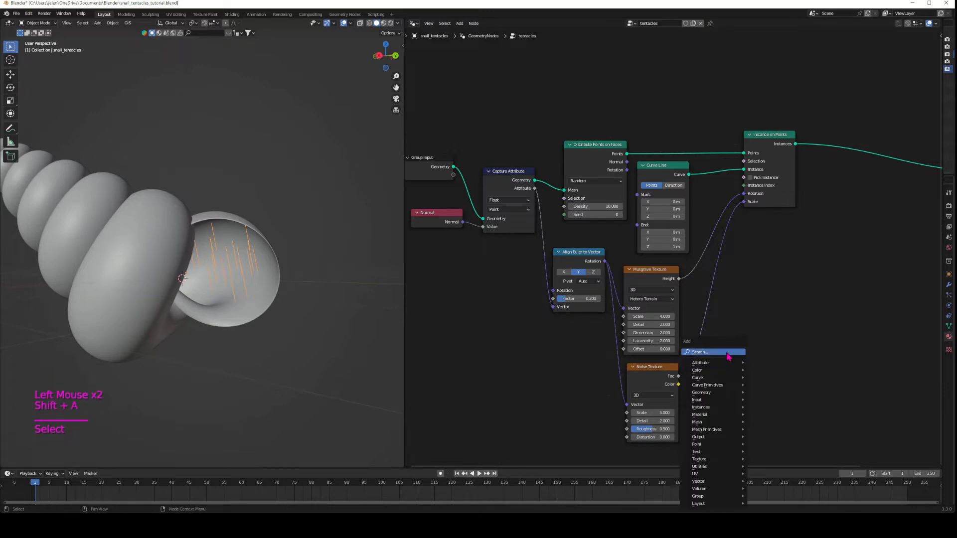
{"action": "left_click", "coordinate": [712, 357]}
{"action": "type", "text": "map"}
{"action": "key", "text": "Return"}
{"action": "left_click", "coordinate": [684, 312]}
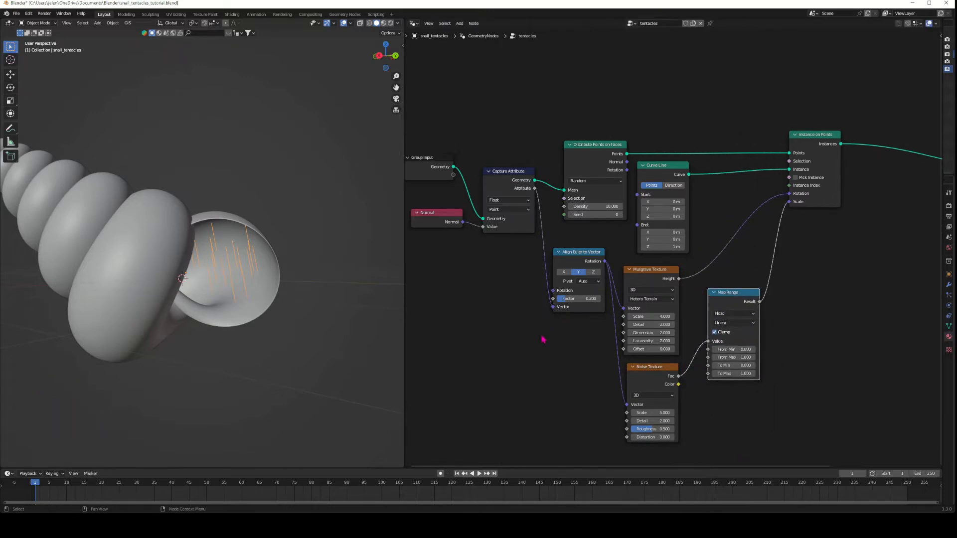
Select the shell object and apply its object transform
{"action": "left_click", "coordinate": [143, 254]}
{"action": "key", "text": "ctrl+a"}
{"action": "left_click", "coordinate": [142, 254]}
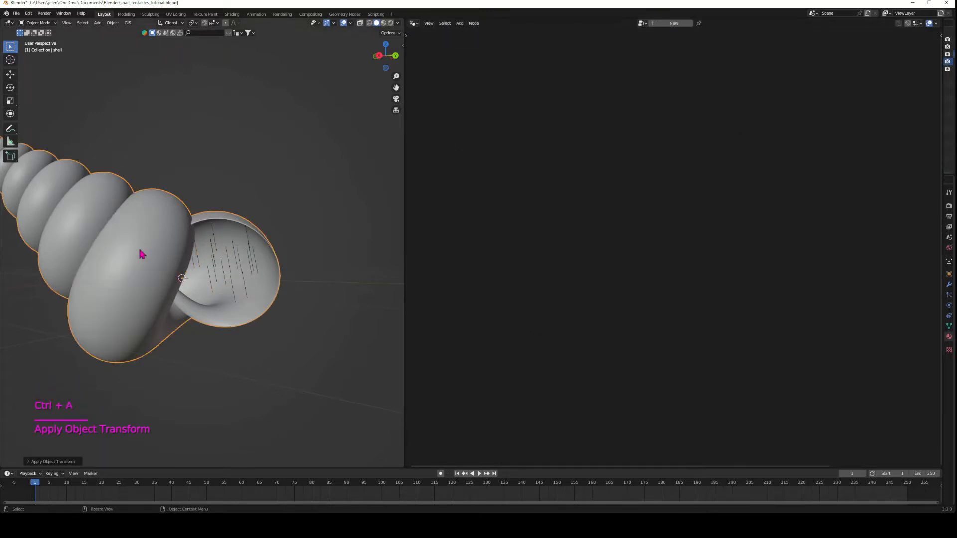
Select the snail_tentacles object and set its Map Range node's From Max to 1.2 and To Max to 4.6
{"action": "double_click", "coordinate": [219, 282]}
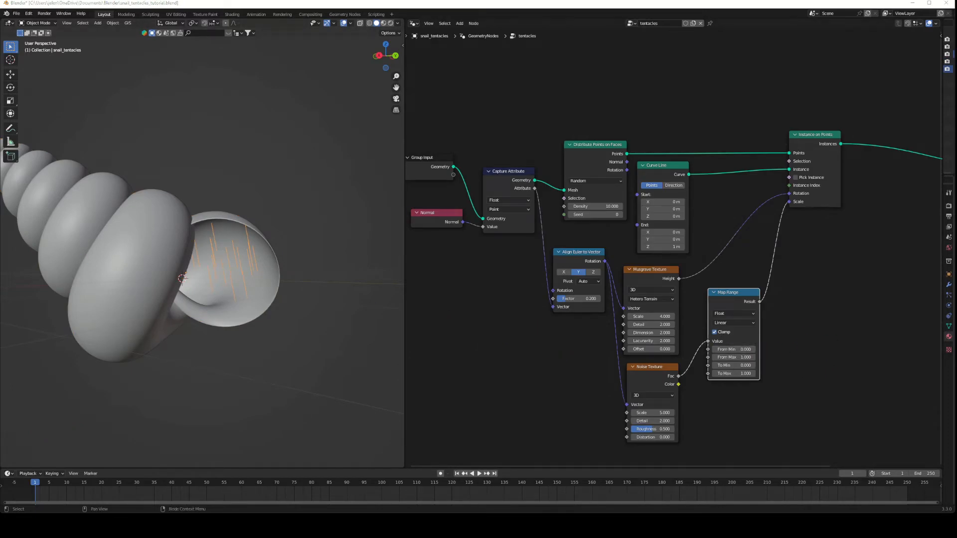
{"action": "left_click_drag", "start_coordinate": [735, 358], "coordinate": [754, 374]}
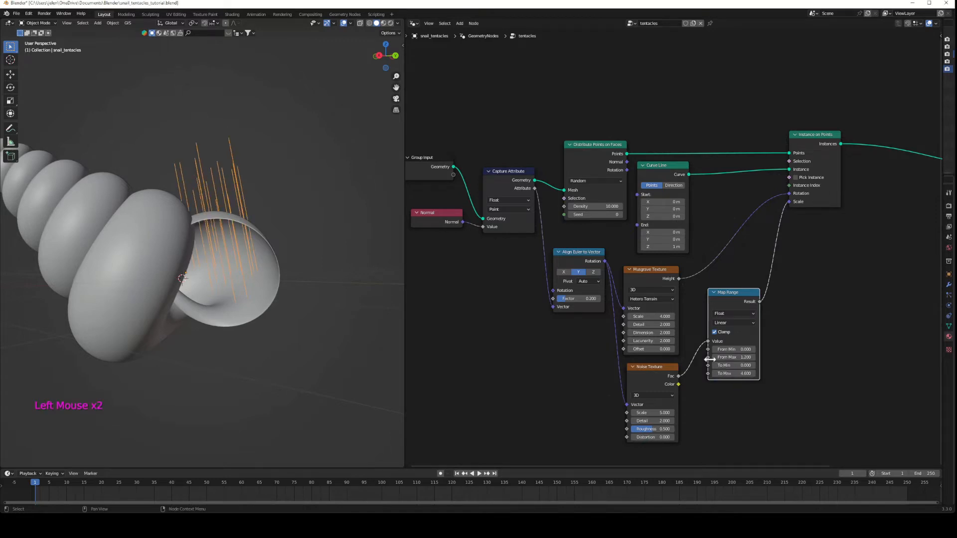
Compare the Z, X and Y axes on the Align Euler to Vector node, keep Y, and set its Factor to 0.575
{"action": "left_click", "coordinate": [593, 272]}
{"action": "left_click", "coordinate": [564, 274]}
{"action": "left_click", "coordinate": [579, 274]}
{"action": "mouse_move", "coordinate": [573, 299]}
{"action": "left_mouse_down"}
{"action": "mouse_move", "coordinate": [608, 299]}
{"action": "mouse_move", "coordinate": [590, 299]}
{"action": "left_mouse_up"}
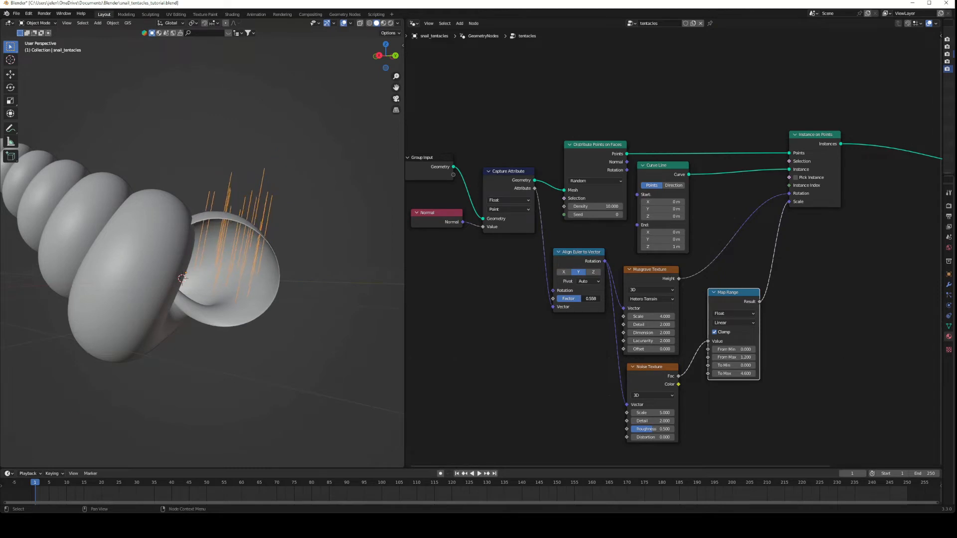
Point the Curve Line along X by setting its End to X 1.9 m, Y 0 m and Z 0 m
{"action": "left_click_drag", "start_coordinate": [663, 246], "coordinate": [672, 247]}
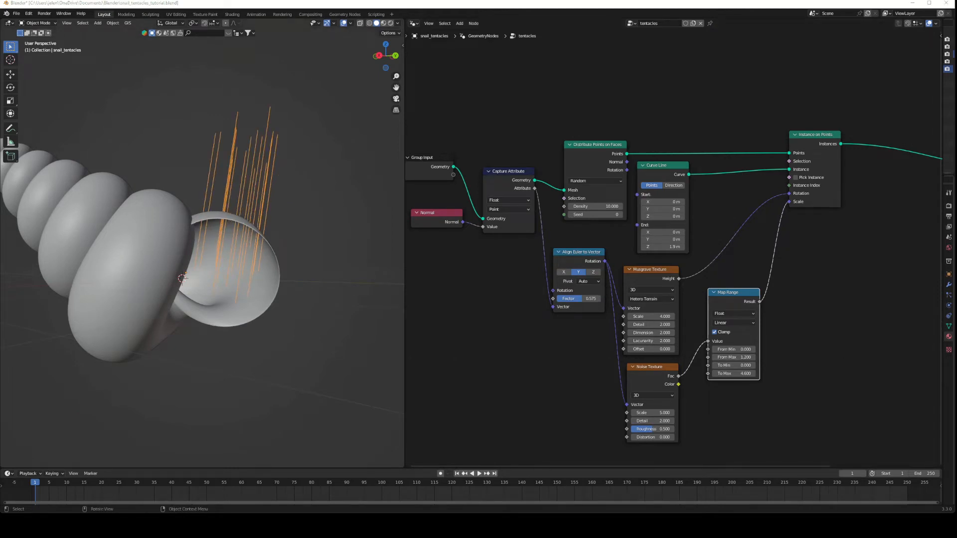
{"action": "left_click", "coordinate": [665, 232]}
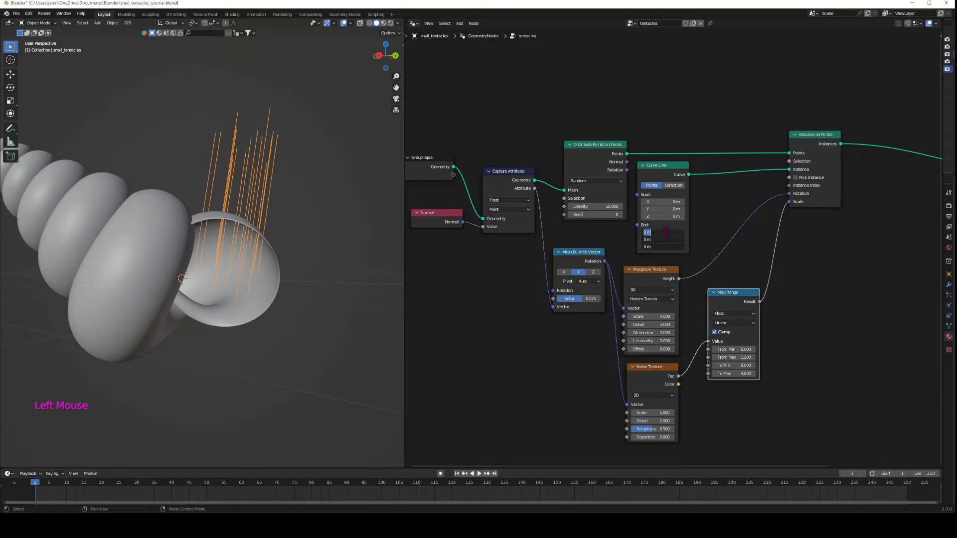
{"action": "type", "text": "0"}
{"action": "key", "text": "Return"}
{"action": "left_click", "coordinate": [665, 232]}
{"action": "left_click", "coordinate": [663, 201]}
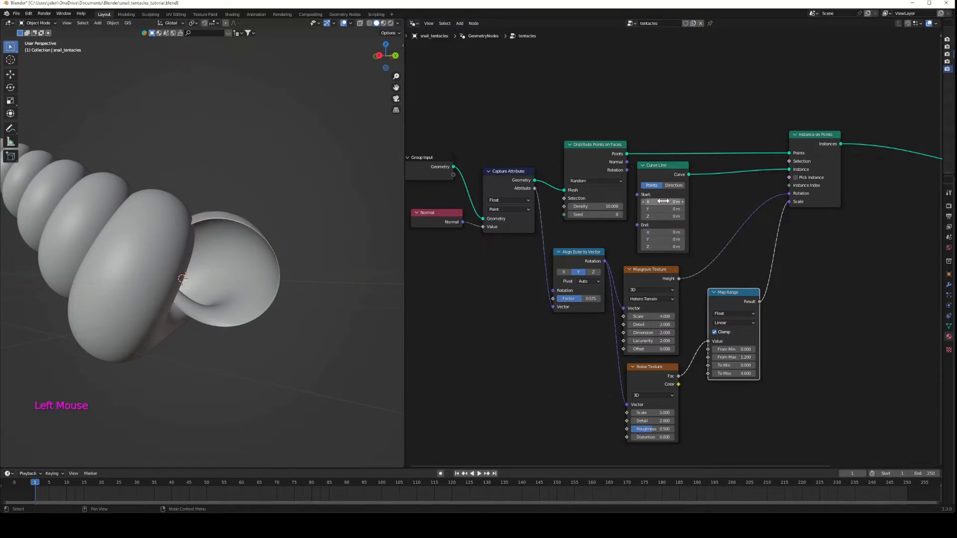
{"action": "left_click_drag", "start_coordinate": [663, 230], "coordinate": [668, 233]}
Switch the Align Euler to Vector node to the X axis and inspect the lines at the shell opening
{"action": "middle_click_drag", "start_coordinate": [191, 323], "coordinate": [209, 325]}
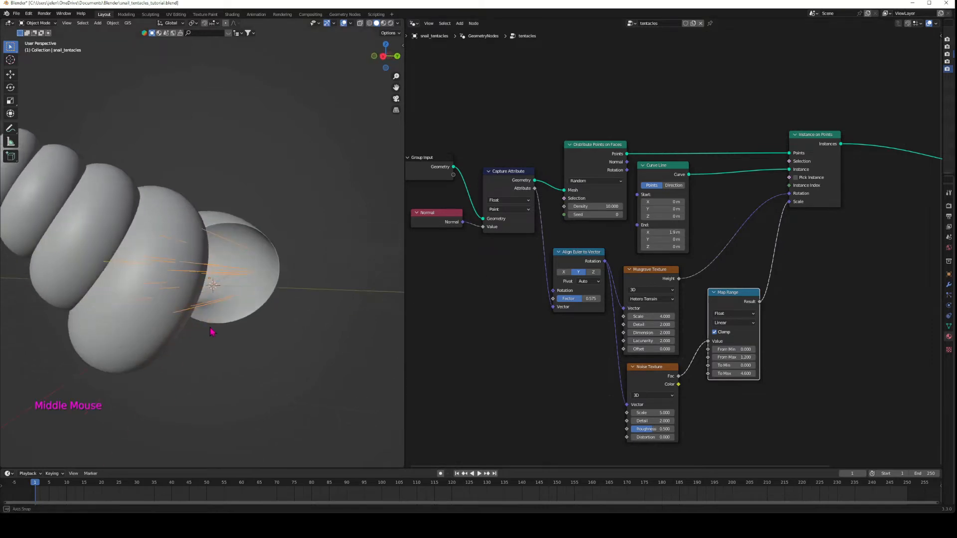
{"action": "left_click", "coordinate": [565, 272]}
{"action": "middle_click_drag", "start_coordinate": [196, 413], "coordinate": [197, 394]}
{"action": "scroll", "coordinate": [249, 369], "scroll_direction": "up", "scroll_amount": 2}
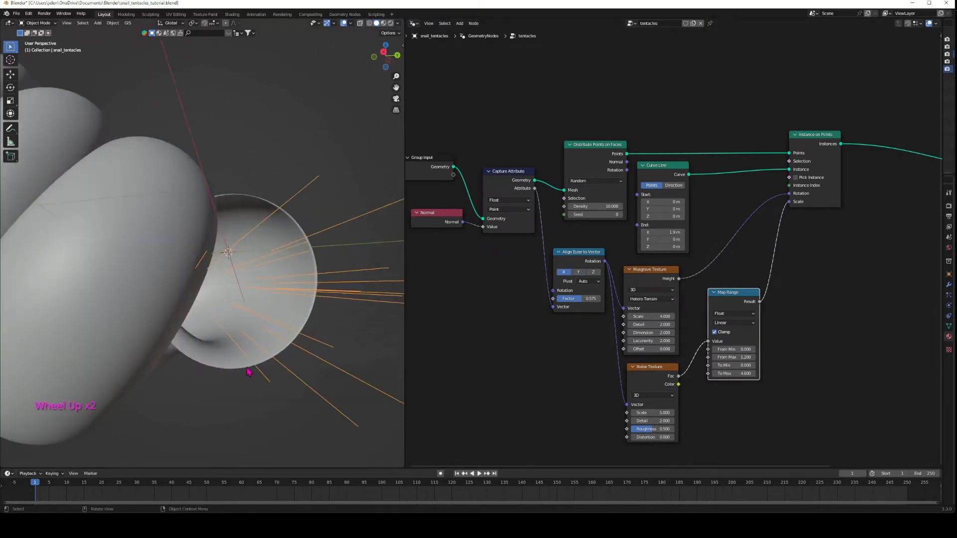
{"action": "middle_click_drag", "start_coordinate": [250, 370], "coordinate": [238, 381]}
Raise the Map Range node's From Max to 2.8 and To Max to 8.7
{"action": "mouse_move", "coordinate": [733, 357]}
{"action": "left_mouse_down"}
{"action": "mouse_move", "coordinate": [747, 357]}
{"action": "mouse_move", "coordinate": [735, 363]}
{"action": "mouse_move", "coordinate": [737, 374]}
{"action": "mouse_move", "coordinate": [762, 373]}
{"action": "mouse_move", "coordinate": [724, 365]}
{"action": "mouse_move", "coordinate": [734, 365]}
{"action": "left_mouse_up"}
{"action": "left_click", "coordinate": [731, 357]}
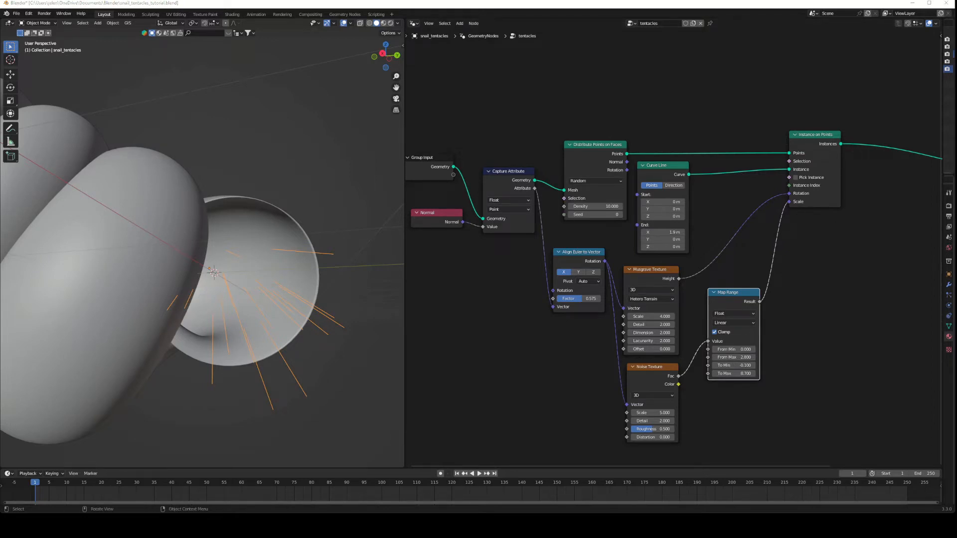
Change the Capture Attribute node's data type to Vector
{"action": "left_click", "coordinate": [508, 200]}
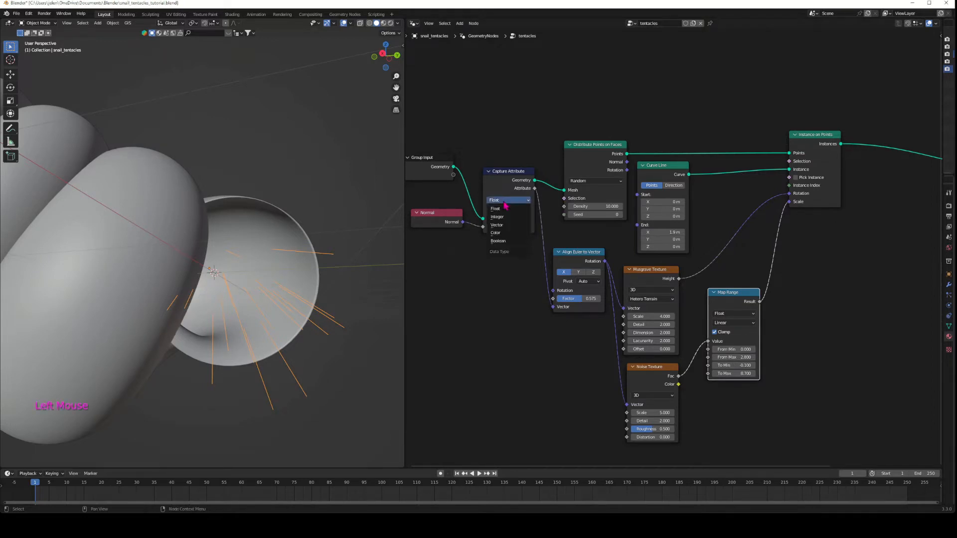
{"action": "left_click", "coordinate": [505, 233]}
{"action": "middle_click_drag", "start_coordinate": [267, 389], "coordinate": [244, 446]}
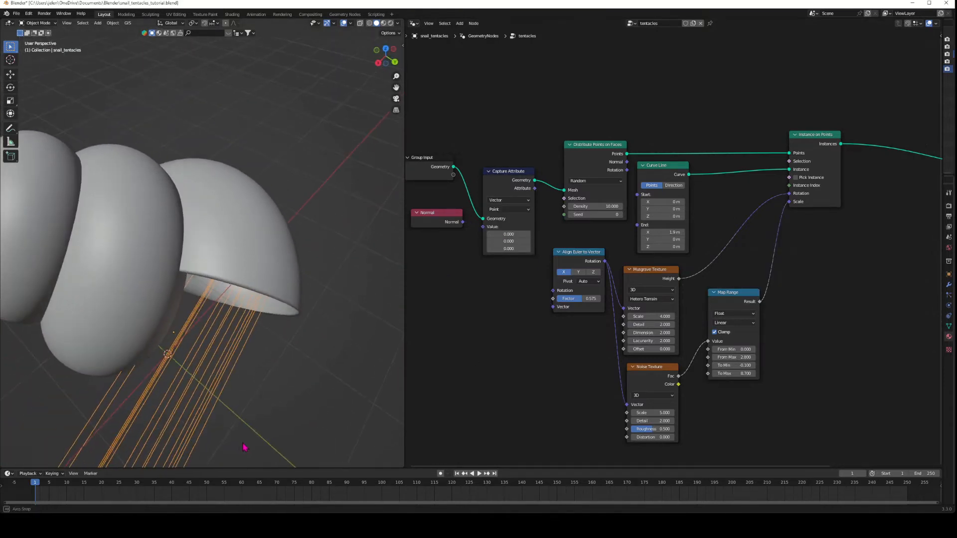
Set Align Euler to Vector to the Y axis with Factor 0.233, and reconnect the Normal node to Capture Attribute's Value
{"action": "left_click", "coordinate": [580, 274]}
{"action": "mouse_move", "coordinate": [575, 304]}
{"action": "left_mouse_down"}
{"action": "mouse_move", "coordinate": [588, 304]}
{"action": "mouse_move", "coordinate": [566, 299]}
{"action": "left_mouse_up"}
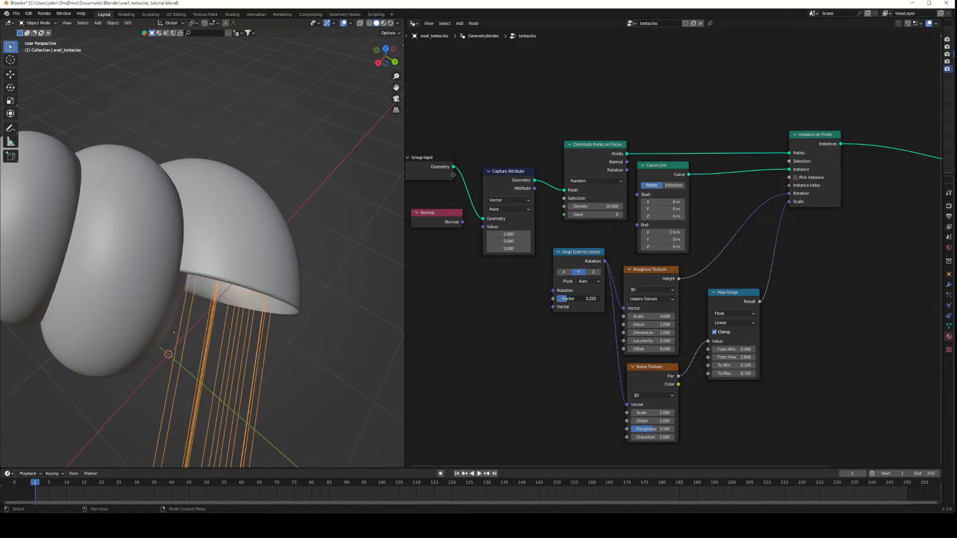
{"action": "middle_click_drag", "start_coordinate": [294, 358], "coordinate": [298, 308]}
{"action": "scroll", "coordinate": [309, 299], "scroll_direction": "down", "scroll_amount": 2}
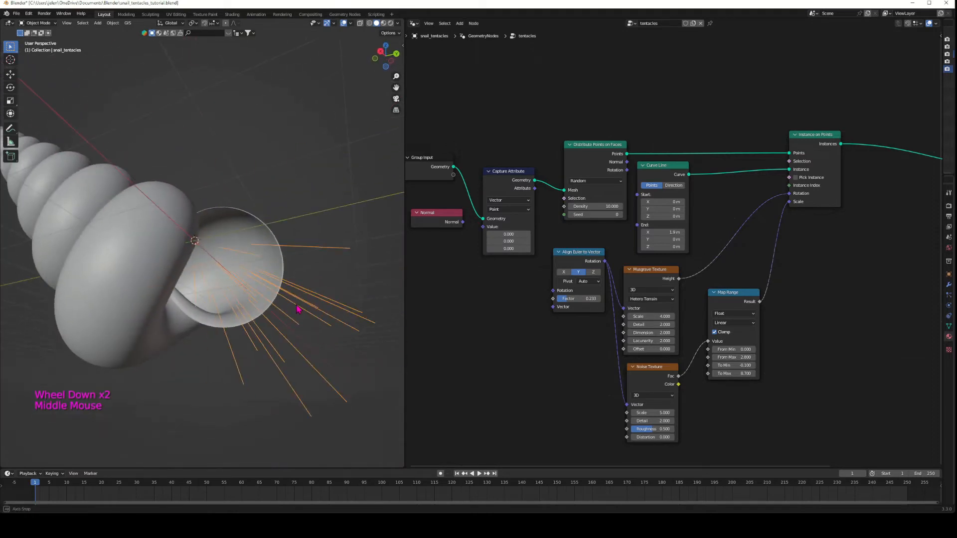
{"action": "left_click_drag", "start_coordinate": [463, 222], "coordinate": [482, 227]}
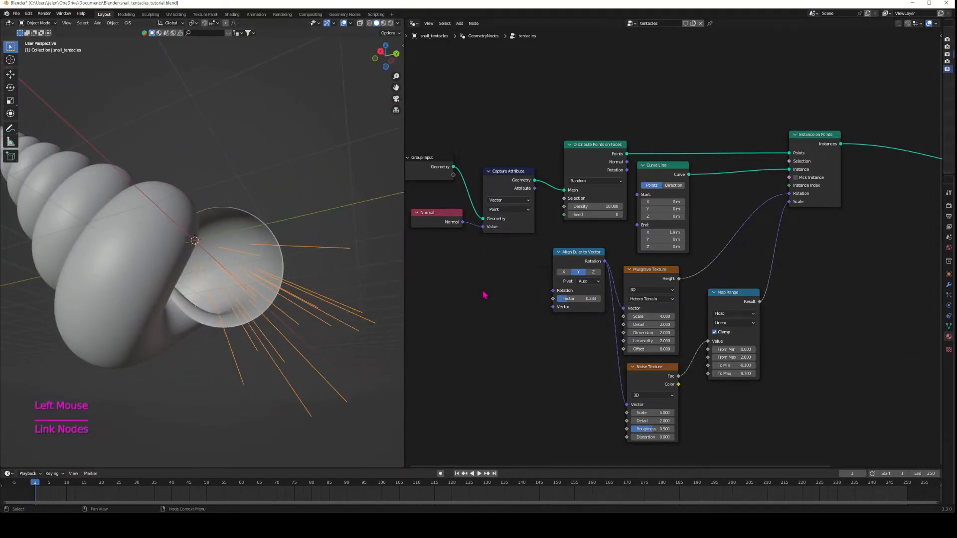
Reposition the Map Range and Noise Texture nodes slightly in the tentacles node tree
{"action": "left_click_drag", "start_coordinate": [729, 292], "coordinate": [727, 279]}
{"action": "left_click_drag", "start_coordinate": [653, 367], "coordinate": [652, 365]}
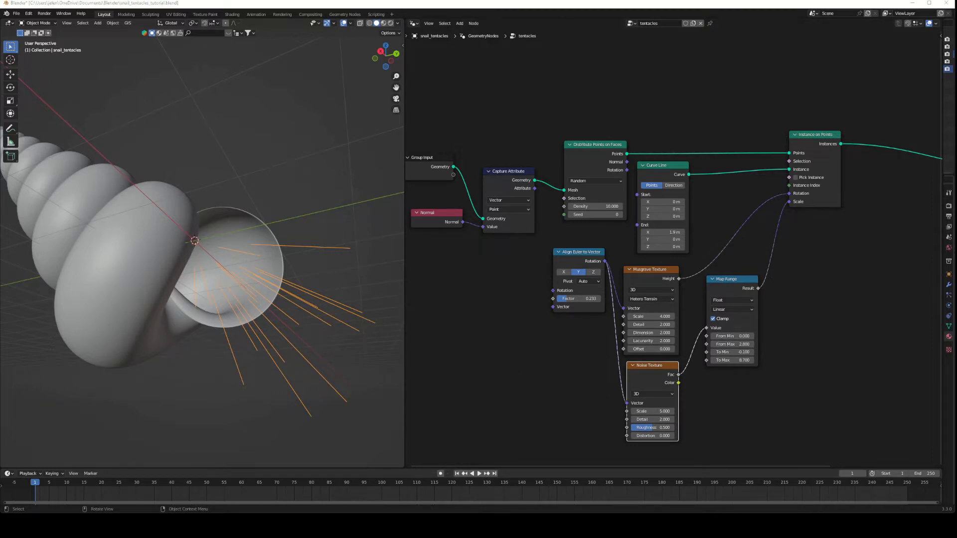
{"action": "left_click", "coordinate": [867, 299]}
{"action": "middle_click_drag", "start_coordinate": [867, 299], "coordinate": [620, 314]}
{"action": "left_click_drag", "start_coordinate": [825, 183], "coordinate": [856, 197]}
{"action": "middle_click_drag", "start_coordinate": [758, 231], "coordinate": [899, 222]}
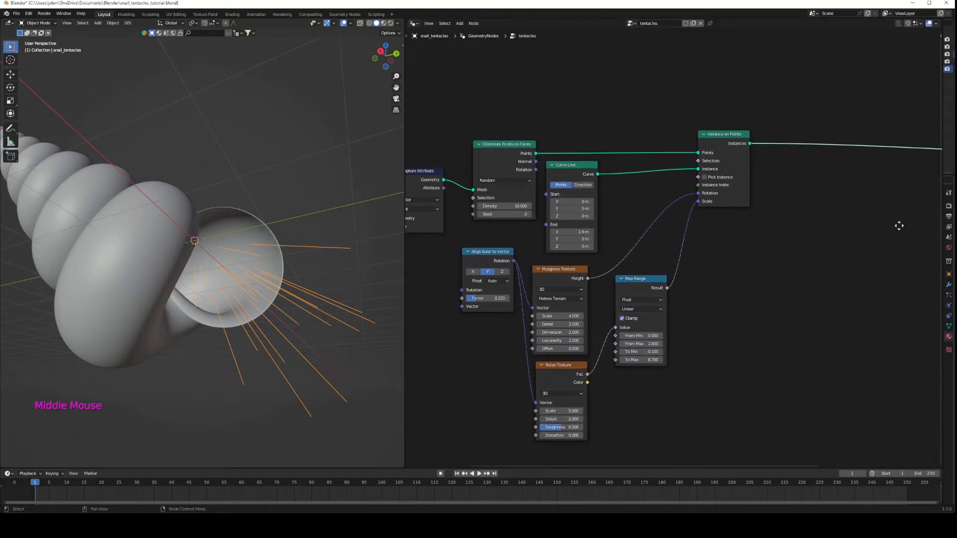
{"action": "scroll", "coordinate": [734, 330], "scroll_direction": "down", "scroll_amount": 3}
{"action": "middle_click_drag", "start_coordinate": [734, 330], "coordinate": [795, 320]}
Tidy the first nodes from Group Input to Instance on Points into a compact row and collapse the Curve Line node
{"action": "left_click_drag", "start_coordinate": [479, 209], "coordinate": [451, 223]}
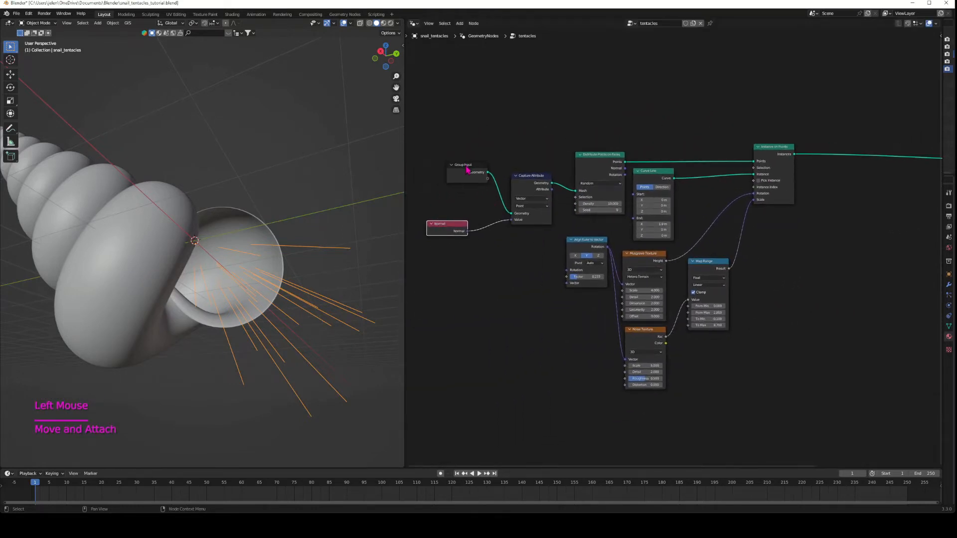
{"action": "left_click_drag", "start_coordinate": [463, 166], "coordinate": [443, 195]}
{"action": "left_click_drag", "start_coordinate": [520, 175], "coordinate": [489, 182]}
{"action": "left_click_drag", "start_coordinate": [593, 154], "coordinate": [553, 158]}
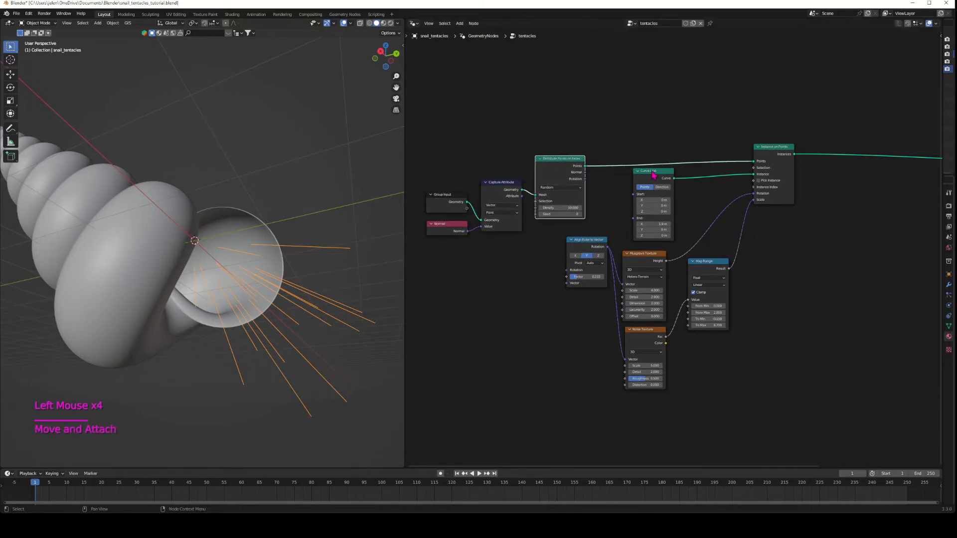
{"action": "left_click_drag", "start_coordinate": [647, 176], "coordinate": [627, 180]}
{"action": "left_click", "coordinate": [619, 175]}
{"action": "left_click_drag", "start_coordinate": [778, 147], "coordinate": [687, 152]}
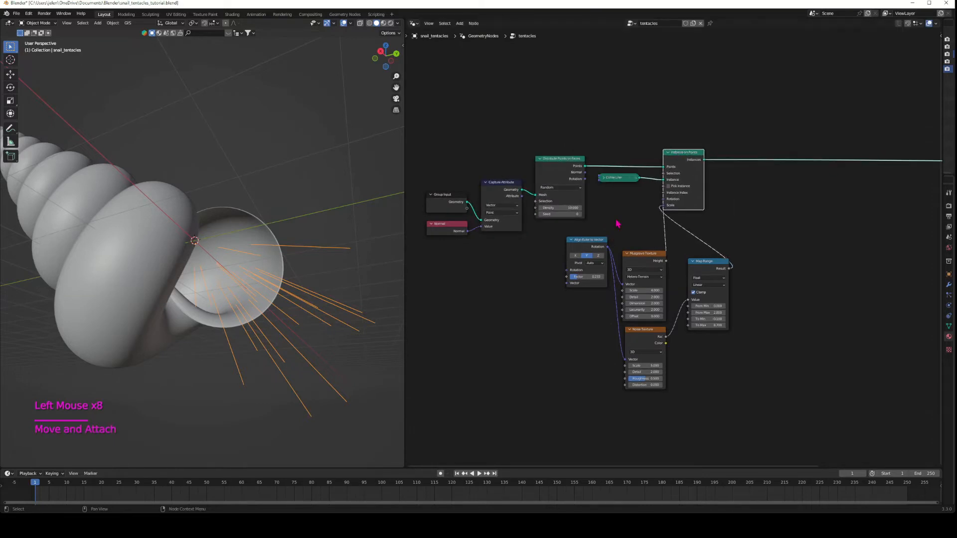
Move Align Euler to Vector beneath Distribute Points on Faces and connect Capture Attribute's Attribute output to its Vector input
{"action": "left_click_drag", "start_coordinate": [588, 240], "coordinate": [563, 241]}
{"action": "left_click_drag", "start_coordinate": [522, 196], "coordinate": [542, 288]}
{"action": "left_click_drag", "start_coordinate": [557, 245], "coordinate": [560, 242]}
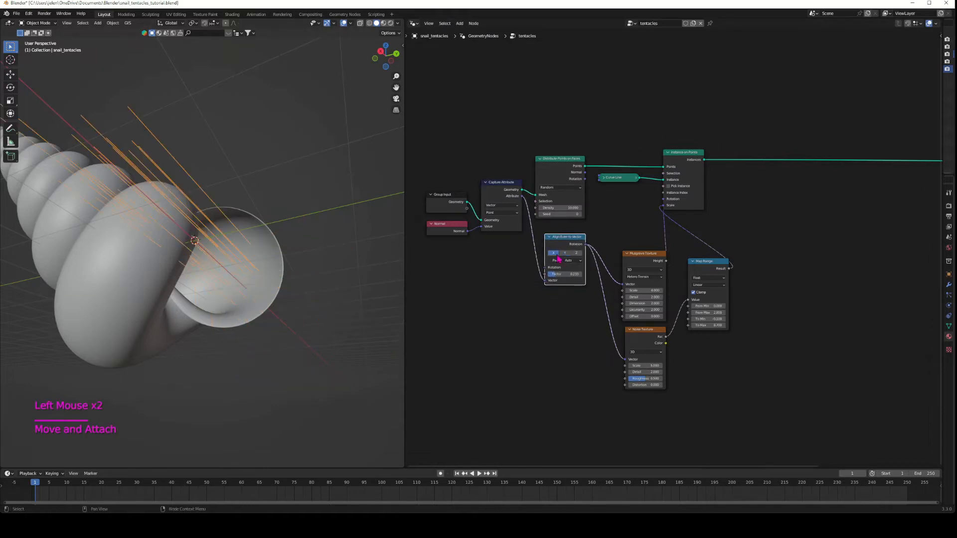
Nudge the Noise Texture node and change the Seed of the Distribute Points on Faces node
{"action": "left_click_drag", "start_coordinate": [623, 337], "coordinate": [620, 337]}
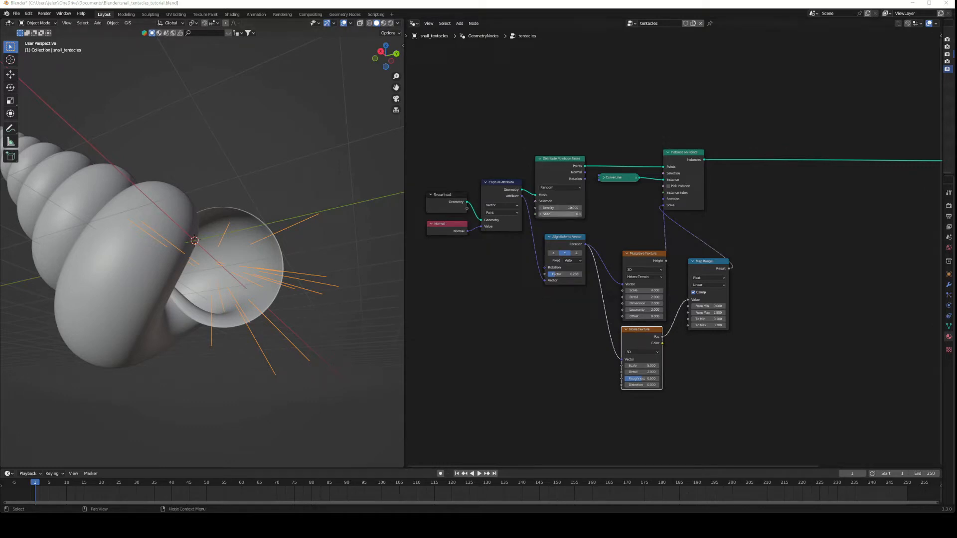
{"action": "left_click_drag", "start_coordinate": [563, 214], "coordinate": [570, 216]}
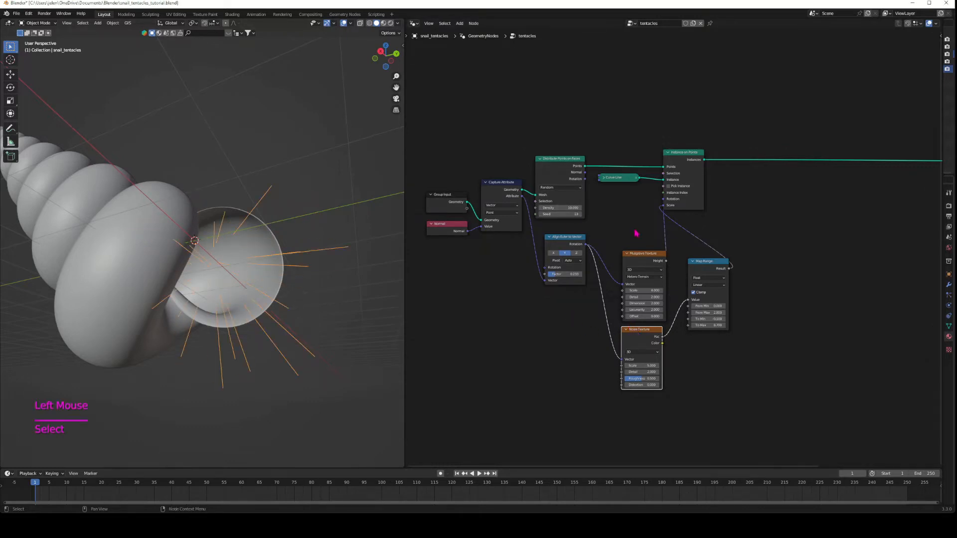
Pack the Musgrave, Noise Texture, Map Range and Instance on Points nodes closer together and move Group Output farther away
{"action": "left_click_drag", "start_coordinate": [702, 260], "coordinate": [686, 261]}
{"action": "left_click_drag", "start_coordinate": [630, 329], "coordinate": [621, 329]}
{"action": "left_click_drag", "start_coordinate": [622, 251], "coordinate": [614, 202]}
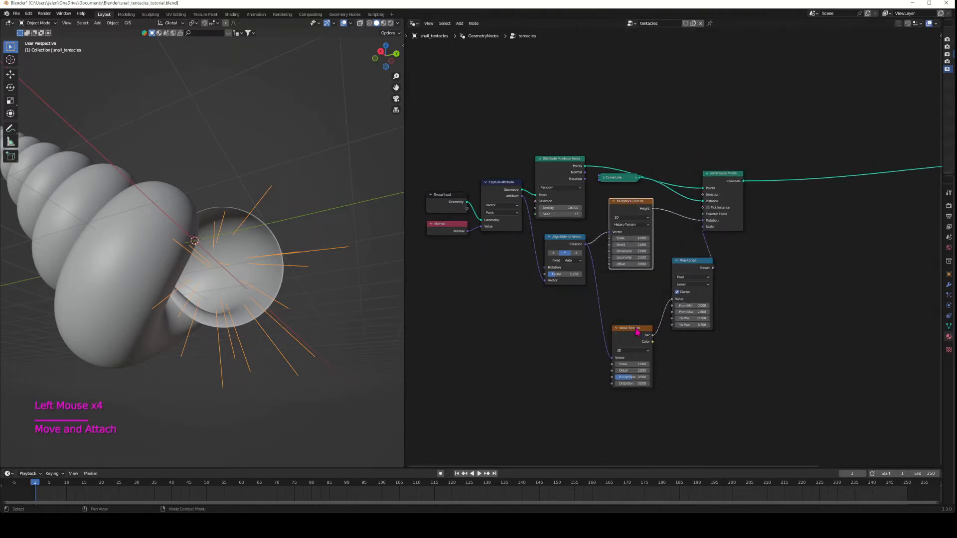
{"action": "left_click_drag", "start_coordinate": [637, 332], "coordinate": [636, 284]}
{"action": "left_click_drag", "start_coordinate": [688, 260], "coordinate": [675, 245]}
{"action": "left_click_drag", "start_coordinate": [717, 174], "coordinate": [730, 167]}
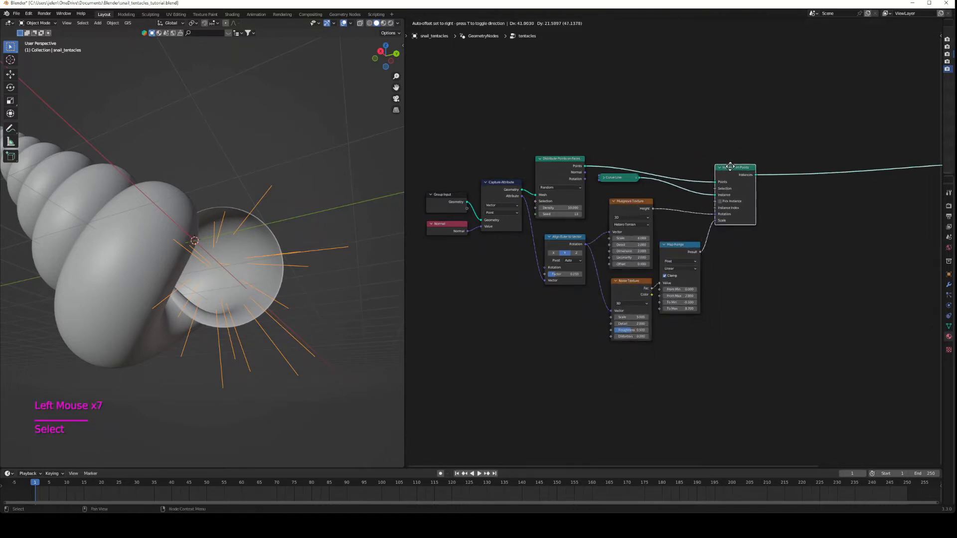
{"action": "middle_click_drag", "start_coordinate": [773, 328], "coordinate": [470, 379]}
{"action": "left_click_drag", "start_coordinate": [757, 179], "coordinate": [863, 178]}
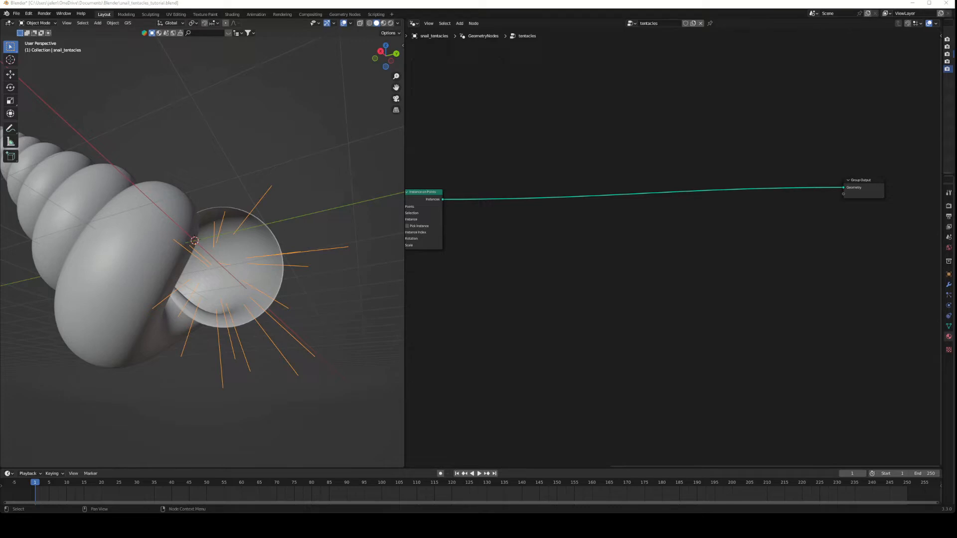
Insert a Realize Instances node between Instance on Points and Group Output
{"action": "left_click", "coordinate": [583, 216]}
{"action": "left_click", "coordinate": [573, 235]}
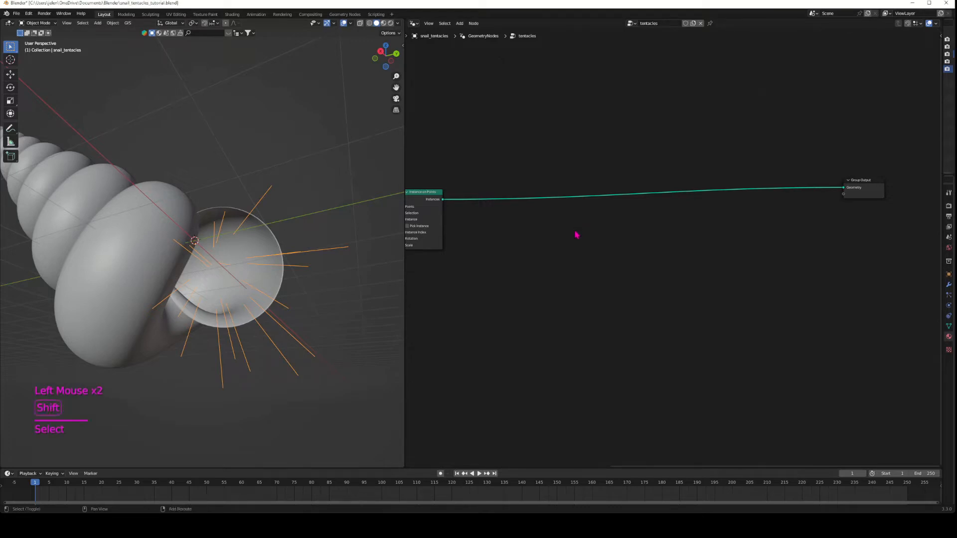
{"action": "key", "text": "shift+a"}
{"action": "type", "text": "realiz"}
{"action": "left_click", "coordinate": [620, 243]}
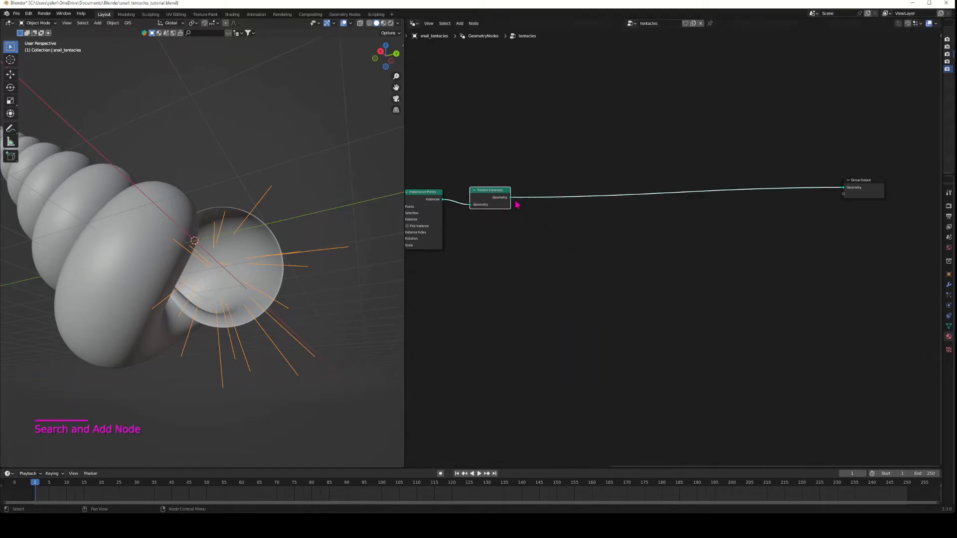
{"action": "left_click", "coordinate": [512, 205]}
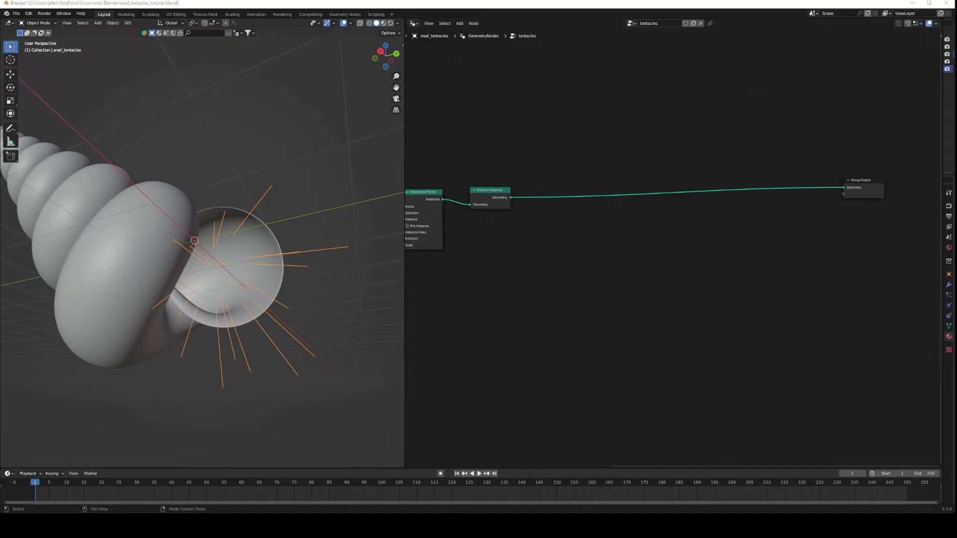
Insert a Set Position node between Realize Instances and Group Output
{"action": "left_click", "coordinate": [605, 299]}
{"action": "key", "text": "shift+a"}
{"action": "type", "text": "set"}
{"action": "left_click", "coordinate": [617, 298]}
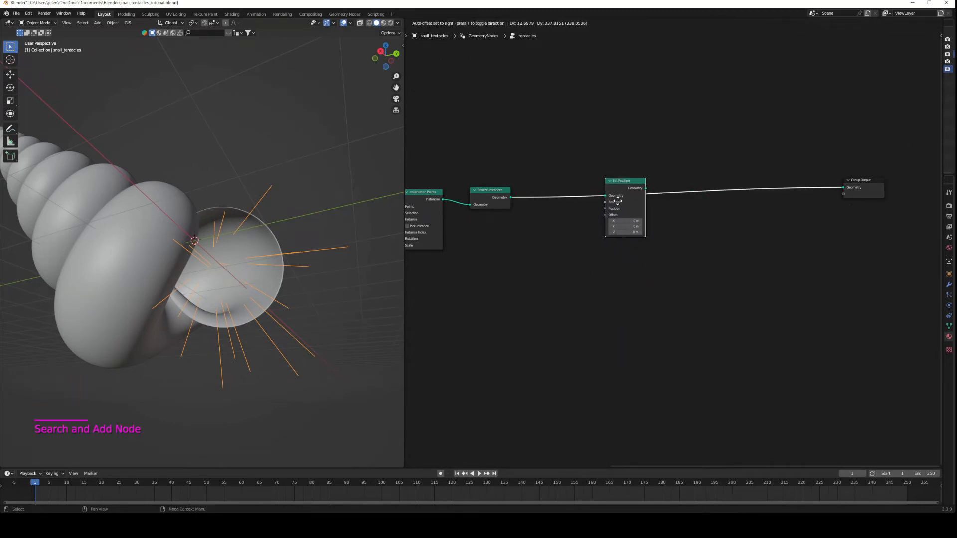
{"action": "left_click", "coordinate": [629, 200]}
Insert a Resample Curve node between Realize Instances and Set Position, and space Set Position farther from it
{"action": "key", "text": "shift+a"}
{"action": "type", "text": "res"}
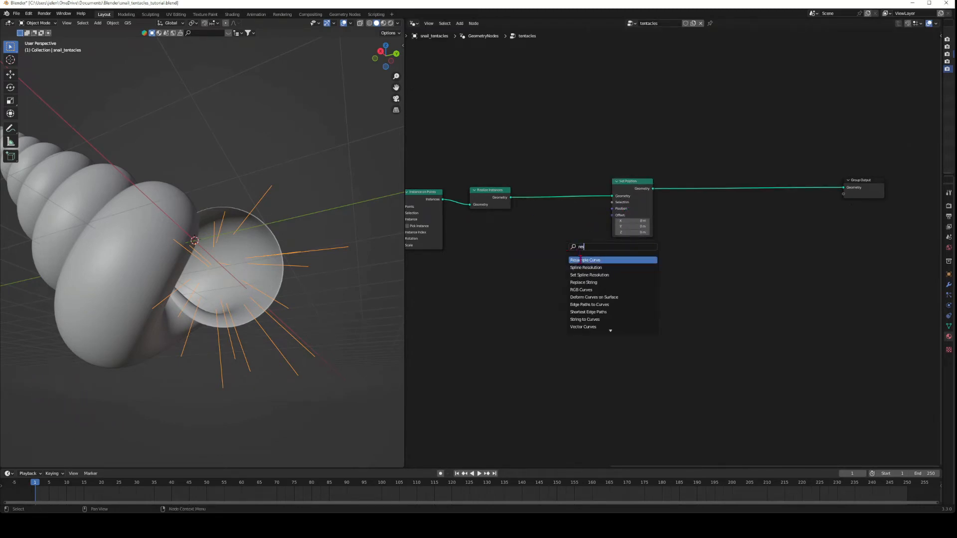
{"action": "left_click", "coordinate": [580, 259]}
{"action": "left_click", "coordinate": [546, 194]}
{"action": "left_click", "coordinate": [690, 185]}
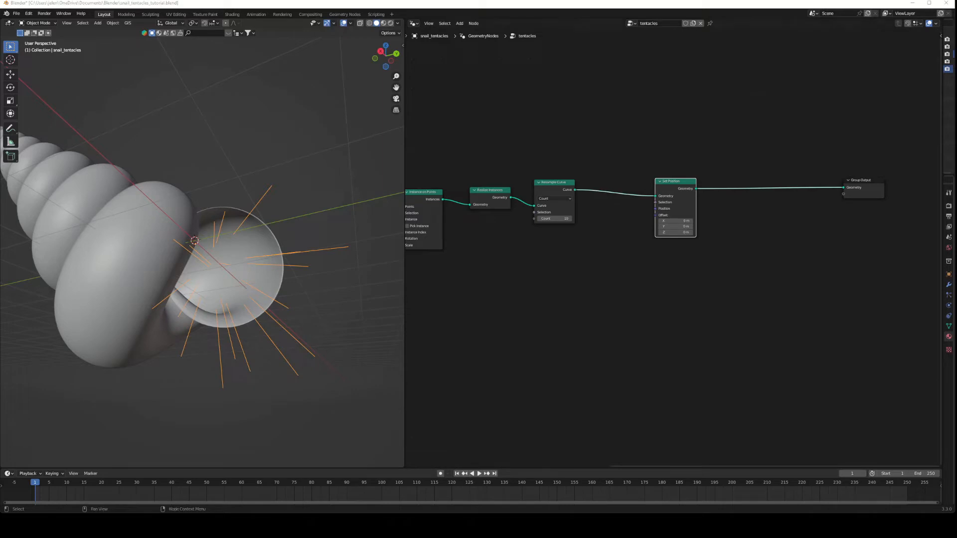
Add a Musgrave Texture node below Resample Curve and connect its Height output to Set Position's Offset
{"action": "left_click", "coordinate": [590, 263]}
{"action": "key", "text": "shift+a"}
{"action": "left_click", "coordinate": [591, 260]}
{"action": "type", "text": "mu"}
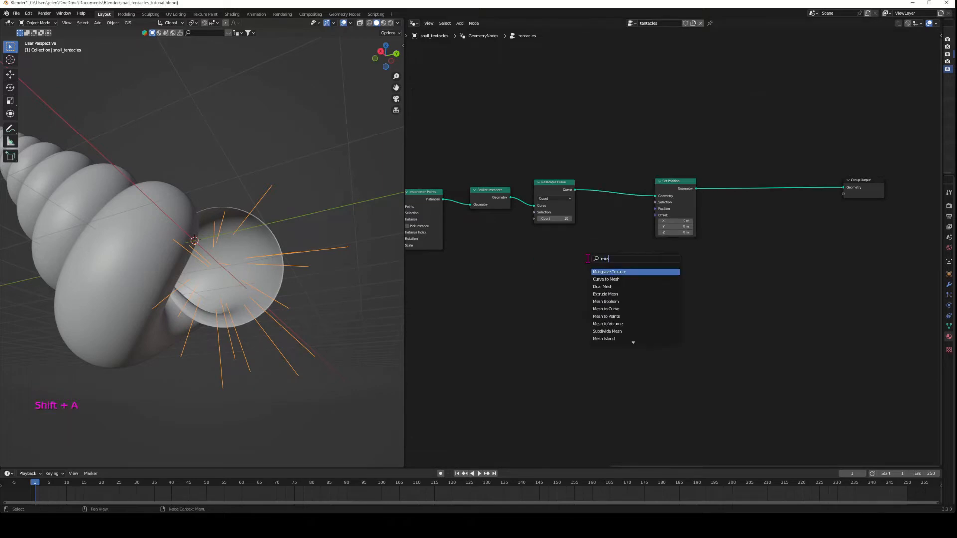
{"action": "left_click", "coordinate": [599, 272]}
{"action": "left_click", "coordinate": [547, 249]}
{"action": "left_click_drag", "start_coordinate": [580, 245], "coordinate": [655, 215]}
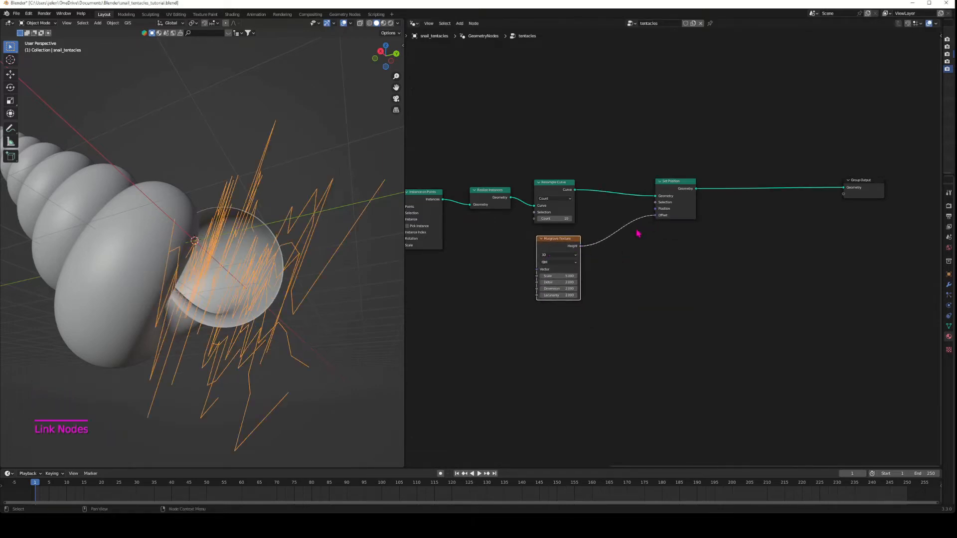
Lower the new Musgrave Texture's Scale to 0.2 and change its type to Ridged Multifractal
{"action": "left_click_drag", "start_coordinate": [558, 275], "coordinate": [523, 275]}
{"action": "mouse_move", "coordinate": [246, 397]}
{"action": "middle_mouse_down"}
{"action": "mouse_move", "coordinate": [241, 391]}
{"action": "mouse_move", "coordinate": [234, 407]}
{"action": "mouse_move", "coordinate": [236, 397]}
{"action": "middle_mouse_up"}
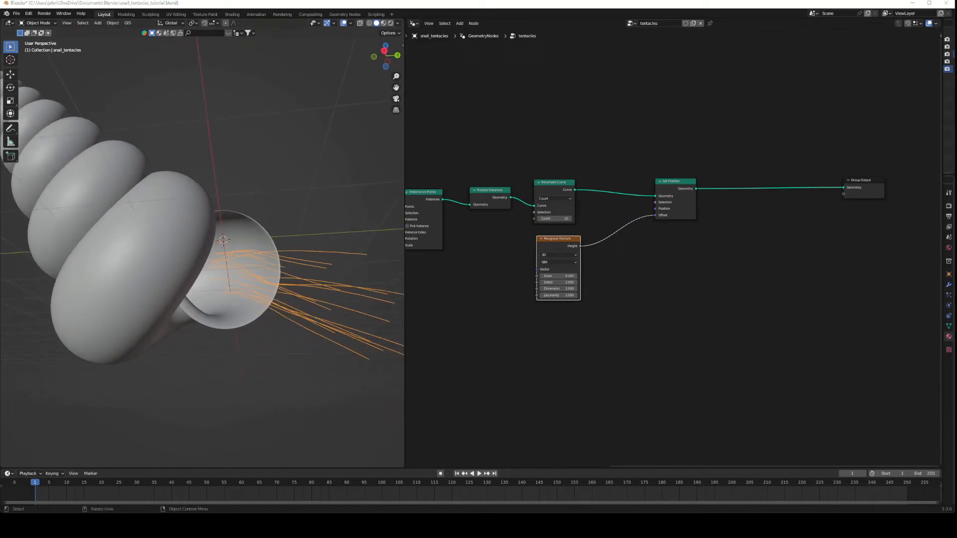
{"action": "left_click", "coordinate": [558, 262]}
{"action": "left_click", "coordinate": [558, 269]}
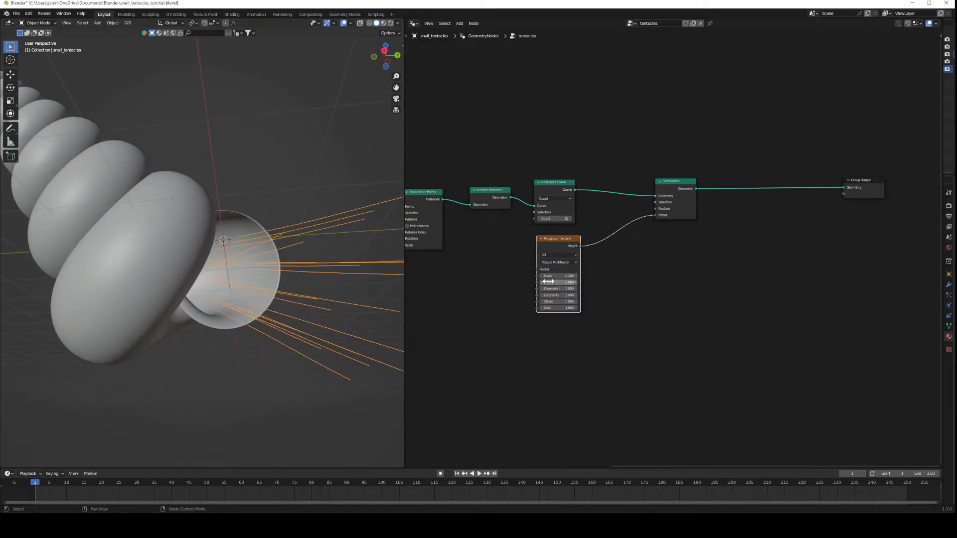
Set the Resample Curve node's Count to 61 and the second Musgrave Texture's Scale to 0.5
{"action": "left_click_drag", "start_coordinate": [557, 276], "coordinate": [569, 275]}
{"action": "mouse_move", "coordinate": [554, 219]}
{"action": "left_mouse_down"}
{"action": "mouse_move", "coordinate": [573, 218]}
{"action": "mouse_move", "coordinate": [548, 218]}
{"action": "left_mouse_up"}
{"action": "scroll", "coordinate": [520, 272], "scroll_direction": "up", "scroll_amount": 4}
{"action": "middle_click_drag", "start_coordinate": [521, 272], "coordinate": [681, 331]}
{"action": "left_click_drag", "start_coordinate": [404, 273], "coordinate": [447, 273]}
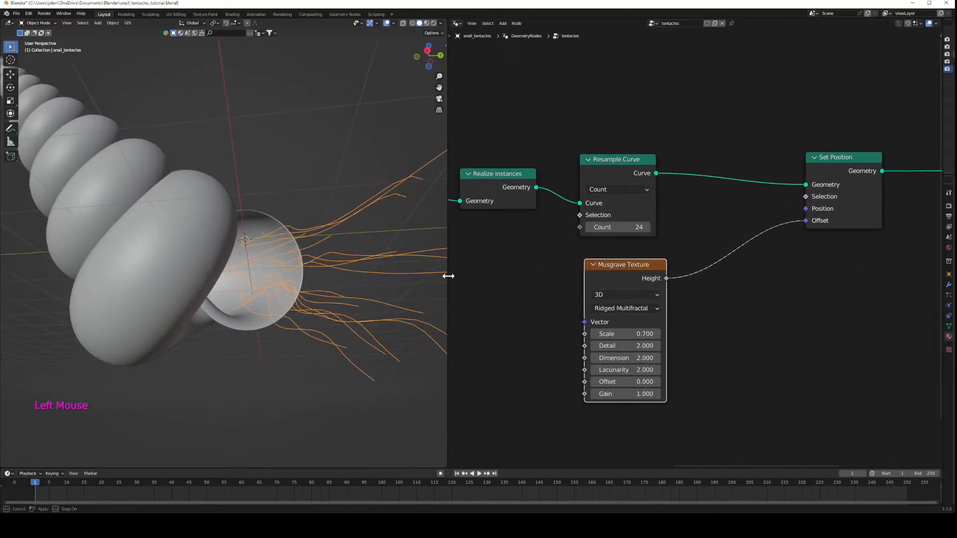
{"action": "left_click_drag", "start_coordinate": [617, 226], "coordinate": [617, 226]}
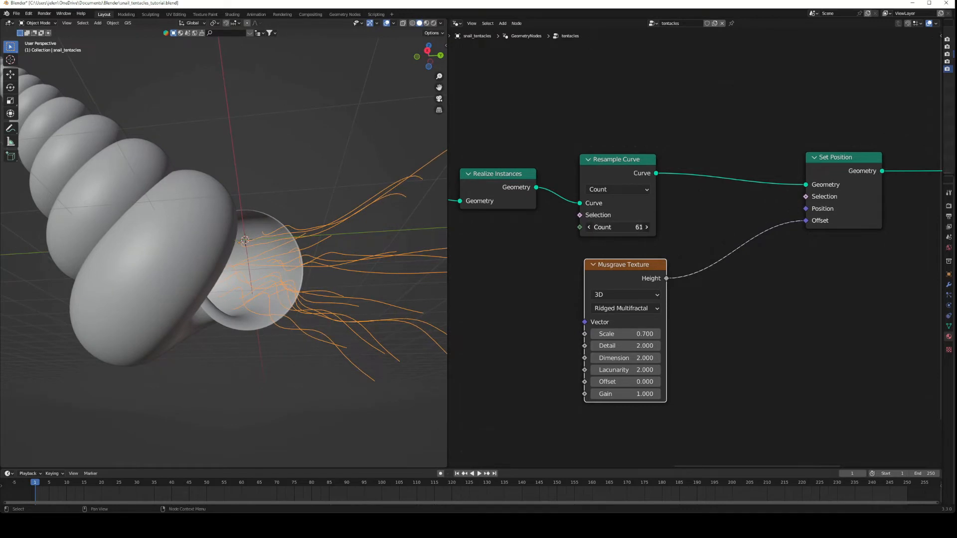
{"action": "left_click_drag", "start_coordinate": [626, 333], "coordinate": [606, 334]}
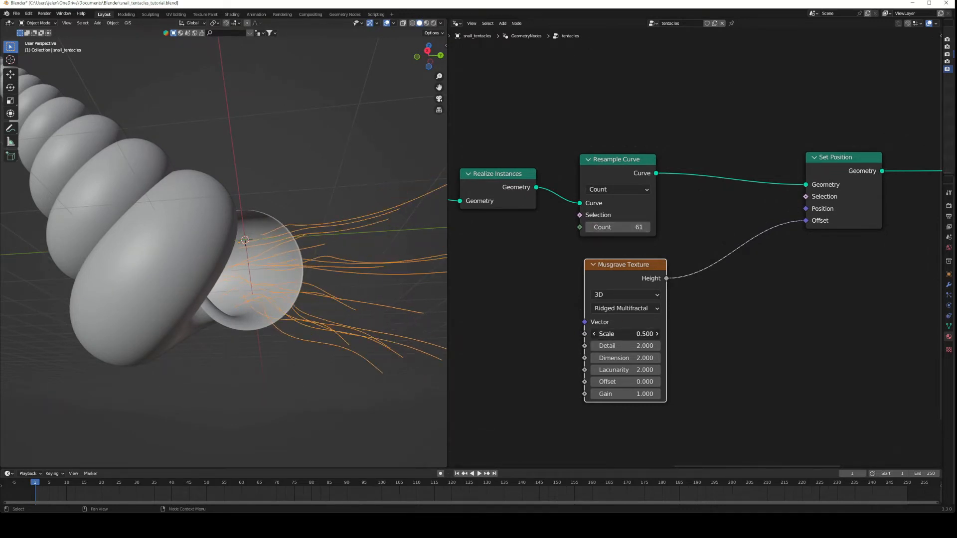
Switch the Ridged Multifractal Musgrave Texture to 4D, drive its W value with a #frame expression, and play the animation to check the motion
{"action": "left_click", "coordinate": [618, 295]}
{"action": "left_click", "coordinate": [616, 344]}
{"action": "left_click", "coordinate": [608, 334]}
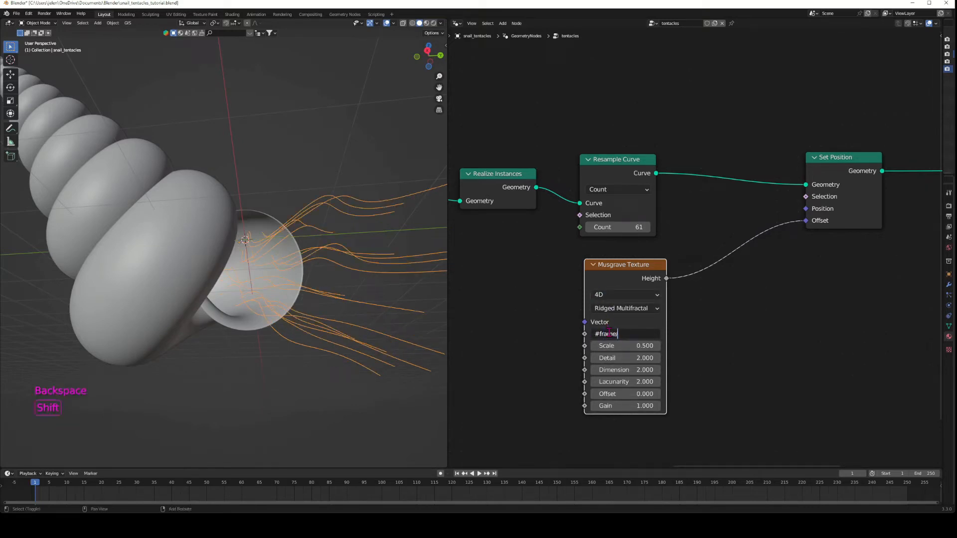
{"action": "key", "text": "Return"}
{"action": "key", "text": "space"}
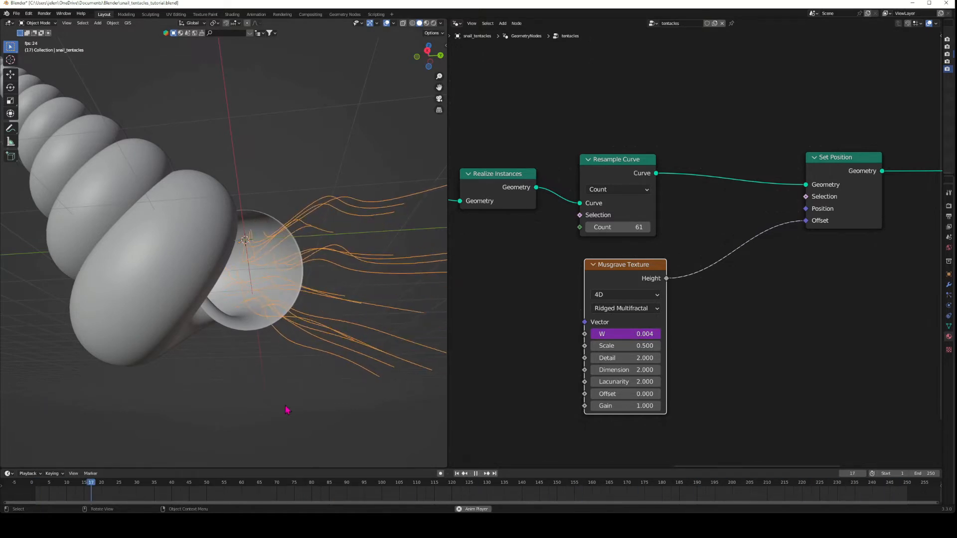
{"action": "key", "text": "space"}
Insert a Trim Curve node after Set Position and connect the Musgrave Texture's Height output to its End input
{"action": "left_click", "coordinate": [847, 199]}
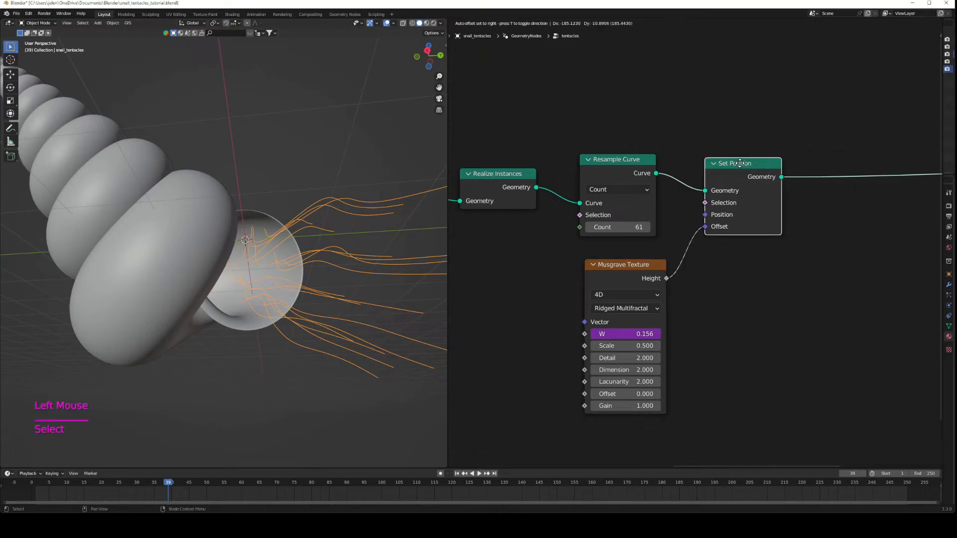
{"action": "middle_click_drag", "start_coordinate": [748, 347], "coordinate": [665, 350]}
{"action": "middle_click_drag", "start_coordinate": [746, 329], "coordinate": [666, 320]}
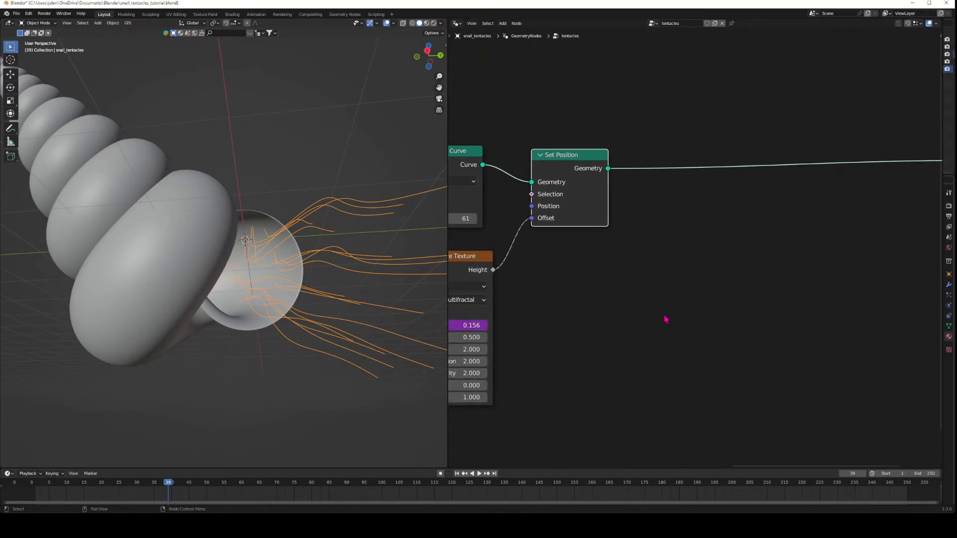
{"action": "left_click", "coordinate": [666, 320]}
{"action": "key", "text": "shift+a"}
{"action": "type", "text": "trim"}
{"action": "key", "text": "Return"}
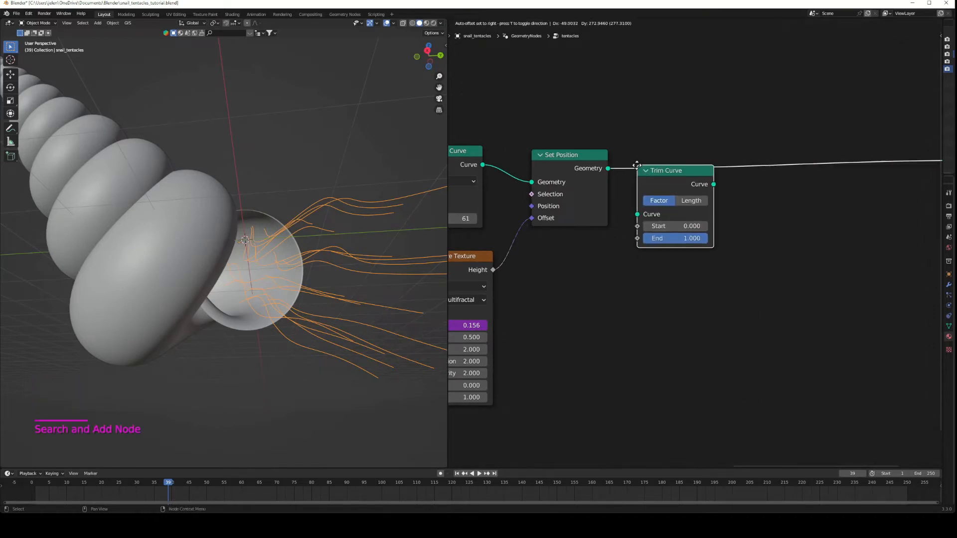
{"action": "left_click", "coordinate": [638, 150]}
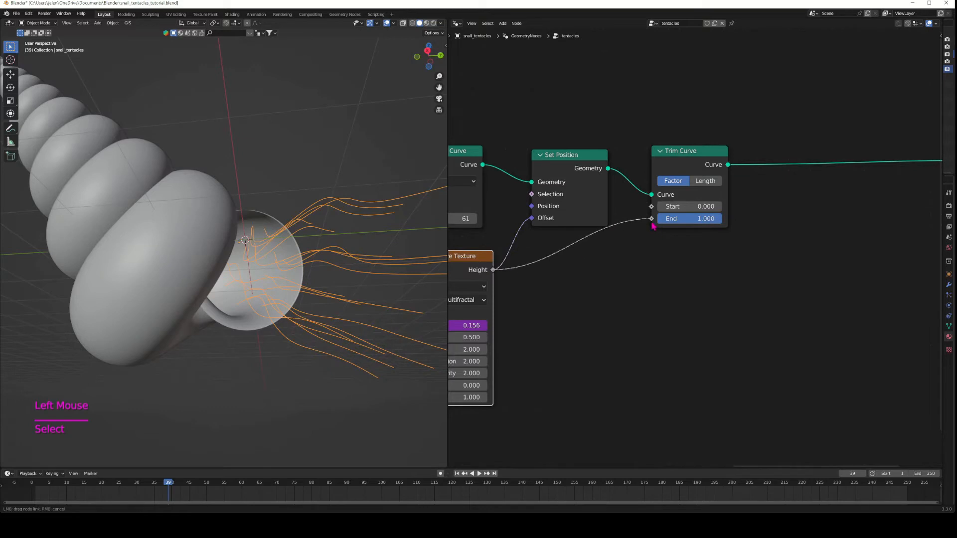
{"action": "left_click_drag", "start_coordinate": [653, 226], "coordinate": [651, 220]}
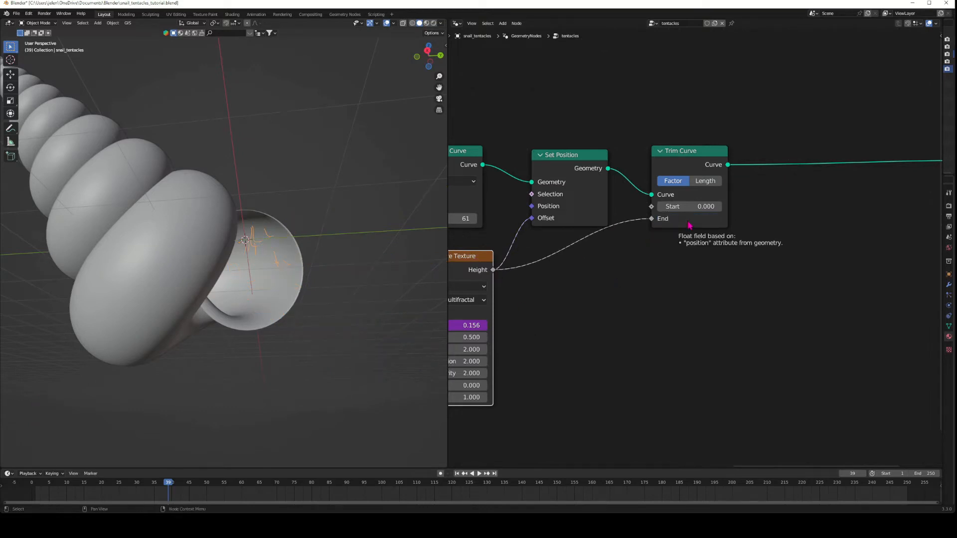
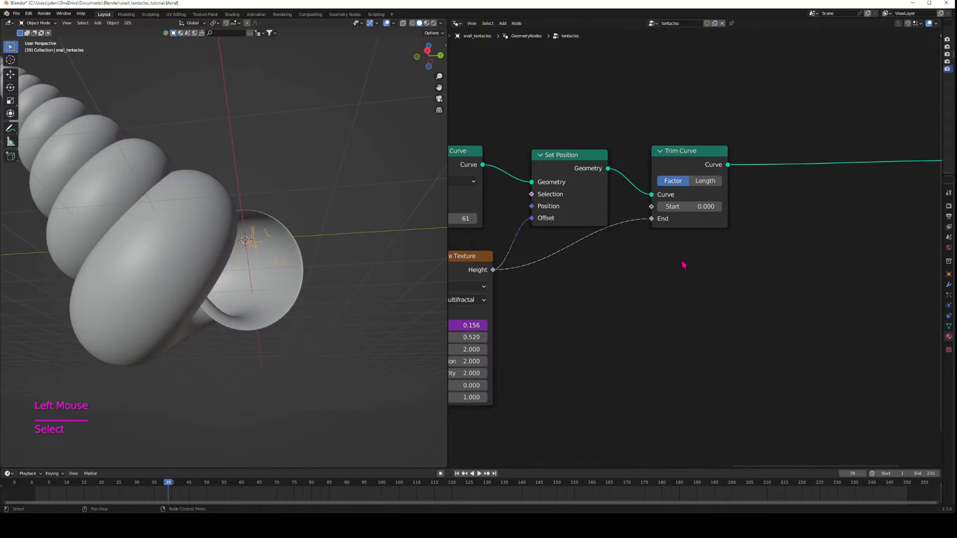
Insert a Set Curve Radius node on the link after Trim Curve
{"action": "middle_click_drag", "start_coordinate": [860, 264], "coordinate": [851, 270]}
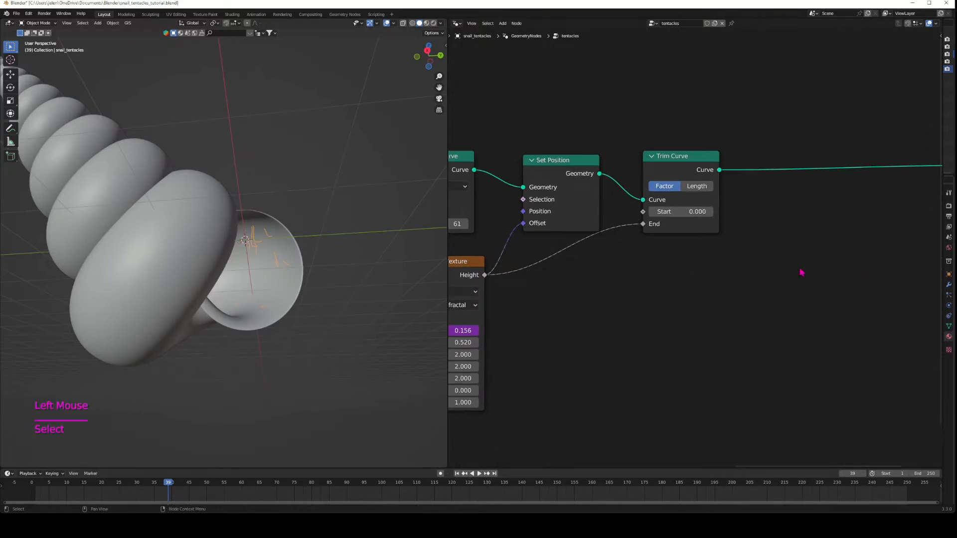
{"action": "key", "text": "shift+a"}
{"action": "type", "text": "set"}
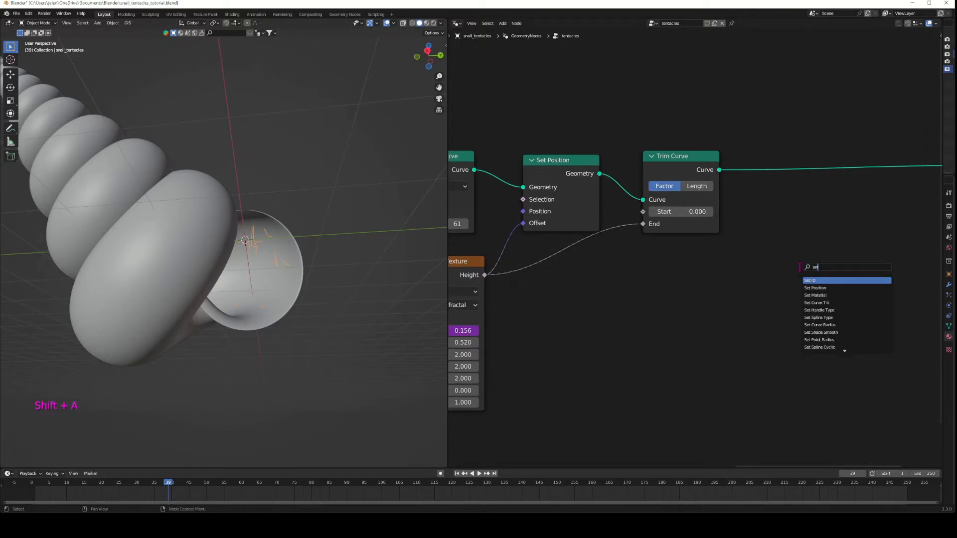
{"action": "left_click", "coordinate": [841, 324]}
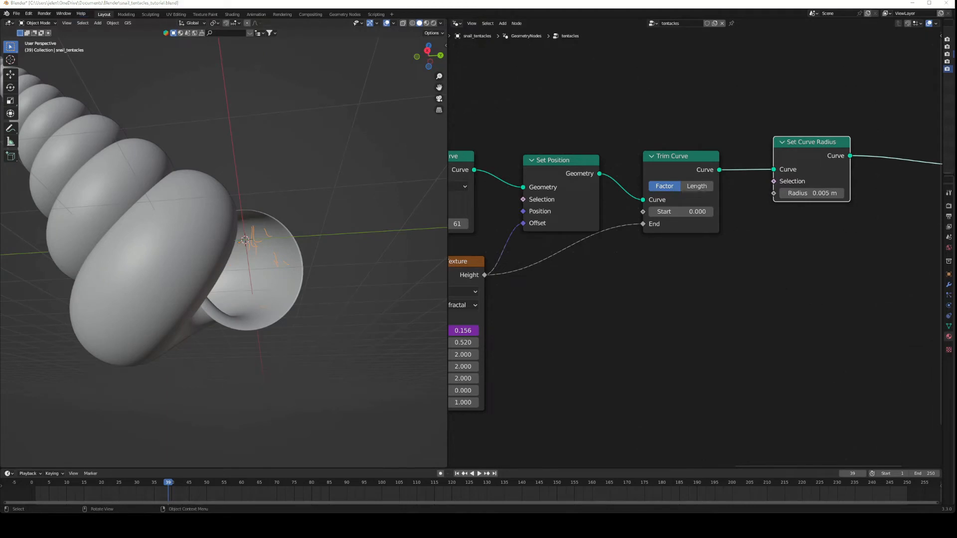
{"action": "left_click", "coordinate": [852, 277]}
Insert a Curve to Mesh node between Set Curve Radius and Group Output
{"action": "middle_click_drag", "start_coordinate": [852, 274], "coordinate": [687, 279]}
{"action": "left_click", "coordinate": [768, 215]}
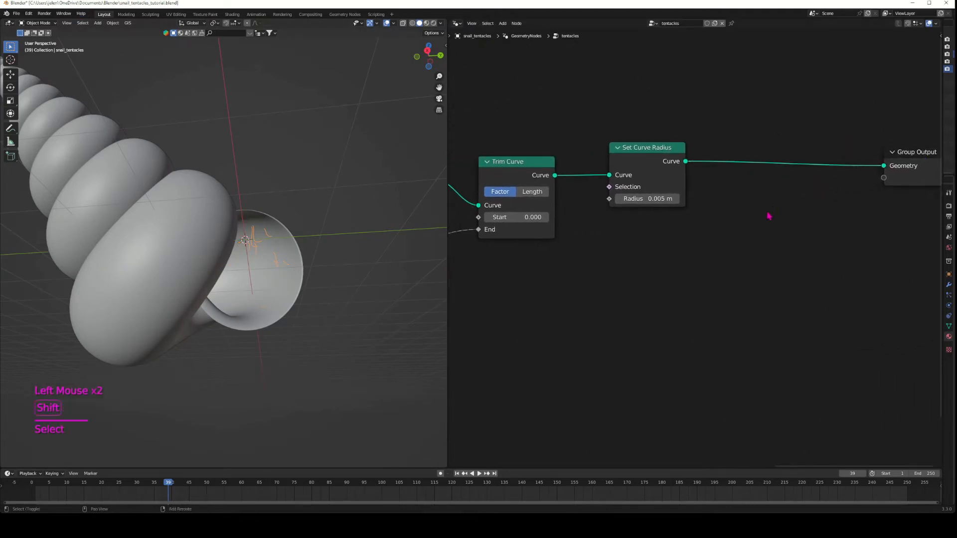
{"action": "key", "text": "shift+a"}
{"action": "type", "text": "curve to"}
{"action": "left_click", "coordinate": [787, 224]}
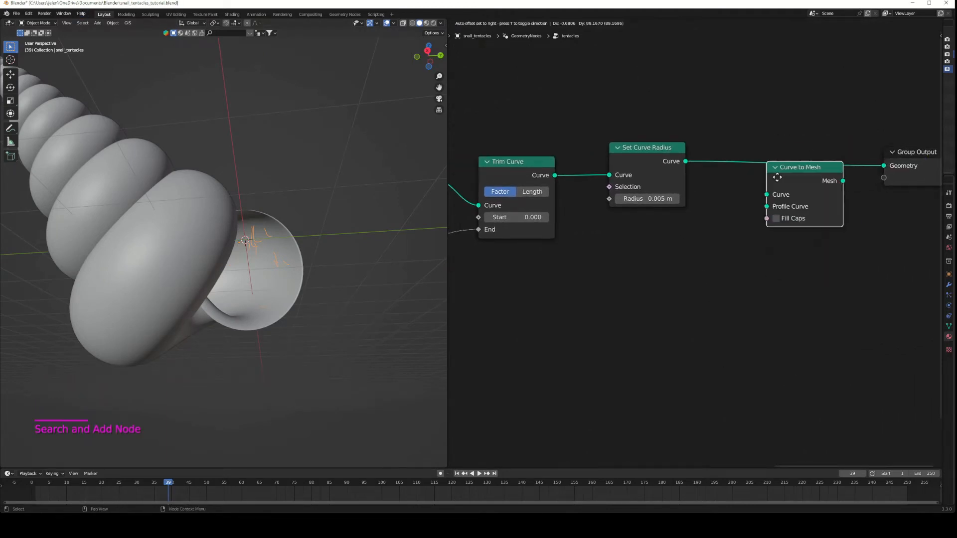
Add a Curve Circle node linked to Curve to Mesh's Profile Curve input and open its Radius value for editing
{"action": "left_click_drag", "start_coordinate": [764, 188], "coordinate": [657, 273]}
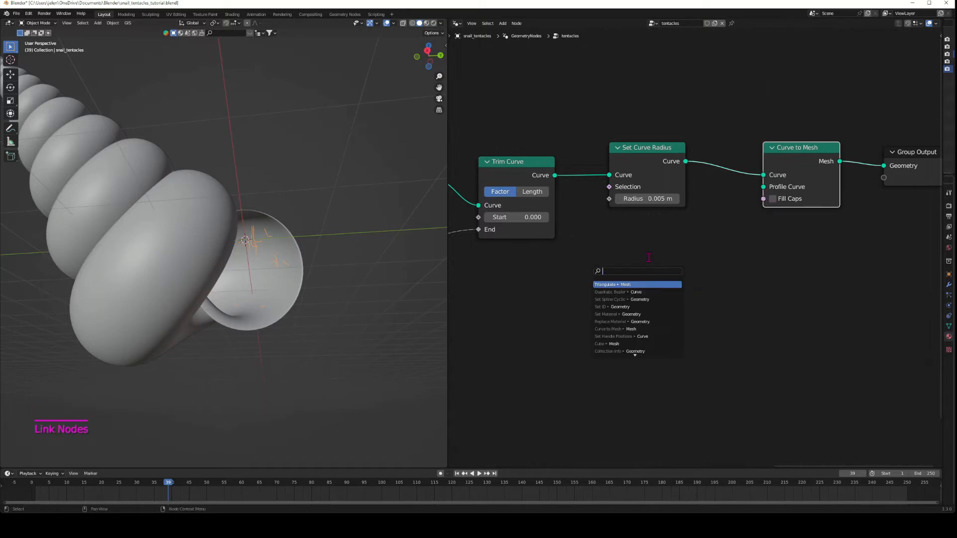
{"action": "type", "text": "curve cil"}
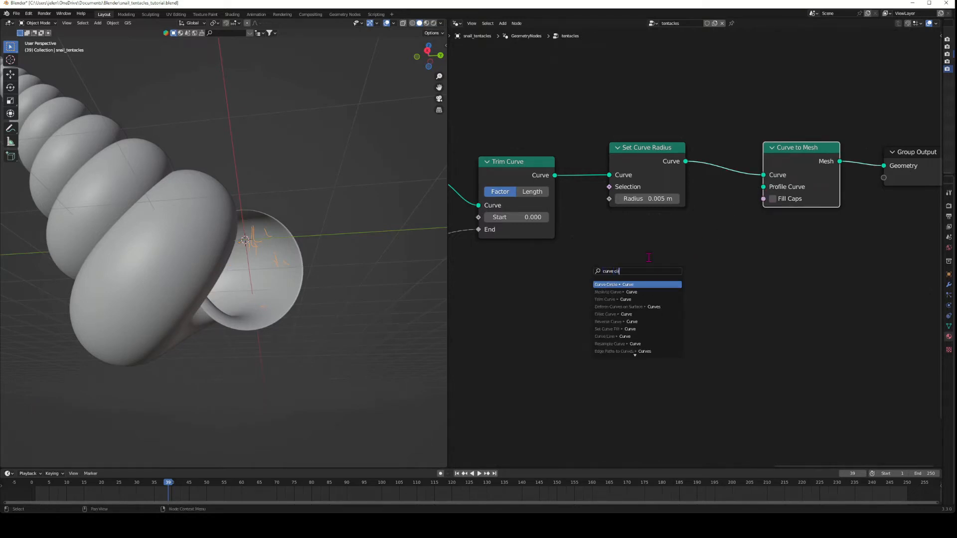
{"action": "left_click", "coordinate": [627, 285]}
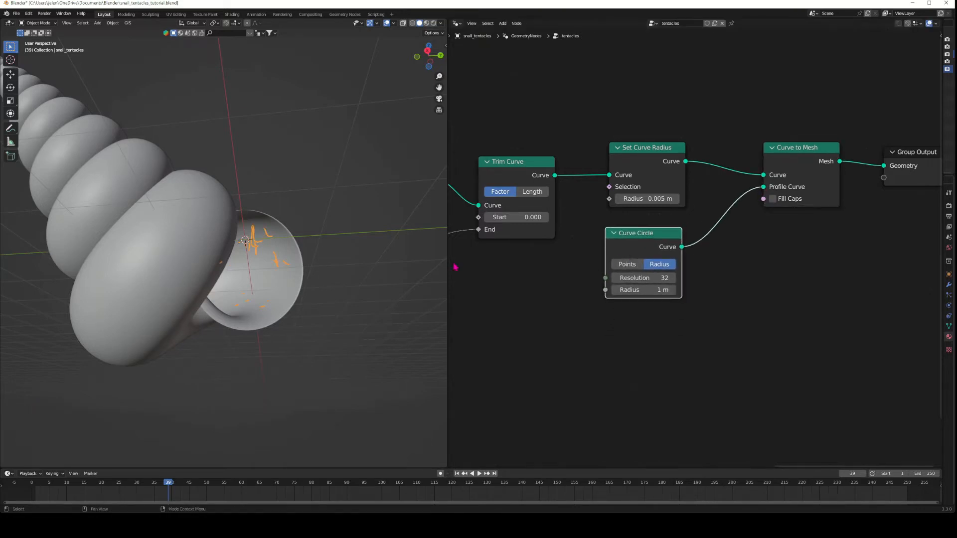
{"action": "scroll", "coordinate": [286, 263], "scroll_direction": "up", "scroll_amount": 2}
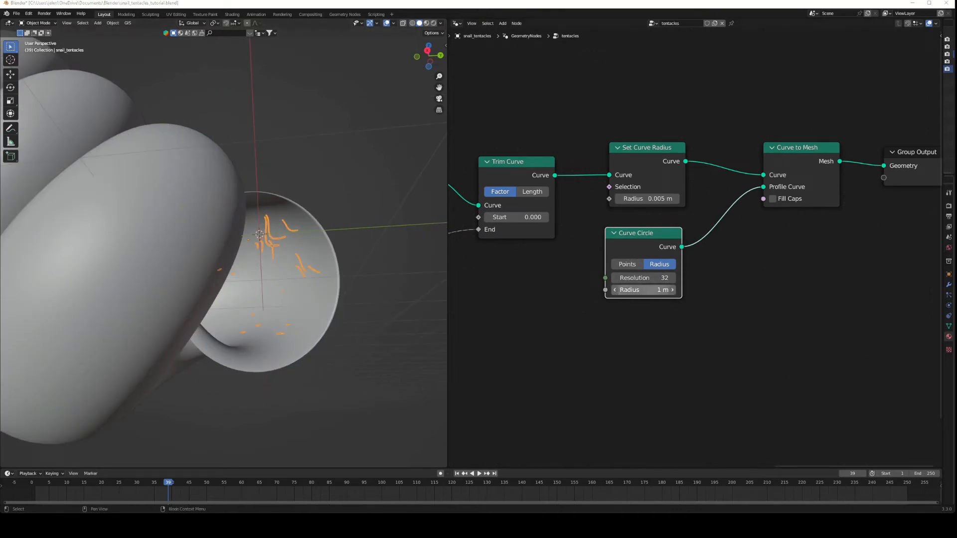
{"action": "left_click_drag", "start_coordinate": [634, 290], "coordinate": [632, 290], "text": "shift"}
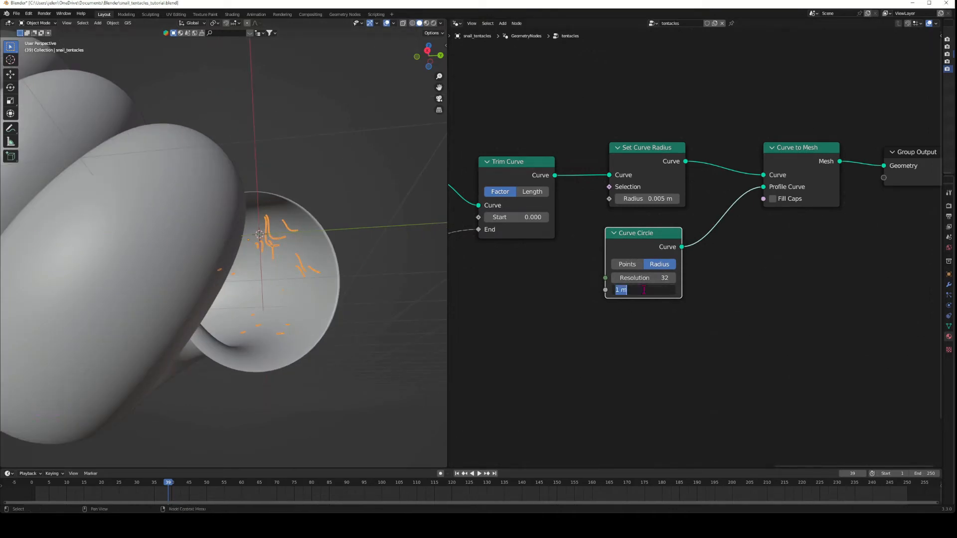
Add a ColorRamp node below the Trim Curve node
{"action": "key", "text": "shift+a"}
{"action": "left_click", "coordinate": [529, 282]}
{"action": "type", "text": "col"}
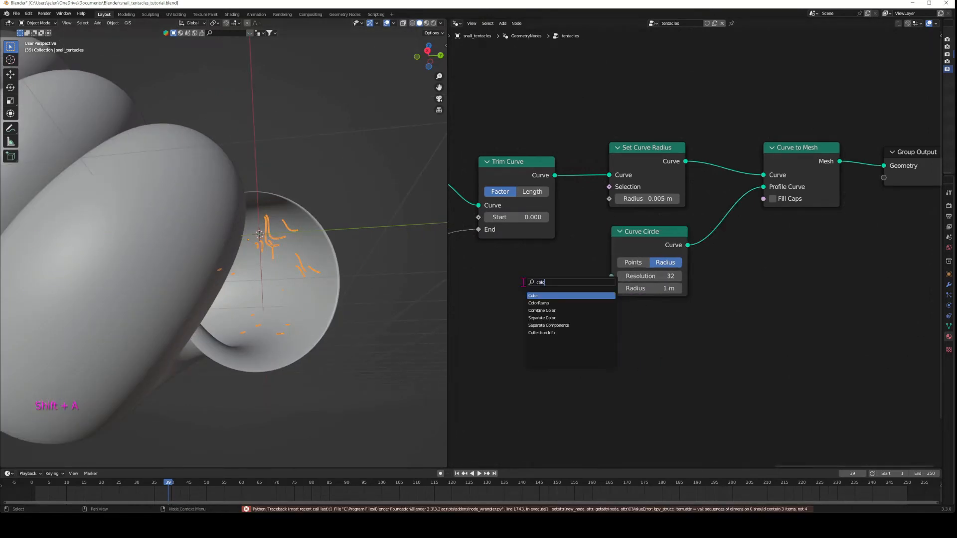
{"action": "left_click", "coordinate": [543, 304]}
{"action": "left_click", "coordinate": [525, 246]}
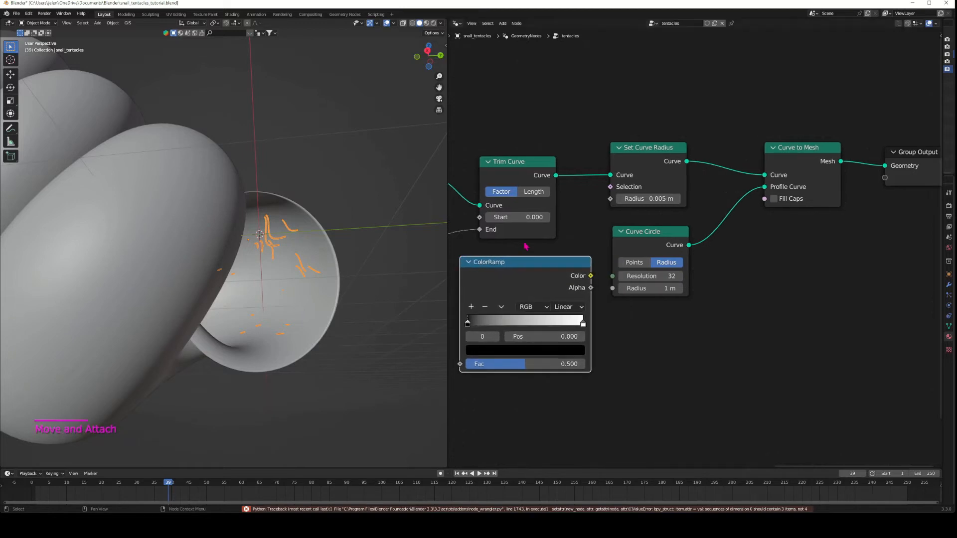
Add a Spline Parameter node, connect its Factor to the ColorRamp's Fac, and link the ramp's Color to Set Curve Radius's Radius
{"action": "scroll", "coordinate": [623, 326], "scroll_direction": "down", "scroll_amount": 2}
{"action": "middle_click_drag", "start_coordinate": [630, 336], "coordinate": [726, 331]}
{"action": "left_click", "coordinate": [568, 398]}
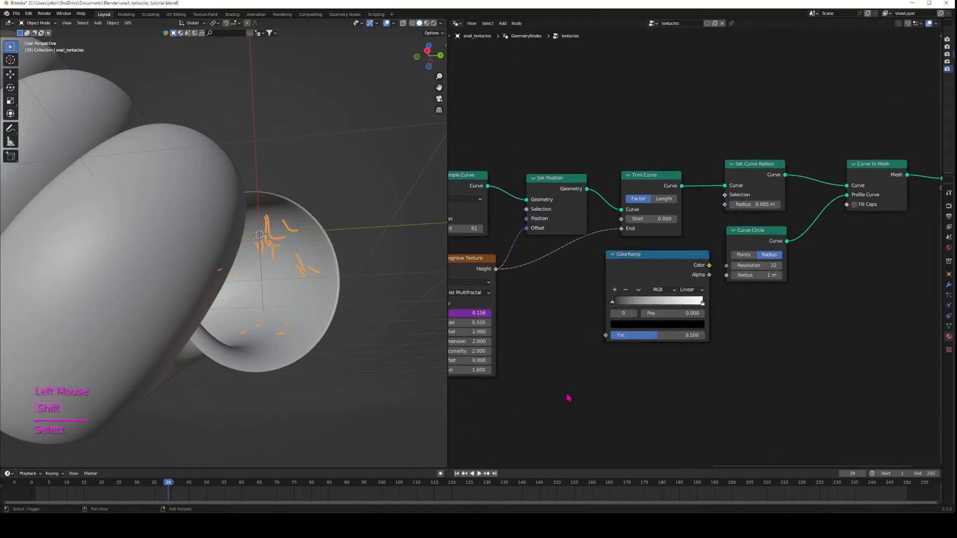
{"action": "key", "text": "shift+a"}
{"action": "type", "text": "spline"}
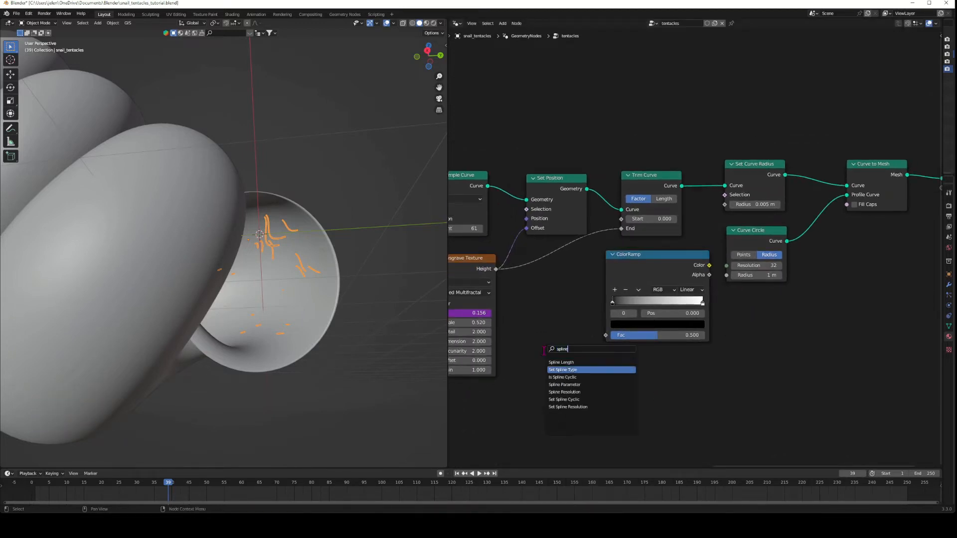
{"action": "left_click", "coordinate": [564, 384]}
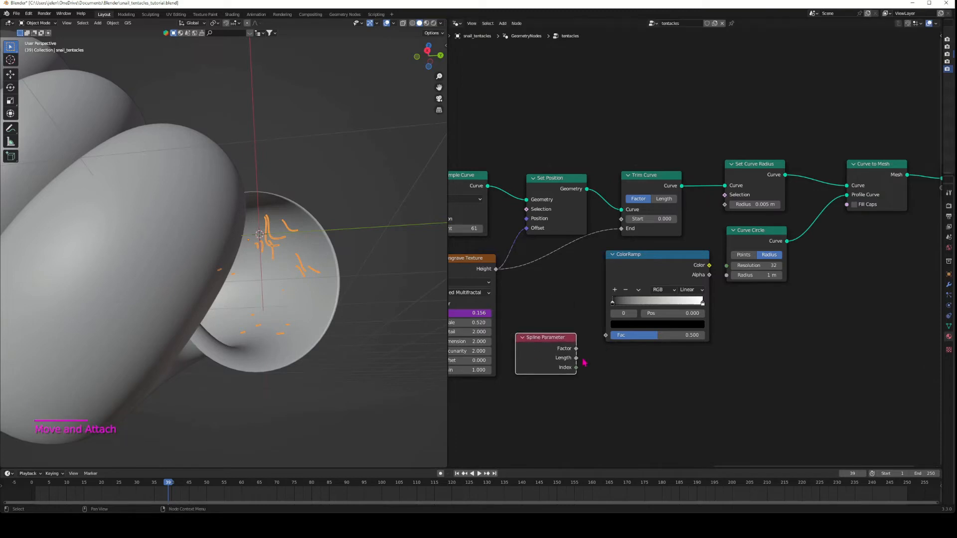
{"action": "left_click_drag", "start_coordinate": [609, 338], "coordinate": [607, 336]}
{"action": "left_click_drag", "start_coordinate": [709, 265], "coordinate": [715, 255]}
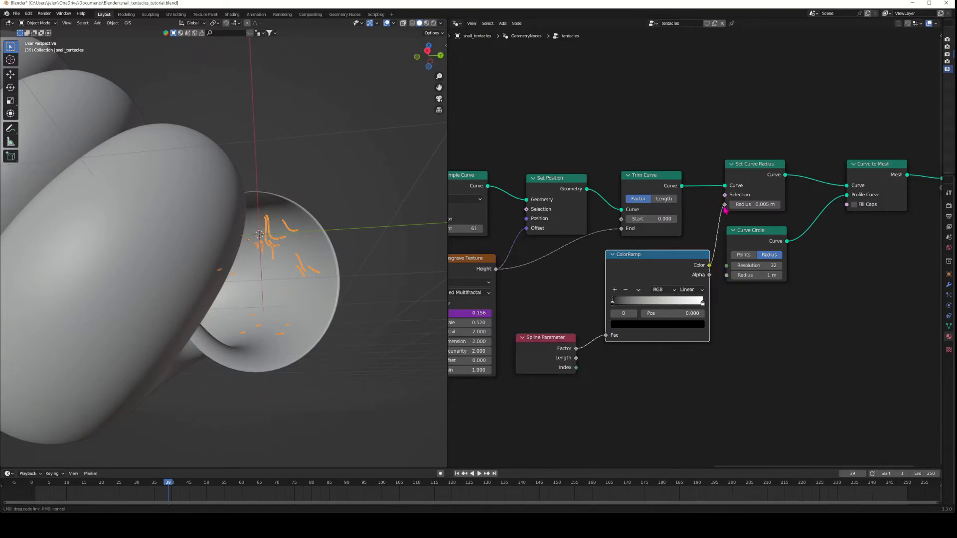
{"action": "left_click_drag", "start_coordinate": [725, 211], "coordinate": [724, 204]}
Swap the ColorRamp's stops so it runs from white to black, and set the Curve Circle's Radius to 0.02 m
{"action": "left_click_drag", "start_coordinate": [612, 303], "coordinate": [715, 306]}
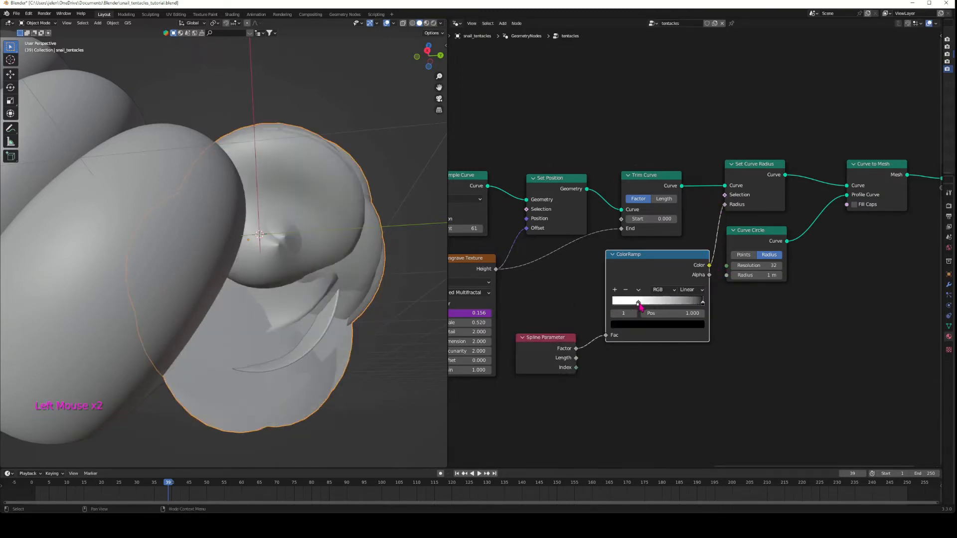
{"action": "left_click_drag", "start_coordinate": [638, 304], "coordinate": [610, 304]}
{"action": "left_click_drag", "start_coordinate": [766, 276], "coordinate": [742, 276], "text": "shift"}
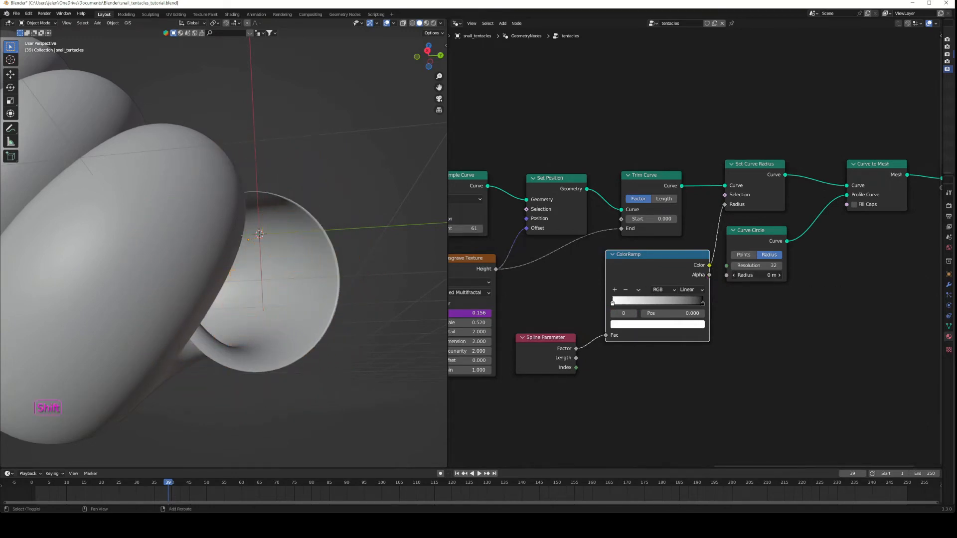
{"action": "scroll", "coordinate": [354, 338], "scroll_direction": "down", "scroll_amount": 2}
{"action": "middle_click_drag", "start_coordinate": [354, 338], "coordinate": [303, 363]}
Move Group Output farther from Curve to Mesh and insert a Set Material node just before it
{"action": "middle_click_drag", "start_coordinate": [838, 356], "coordinate": [606, 395]}
{"action": "left_click_drag", "start_coordinate": [713, 206], "coordinate": [920, 195]}
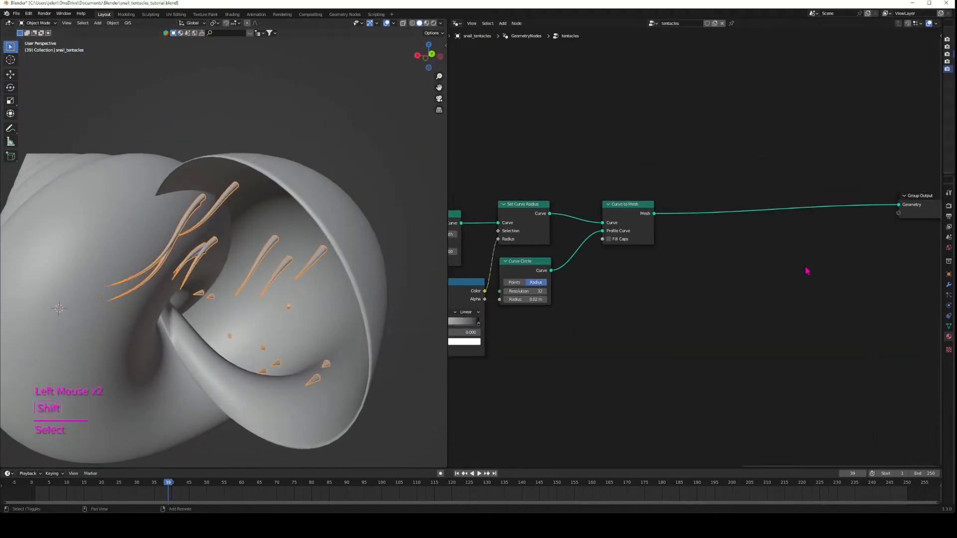
{"action": "key", "text": "shift+a"}
{"action": "type", "text": "set"}
{"action": "left_click", "coordinate": [821, 294]}
{"action": "left_click", "coordinate": [825, 205]}
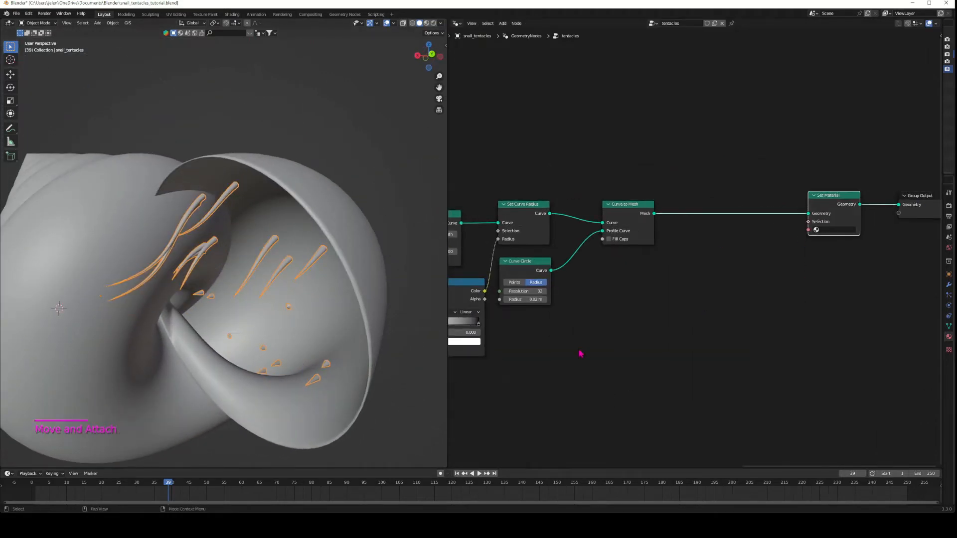
Delete the unconnected ColorRamp node beside the Map Range node
{"action": "middle_click_drag", "start_coordinate": [523, 399], "coordinate": [795, 396]}
{"action": "scroll", "coordinate": [573, 369], "scroll_direction": "down", "scroll_amount": 2}
{"action": "middle_click_drag", "start_coordinate": [536, 321], "coordinate": [718, 314]}
{"action": "left_click_drag", "start_coordinate": [694, 259], "coordinate": [655, 326]}
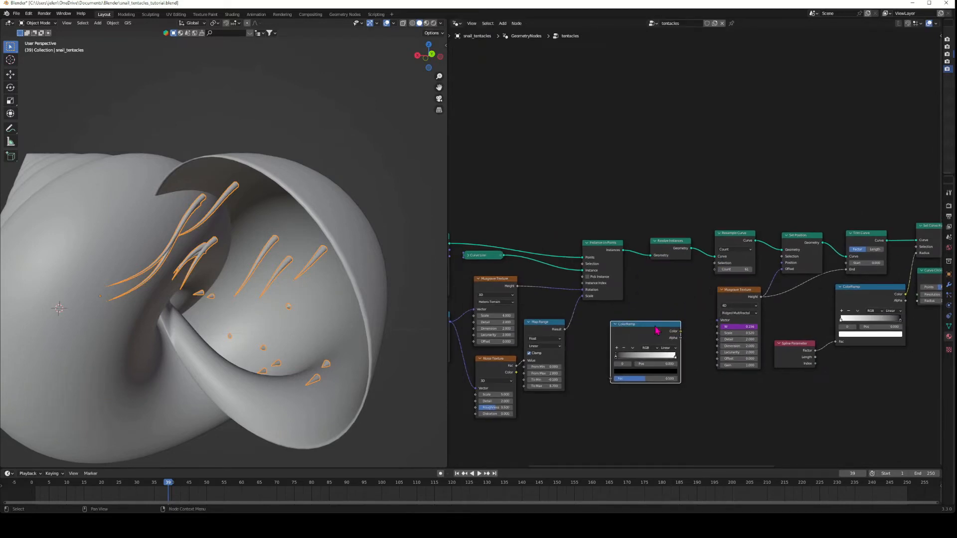
{"action": "key", "text": "Delete"}
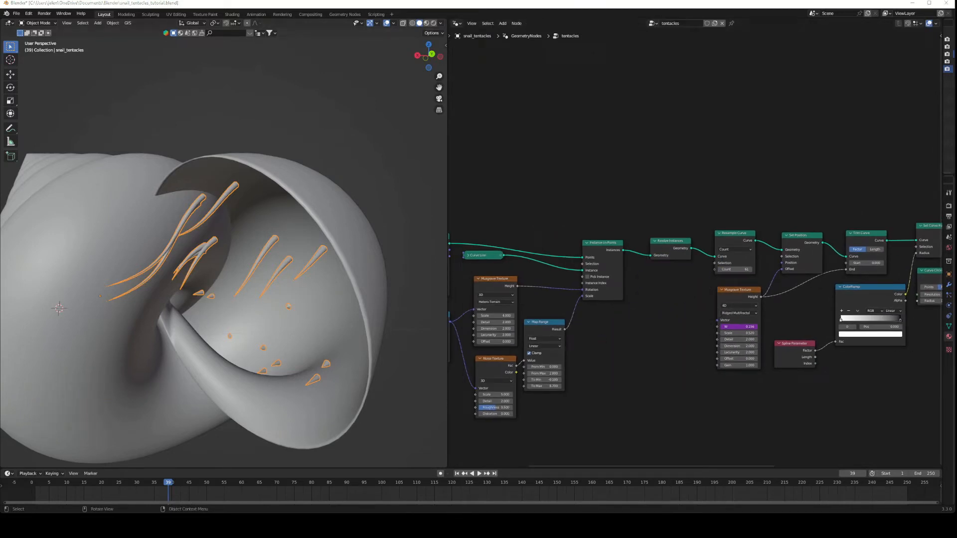
Raise the To Max value of the Map Range node that drives the tentacle instances' scale
{"action": "middle_click_drag", "start_coordinate": [623, 391], "coordinate": [711, 347]}
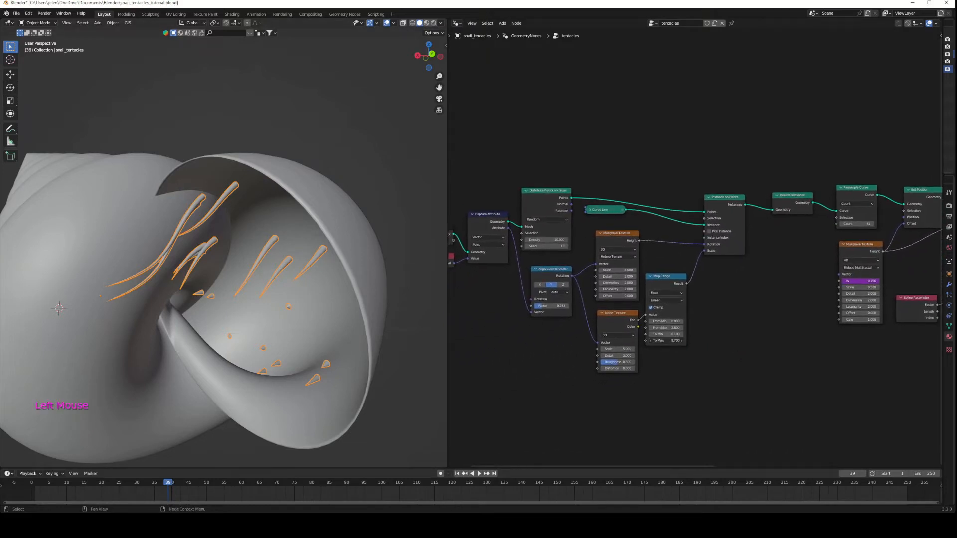
{"action": "left_click_drag", "start_coordinate": [668, 340], "coordinate": [663, 335]}
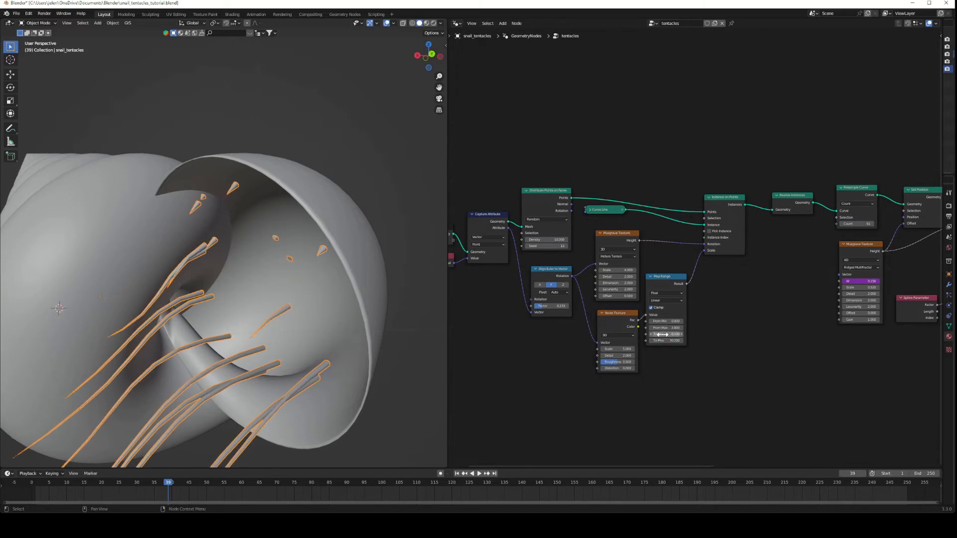
{"action": "scroll", "coordinate": [175, 380], "scroll_direction": "down", "scroll_amount": 5}
{"action": "middle_click_drag", "start_coordinate": [174, 380], "coordinate": [235, 352]}
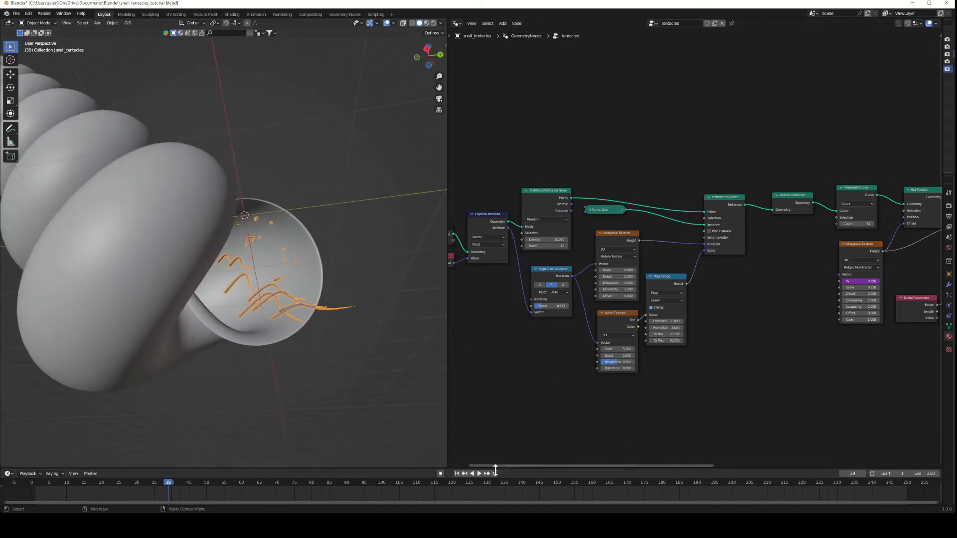
Play the animation and examine how the tentacles move in the shell's opening from several angles
{"action": "key", "text": "space"}
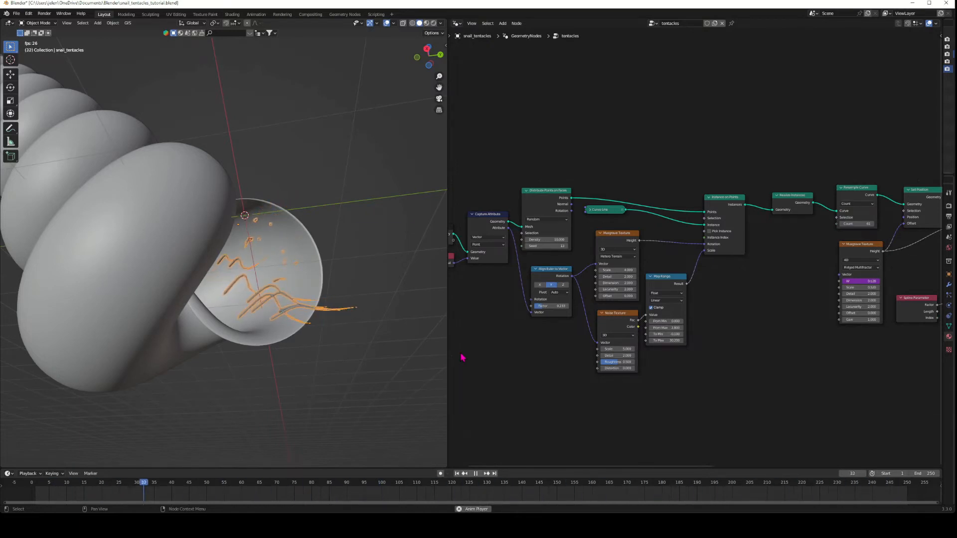
{"action": "middle_click_drag", "start_coordinate": [413, 366], "coordinate": [284, 332]}
{"action": "scroll", "coordinate": [282, 335], "scroll_direction": "up", "scroll_amount": 4}
{"action": "scroll", "coordinate": [275, 341], "scroll_direction": "down", "scroll_amount": 3}
{"action": "key", "text": "space"}
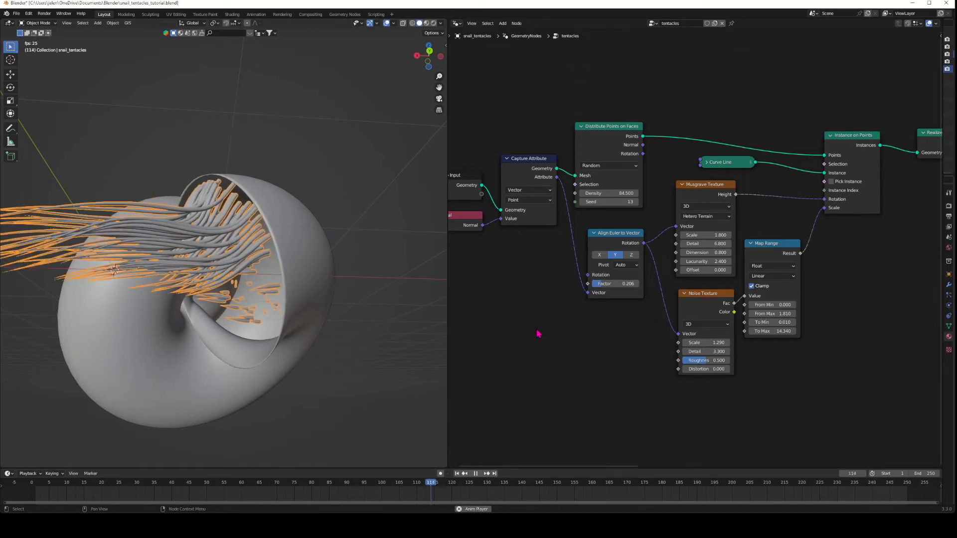
{"action": "key", "text": "space"}
{"action": "middle_click_drag", "start_coordinate": [339, 304], "coordinate": [238, 321]}
{"action": "left_click", "coordinate": [238, 320]}
{"action": "left_click_drag", "start_coordinate": [942, 116], "coordinate": [581, 95]}
{"action": "left_click", "coordinate": [309, 269]}
{"action": "left_click_drag", "start_coordinate": [581, 242], "coordinate": [941, 249]}
{"action": "scroll", "coordinate": [543, 344], "scroll_direction": "down", "scroll_amount": 3}
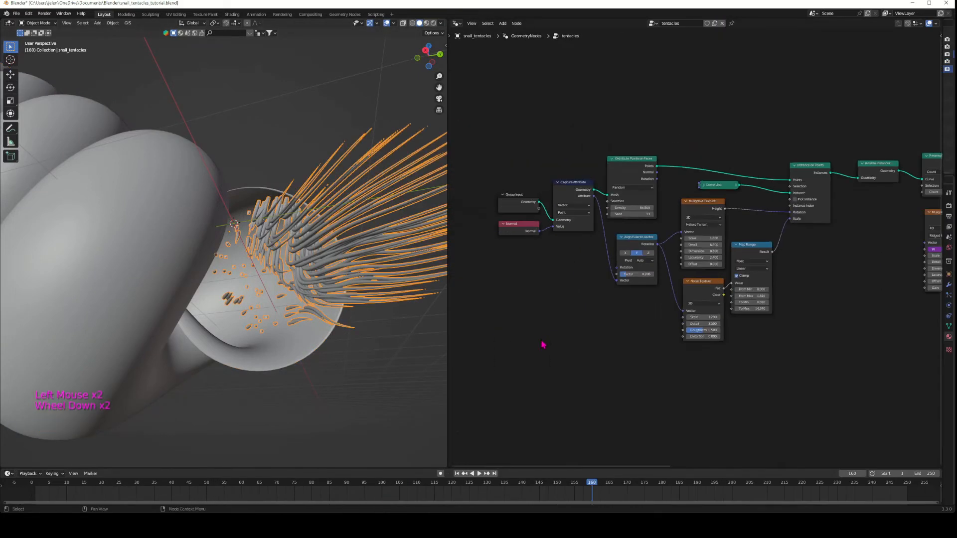
Insert a Join Geometry node between Set Material and Group Output
{"action": "middle_click_drag", "start_coordinate": [543, 319], "coordinate": [475, 332]}
{"action": "scroll", "coordinate": [777, 356], "scroll_direction": "down", "scroll_amount": 3}
{"action": "middle_click_drag", "start_coordinate": [797, 364], "coordinate": [581, 379]}
{"action": "left_click", "coordinate": [782, 295]}
{"action": "key", "text": "shift+a"}
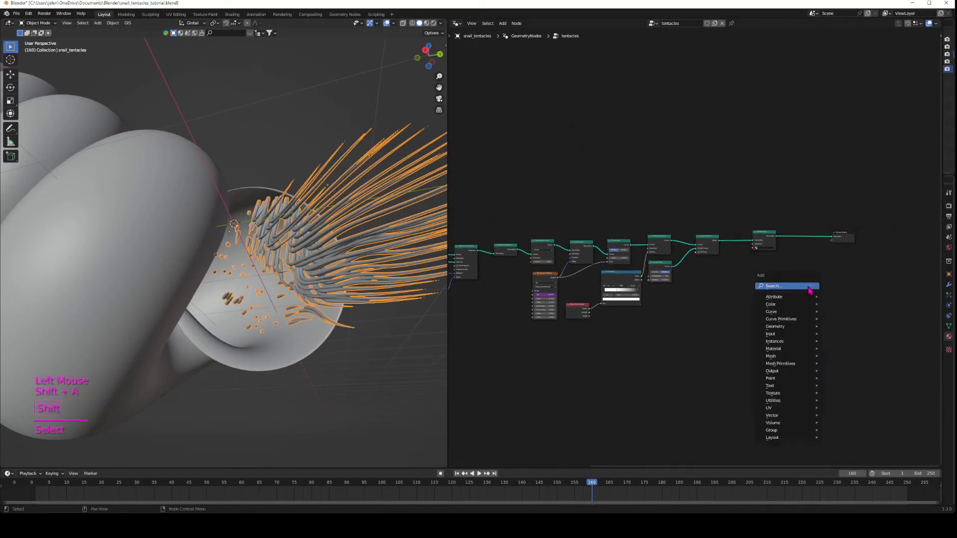
{"action": "left_click", "coordinate": [809, 286]}
{"action": "type", "text": "jo"}
{"action": "key", "text": "Down"}
{"action": "key", "text": "Return"}
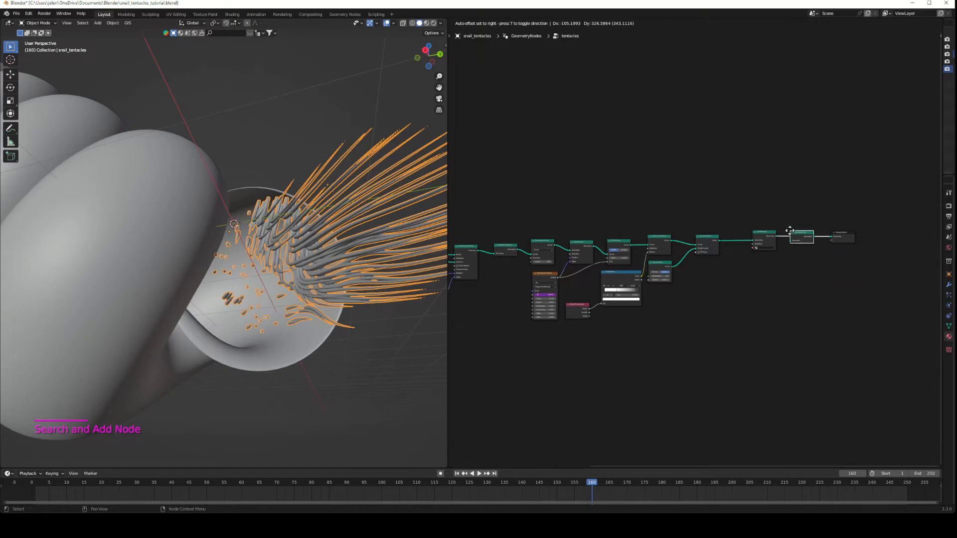
{"action": "left_click", "coordinate": [790, 231]}
Connect the Group Input's Geometry to the Join Geometry node as a second input
{"action": "scroll", "coordinate": [737, 397], "scroll_direction": "up", "scroll_amount": 4}
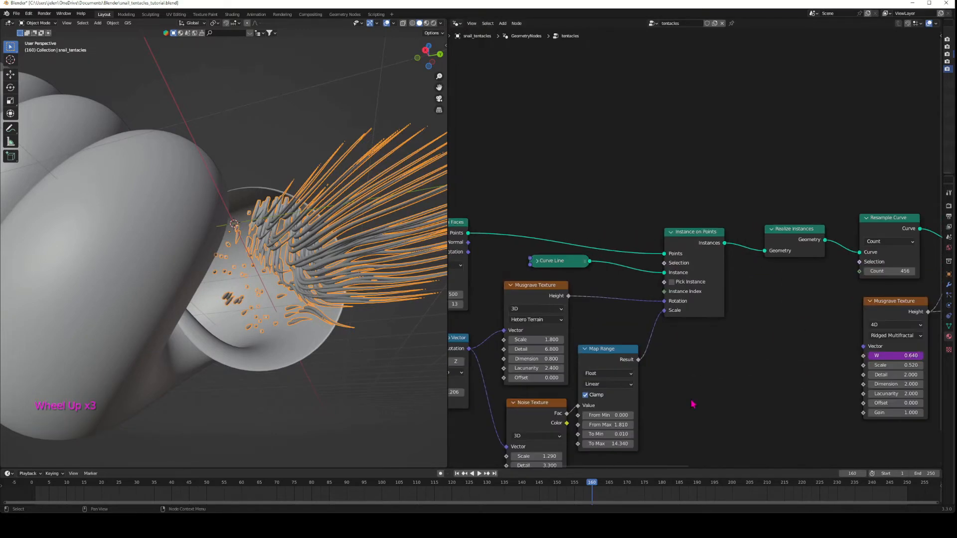
{"action": "middle_click_drag", "start_coordinate": [693, 403], "coordinate": [519, 281]}
{"action": "left_click_drag", "start_coordinate": [620, 182], "coordinate": [754, 104]}
Apply the snail_tentacles object's transform and briefly play the animation to check the tentacles
{"action": "middle_click_drag", "start_coordinate": [250, 327], "coordinate": [271, 314]}
{"action": "key", "text": "ctrl+a"}
{"action": "left_click", "coordinate": [229, 328]}
{"action": "scroll", "coordinate": [259, 317], "scroll_direction": "up", "scroll_amount": 3}
{"action": "scroll", "coordinate": [261, 317], "scroll_direction": "down", "scroll_amount": 1}
{"action": "key", "text": "space"}
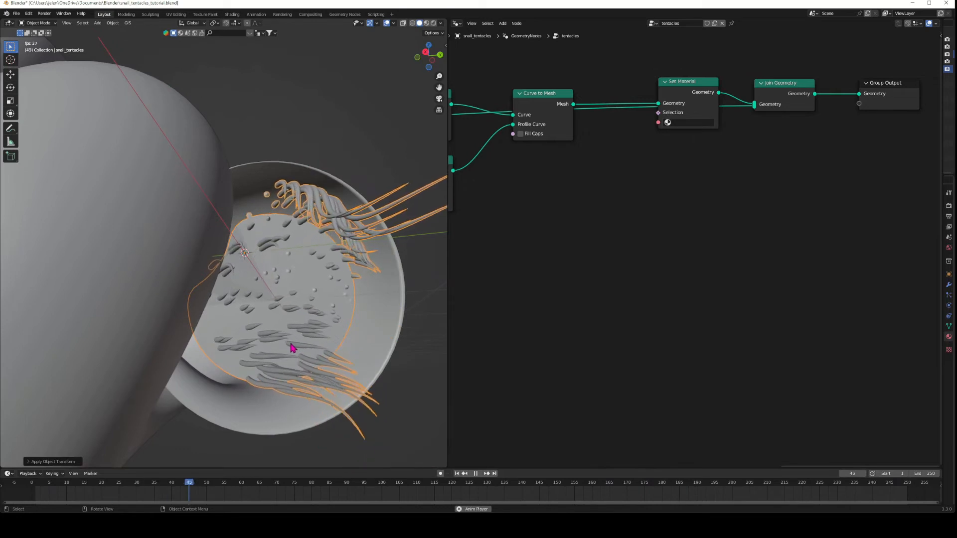
{"action": "key", "text": "space"}
Set the snail_tentacles object's origin to its geometry
{"action": "middle_click_drag", "start_coordinate": [564, 265], "coordinate": [811, 299]}
{"action": "left_click_drag", "start_coordinate": [701, 257], "coordinate": [605, 271]}
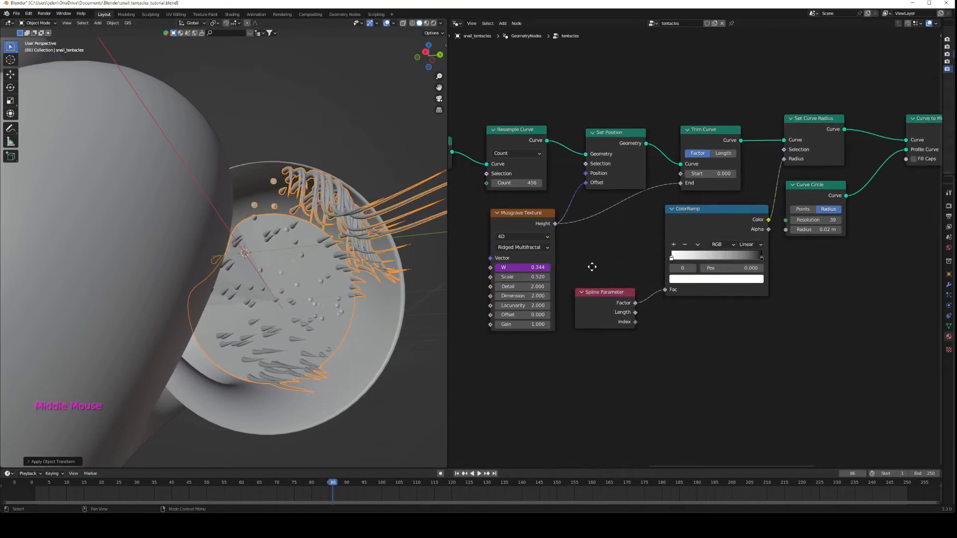
{"action": "middle_click_drag", "start_coordinate": [589, 267], "coordinate": [619, 286]}
{"action": "left_click", "coordinate": [211, 324]}
{"action": "right_click", "coordinate": [215, 323]}
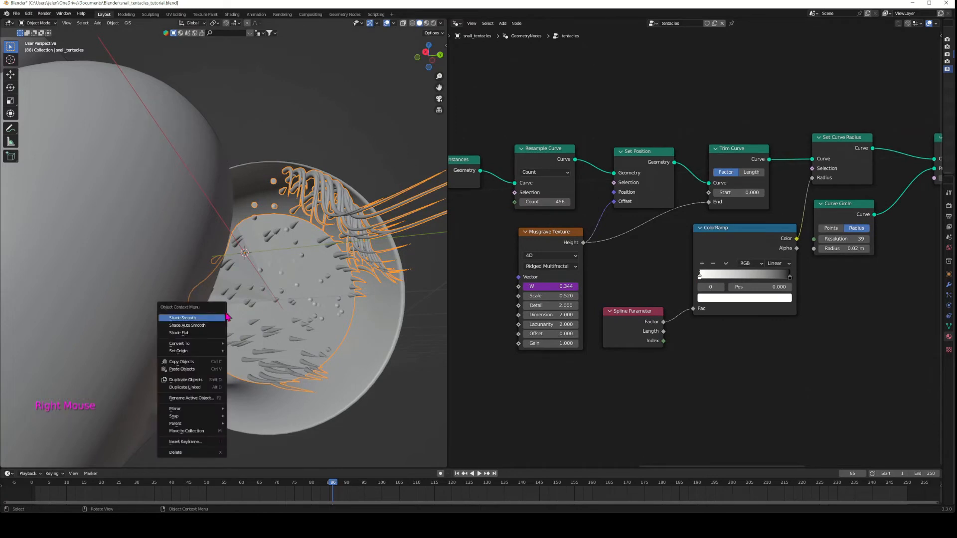
{"action": "right_click", "coordinate": [220, 324]}
{"action": "left_click", "coordinate": [262, 359]}
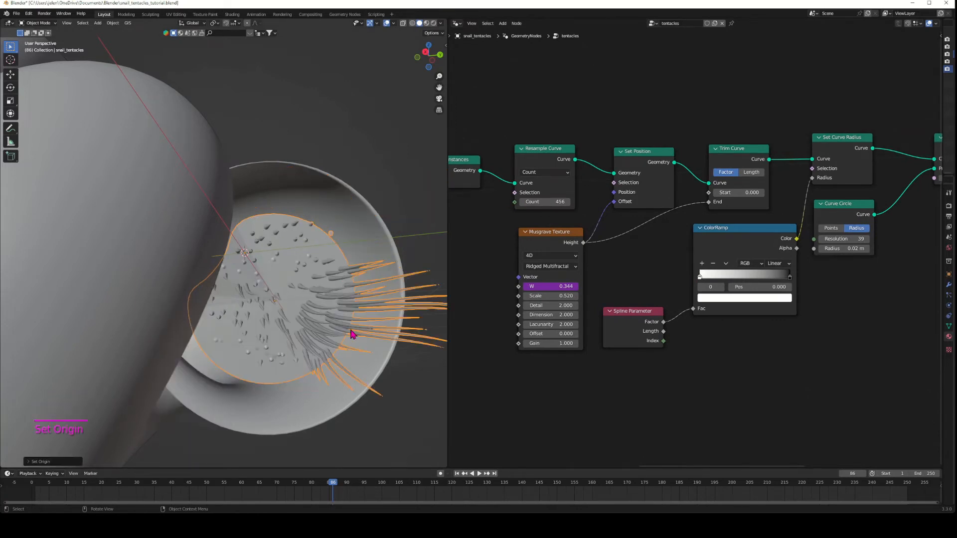
With the animation playing, move the ColorRamp's white stop to position 0.332 so the tentacles stay thick longer
{"action": "key", "text": "space"}
{"action": "middle_click_drag", "start_coordinate": [562, 391], "coordinate": [566, 385]}
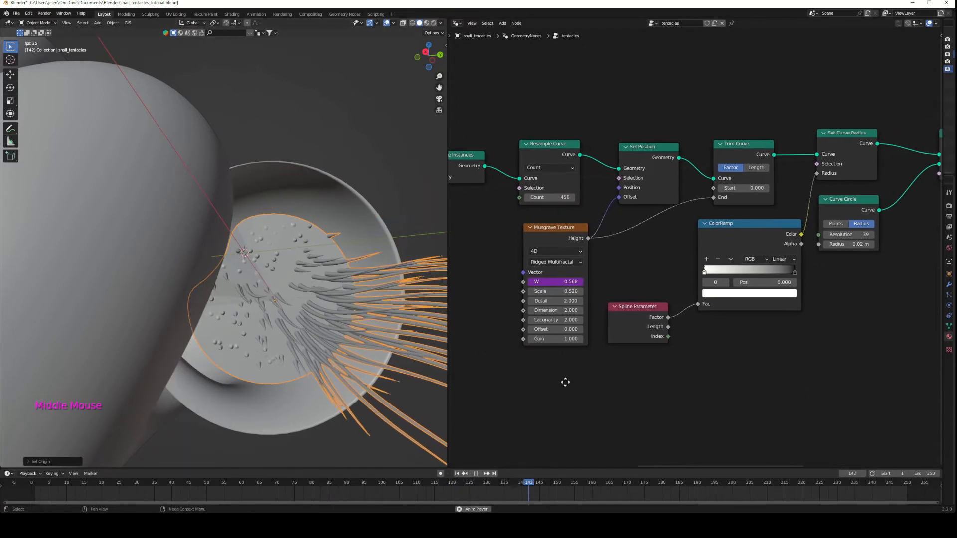
{"action": "mouse_move", "coordinate": [335, 364]}
{"action": "middle_mouse_down"}
{"action": "mouse_move", "coordinate": [259, 359]}
{"action": "mouse_move", "coordinate": [320, 365]}
{"action": "mouse_move", "coordinate": [321, 374]}
{"action": "middle_mouse_up"}
{"action": "scroll", "coordinate": [259, 359], "scroll_direction": "down", "scroll_amount": 2}
{"action": "left_click", "coordinate": [730, 270]}
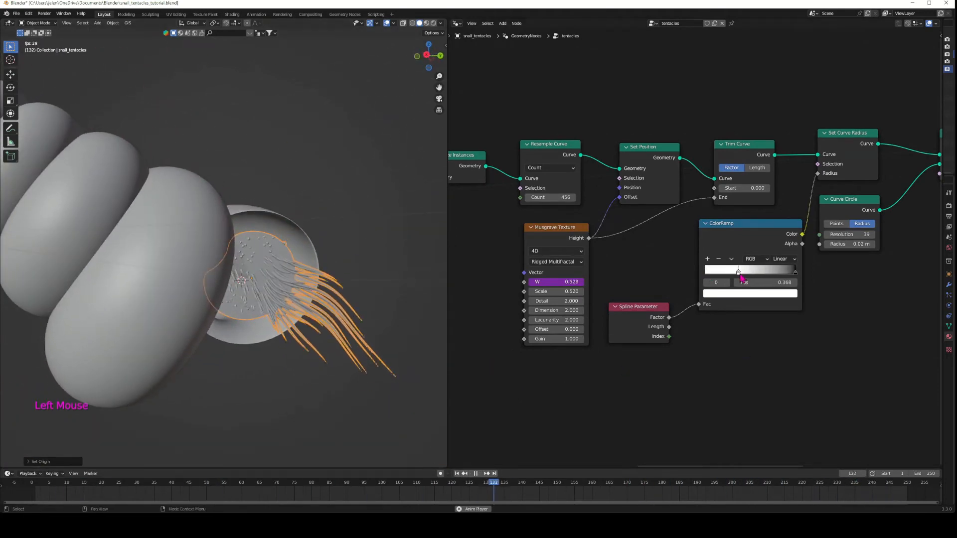
{"action": "left_click_drag", "start_coordinate": [741, 278], "coordinate": [738, 278]}
{"action": "middle_click_drag", "start_coordinate": [267, 380], "coordinate": [262, 359]}
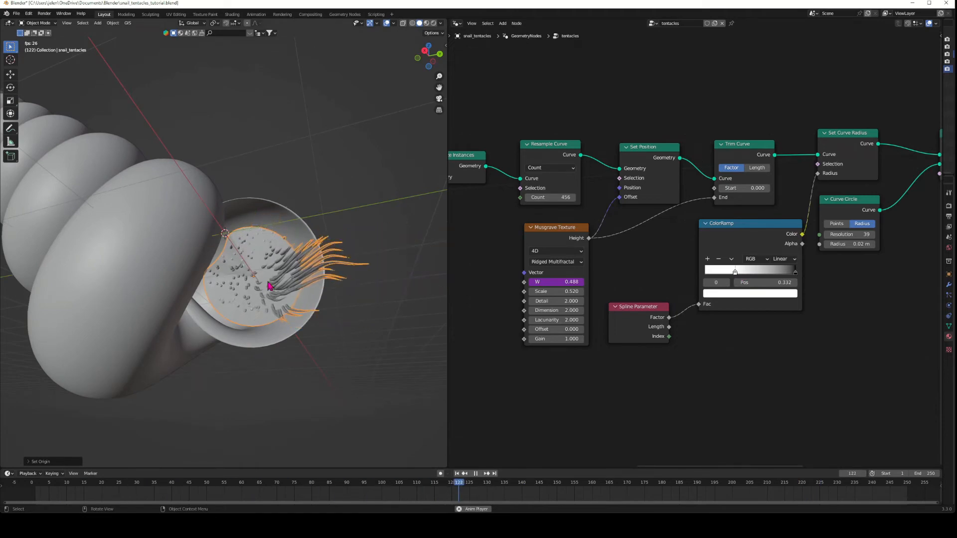
Lower the 4D Musgrave Texture's Scale to about 0.47 while the animation plays
{"action": "middle_click_drag", "start_coordinate": [268, 285], "coordinate": [265, 307]}
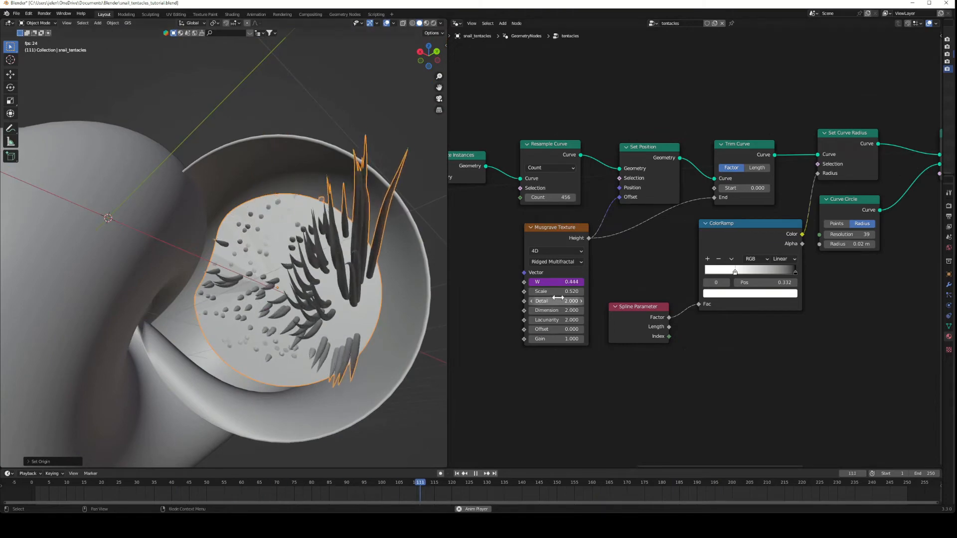
{"action": "scroll", "coordinate": [349, 344], "scroll_direction": "down", "scroll_amount": 3}
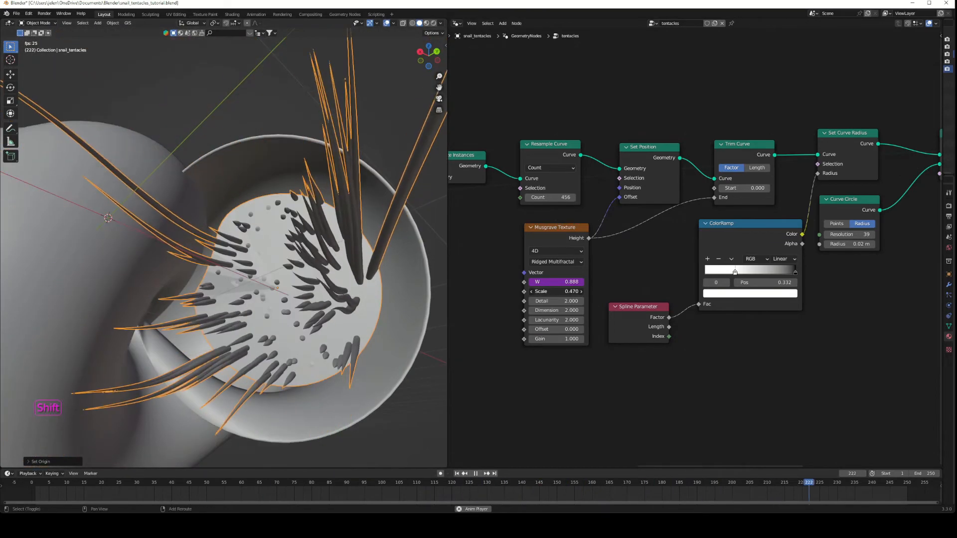
{"action": "middle_click_drag", "start_coordinate": [348, 343], "coordinate": [310, 357]}
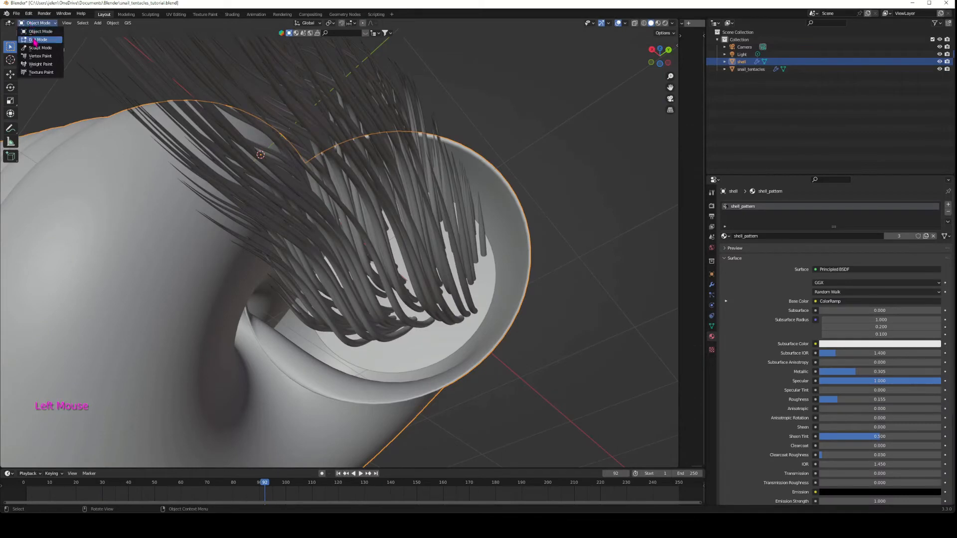
Enter Edit Mode on the shell, select the edge loop around its opening and fill it with a face
{"action": "key", "text": "Tab"}
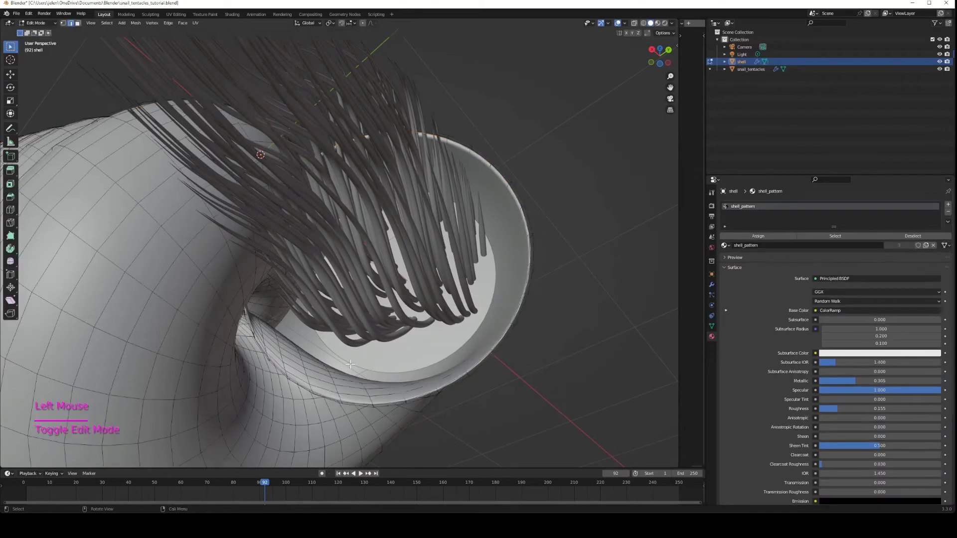
{"action": "left_click", "coordinate": [356, 403], "text": "alt"}
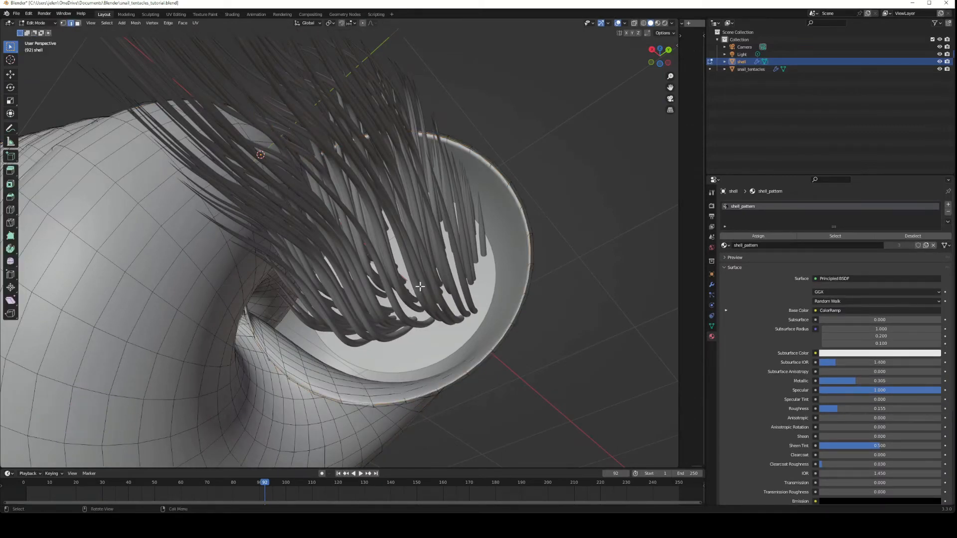
{"action": "key", "text": "f"}
Separate the filled opening face into its own object and return to Object Mode
{"action": "right_click", "coordinate": [425, 330]}
{"action": "mouse_move", "coordinate": [428, 344]}
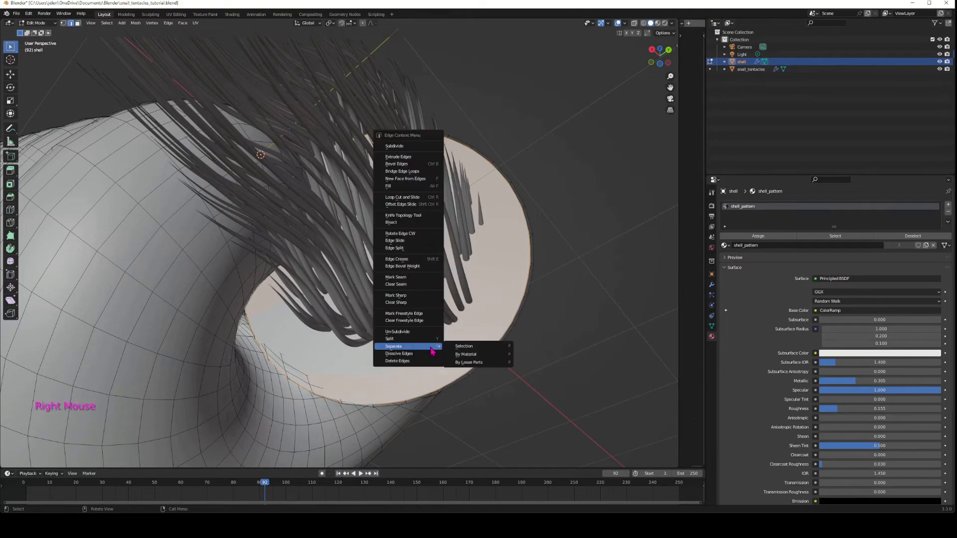
{"action": "left_click", "coordinate": [461, 353]}
{"action": "left_click", "coordinate": [36, 23]}
{"action": "left_click", "coordinate": [37, 31]}
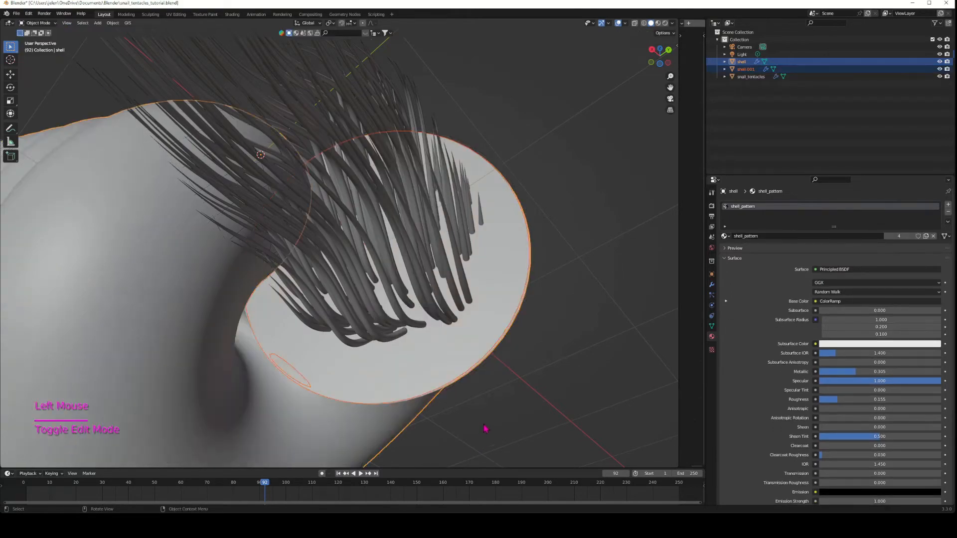
Select only the separated opening disc and set its origin to its geometry
{"action": "middle_click_drag", "start_coordinate": [487, 427], "coordinate": [570, 391]}
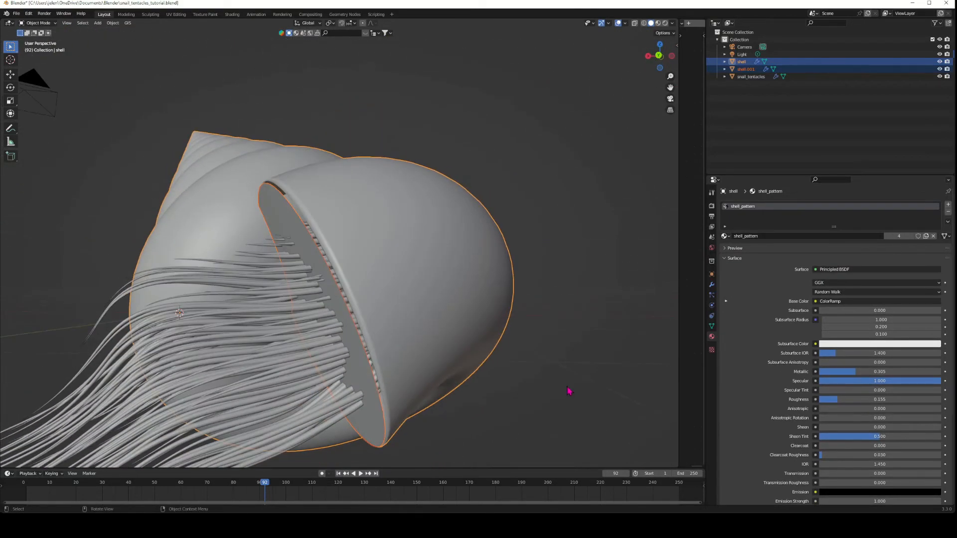
{"action": "left_click", "coordinate": [592, 371]}
{"action": "left_click", "coordinate": [348, 319]}
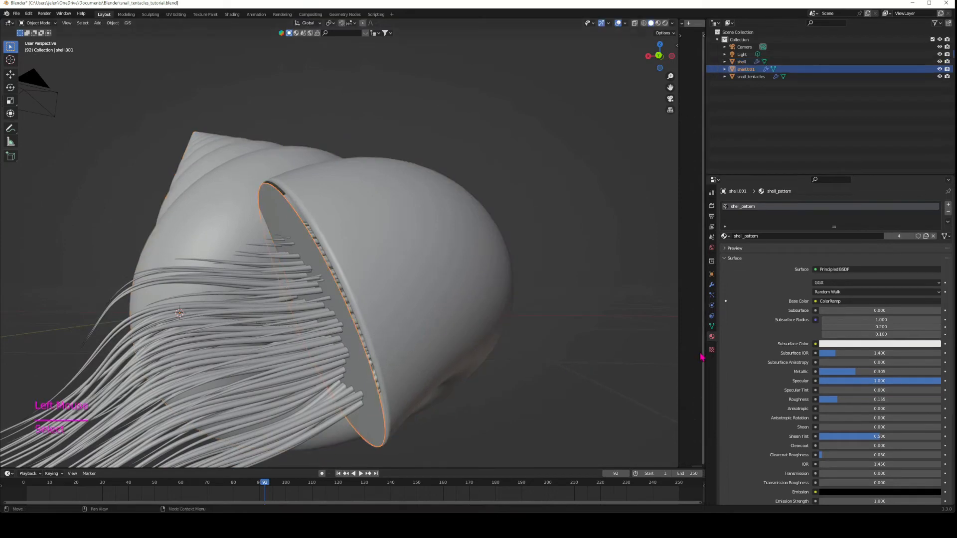
{"action": "key", "text": "s"}
{"action": "right_click", "coordinate": [593, 348]}
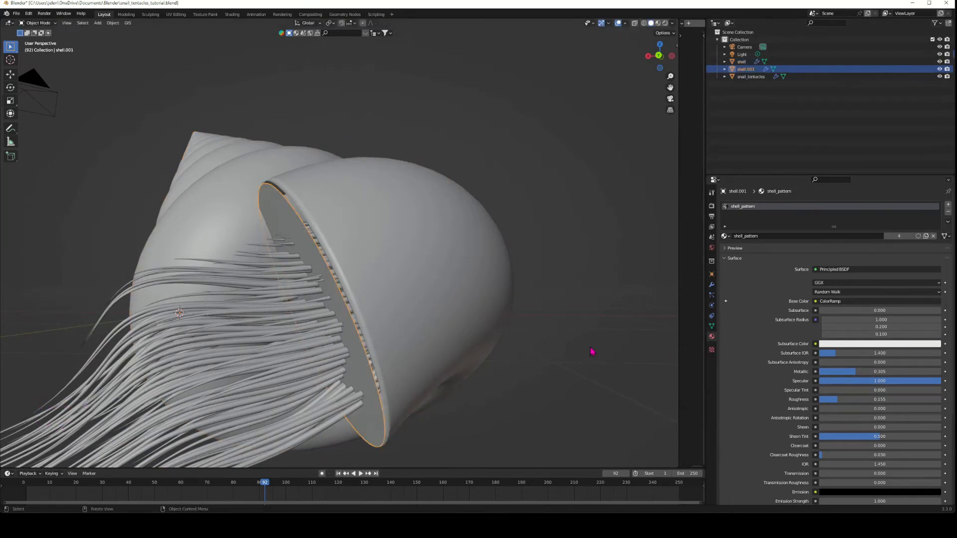
{"action": "right_click", "coordinate": [349, 376]}
{"action": "mouse_move", "coordinate": [369, 377]}
{"action": "left_click", "coordinate": [423, 381]}
Scale the disc down to about 0.95 and move it slightly inside the shell's opening
{"action": "key", "text": "s"}
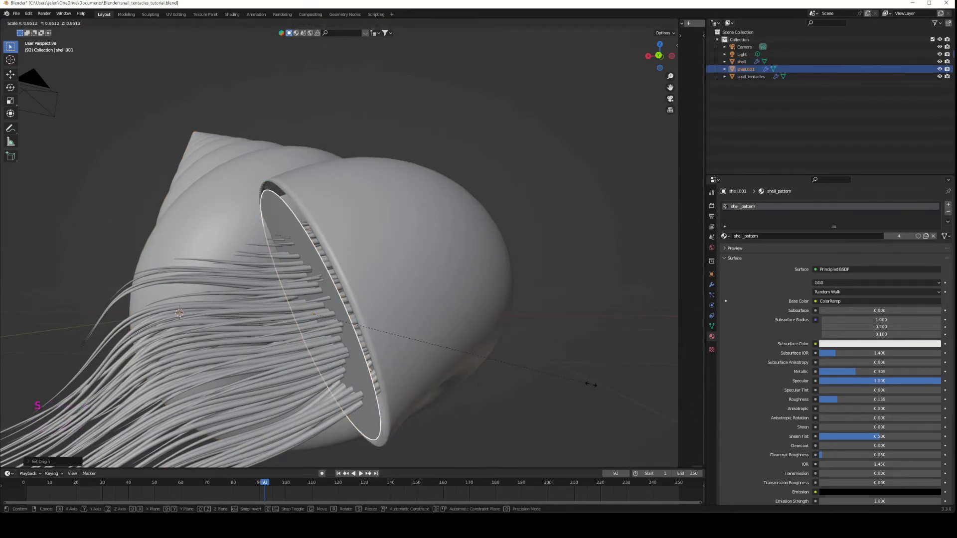
{"action": "left_click", "coordinate": [594, 388]}
{"action": "key", "text": "g"}
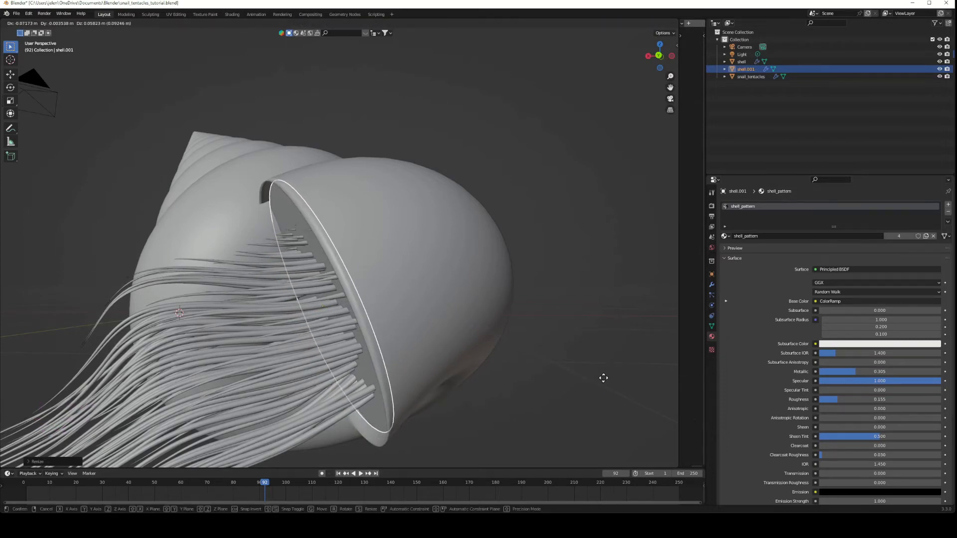
{"action": "left_click", "coordinate": [523, 434]}
Preview the scene in rendered shading and play the animation to examine the shell, disc and tentacles
{"action": "mouse_move", "coordinate": [523, 433]}
{"action": "middle_mouse_down"}
{"action": "mouse_move", "coordinate": [552, 380]}
{"action": "mouse_move", "coordinate": [538, 316]}
{"action": "mouse_move", "coordinate": [495, 423]}
{"action": "mouse_move", "coordinate": [558, 455]}
{"action": "mouse_move", "coordinate": [572, 399]}
{"action": "mouse_move", "coordinate": [540, 439]}
{"action": "middle_mouse_up"}
{"action": "scroll", "coordinate": [575, 402], "scroll_direction": "down", "scroll_amount": 4}
{"action": "left_click", "coordinate": [656, 23]}
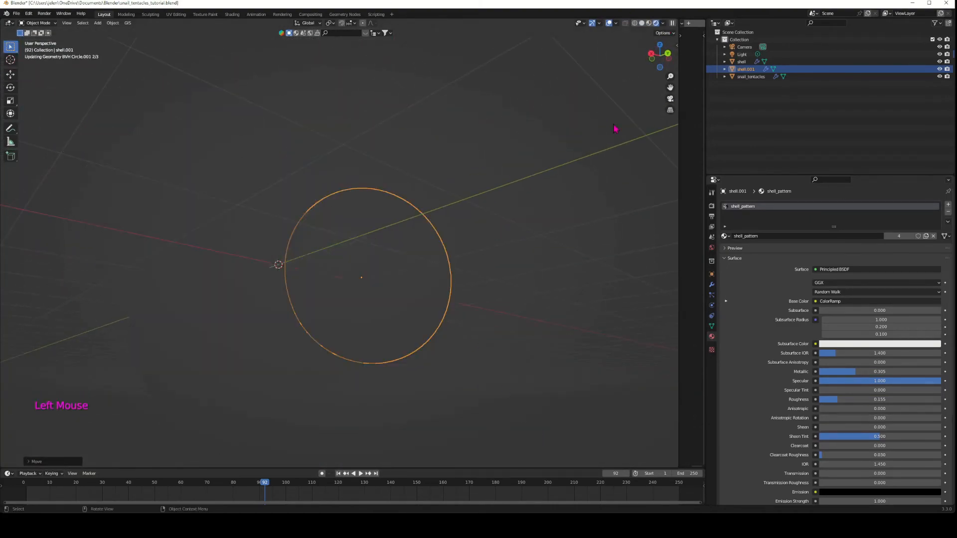
{"action": "key", "text": "space"}
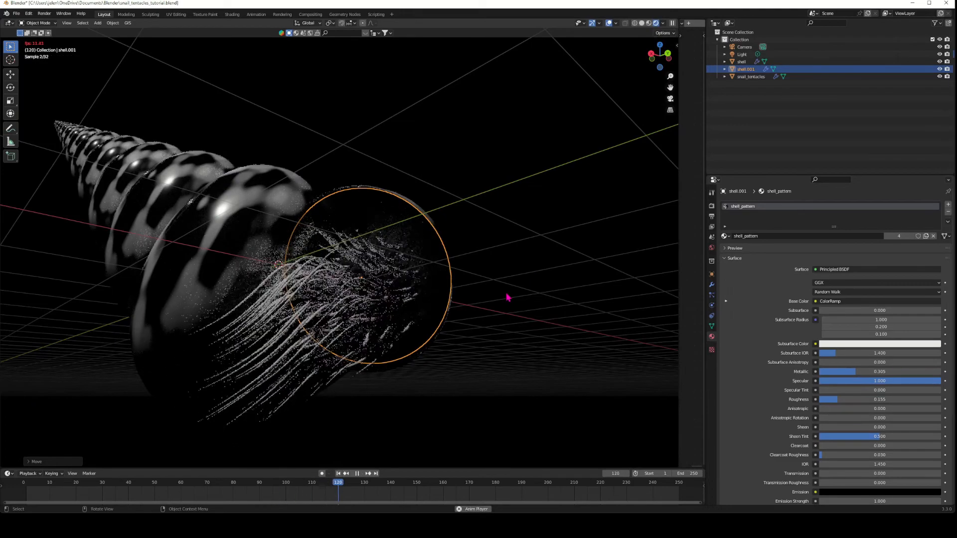
{"action": "scroll", "coordinate": [507, 297], "scroll_direction": "up", "scroll_amount": 4}
{"action": "key", "text": "space"}
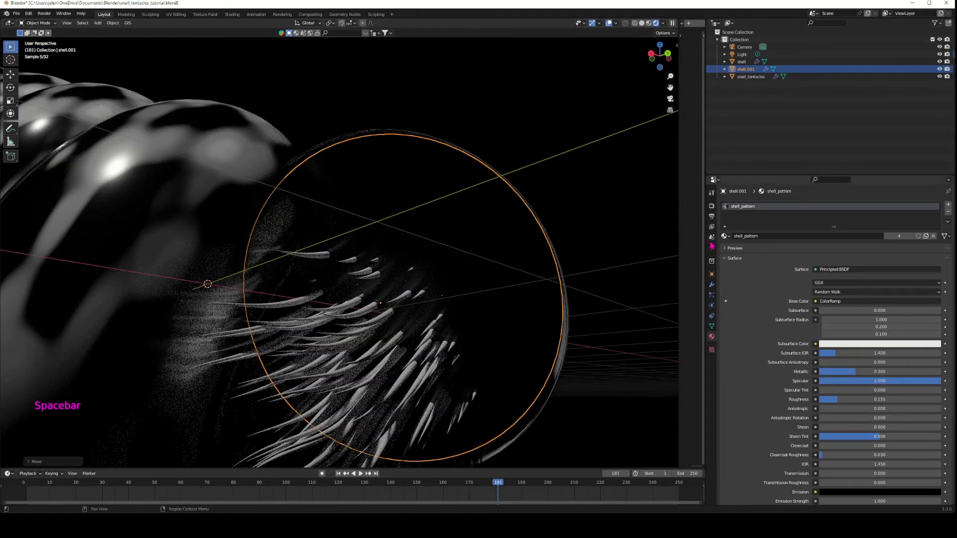
Return the viewport to solid shading, enlarge the node editor area and switch it to the Shader Editor
{"action": "left_click_drag", "start_coordinate": [706, 238], "coordinate": [552, 250]}
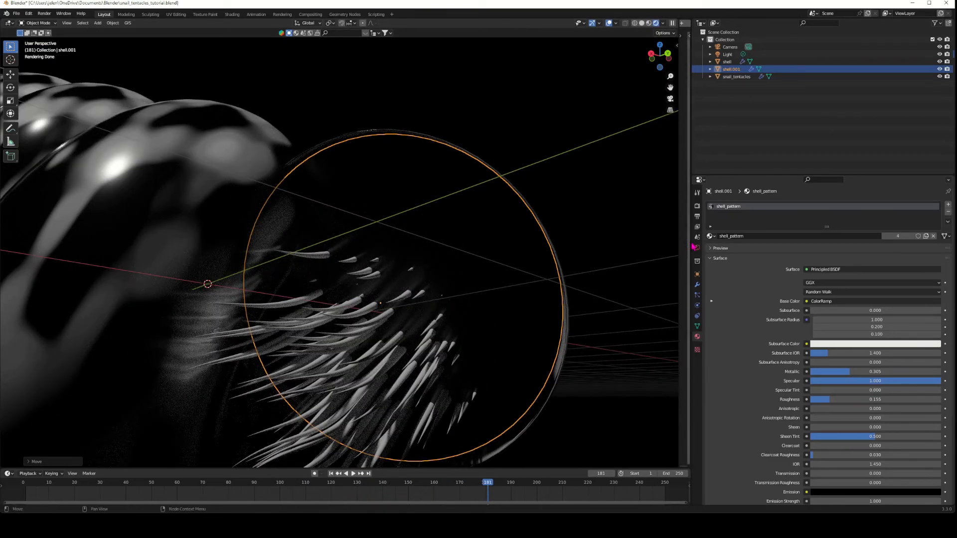
{"action": "left_click", "coordinate": [641, 23]}
{"action": "left_click_drag", "start_coordinate": [692, 202], "coordinate": [921, 209]}
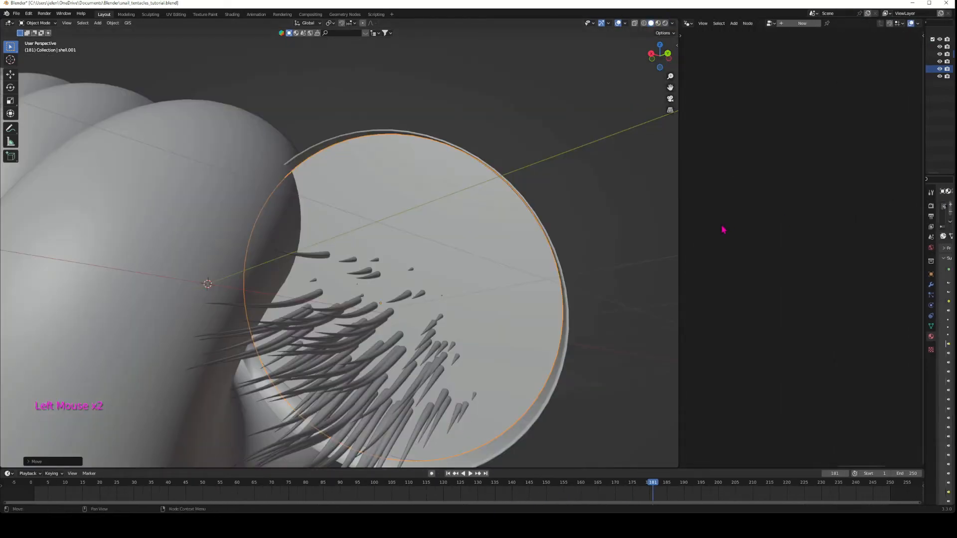
{"action": "left_click_drag", "start_coordinate": [679, 235], "coordinate": [390, 235]}
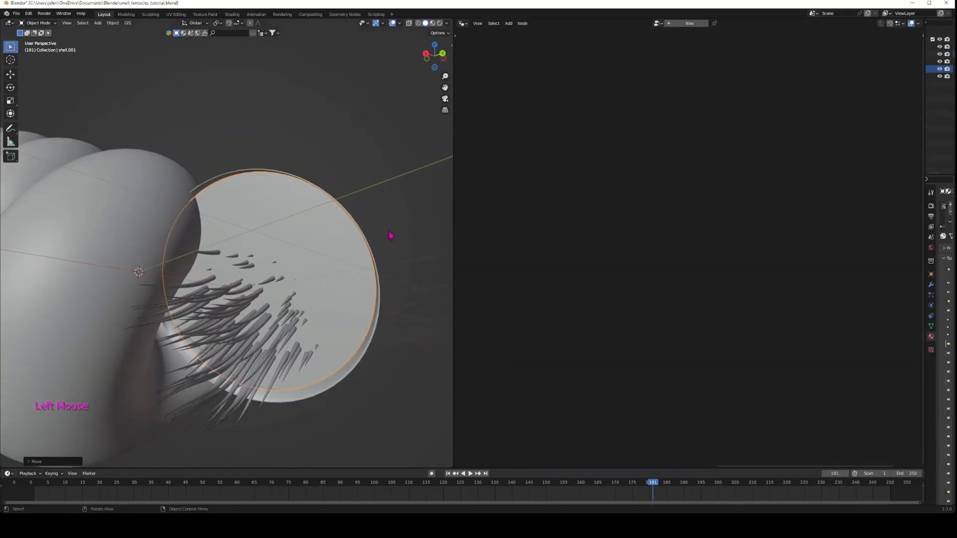
{"action": "left_click", "coordinate": [461, 23]}
{"action": "left_click", "coordinate": [498, 91]}
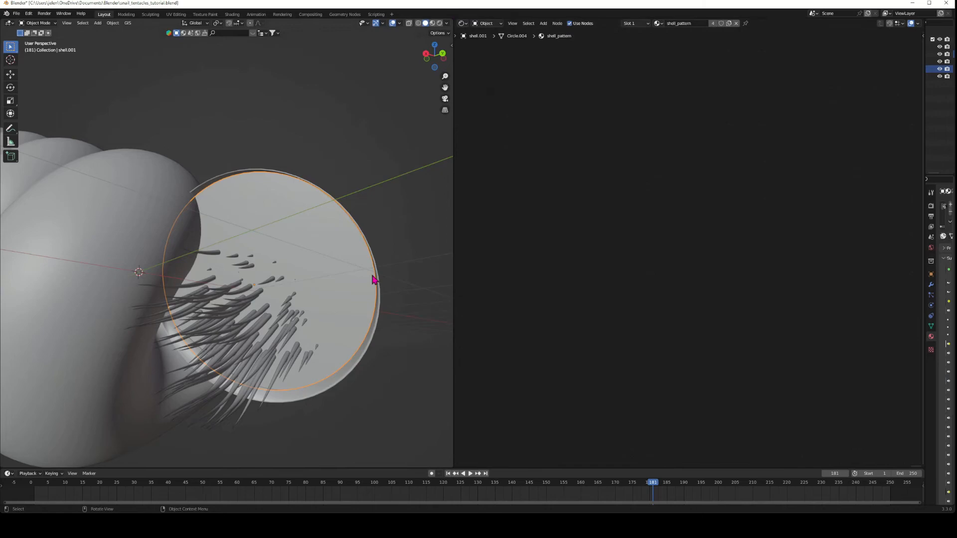
Preview the scene in rendered shading, make the disc's shell_pattern material a separate copy and rename it snail_texture
{"action": "left_click", "coordinate": [439, 23]}
{"action": "middle_click_drag", "start_coordinate": [363, 306], "coordinate": [380, 284]}
{"action": "scroll", "coordinate": [379, 285], "scroll_direction": "down", "scroll_amount": 2}
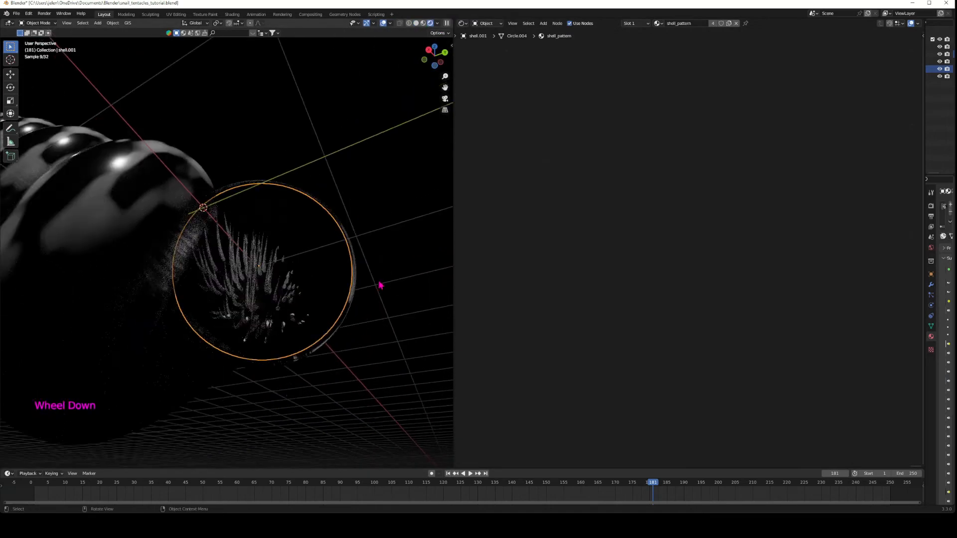
{"action": "scroll", "coordinate": [380, 285], "scroll_direction": "up", "scroll_amount": 2}
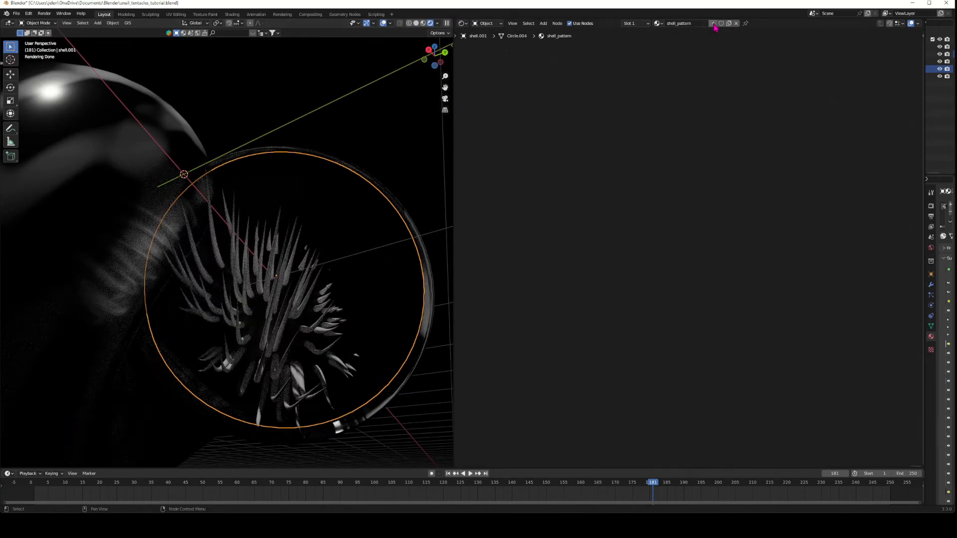
{"action": "left_click", "coordinate": [713, 23]}
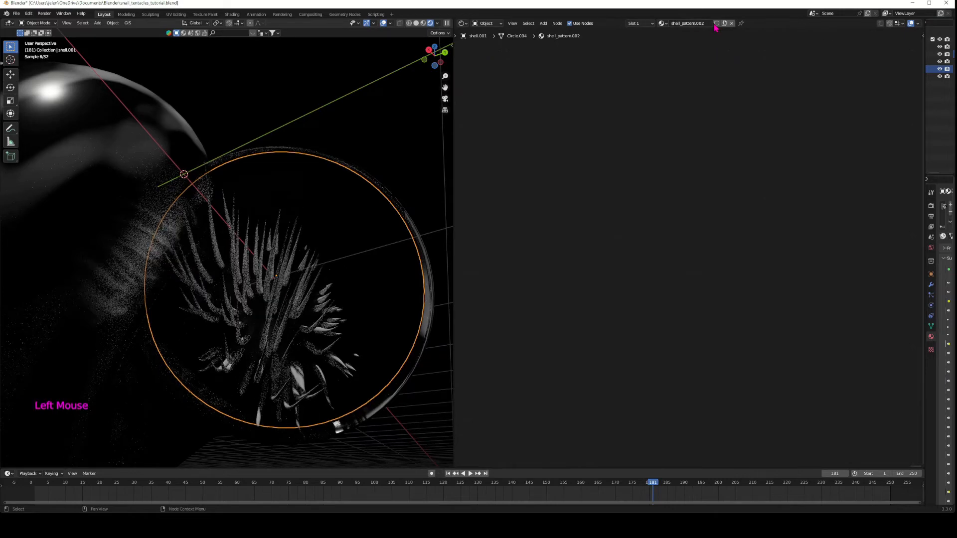
{"action": "left_click", "coordinate": [697, 23]}
{"action": "type", "text": "snail_texture"}
{"action": "key", "text": "Return"}
Enlarge the Outliner and properties area and rename the shell.001 disc object snail_flesh
{"action": "left_click_drag", "start_coordinate": [924, 107], "coordinate": [790, 99]}
{"action": "left_click", "coordinate": [810, 69]}
{"action": "left_click", "coordinate": [809, 69]}
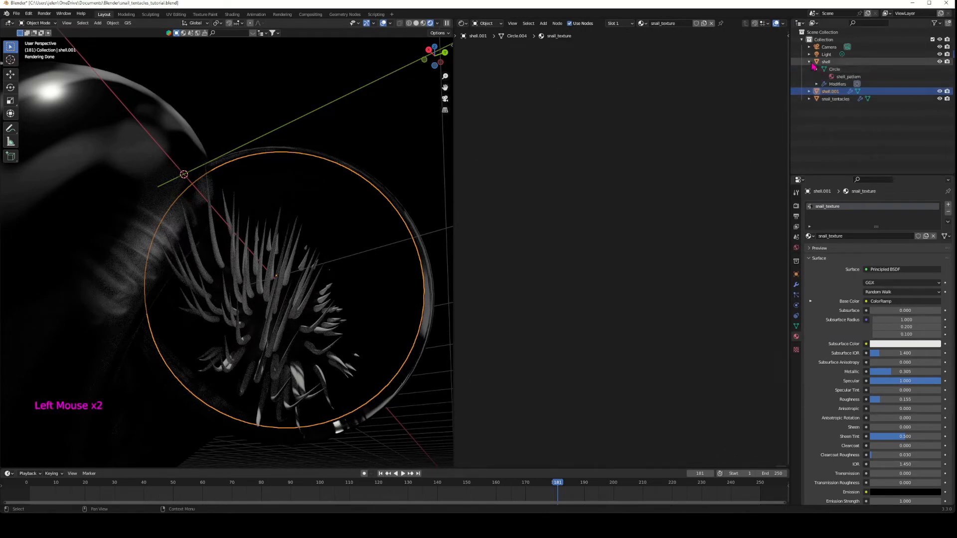
{"action": "left_click", "coordinate": [809, 69]}
{"action": "double_click", "coordinate": [828, 70]}
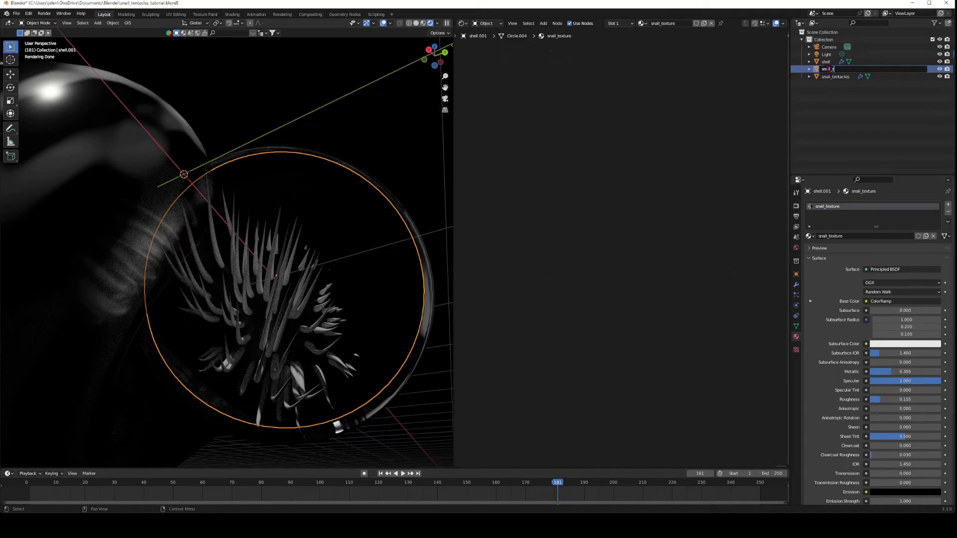
Examine the snail_texture material's node tree around the Voronoi Texture node and save the file
{"action": "scroll", "coordinate": [380, 229], "scroll_direction": "down", "scroll_amount": 1}
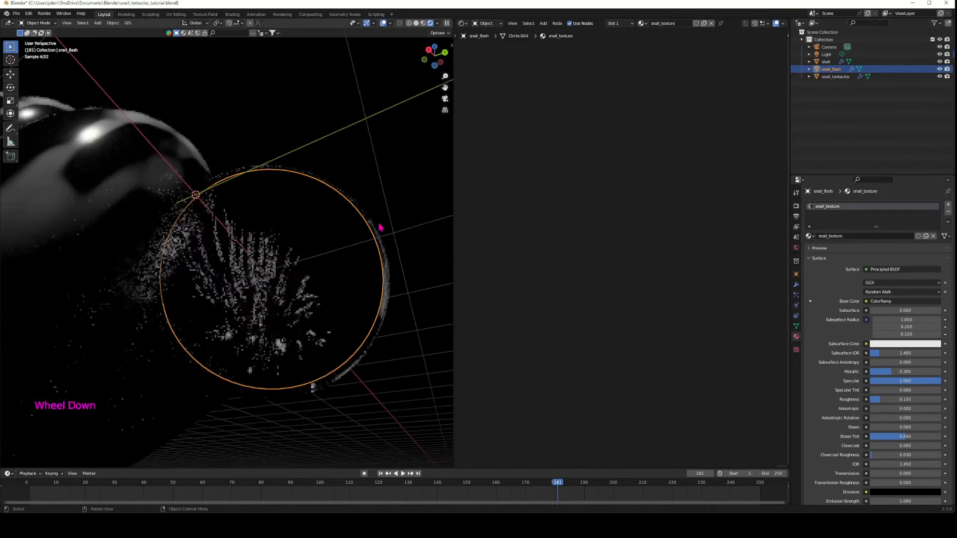
{"action": "left_click", "coordinate": [540, 132]}
{"action": "scroll", "coordinate": [552, 191], "scroll_direction": "down", "scroll_amount": 4}
{"action": "middle_click_drag", "start_coordinate": [553, 191], "coordinate": [596, 253]}
{"action": "scroll", "coordinate": [668, 229], "scroll_direction": "up", "scroll_amount": 2}
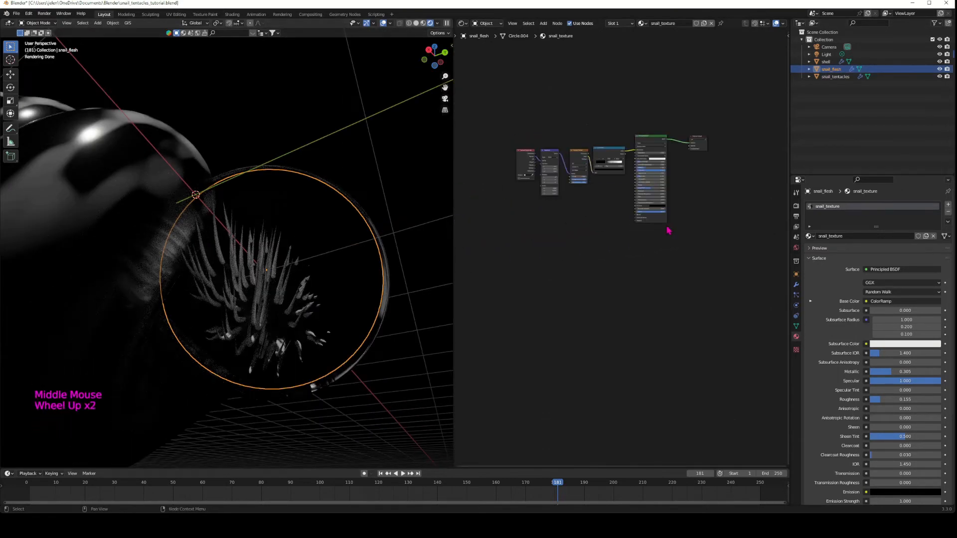
{"action": "scroll", "coordinate": [668, 229], "scroll_direction": "up", "scroll_amount": 4}
{"action": "middle_click_drag", "start_coordinate": [668, 228], "coordinate": [587, 143]}
{"action": "scroll", "coordinate": [629, 238], "scroll_direction": "up", "scroll_amount": 4}
{"action": "scroll", "coordinate": [628, 237], "scroll_direction": "up", "scroll_amount": 1}
{"action": "middle_click_drag", "start_coordinate": [608, 199], "coordinate": [708, 227]}
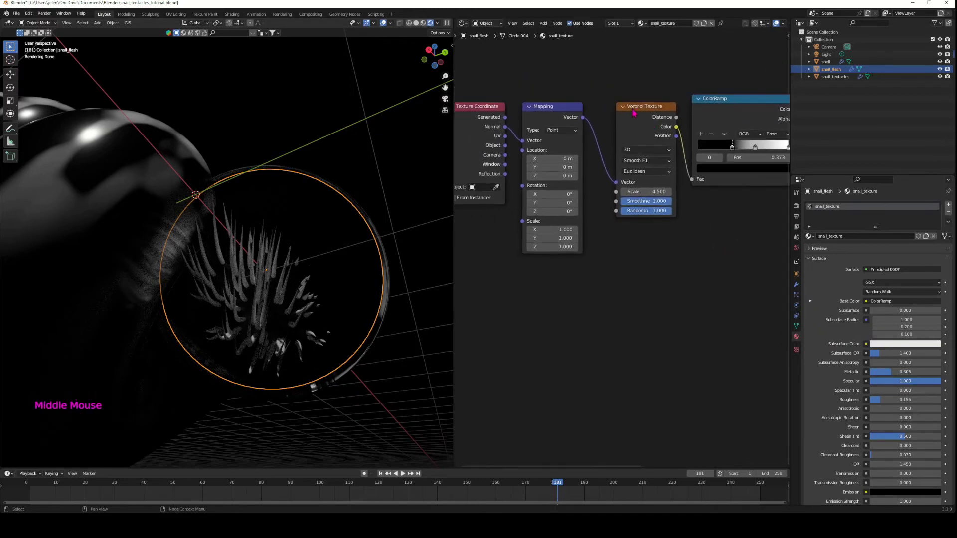
{"action": "left_click", "coordinate": [635, 113]}
{"action": "scroll", "coordinate": [683, 274], "scroll_direction": "down", "scroll_amount": 2}
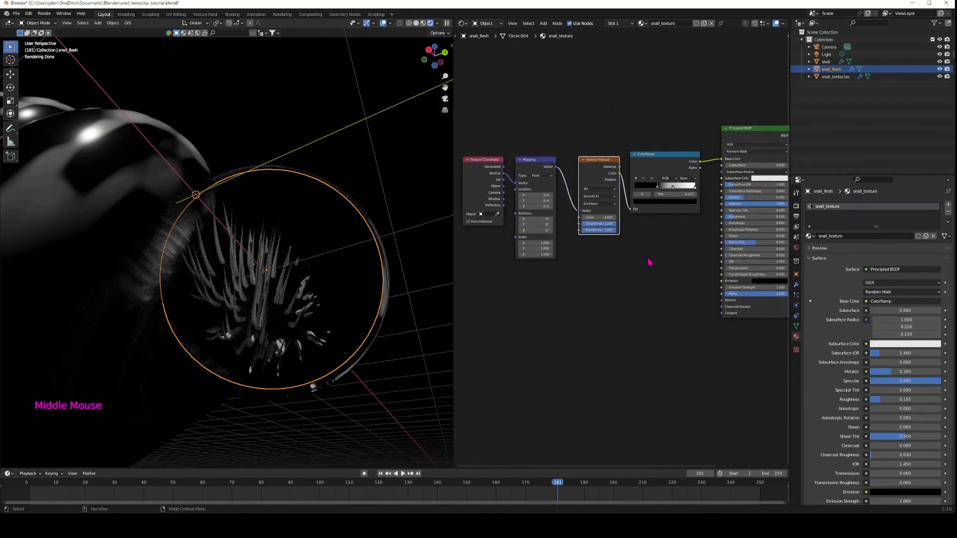
{"action": "key", "text": "ctrl+s"}
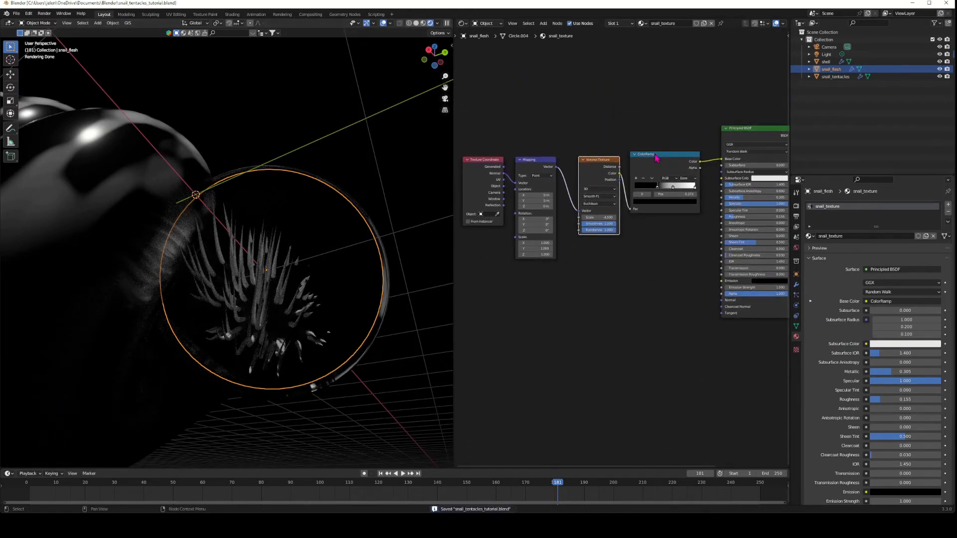
Replace the Voronoi Texture with a Noise Texture between the Mapping and ColorRamp nodes
{"action": "middle_click_drag", "start_coordinate": [635, 327], "coordinate": [630, 316]}
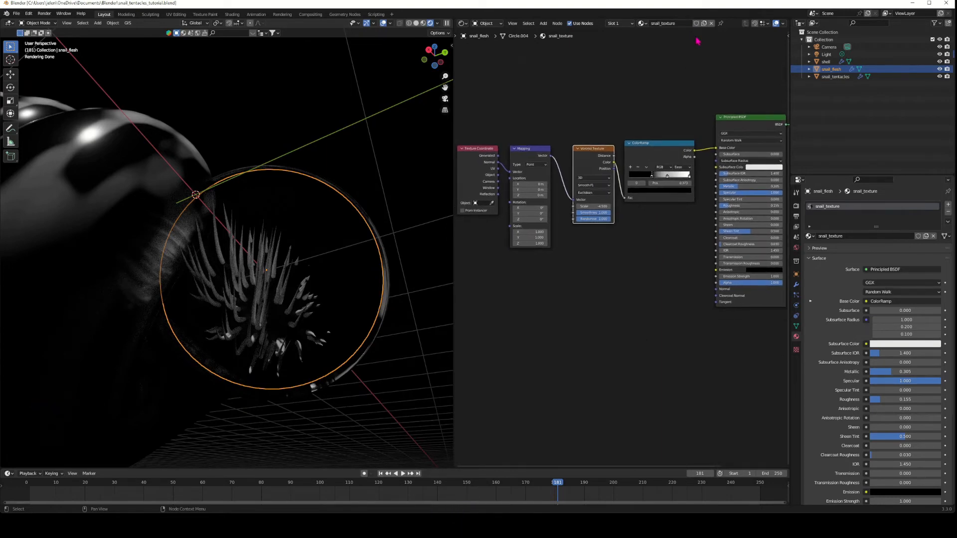
{"action": "double_click", "coordinate": [667, 150]}
{"action": "key", "text": "shift+a"}
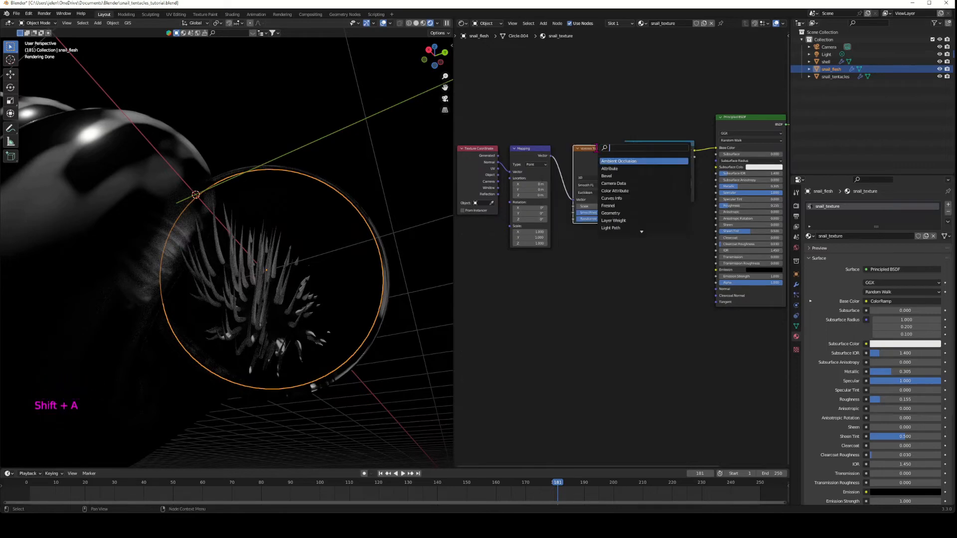
{"action": "type", "text": "noise"}
{"action": "key", "text": "Down"}
{"action": "key", "text": "Return"}
{"action": "left_click", "coordinate": [572, 236]}
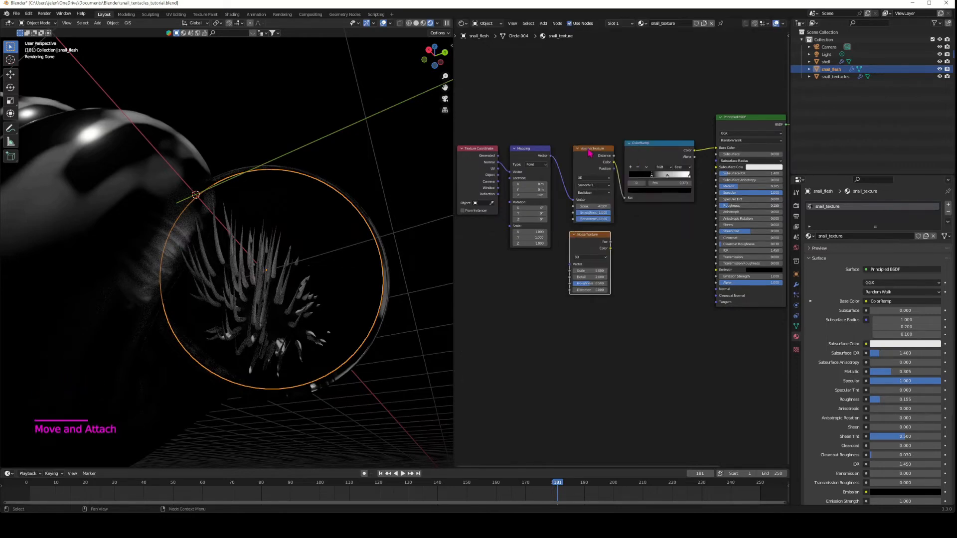
{"action": "left_click", "coordinate": [589, 151]}
{"action": "right_click", "coordinate": [589, 151]}
{"action": "left_click", "coordinate": [588, 151]}
{"action": "left_click_drag", "start_coordinate": [589, 234], "coordinate": [624, 198]}
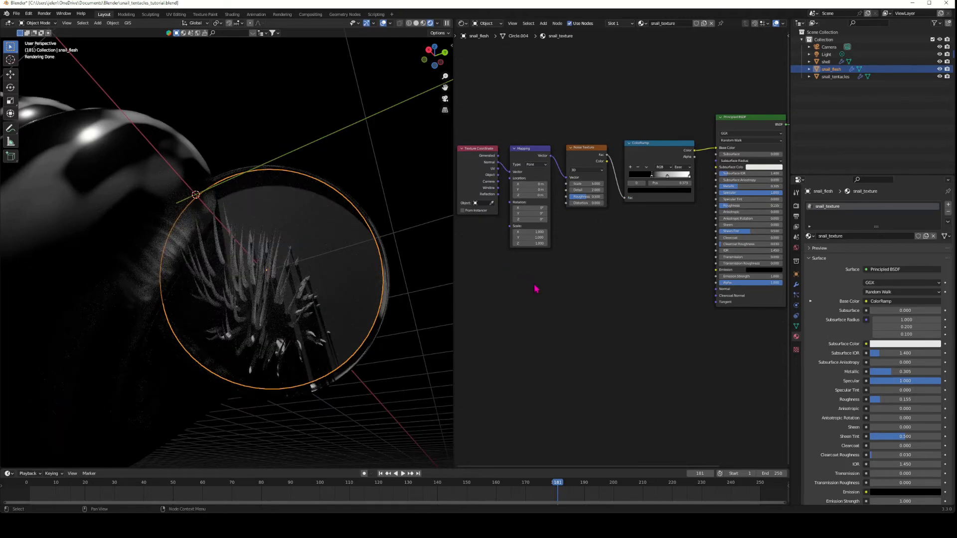
Drive the Mapping node with the Object texture coordinates and lower the Noise Texture's scale
{"action": "middle_click_drag", "start_coordinate": [535, 288], "coordinate": [553, 289]}
{"action": "left_click_drag", "start_coordinate": [516, 175], "coordinate": [528, 172]}
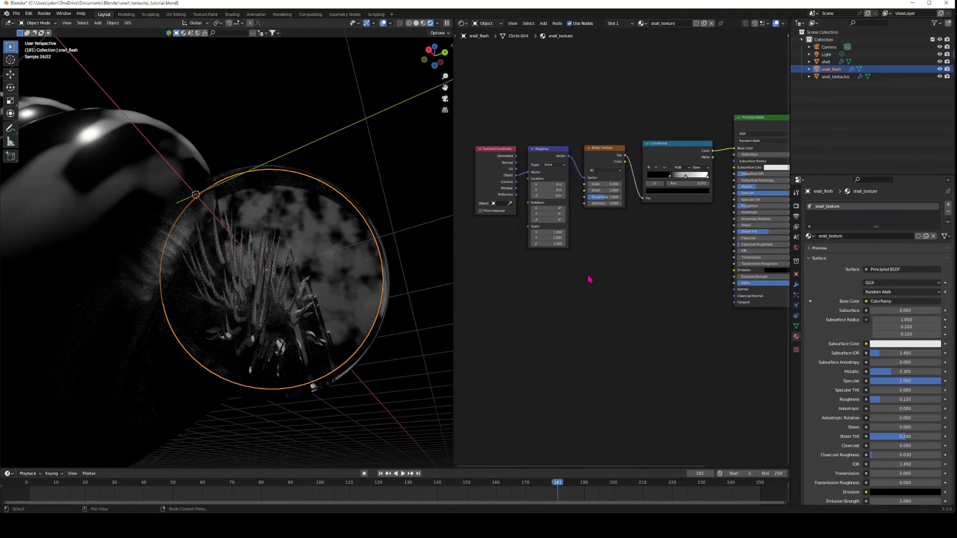
{"action": "left_click_drag", "start_coordinate": [603, 185], "coordinate": [573, 184]}
Select the scene's point light and set its power to 2000 W
{"action": "left_click", "coordinate": [826, 55]}
{"action": "left_click_drag", "start_coordinate": [901, 255], "coordinate": [909, 255]}
{"action": "left_click", "coordinate": [894, 256]}
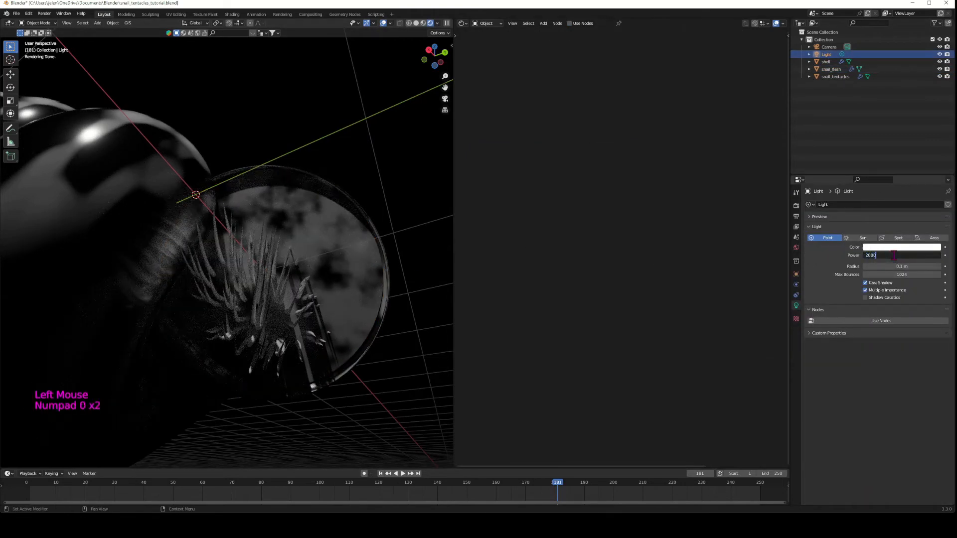
{"action": "key", "text": "Return"}
Select the disc again and shift the stops of its material's ColorRamp slightly
{"action": "scroll", "coordinate": [392, 228], "scroll_direction": "up", "scroll_amount": 2}
{"action": "mouse_move", "coordinate": [391, 279]}
{"action": "middle_mouse_down"}
{"action": "mouse_move", "coordinate": [367, 309]}
{"action": "mouse_move", "coordinate": [379, 279]}
{"action": "middle_mouse_up"}
{"action": "left_click", "coordinate": [379, 259]}
{"action": "left_click_drag", "start_coordinate": [707, 175], "coordinate": [703, 176]}
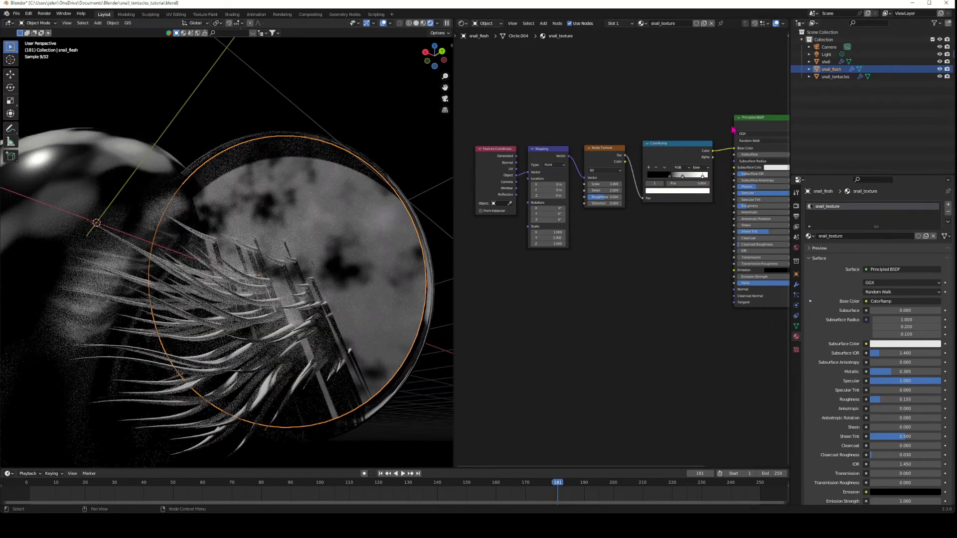
Enable viewport denoising in the Cycles sampling settings and save the file
{"action": "left_click", "coordinate": [796, 205]}
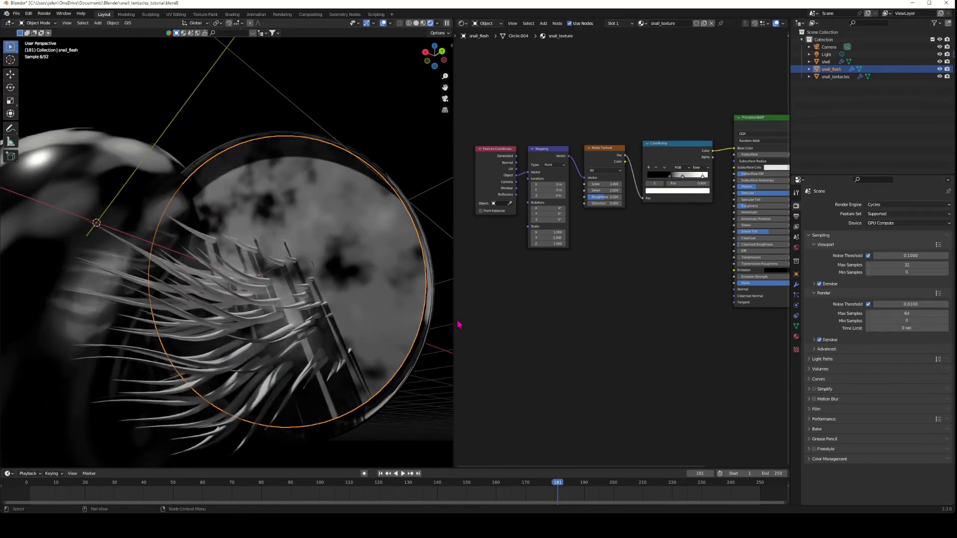
{"action": "middle_click_drag", "start_coordinate": [448, 323], "coordinate": [538, 324]}
{"action": "key", "text": "ctrl+s"}
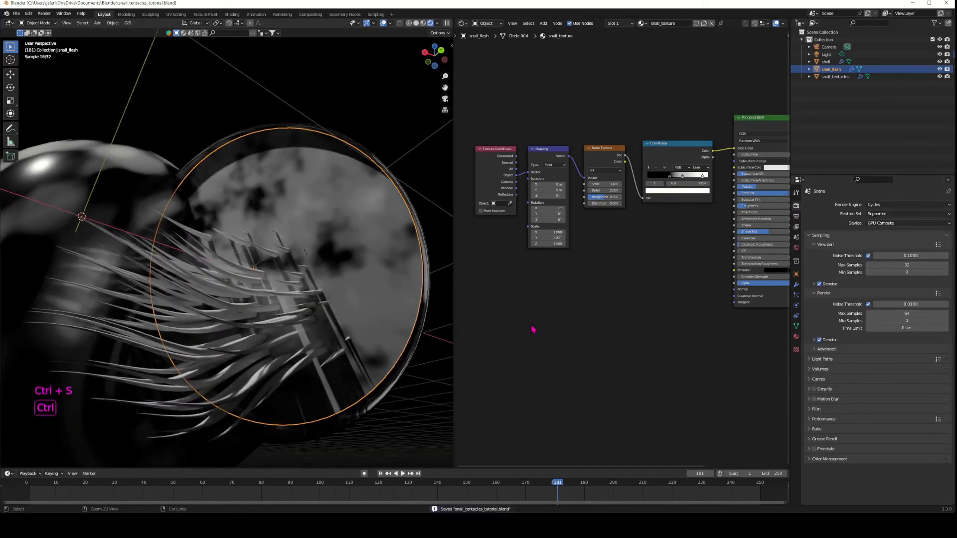
Space the texture nodes further from the ColorRamp and move the ramp's black stop toward the dark end
{"action": "left_click_drag", "start_coordinate": [496, 149], "coordinate": [481, 150]}
{"action": "left_click_drag", "start_coordinate": [548, 149], "coordinate": [531, 146]}
{"action": "left_click_drag", "start_coordinate": [604, 148], "coordinate": [580, 146]}
{"action": "left_click_drag", "start_coordinate": [672, 180], "coordinate": [663, 180]}
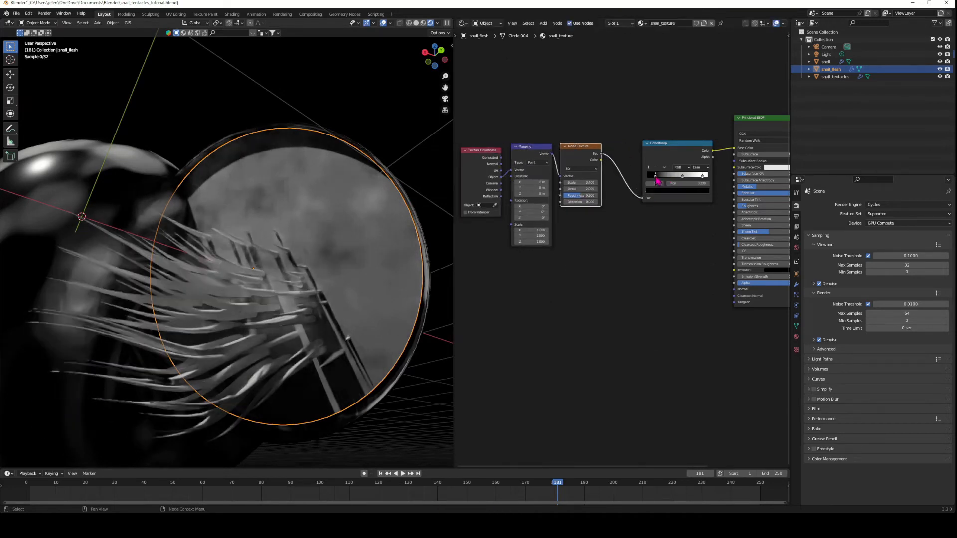
Recolour the ColorRamp's stops in greys and add another stop to give the disc a mottled pattern
{"action": "left_click", "coordinate": [672, 190]}
{"action": "mouse_move", "coordinate": [697, 140]}
{"action": "left_mouse_down"}
{"action": "mouse_move", "coordinate": [698, 129]}
{"action": "mouse_move", "coordinate": [696, 148]}
{"action": "left_mouse_up"}
{"action": "left_click", "coordinate": [691, 198]}
{"action": "left_click_drag", "start_coordinate": [669, 178], "coordinate": [709, 182]}
{"action": "left_click", "coordinate": [649, 168]}
{"action": "left_click", "coordinate": [706, 192]}
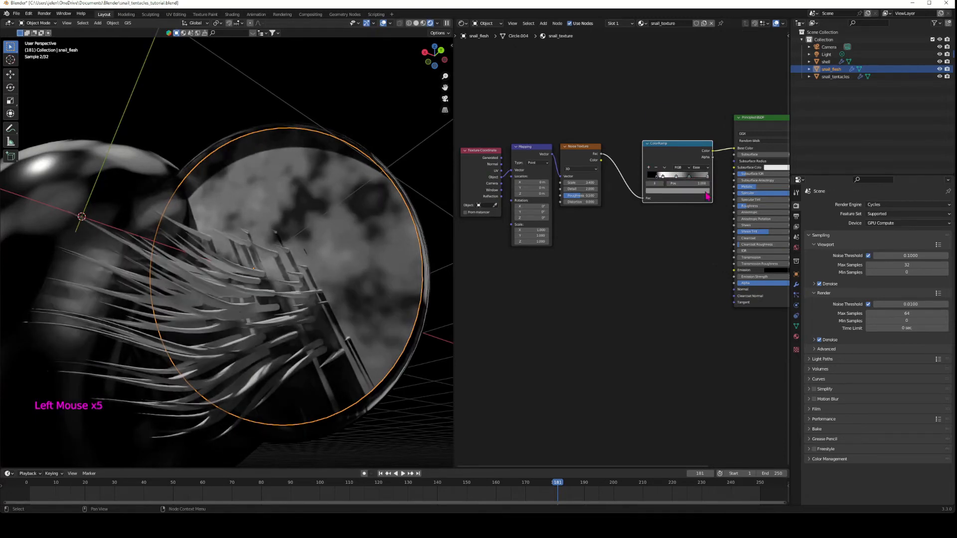
{"action": "left_click", "coordinate": [706, 191]}
{"action": "left_click", "coordinate": [616, 325]}
Raise the noise roughness and distortion, and set the Principled BSDF's metallic, specular and roughness to 0 with some clearcoat
{"action": "middle_click_drag", "start_coordinate": [399, 328], "coordinate": [371, 325]}
{"action": "mouse_move", "coordinate": [582, 199]}
{"action": "left_mouse_down"}
{"action": "mouse_move", "coordinate": [585, 184]}
{"action": "mouse_move", "coordinate": [584, 202]}
{"action": "left_mouse_up"}
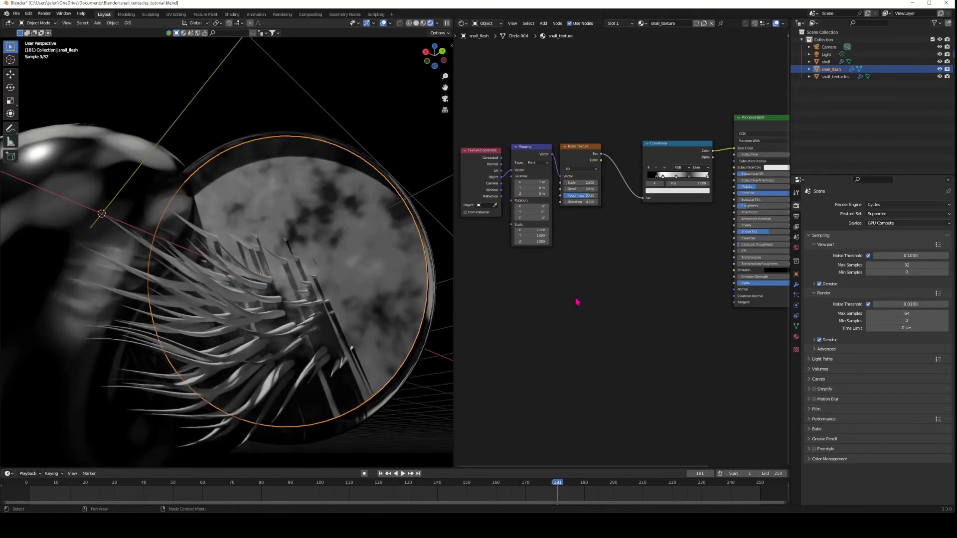
{"action": "middle_click_drag", "start_coordinate": [650, 278], "coordinate": [578, 303]}
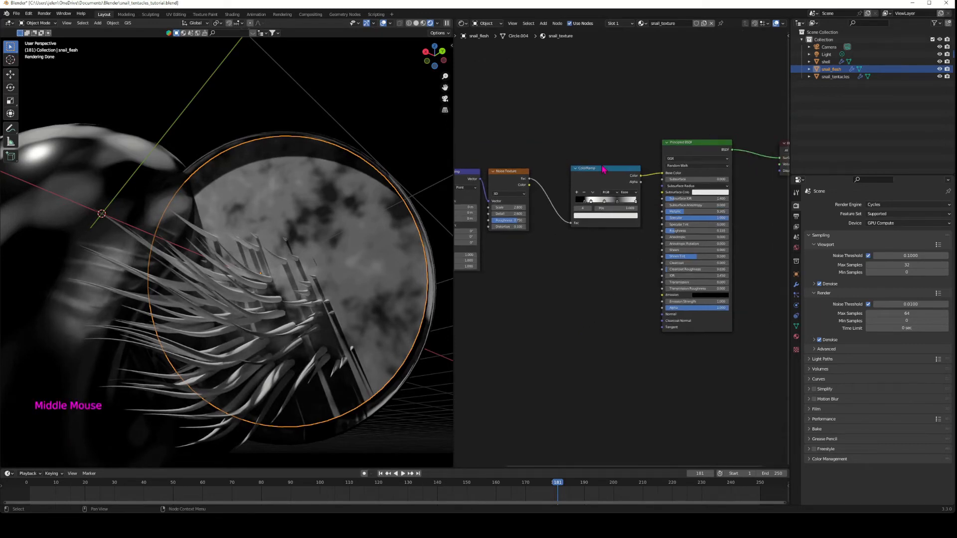
{"action": "left_click_drag", "start_coordinate": [618, 185], "coordinate": [601, 180]}
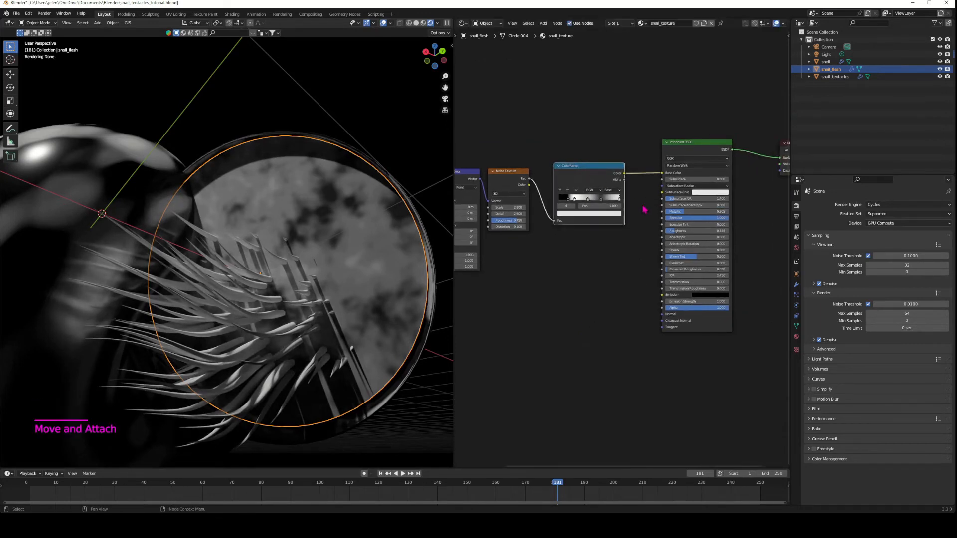
{"action": "left_click_drag", "start_coordinate": [682, 232], "coordinate": [666, 269]}
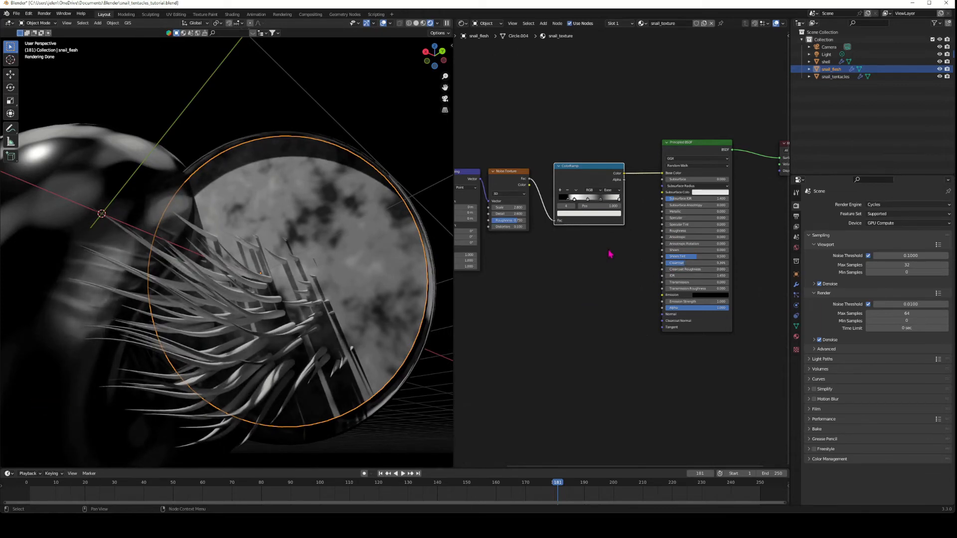
Add a Bump node, feeding its height from the Noise Texture and its output into the Principled BSDF's normal
{"action": "key", "text": "shift+a"}
{"action": "left_click", "coordinate": [551, 273]}
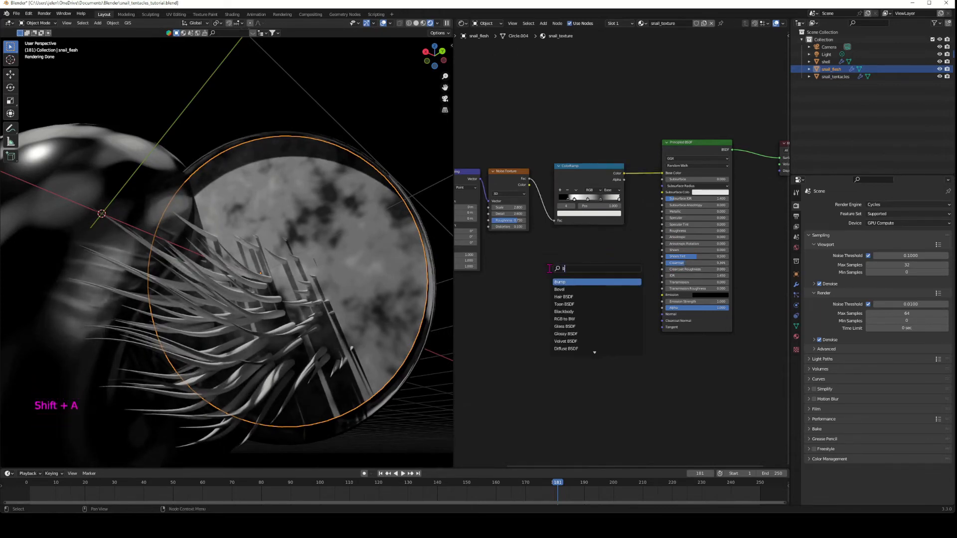
{"action": "type", "text": "bump"}
{"action": "key", "text": "Return"}
{"action": "left_click", "coordinate": [588, 274]}
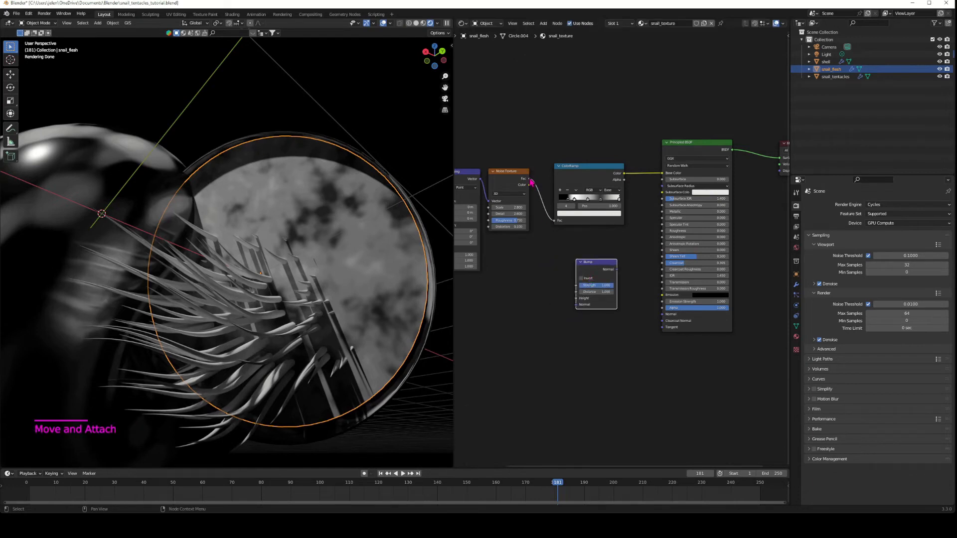
{"action": "left_click_drag", "start_coordinate": [530, 181], "coordinate": [561, 274]}
{"action": "left_click_drag", "start_coordinate": [578, 313], "coordinate": [577, 298]}
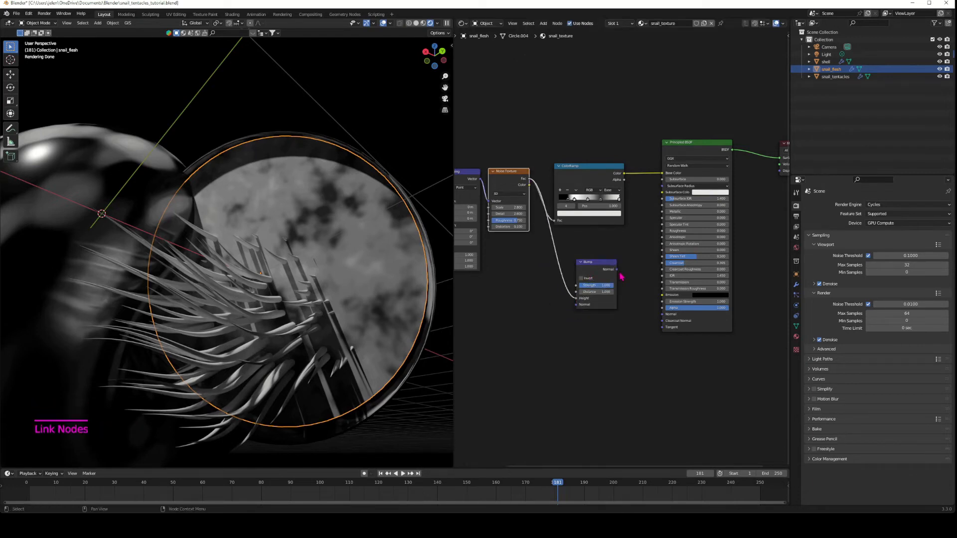
{"action": "left_click_drag", "start_coordinate": [617, 269], "coordinate": [662, 314]}
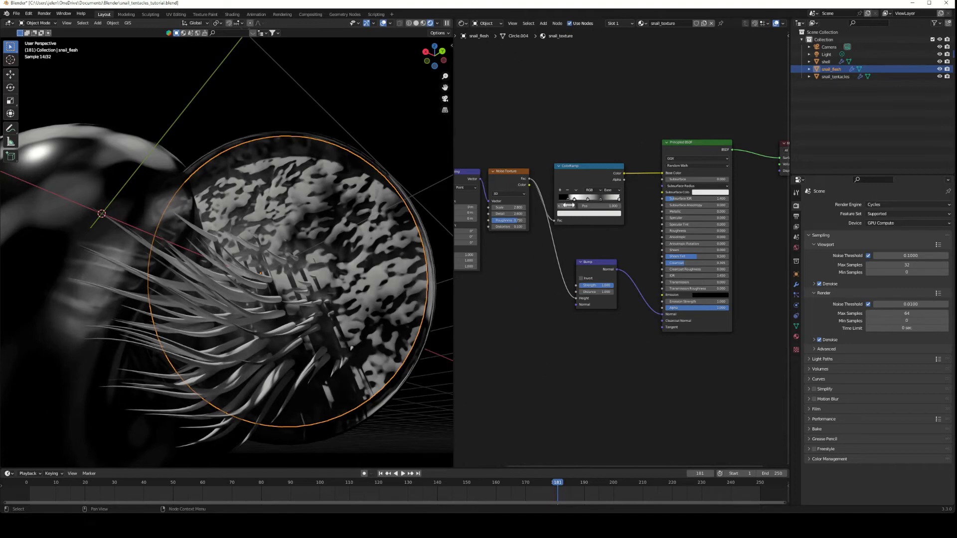
Lower the Noise Texture's scale and reduce the Bump node's strength to 0.142
{"action": "left_click_drag", "start_coordinate": [508, 207], "coordinate": [499, 207]}
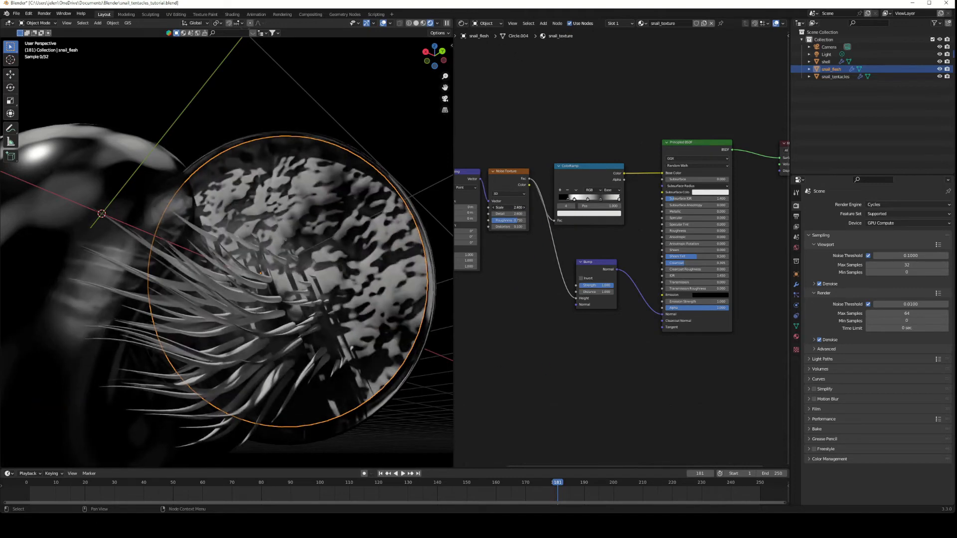
{"action": "mouse_move", "coordinate": [601, 286]}
{"action": "left_mouse_down"}
{"action": "mouse_move", "coordinate": [567, 286]}
{"action": "mouse_move", "coordinate": [584, 286]}
{"action": "left_mouse_up"}
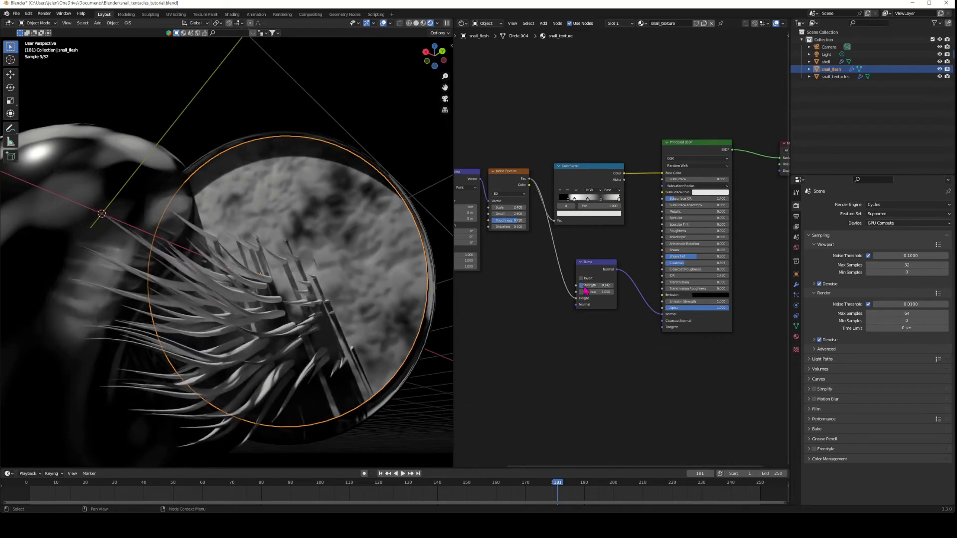
{"action": "middle_click_drag", "start_coordinate": [369, 376], "coordinate": [358, 349]}
Add a Displacement node below the Bump node, connecting the Noise Texture to its normal and its output to the Material Output's displacement
{"action": "left_click", "coordinate": [534, 359]}
{"action": "key", "text": "shift+a"}
{"action": "type", "text": "dispe"}
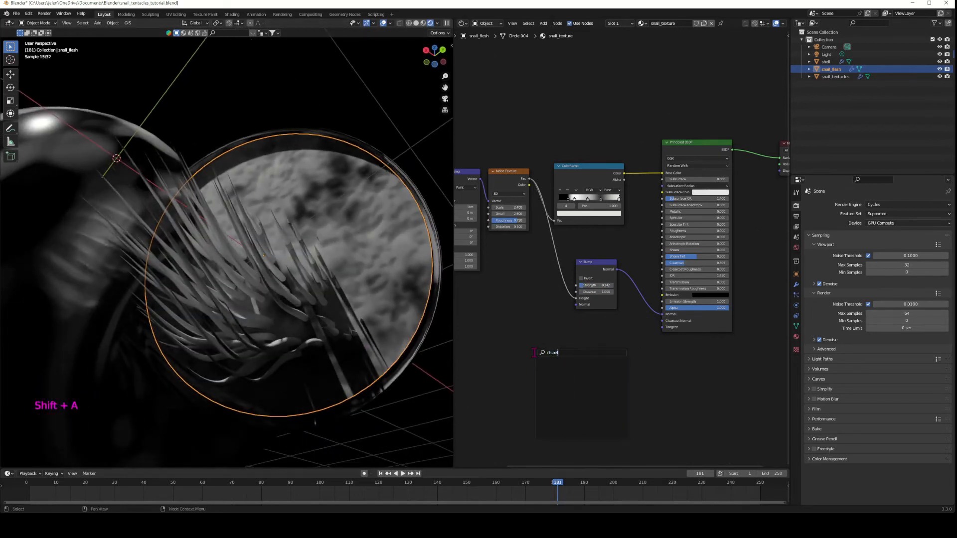
{"action": "key", "text": "Return"}
{"action": "left_click", "coordinate": [576, 342]}
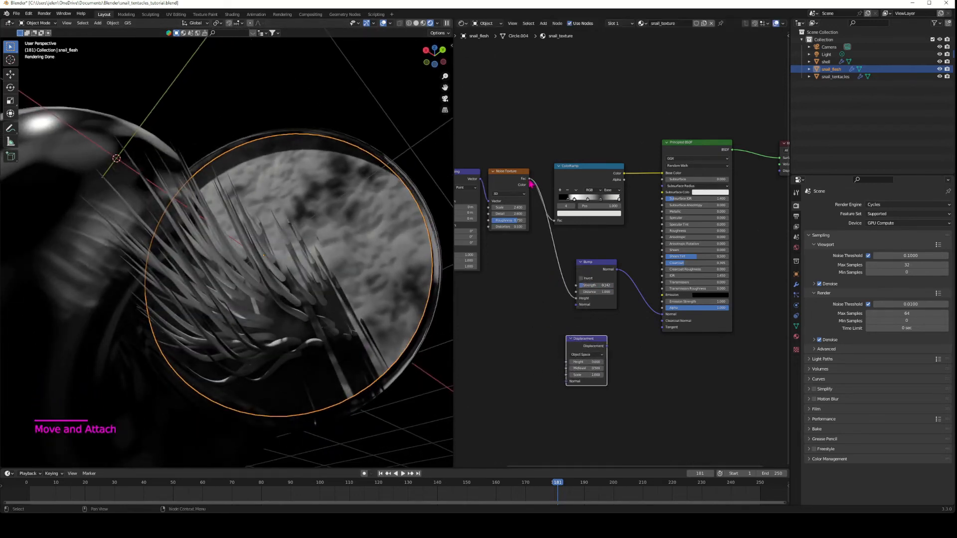
{"action": "left_click", "coordinate": [530, 185]}
{"action": "left_click_drag", "start_coordinate": [530, 184], "coordinate": [566, 380]}
{"action": "left_click_drag", "start_coordinate": [606, 346], "coordinate": [769, 171]}
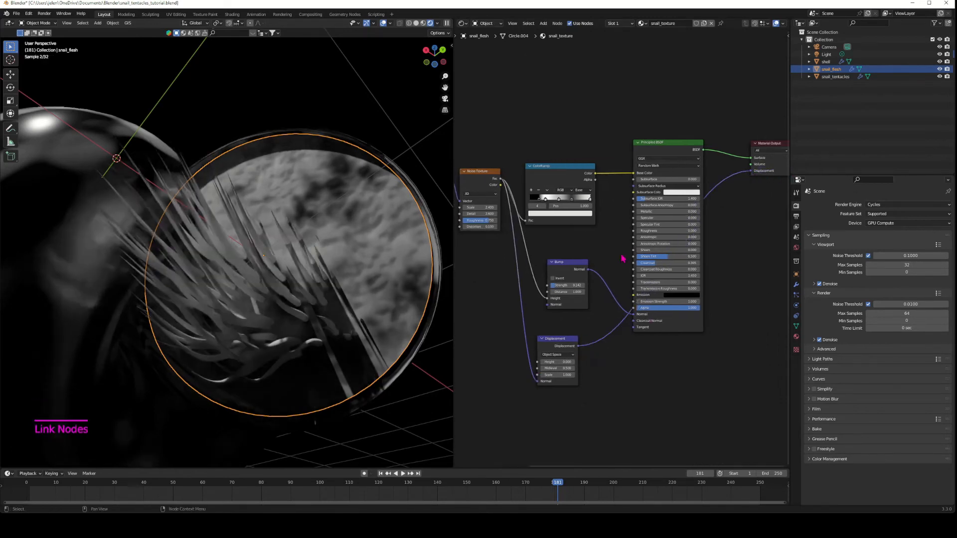
{"action": "left_click_drag", "start_coordinate": [568, 342], "coordinate": [653, 390]}
{"action": "middle_click_drag", "start_coordinate": [390, 277], "coordinate": [410, 296]}
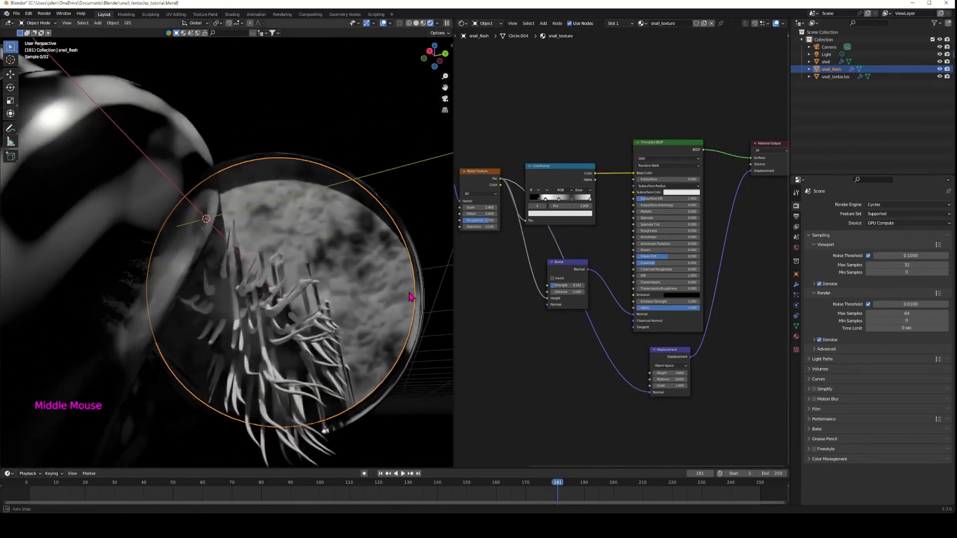
Redistribute the ColorRamp's dark, grey and white stops to change the flesh pattern, keeping the Ease interpolation
{"action": "left_click", "coordinate": [529, 203]}
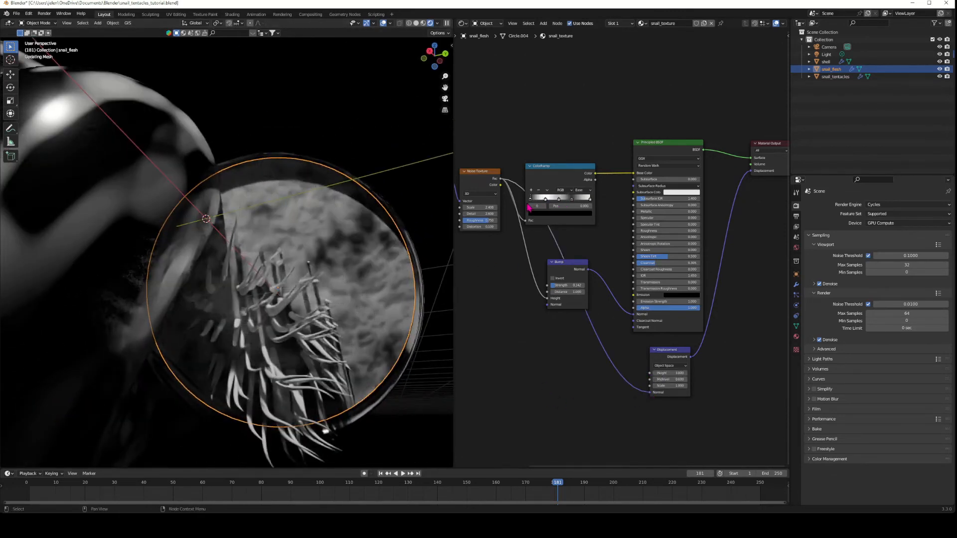
{"action": "left_click", "coordinate": [558, 201]}
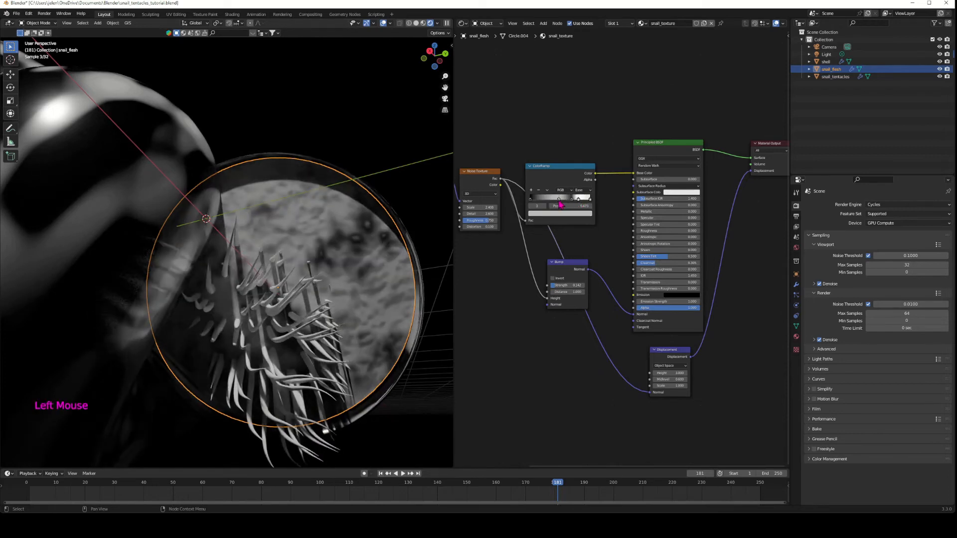
{"action": "left_click_drag", "start_coordinate": [559, 202], "coordinate": [545, 202]}
{"action": "middle_click_drag", "start_coordinate": [382, 288], "coordinate": [314, 288]}
{"action": "left_click", "coordinate": [577, 199]}
{"action": "double_click", "coordinate": [577, 201]}
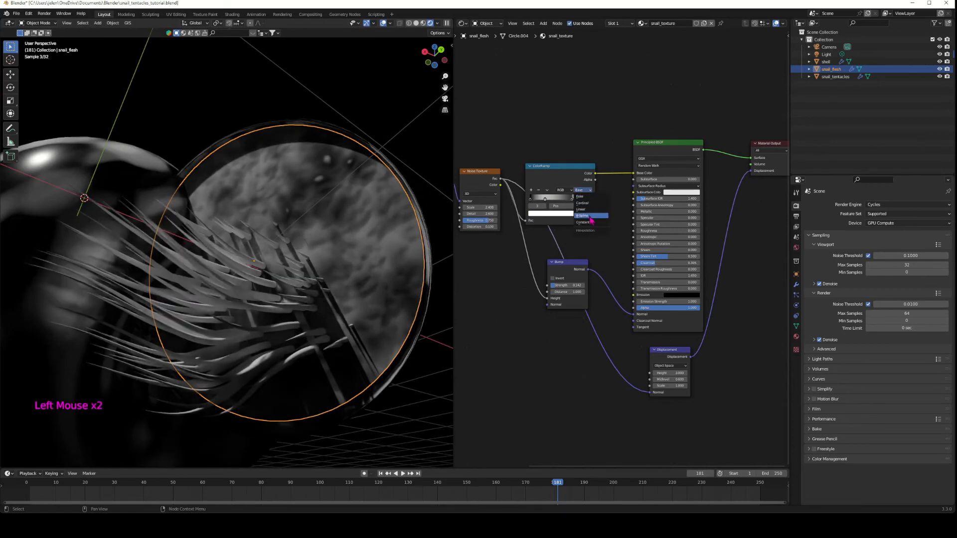
{"action": "left_click_drag", "start_coordinate": [578, 201], "coordinate": [548, 206]}
{"action": "left_click", "coordinate": [544, 200]}
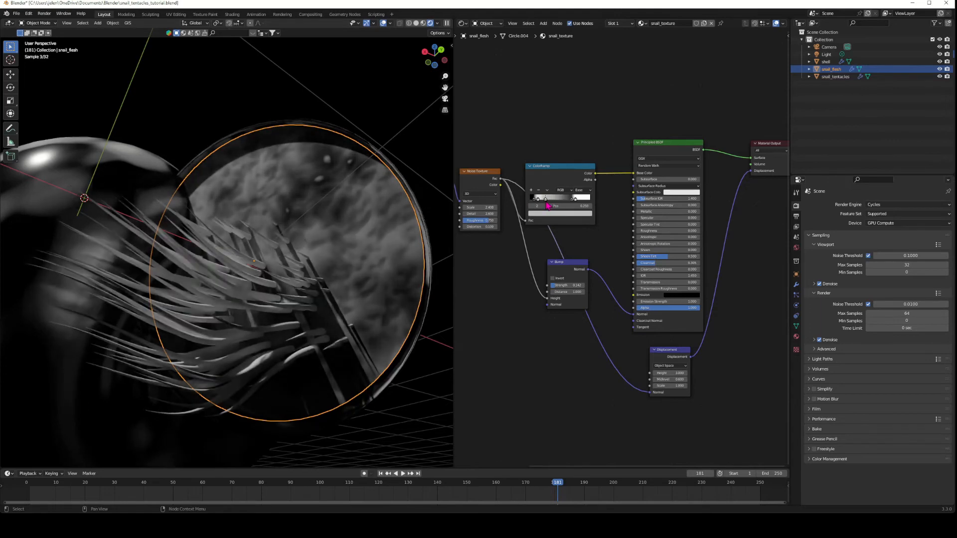
Adjust the Noise Texture's scale and move the ColorRamp's black stop close to the white stop
{"action": "mouse_move", "coordinate": [405, 318]}
{"action": "middle_mouse_down"}
{"action": "mouse_move", "coordinate": [390, 314]}
{"action": "mouse_move", "coordinate": [406, 315]}
{"action": "middle_mouse_up"}
{"action": "left_click", "coordinate": [495, 207]}
{"action": "left_click_drag", "start_coordinate": [496, 207], "coordinate": [573, 213]}
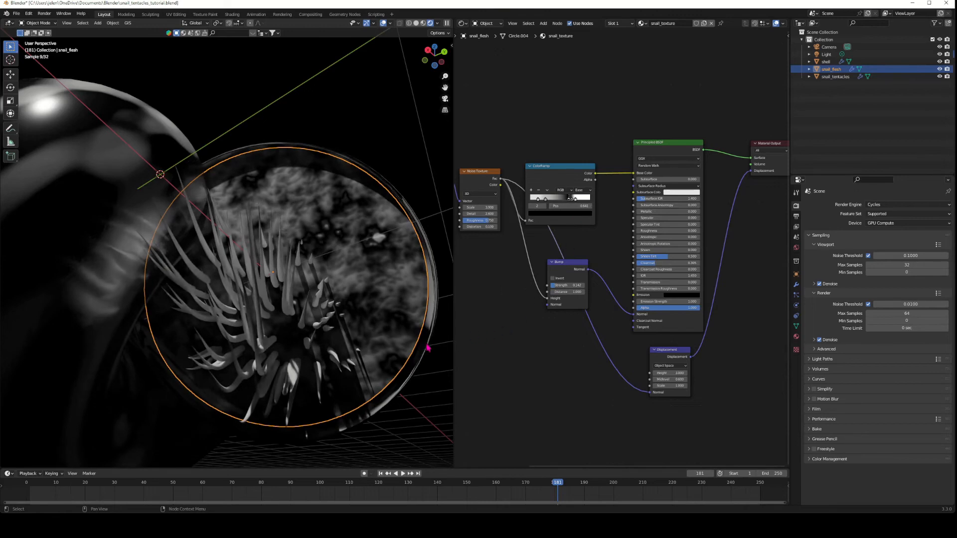
Raise the Principled BSDF's sheen to about 0.4 and set the Bump node's strength to 0.175
{"action": "middle_click_drag", "start_coordinate": [428, 347], "coordinate": [253, 323]}
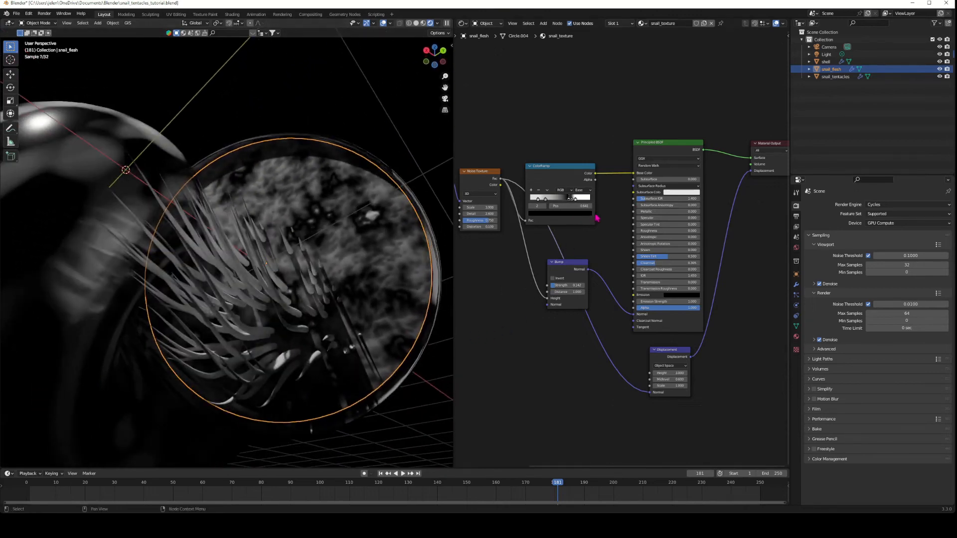
{"action": "mouse_move", "coordinate": [644, 251]}
{"action": "left_mouse_down"}
{"action": "mouse_move", "coordinate": [677, 251]}
{"action": "mouse_move", "coordinate": [662, 250]}
{"action": "left_mouse_up"}
{"action": "left_click_drag", "start_coordinate": [568, 262], "coordinate": [553, 289]}
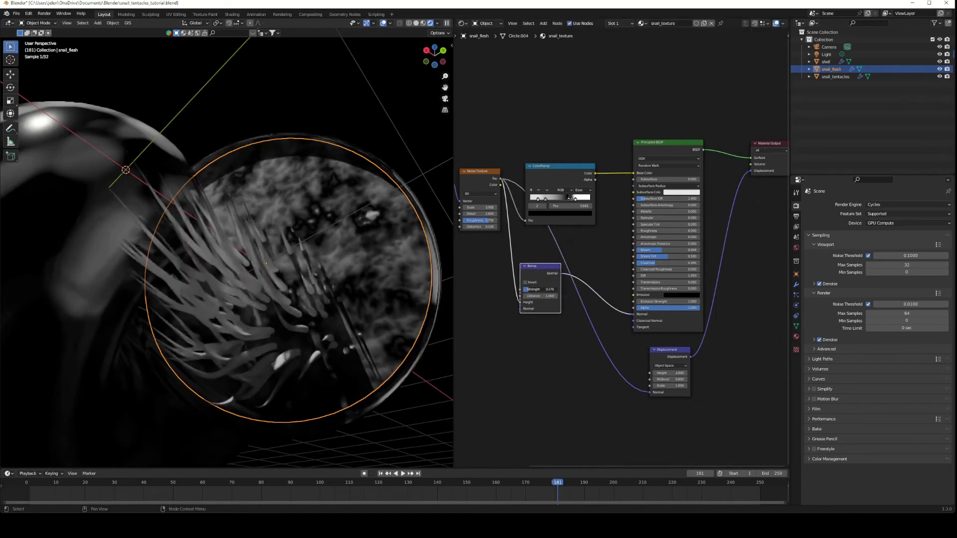
Lower the alpha of the ColorRamp's stops and connect the ramp's Alpha output to the Principled BSDF's Alpha input
{"action": "left_click", "coordinate": [539, 200]}
{"action": "left_click", "coordinate": [546, 213]}
{"action": "left_click_drag", "start_coordinate": [568, 204], "coordinate": [558, 204]}
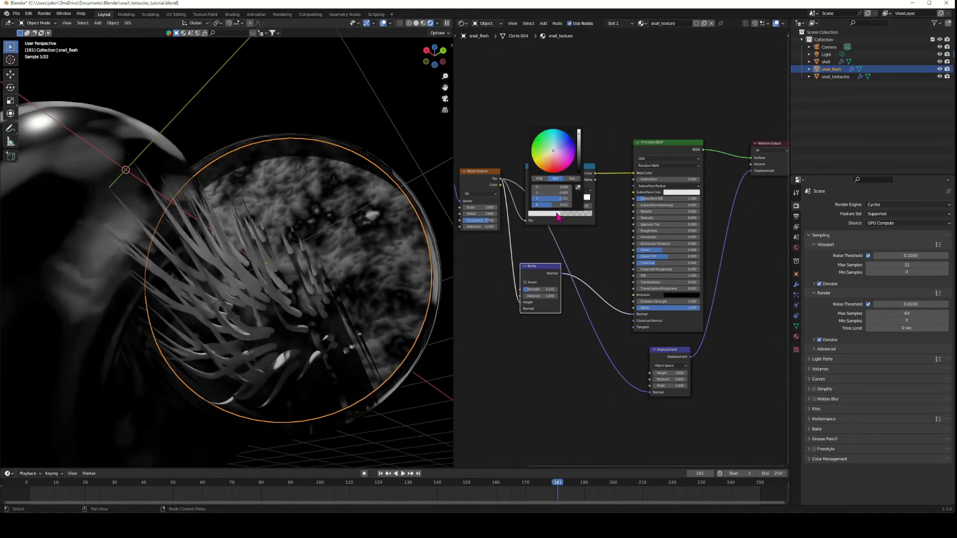
{"action": "left_click", "coordinate": [571, 199]}
{"action": "left_click", "coordinate": [572, 213]}
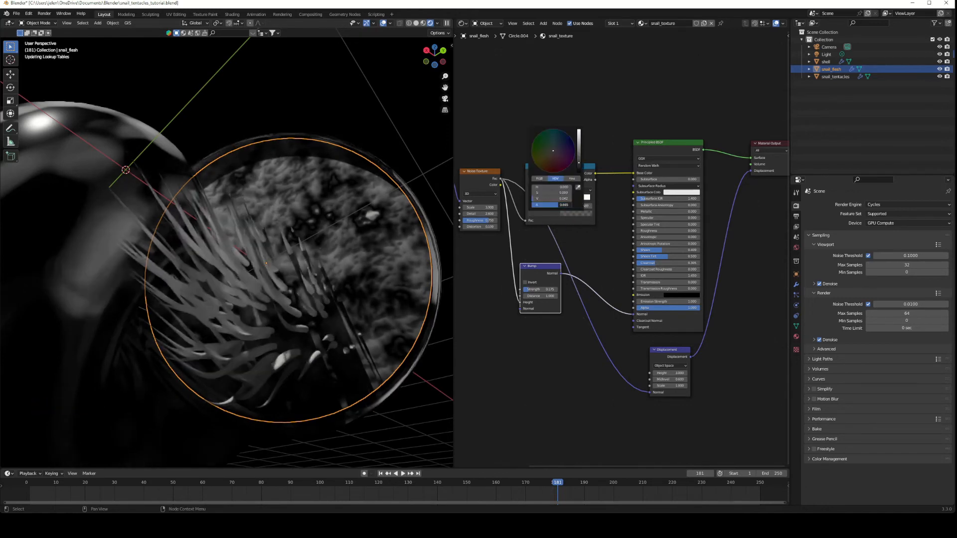
{"action": "left_click", "coordinate": [594, 186]}
{"action": "left_click_drag", "start_coordinate": [595, 180], "coordinate": [633, 308]}
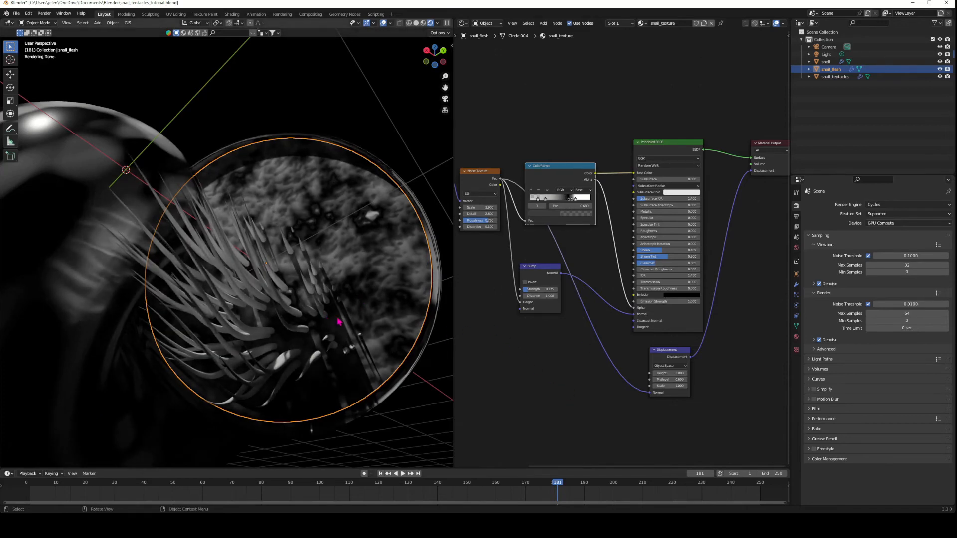
Switch the viewport to solid shading and enter Edit Mode on the flesh disc with its whole face selected
{"action": "mouse_move", "coordinate": [350, 321]}
{"action": "middle_mouse_down"}
{"action": "mouse_move", "coordinate": [354, 329]}
{"action": "mouse_move", "coordinate": [351, 321]}
{"action": "middle_mouse_up"}
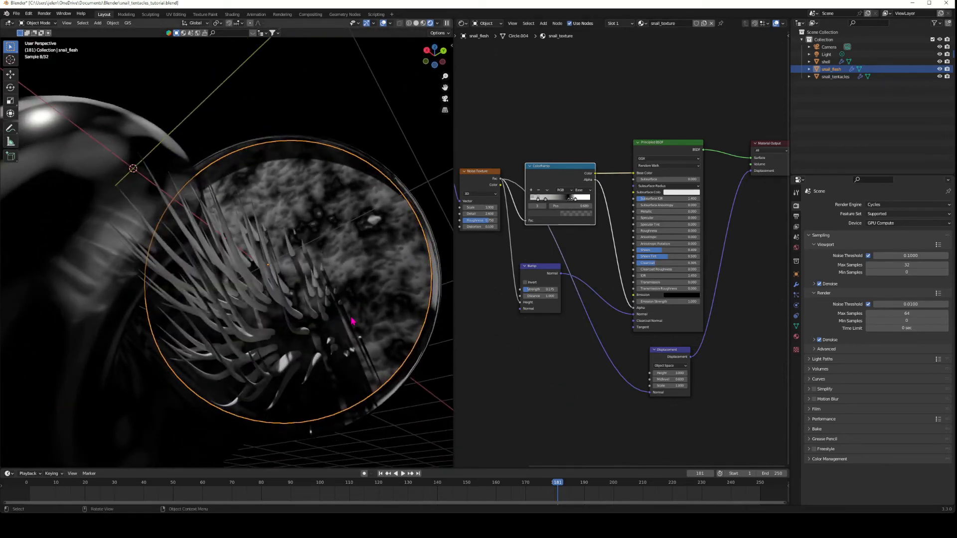
{"action": "left_click", "coordinate": [416, 24]}
{"action": "left_click", "coordinate": [341, 235]}
{"action": "left_click", "coordinate": [44, 23]}
{"action": "left_click", "coordinate": [41, 41]}
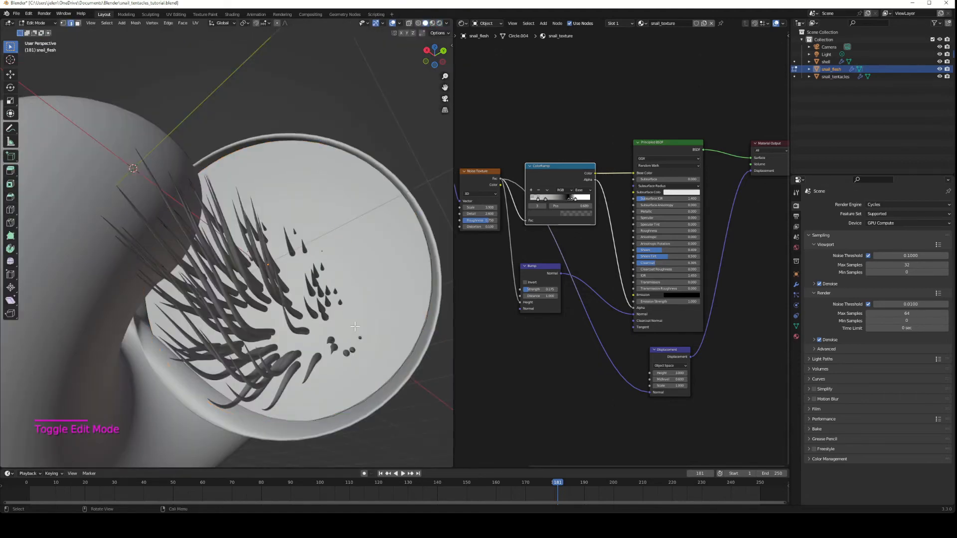
{"action": "key", "text": "a"}
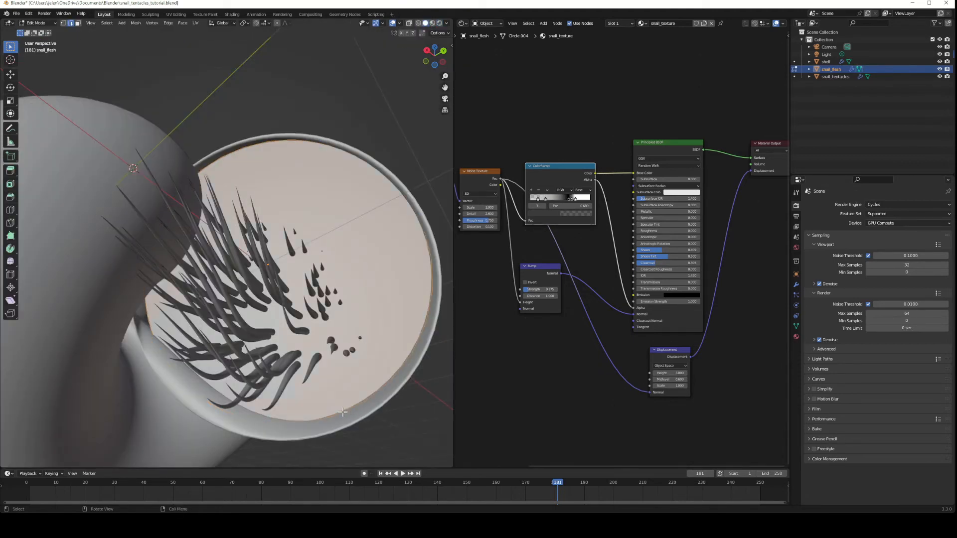
{"action": "left_click", "coordinate": [343, 411]}
{"action": "left_click", "coordinate": [343, 411], "text": "alt"}
Inset the disc's face repeatedly toward its centre to divide it into evenly spaced concentric rings
{"action": "key", "text": "i"}
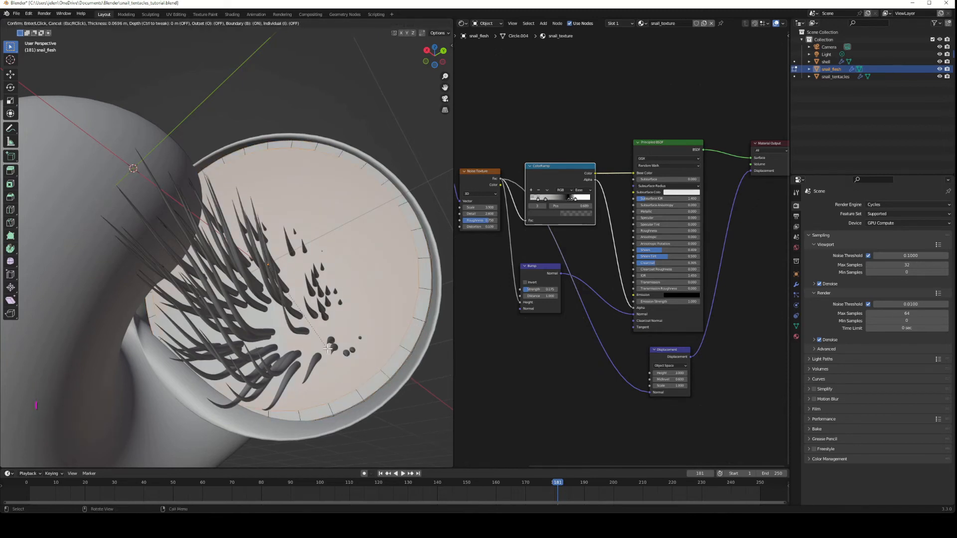
{"action": "left_click", "coordinate": [327, 348]}
{"action": "key", "text": "i"}
{"action": "left_click", "coordinate": [319, 338]}
{"action": "key", "text": "i"}
{"action": "left_click", "coordinate": [310, 329]}
{"action": "key", "text": "i"}
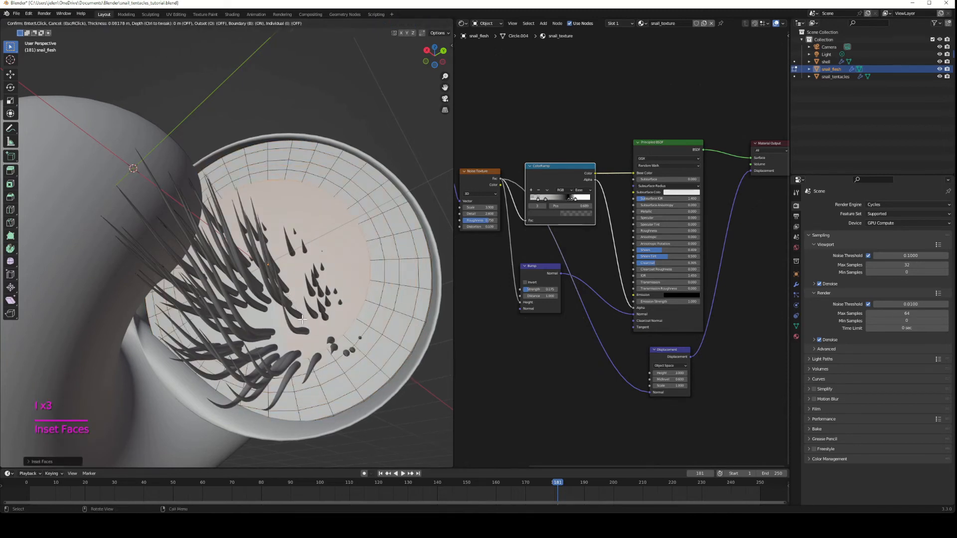
{"action": "left_click", "coordinate": [302, 319]}
{"action": "key", "text": "i"}
{"action": "left_click", "coordinate": [294, 310]}
{"action": "key", "text": "i"}
{"action": "left_click", "coordinate": [284, 301]}
{"action": "key", "text": "i"}
{"action": "left_click", "coordinate": [275, 291]}
{"action": "key", "text": "i"}
{"action": "left_click", "coordinate": [267, 274]}
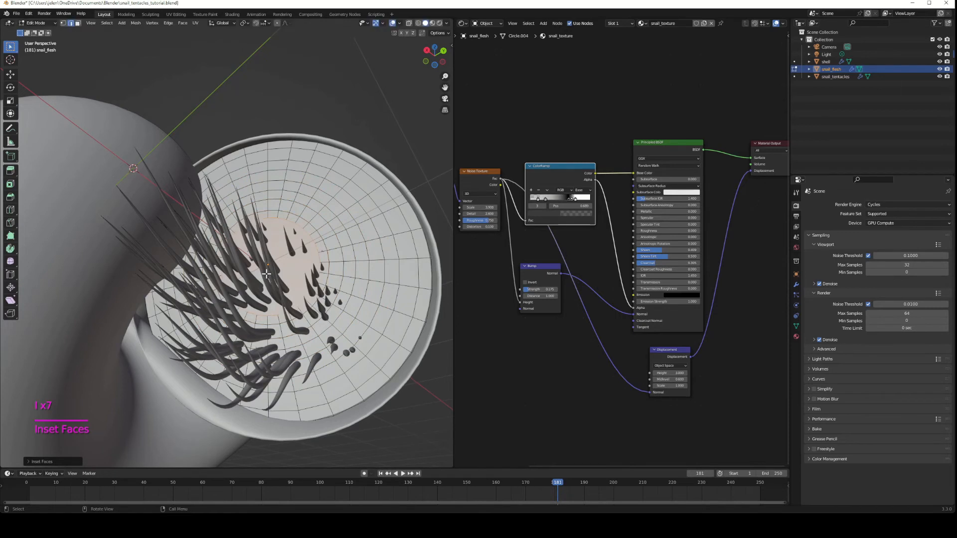
{"action": "key", "text": "i"}
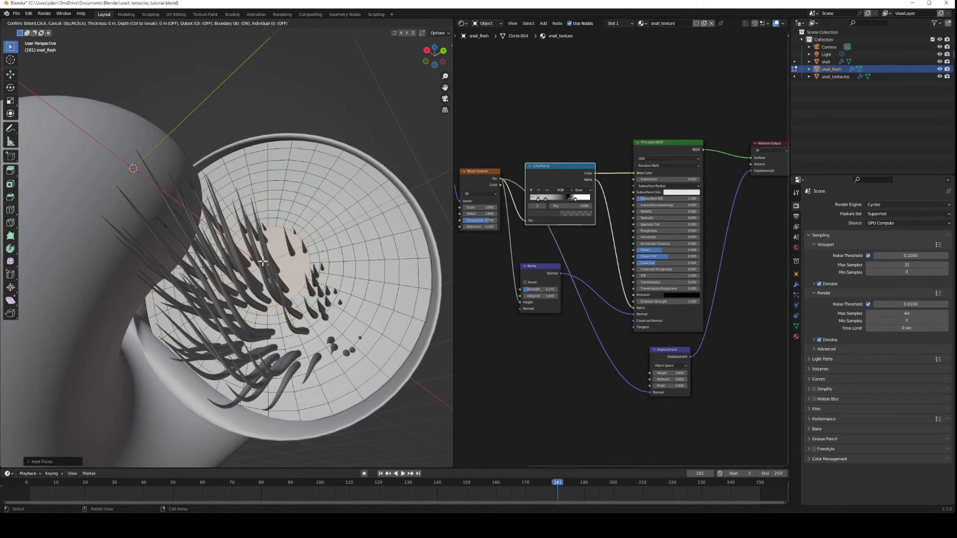
{"action": "left_click", "coordinate": [263, 263]}
{"action": "key", "text": "i"}
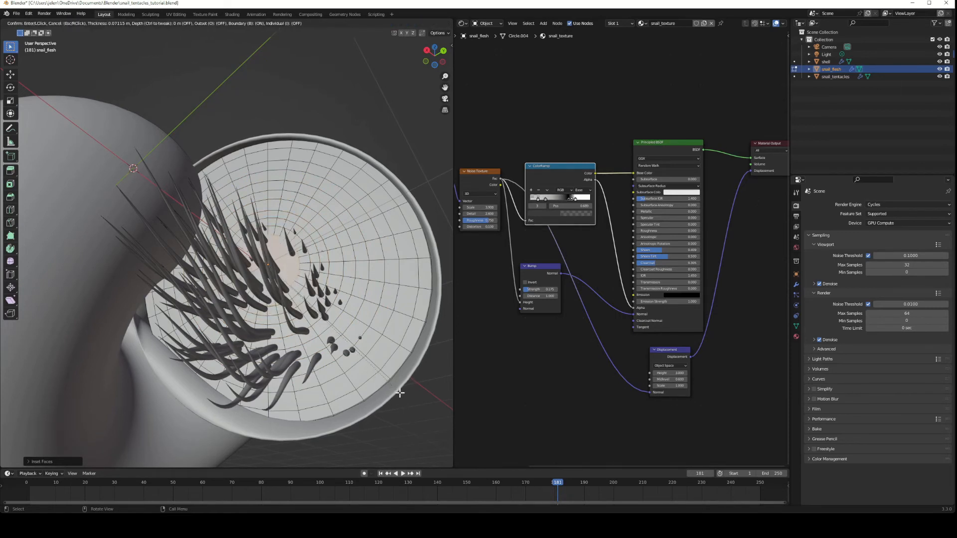
{"action": "key", "text": "i"}
{"action": "key", "text": "i"}
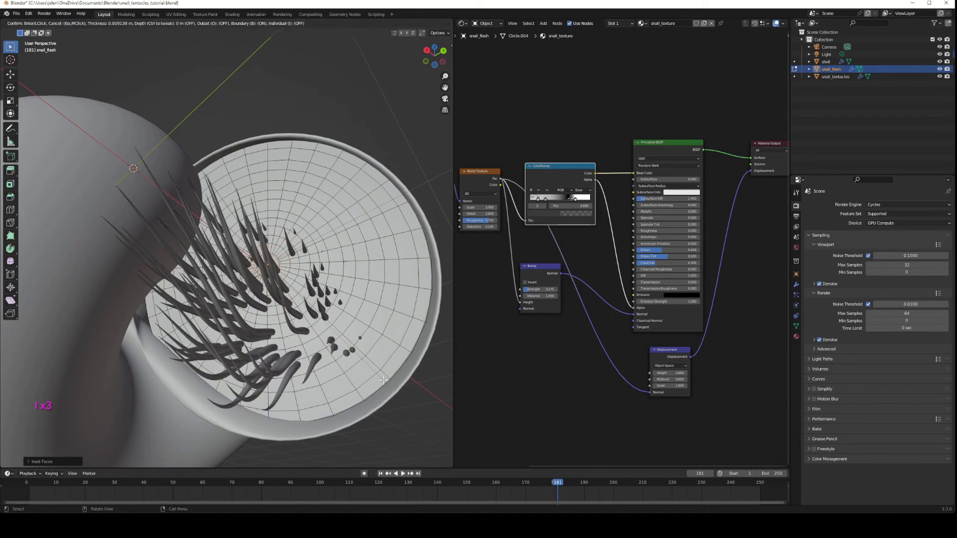
{"action": "left_click", "coordinate": [383, 377]}
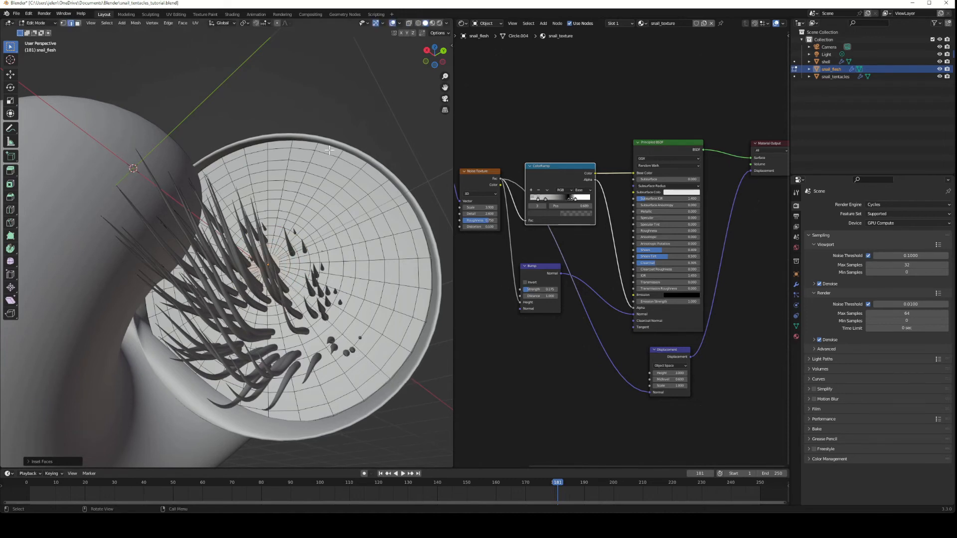
Enable proportional editing and move the disc's centre faces along X with an influence size of about 0.56 m
{"action": "left_click", "coordinate": [78, 23]}
{"action": "left_click", "coordinate": [290, 24]}
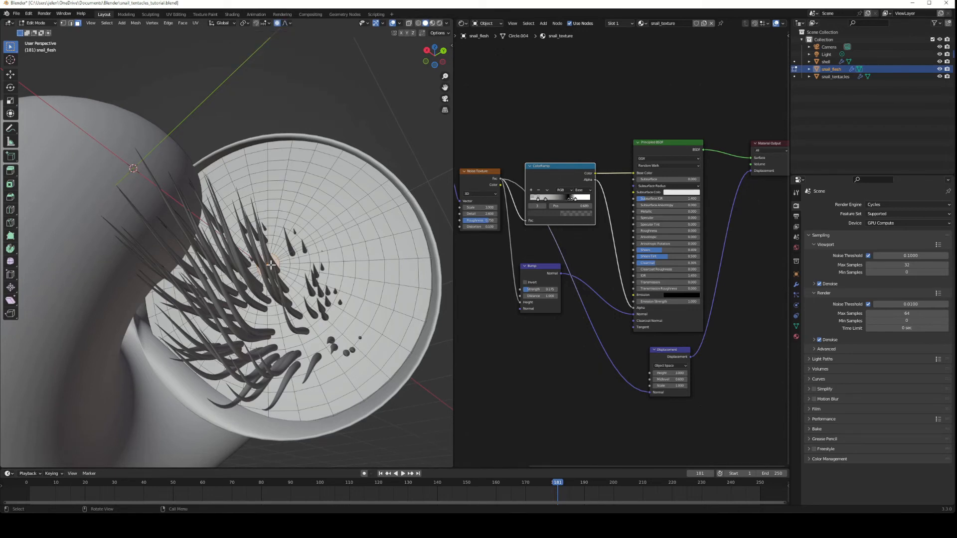
{"action": "key", "text": "g"}
{"action": "scroll", "coordinate": [269, 264], "scroll_direction": "up", "scroll_amount": 3}
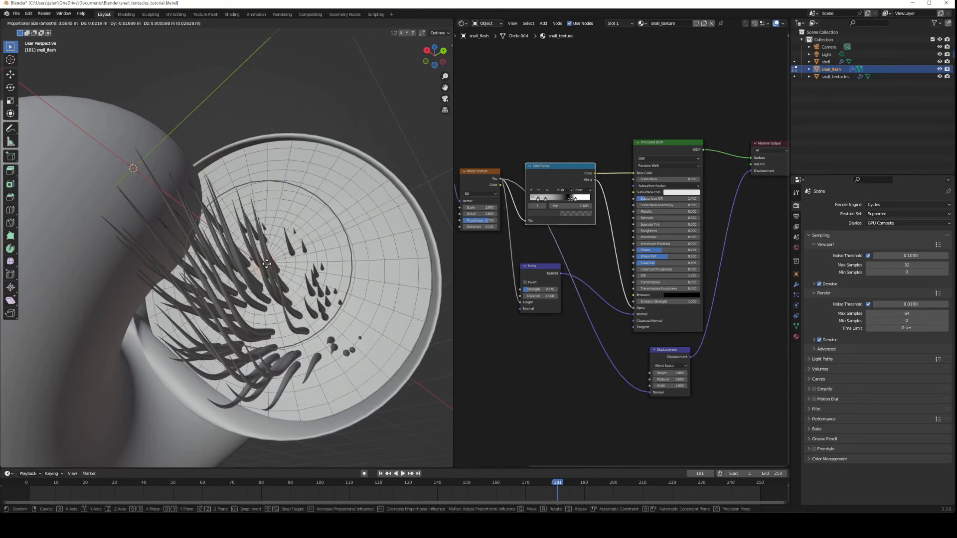
{"action": "key", "text": "x"}
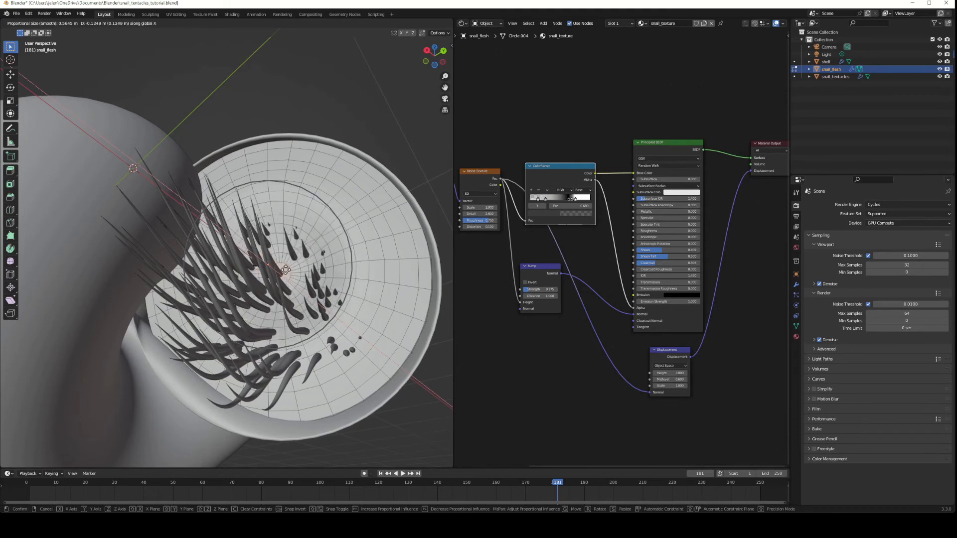
{"action": "left_click", "coordinate": [277, 267]}
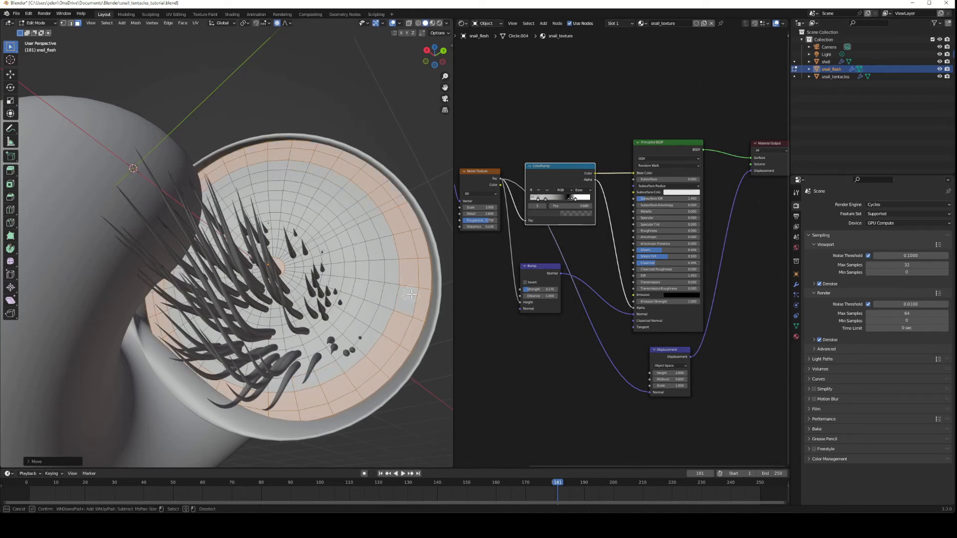
Add the disc's outer face rings to the selection and shift them along X with a proportional size of about 0.32 m
{"action": "right_click", "coordinate": [286, 194]}
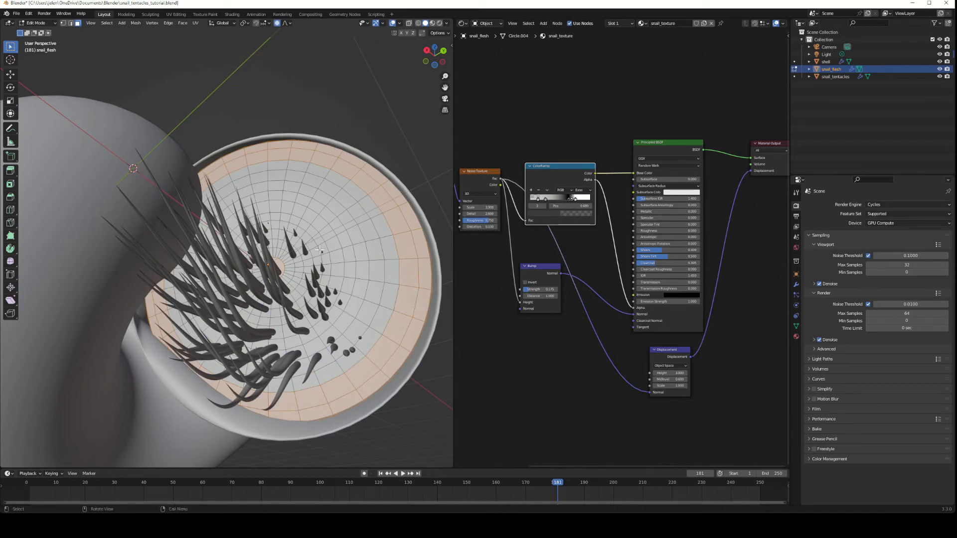
{"action": "key", "text": "g"}
{"action": "key", "text": "x"}
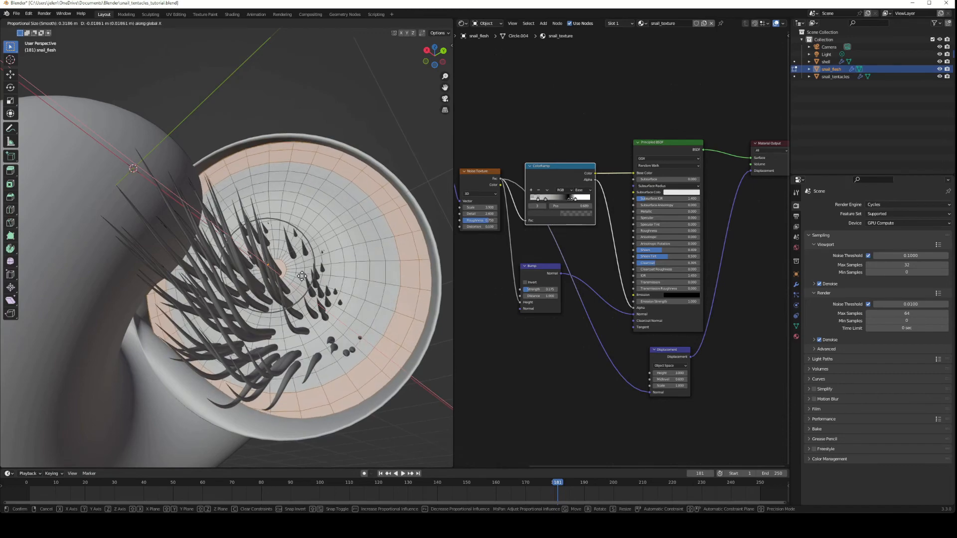
{"action": "left_click", "coordinate": [305, 278]}
{"action": "middle_click_drag", "start_coordinate": [438, 376], "coordinate": [378, 316]}
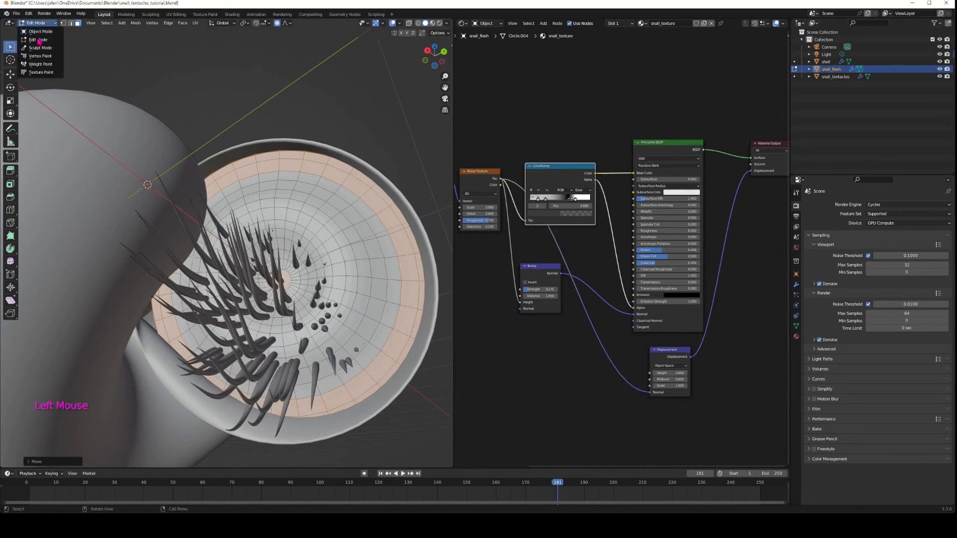
Return to Object Mode and reposition the flesh disc inside the shell's opening
{"action": "left_click", "coordinate": [40, 31]}
{"action": "middle_click_drag", "start_coordinate": [421, 386], "coordinate": [405, 366]}
{"action": "key", "text": "g"}
{"action": "left_click", "coordinate": [433, 402]}
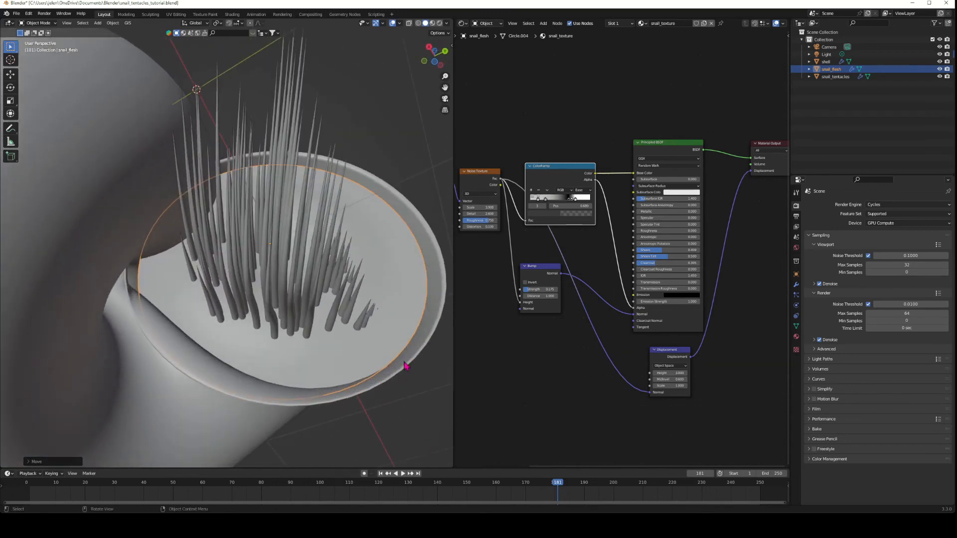
{"action": "left_click", "coordinate": [377, 347]}
{"action": "middle_click_drag", "start_coordinate": [378, 347], "coordinate": [383, 388]}
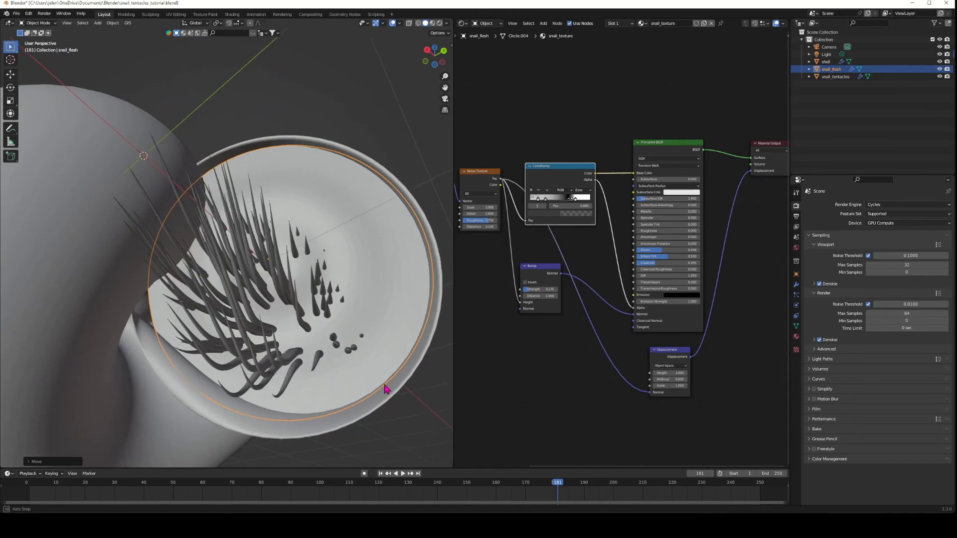
Enter Edit Mode and move the disc's rim vertices out to the shell's edge where a gap remains, using proportional editing
{"action": "scroll", "coordinate": [382, 381], "scroll_direction": "up", "scroll_amount": 2}
{"action": "scroll", "coordinate": [149, 267], "scroll_direction": "down", "scroll_amount": 1}
{"action": "scroll", "coordinate": [149, 267], "scroll_direction": "up", "scroll_amount": 1}
{"action": "left_click", "coordinate": [38, 39]}
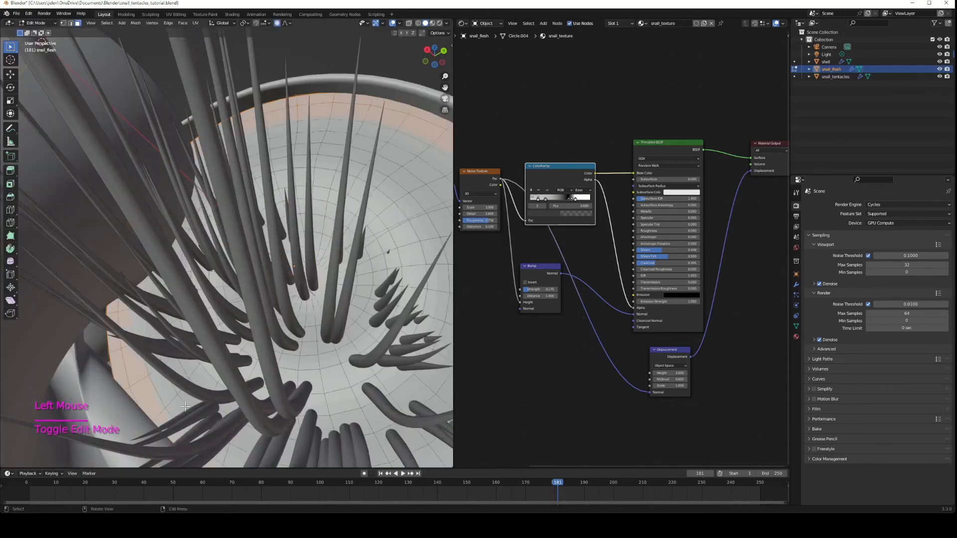
{"action": "middle_click_drag", "start_coordinate": [214, 383], "coordinate": [196, 395]}
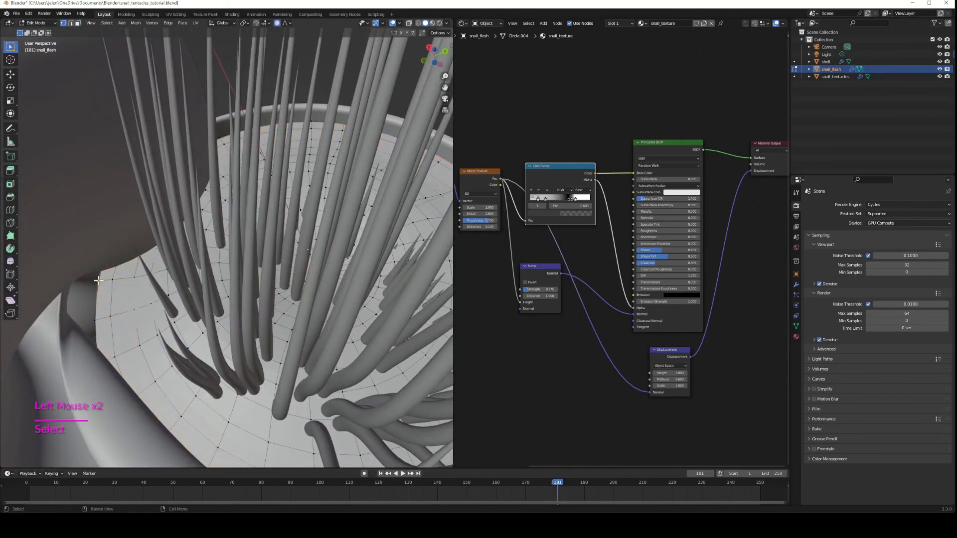
{"action": "key", "text": "g"}
{"action": "left_click", "coordinate": [63, 284]}
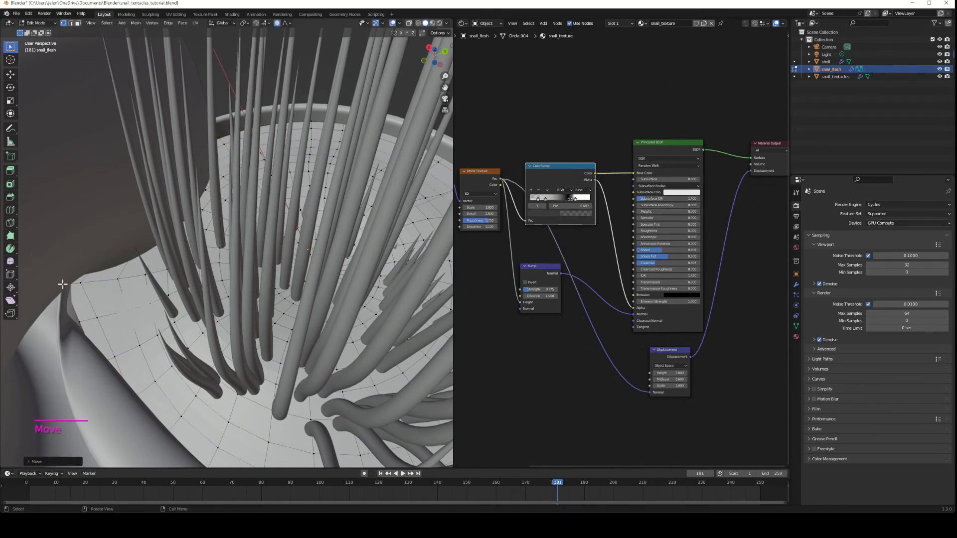
{"action": "key", "text": "g"}
{"action": "left_click", "coordinate": [83, 324]}
{"action": "middle_click_drag", "start_coordinate": [82, 324], "coordinate": [118, 297]}
{"action": "left_click", "coordinate": [96, 301]}
{"action": "key", "text": "g"}
{"action": "left_click", "coordinate": [102, 293]}
Move the disc's rim vertices that stick out beneath the shell's lip into the shell wall, with a proportional size of about 0.32 m
{"action": "middle_click_drag", "start_coordinate": [354, 270], "coordinate": [329, 271]}
{"action": "key", "text": "g"}
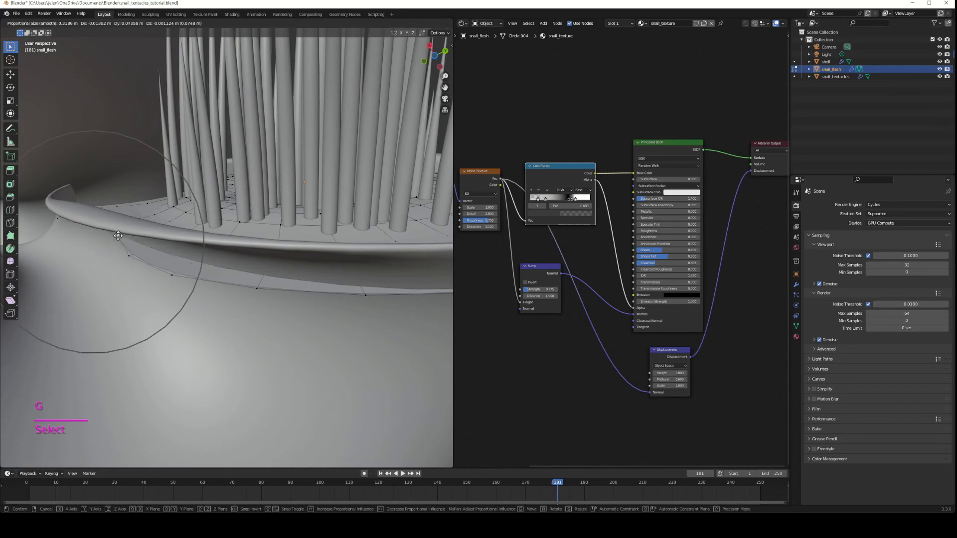
{"action": "left_click", "coordinate": [131, 254]}
{"action": "key", "text": "g"}
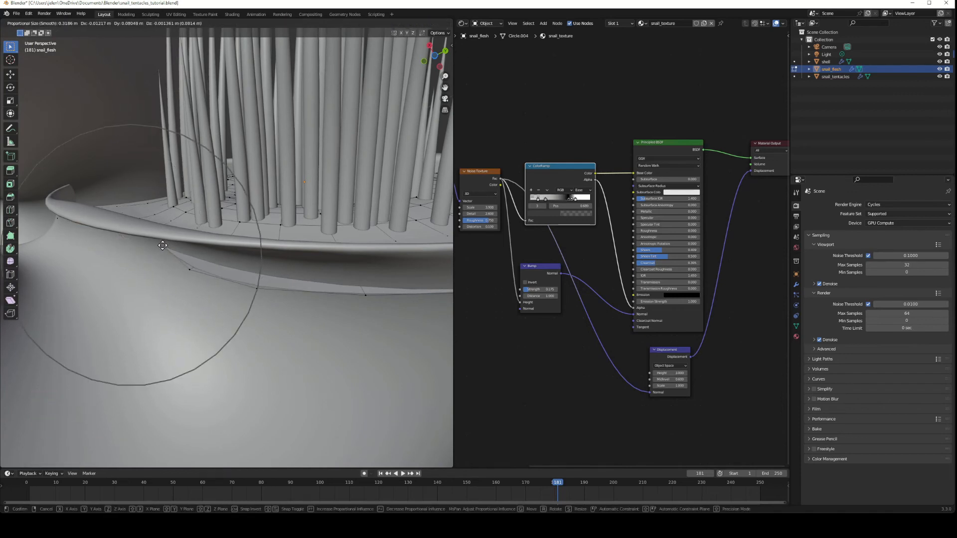
{"action": "left_click", "coordinate": [188, 266]}
{"action": "key", "text": "g"}
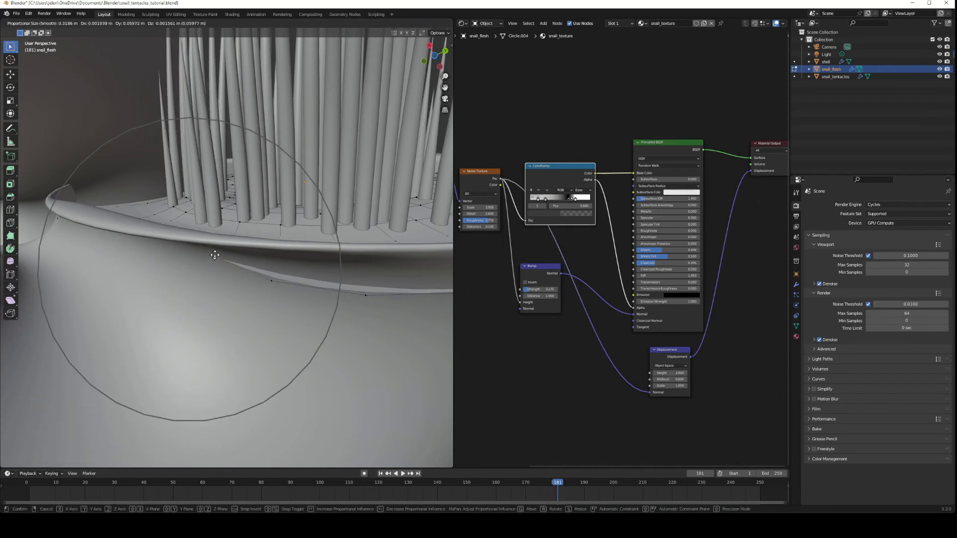
{"action": "left_click", "coordinate": [271, 277]}
{"action": "key", "text": "g"}
{"action": "left_click", "coordinate": [369, 283]}
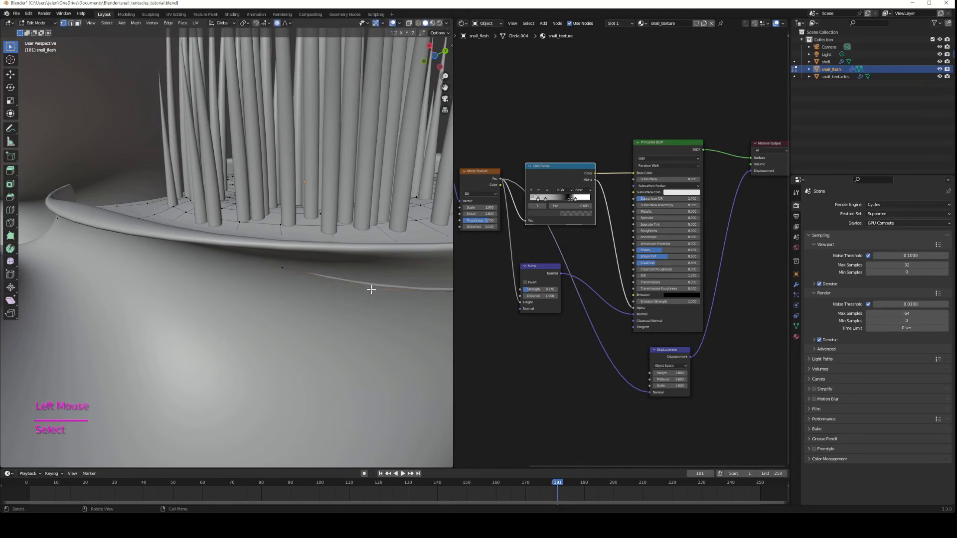
{"action": "key", "text": "g"}
{"action": "left_click", "coordinate": [369, 279]}
Continue around the opening, tucking the next protruding rim vertices of the disc against the shell's edge with proportional editing
{"action": "middle_click_drag", "start_coordinate": [369, 277], "coordinate": [189, 333]}
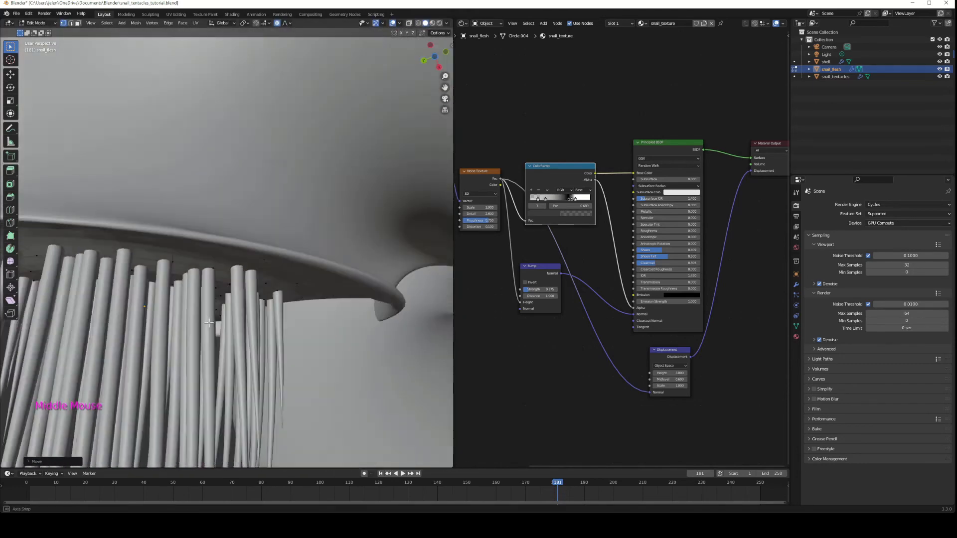
{"action": "scroll", "coordinate": [177, 335], "scroll_direction": "down", "scroll_amount": 2}
{"action": "middle_click_drag", "start_coordinate": [106, 288], "coordinate": [334, 235]}
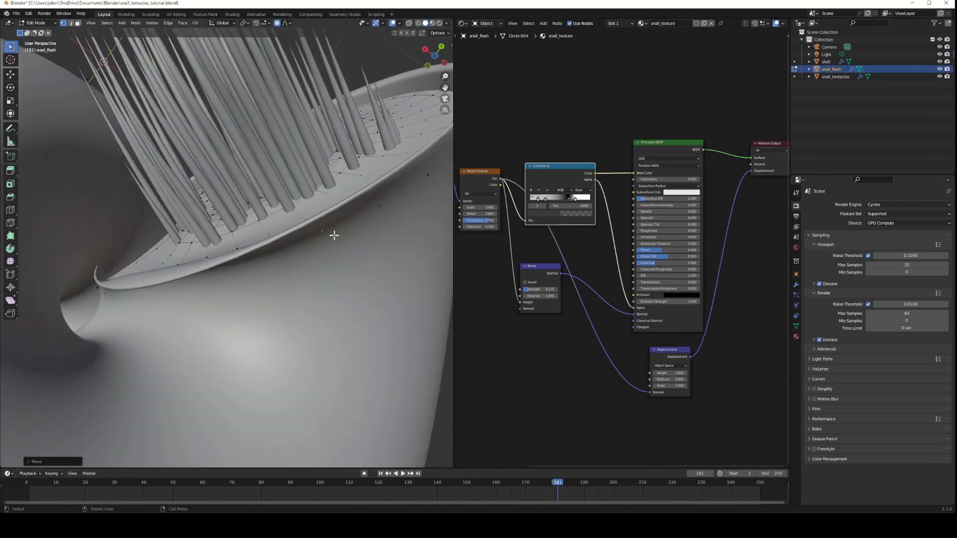
{"action": "key", "text": "g"}
{"action": "left_click", "coordinate": [429, 204]}
{"action": "key", "text": "g"}
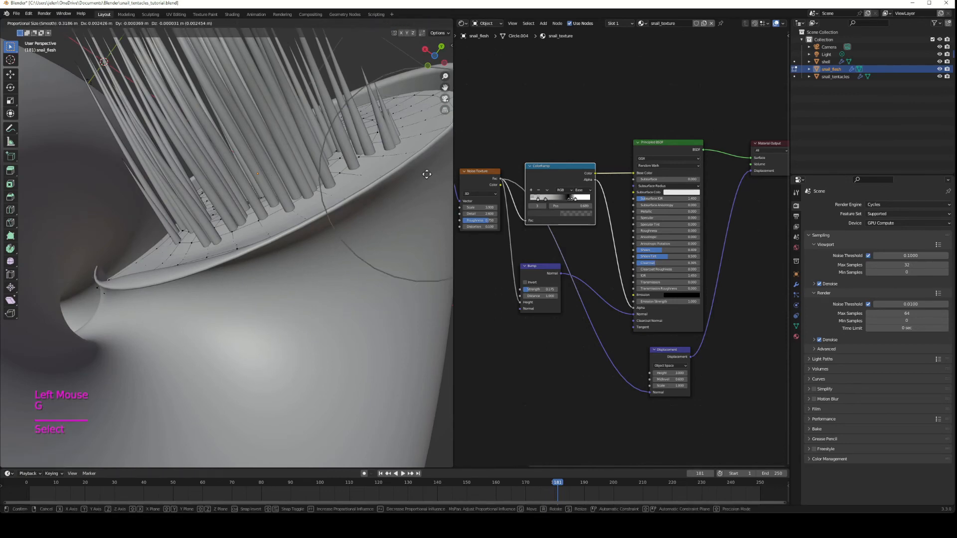
{"action": "left_click", "coordinate": [428, 213]}
{"action": "middle_click_drag", "start_coordinate": [428, 212], "coordinate": [414, 237]}
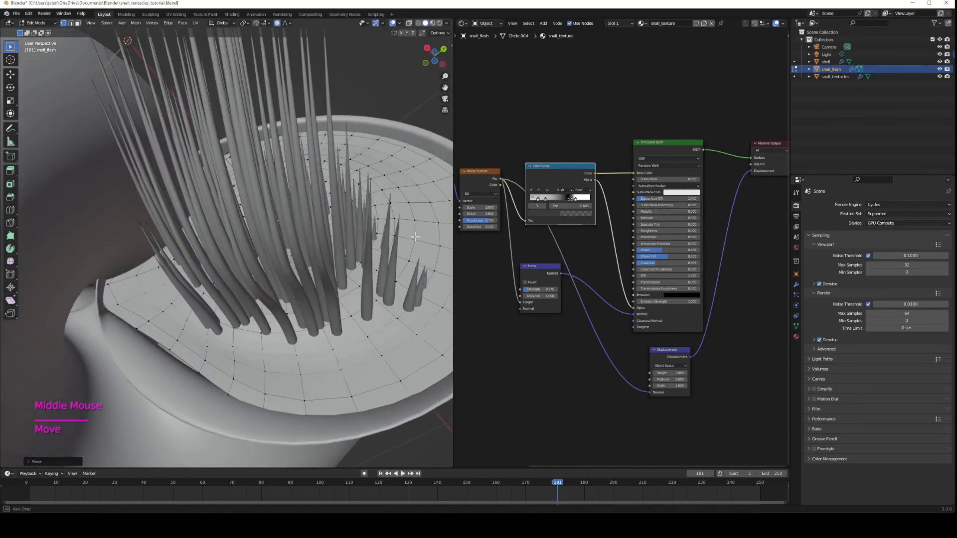
{"action": "key", "text": "g"}
{"action": "left_click", "coordinate": [177, 361]}
Pull the row of disc rim vertices poking through the shell's outer wall back in behind the lip, one after another
{"action": "middle_click_drag", "start_coordinate": [177, 361], "coordinate": [214, 201]}
{"action": "key", "text": "g"}
{"action": "left_click", "coordinate": [216, 202]}
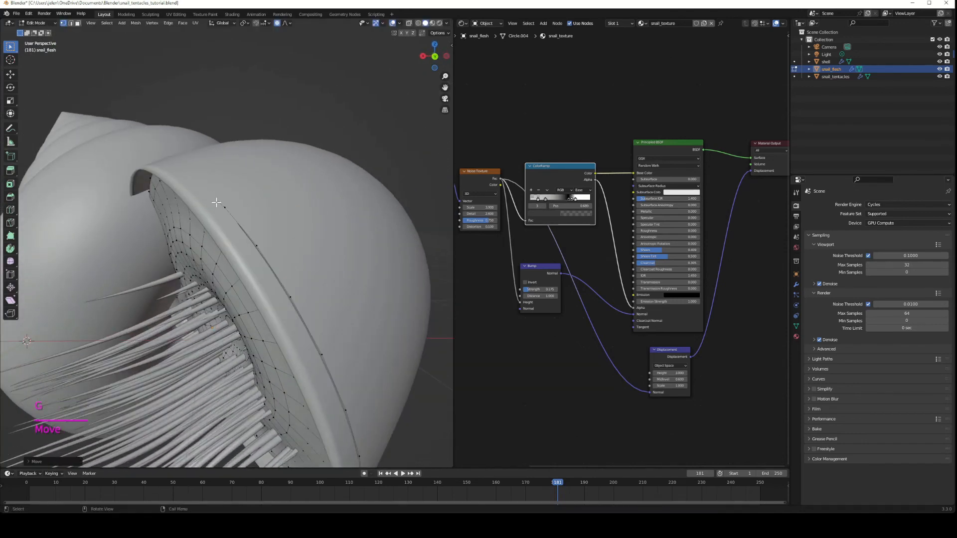
{"action": "key", "text": "g"}
{"action": "left_click", "coordinate": [225, 212]}
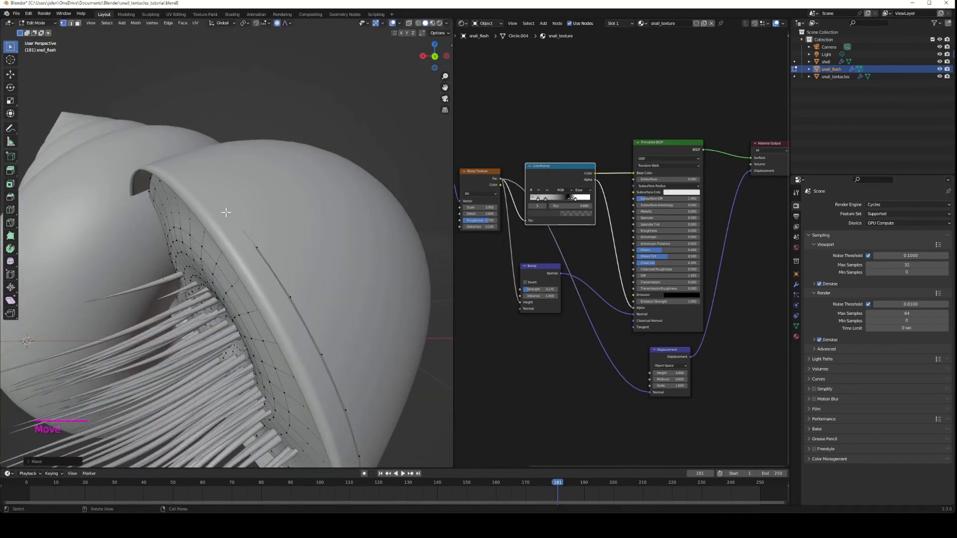
{"action": "key", "text": "g"}
{"action": "left_click", "coordinate": [256, 253]}
{"action": "key", "text": "g"}
{"action": "left_click", "coordinate": [260, 257]}
{"action": "left_click", "coordinate": [292, 301]}
{"action": "key", "text": "g"}
{"action": "left_click", "coordinate": [309, 349]}
{"action": "left_click", "coordinate": [321, 359]}
{"action": "key", "text": "g"}
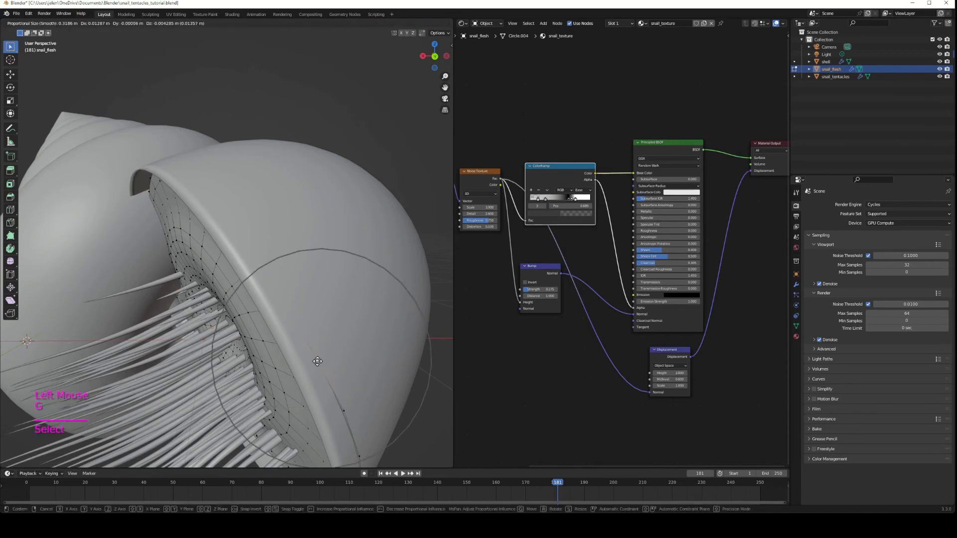
{"action": "left_click", "coordinate": [317, 361]}
Move the remaining rim vertices protruding along the outer side of the shell's opening back inside the wall
{"action": "middle_click_drag", "start_coordinate": [318, 361], "coordinate": [294, 192]}
{"action": "key", "text": "g"}
{"action": "left_click", "coordinate": [293, 198]}
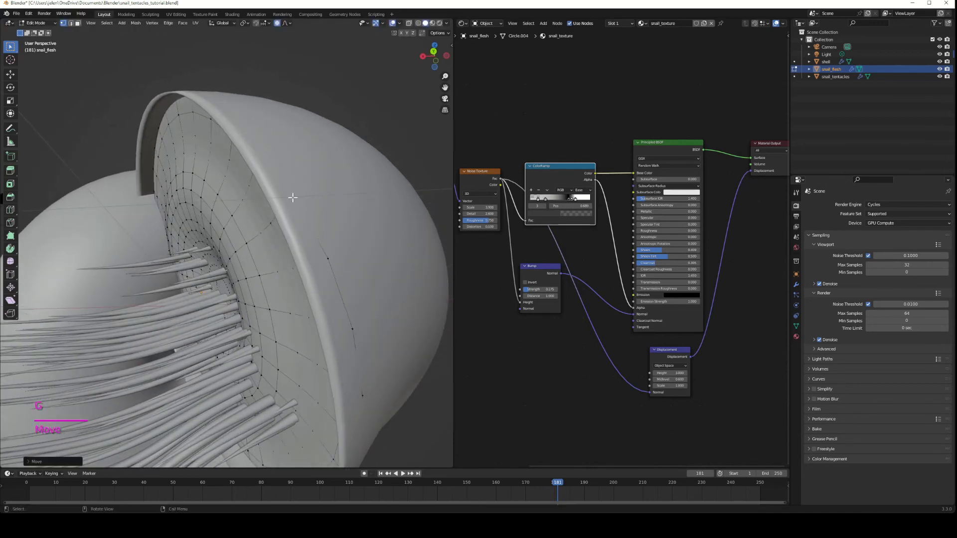
{"action": "key", "text": "g"}
{"action": "left_click", "coordinate": [328, 257]}
{"action": "middle_click_drag", "start_coordinate": [328, 257], "coordinate": [411, 239]}
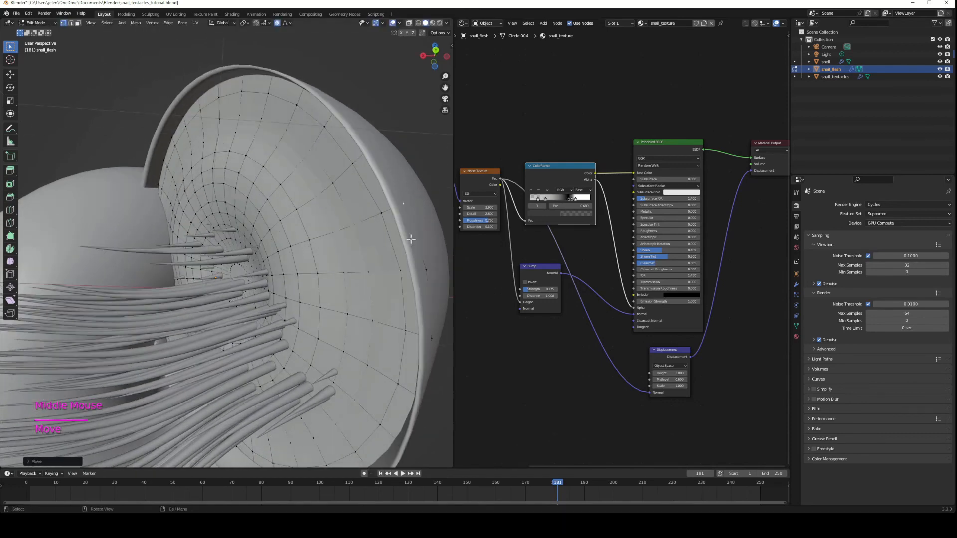
{"action": "key", "text": "g"}
{"action": "left_click", "coordinate": [429, 255]}
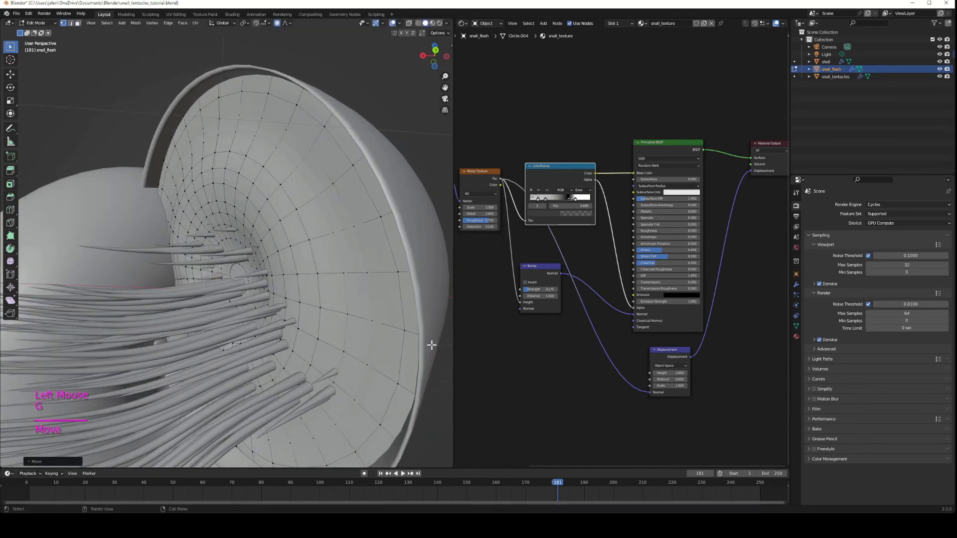
Correct the leftover stray rim vertices of the disc, including those at the corner where the lip meets the inner whorl
{"action": "middle_click_drag", "start_coordinate": [431, 344], "coordinate": [358, 279]}
{"action": "scroll", "coordinate": [210, 290], "scroll_direction": "down", "scroll_amount": 3}
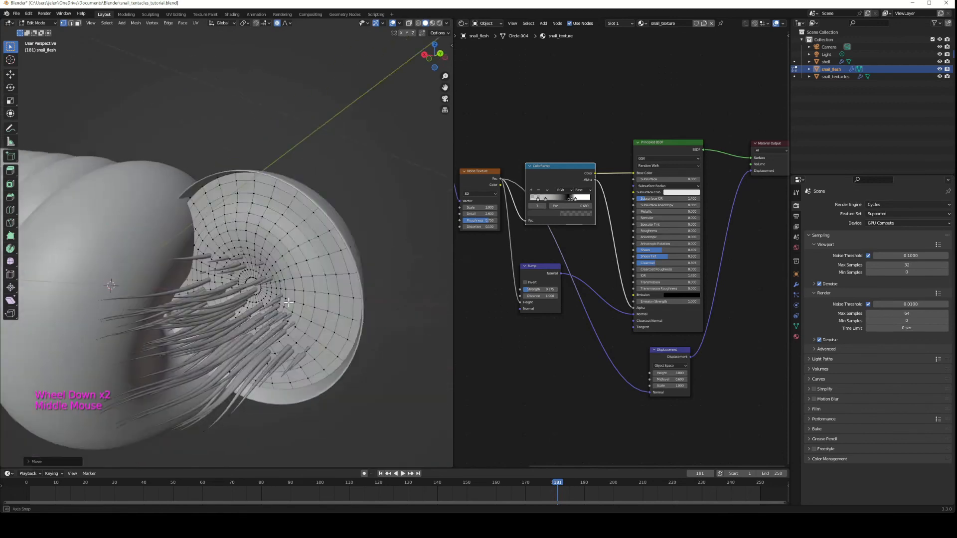
{"action": "middle_click_drag", "start_coordinate": [209, 290], "coordinate": [336, 300]}
{"action": "scroll", "coordinate": [224, 297], "scroll_direction": "down", "scroll_amount": 2}
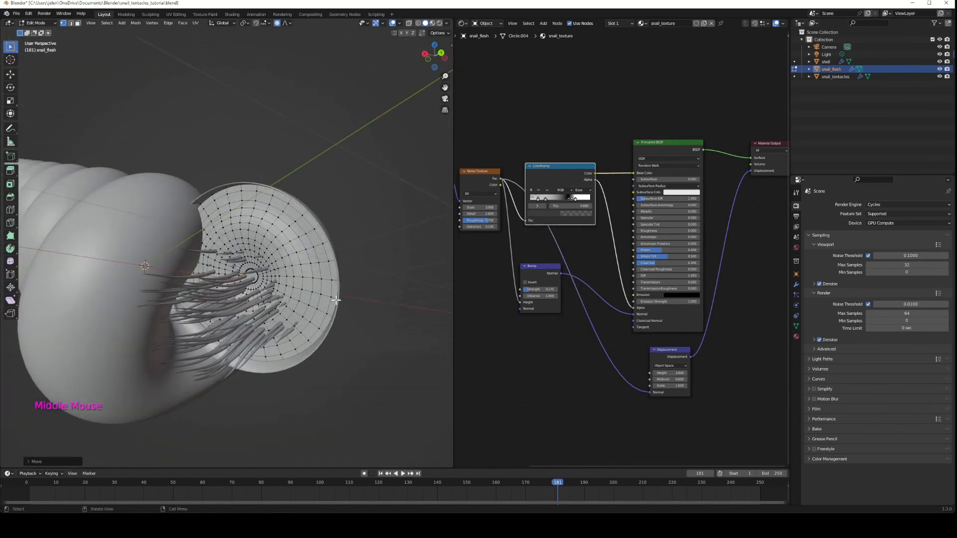
{"action": "left_click", "coordinate": [323, 295]}
{"action": "middle_click_drag", "start_coordinate": [379, 340], "coordinate": [345, 336]}
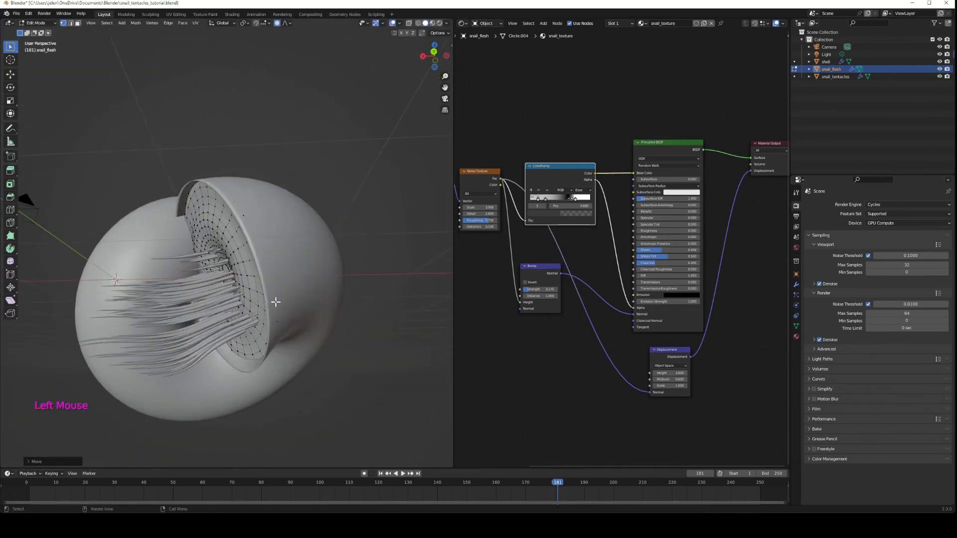
{"action": "middle_click_drag", "start_coordinate": [275, 302], "coordinate": [330, 358]}
{"action": "key", "text": "g"}
{"action": "left_click", "coordinate": [351, 331]}
{"action": "middle_click_drag", "start_coordinate": [284, 282], "coordinate": [405, 241]}
{"action": "key", "text": "g"}
{"action": "left_click", "coordinate": [403, 265]}
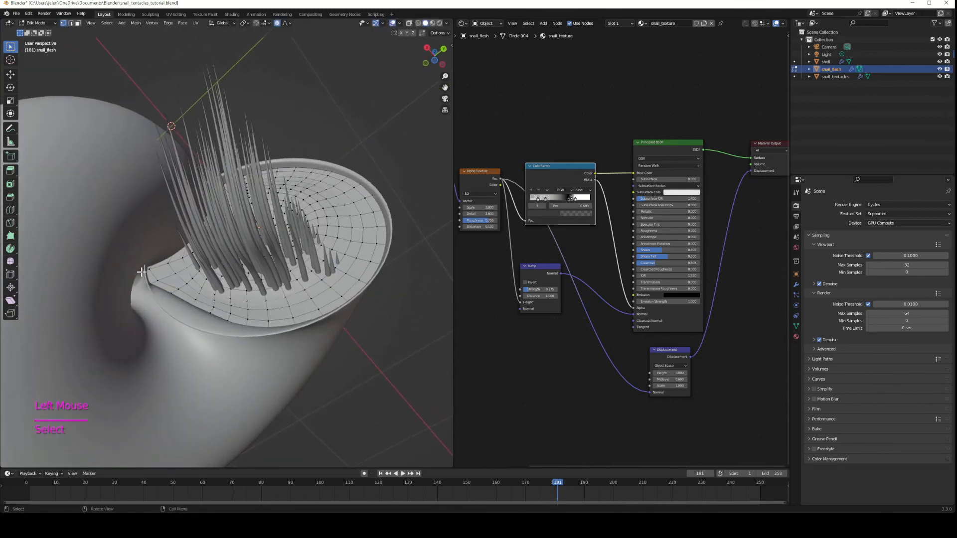
{"action": "key", "text": "g"}
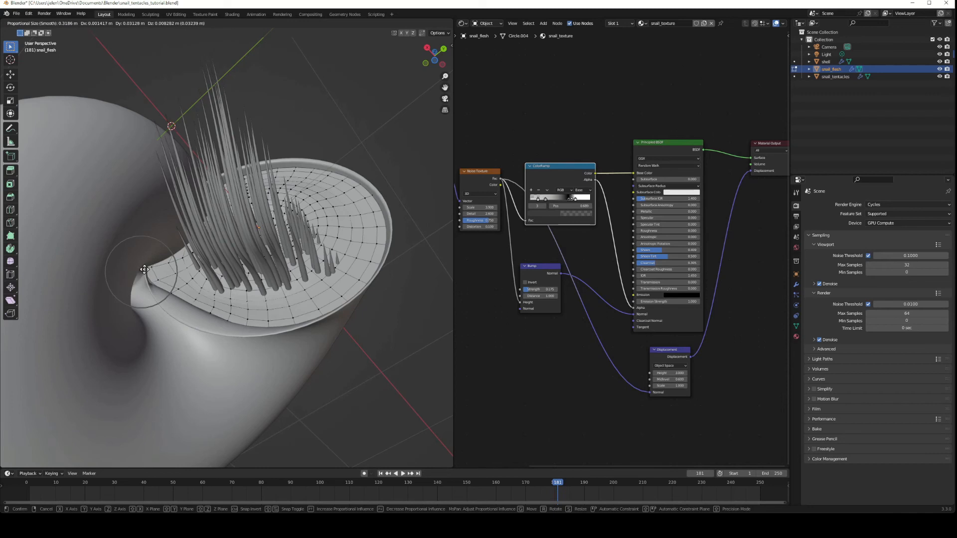
{"action": "left_click", "coordinate": [144, 269]}
Return to Object Mode and shade the flesh disc smooth
{"action": "middle_click_drag", "start_coordinate": [152, 283], "coordinate": [380, 291]}
{"action": "left_click", "coordinate": [35, 23]}
{"action": "left_click", "coordinate": [37, 33]}
{"action": "middle_click_drag", "start_coordinate": [352, 348], "coordinate": [279, 278]}
{"action": "right_click", "coordinate": [280, 278]}
{"action": "left_click", "coordinate": [269, 244]}
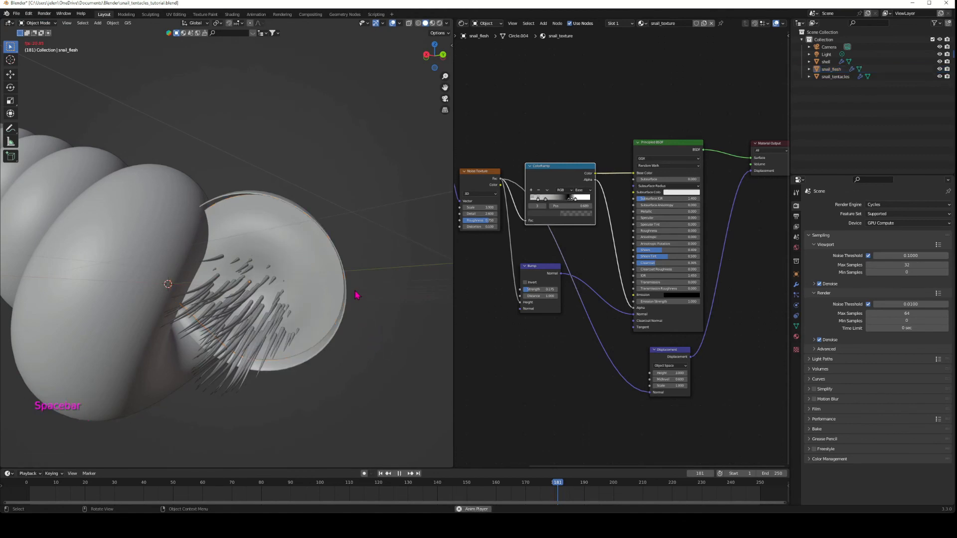
Play the animation, switch the viewport to rendered shading, and stop playback to inspect the shell opening and tentacles
{"action": "middle_click_drag", "start_coordinate": [355, 294], "coordinate": [382, 267]}
{"action": "scroll", "coordinate": [323, 301], "scroll_direction": "down", "scroll_amount": 2}
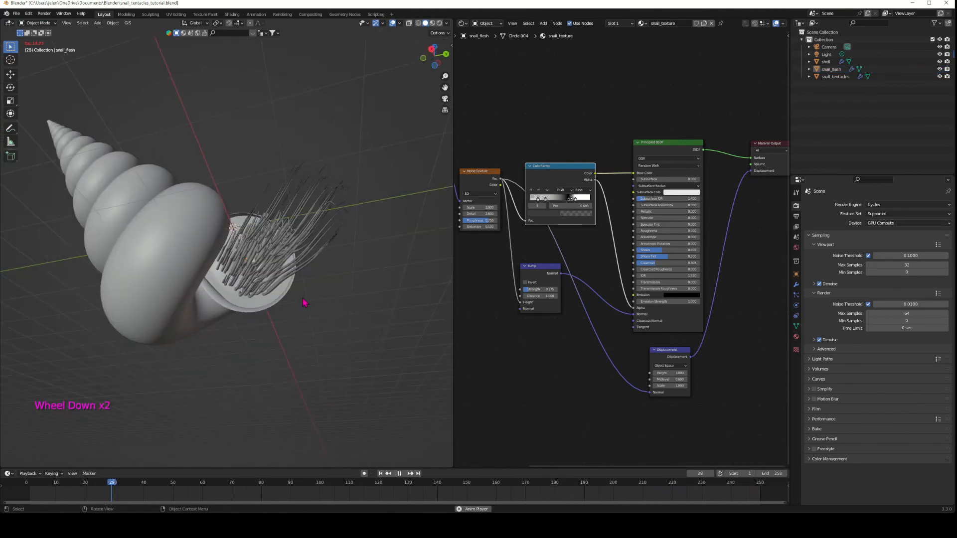
{"action": "middle_click_drag", "start_coordinate": [305, 299], "coordinate": [306, 312]}
{"action": "scroll", "coordinate": [307, 311], "scroll_direction": "up", "scroll_amount": 3}
{"action": "left_click", "coordinate": [439, 23]}
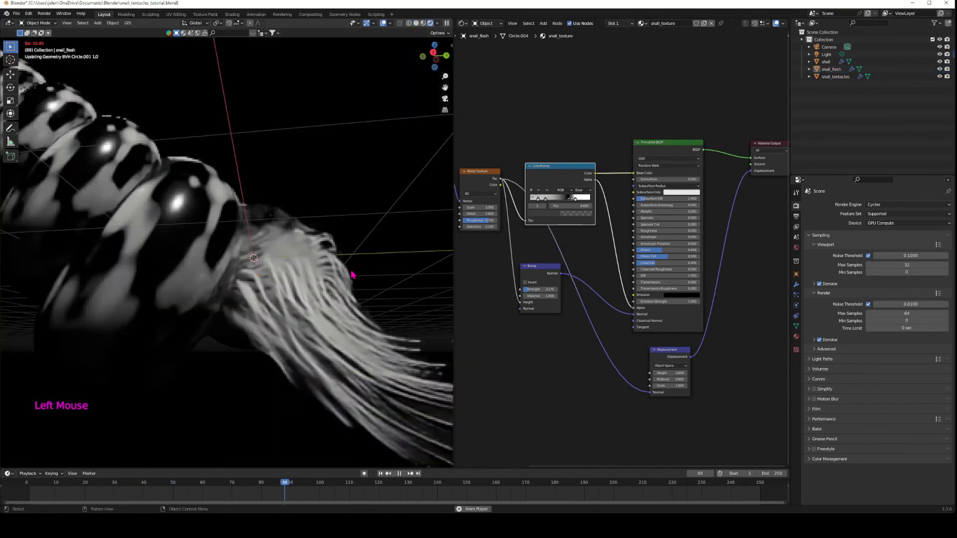
{"action": "mouse_move", "coordinate": [378, 295]}
{"action": "middle_mouse_down"}
{"action": "mouse_move", "coordinate": [359, 294]}
{"action": "mouse_move", "coordinate": [316, 325]}
{"action": "mouse_move", "coordinate": [352, 316]}
{"action": "mouse_move", "coordinate": [367, 276]}
{"action": "mouse_move", "coordinate": [354, 267]}
{"action": "middle_mouse_up"}
{"action": "key", "text": "space"}
{"action": "scroll", "coordinate": [316, 303], "scroll_direction": "up", "scroll_amount": 3}
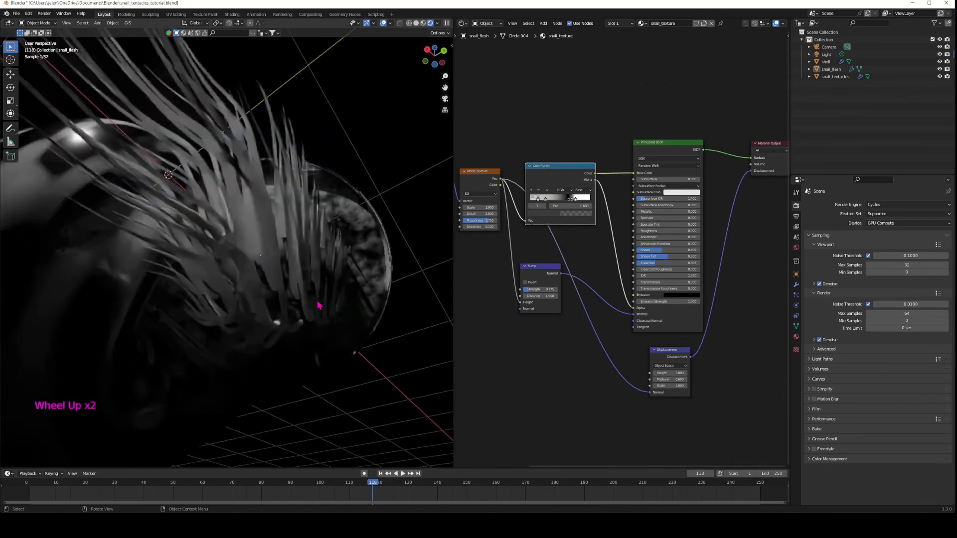
{"action": "scroll", "coordinate": [318, 305], "scroll_direction": "down", "scroll_amount": 1}
{"action": "middle_click_drag", "start_coordinate": [319, 305], "coordinate": [331, 281]}
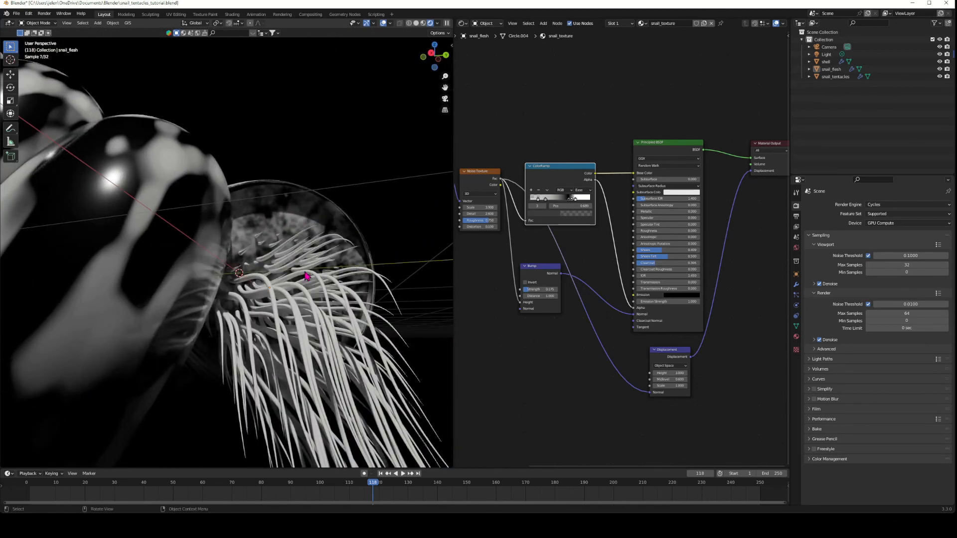
Select the tentacles, show their geometry nodes, and assign the snail_texture material in the Set Material node
{"action": "left_click", "coordinate": [306, 275]}
{"action": "left_click", "coordinate": [463, 24]}
{"action": "left_click", "coordinate": [523, 95]}
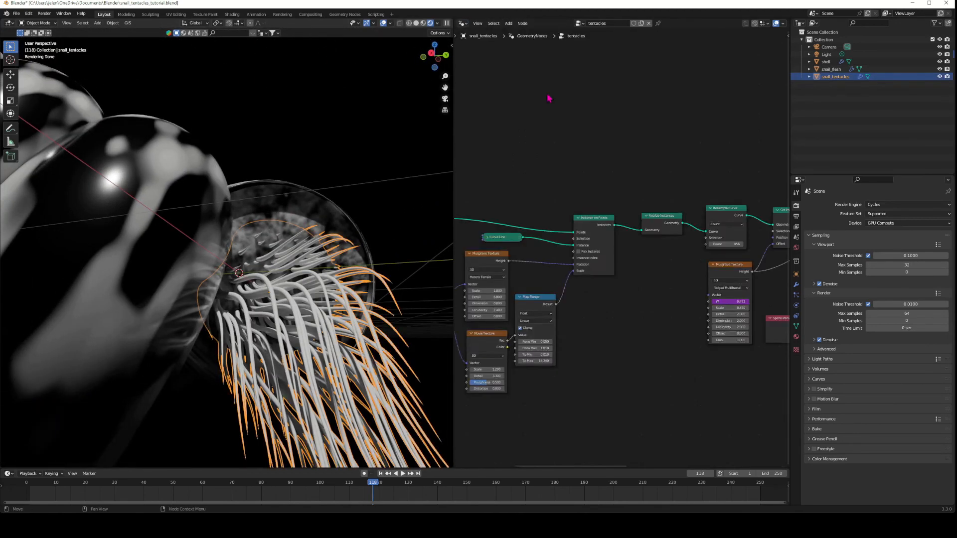
{"action": "scroll", "coordinate": [549, 94], "scroll_direction": "down", "scroll_amount": 2}
{"action": "middle_click_drag", "start_coordinate": [588, 134], "coordinate": [736, 274]}
{"action": "scroll", "coordinate": [621, 290], "scroll_direction": "up", "scroll_amount": 6}
{"action": "left_click", "coordinate": [615, 155]}
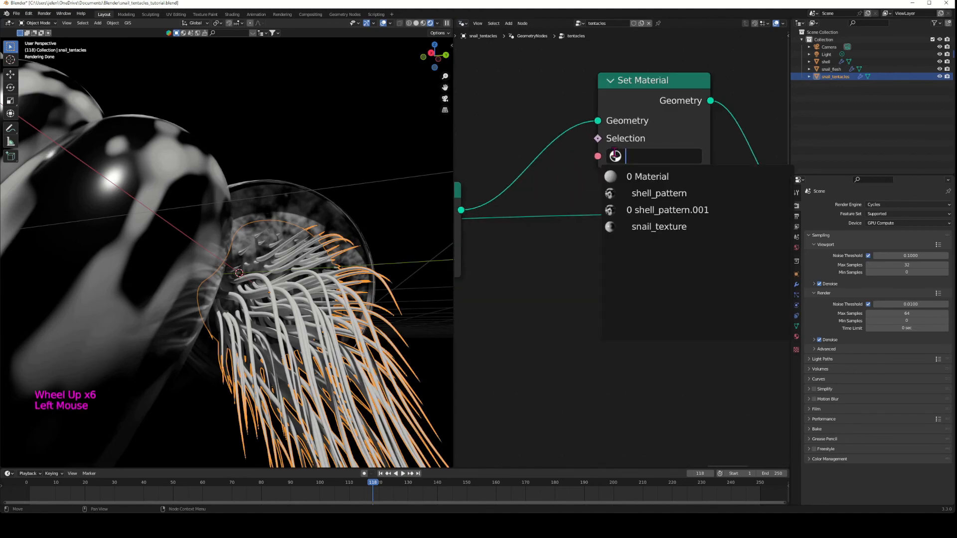
{"action": "left_click", "coordinate": [629, 227]}
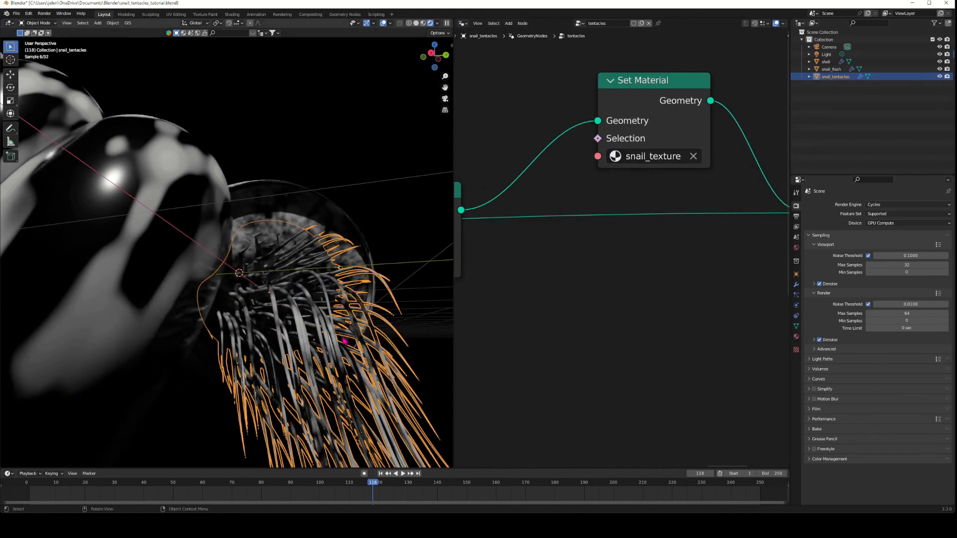
Select the flesh disc, show its snail_texture material in the Shader Editor, and move the Mapping node lower
{"action": "middle_click_drag", "start_coordinate": [344, 340], "coordinate": [279, 333]}
{"action": "scroll", "coordinate": [272, 341], "scroll_direction": "down", "scroll_amount": 2}
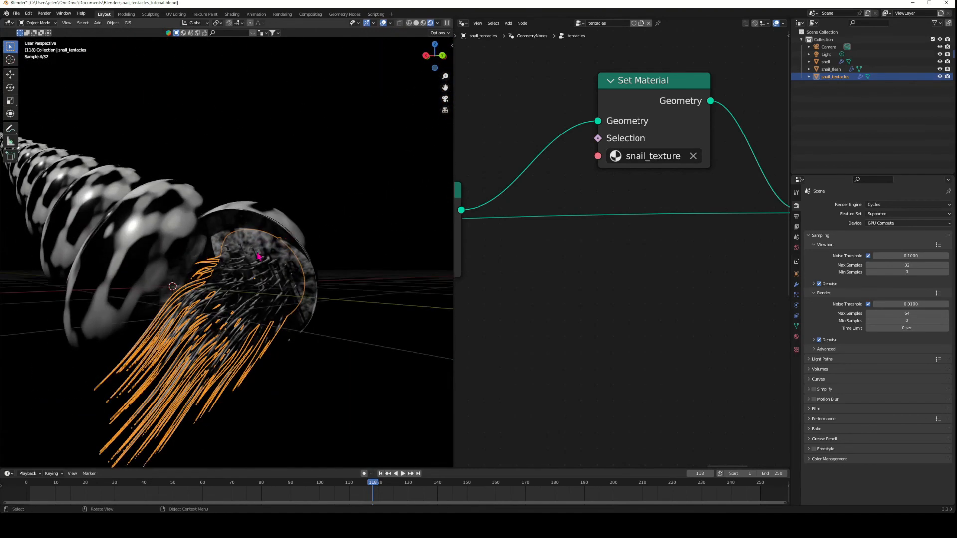
{"action": "left_click", "coordinate": [219, 236]}
{"action": "left_click", "coordinate": [463, 23]}
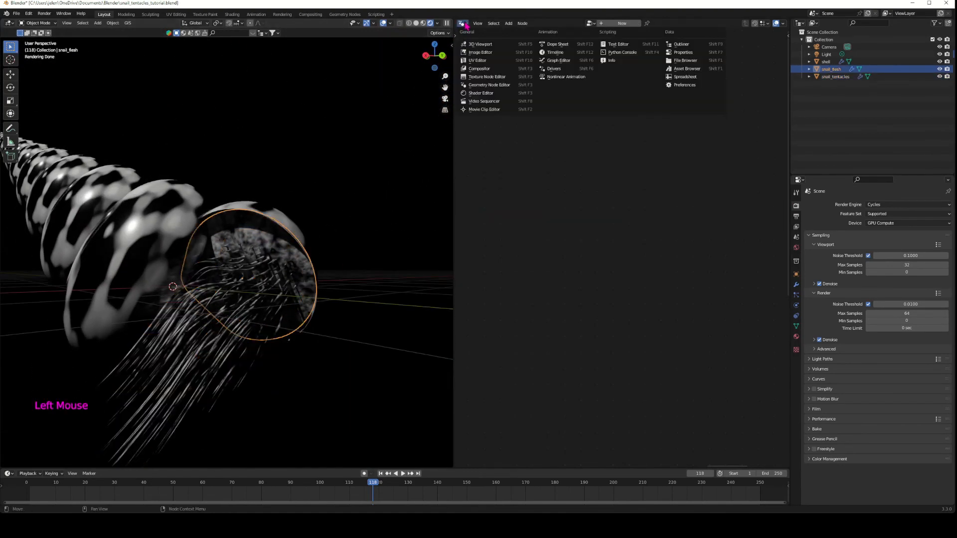
{"action": "left_click", "coordinate": [476, 94]}
{"action": "scroll", "coordinate": [544, 249], "scroll_direction": "down", "scroll_amount": 4}
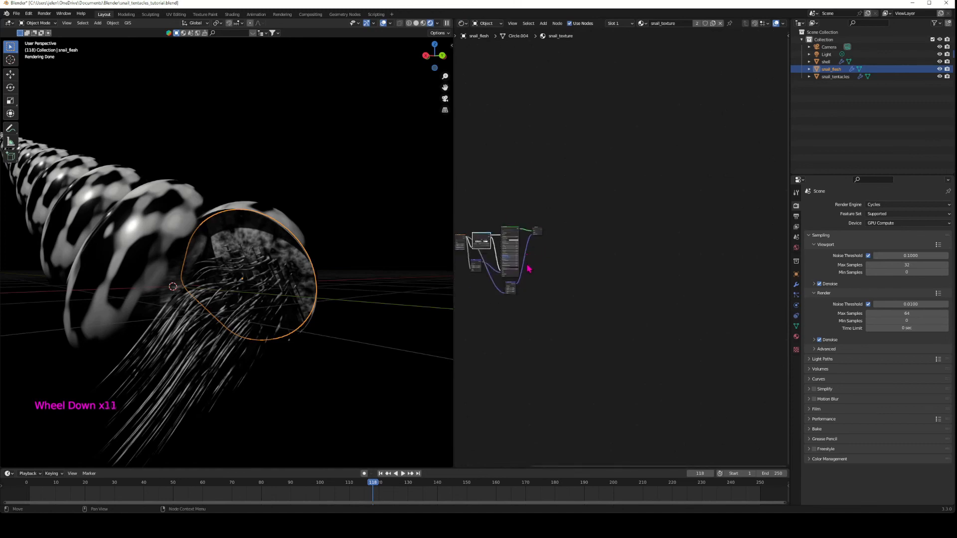
{"action": "middle_click_drag", "start_coordinate": [527, 267], "coordinate": [667, 267]}
{"action": "scroll", "coordinate": [573, 284], "scroll_direction": "up", "scroll_amount": 9}
{"action": "middle_click_drag", "start_coordinate": [573, 284], "coordinate": [678, 236]}
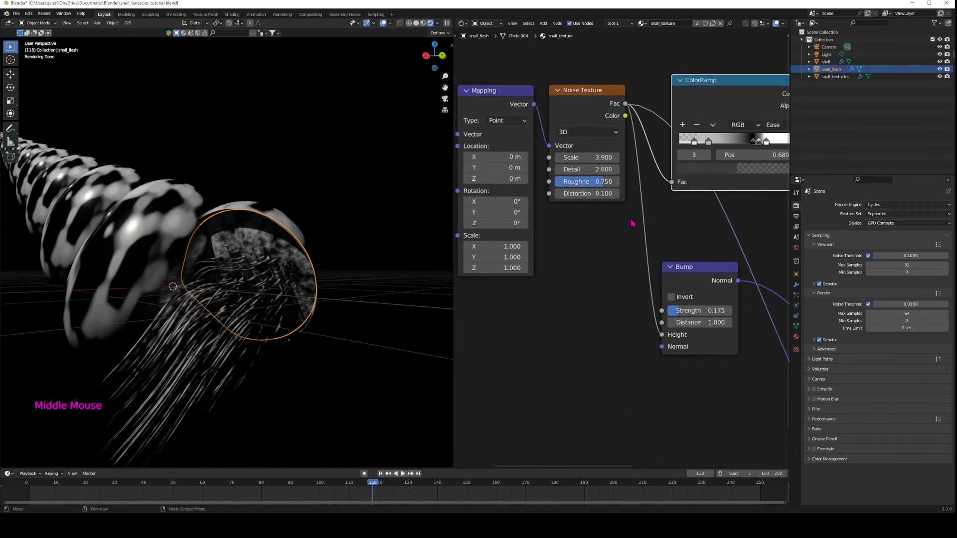
{"action": "left_click_drag", "start_coordinate": [491, 90], "coordinate": [532, 265]}
{"action": "left_click_drag", "start_coordinate": [631, 256], "coordinate": [625, 256]}
{"action": "middle_click_drag", "start_coordinate": [726, 255], "coordinate": [491, 257]}
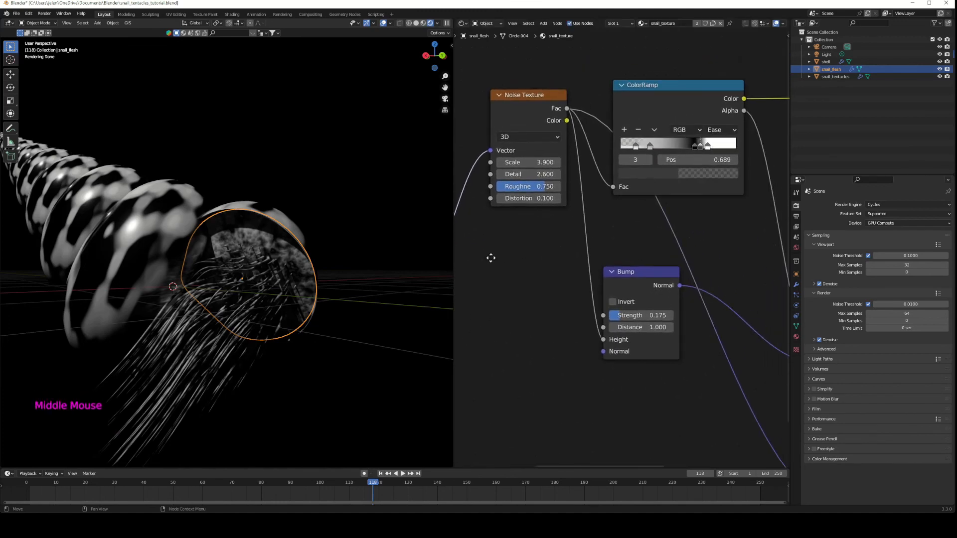
Set the Noise Texture's roughness to 0.767 and inspect the disc's surface up close
{"action": "left_click_drag", "start_coordinate": [543, 191], "coordinate": [551, 188]}
{"action": "middle_click_drag", "start_coordinate": [329, 274], "coordinate": [364, 267]}
{"action": "scroll", "coordinate": [330, 251], "scroll_direction": "up", "scroll_amount": 2}
{"action": "scroll", "coordinate": [363, 263], "scroll_direction": "up", "scroll_amount": 2}
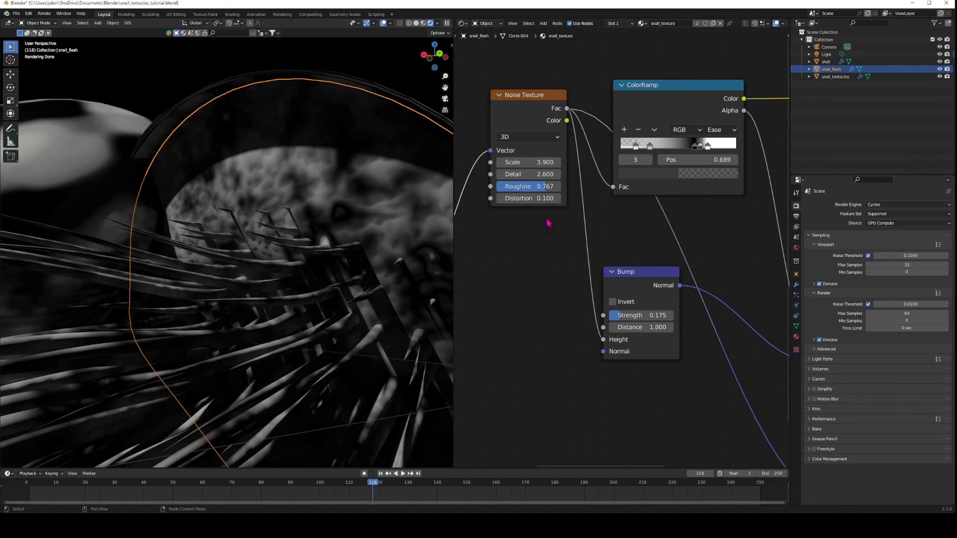
Switch the Noise Texture to 4D, drive its W value with #frame/500, and preview the animated flesh texture
{"action": "left_click", "coordinate": [528, 137]}
{"action": "left_click", "coordinate": [525, 148]}
{"action": "left_click", "coordinate": [521, 162]}
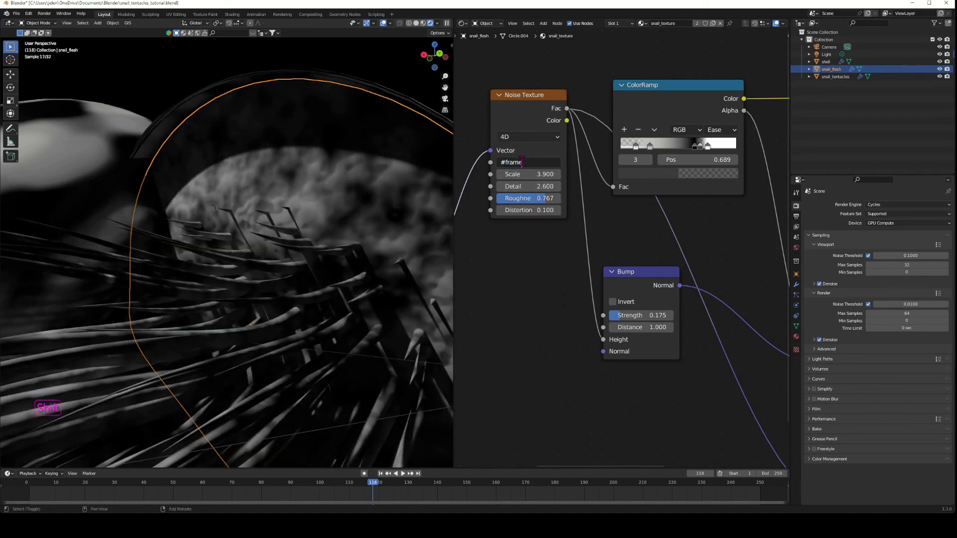
{"action": "type", "text": "#frame/5"}
{"action": "key", "text": "Return"}
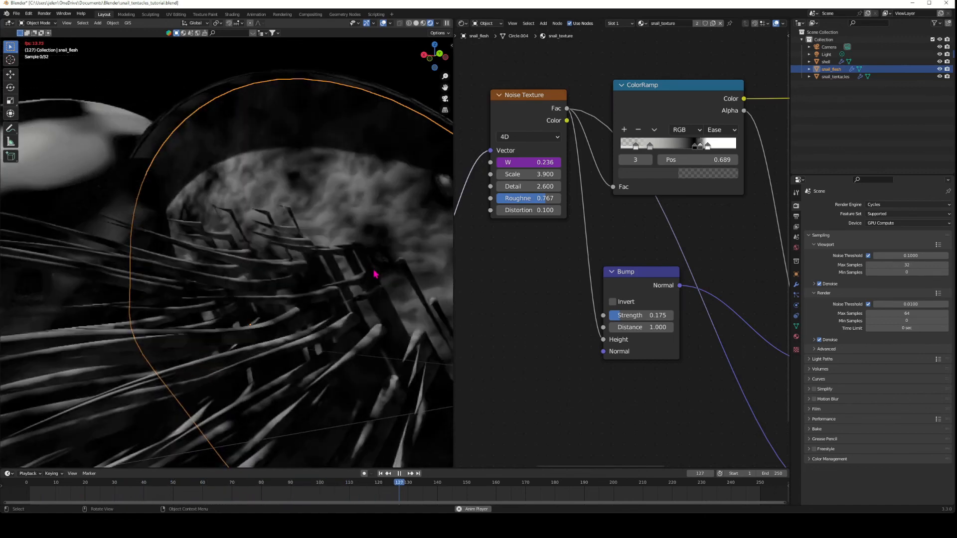
{"action": "key", "text": "space"}
Widen the 3D viewport over the Shader Editor and frame the shell's opening with its tentacles
{"action": "left_click_drag", "start_coordinate": [454, 252], "coordinate": [779, 259]}
{"action": "scroll", "coordinate": [589, 288], "scroll_direction": "down", "scroll_amount": 3}
{"action": "middle_click_drag", "start_coordinate": [590, 288], "coordinate": [324, 287]}
{"action": "scroll", "coordinate": [419, 306], "scroll_direction": "down", "scroll_amount": 1}
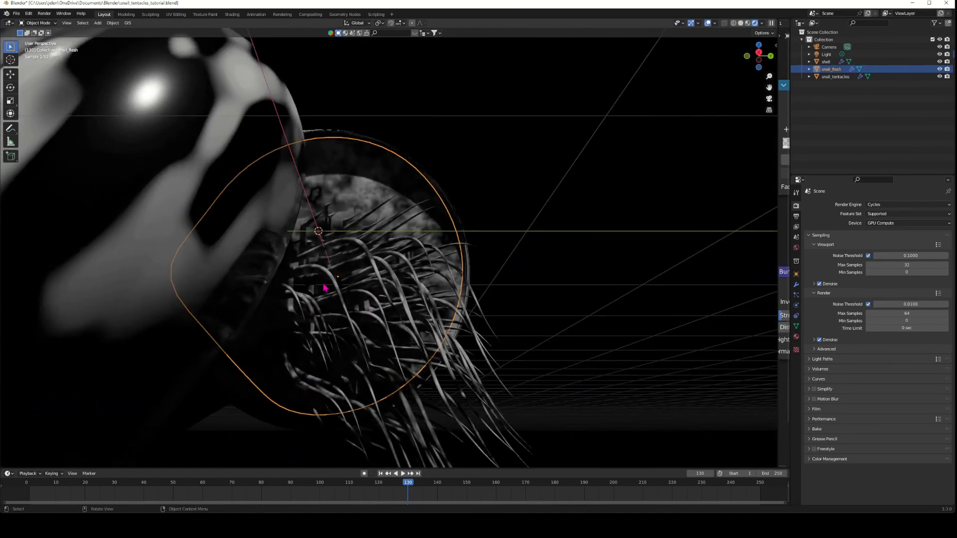